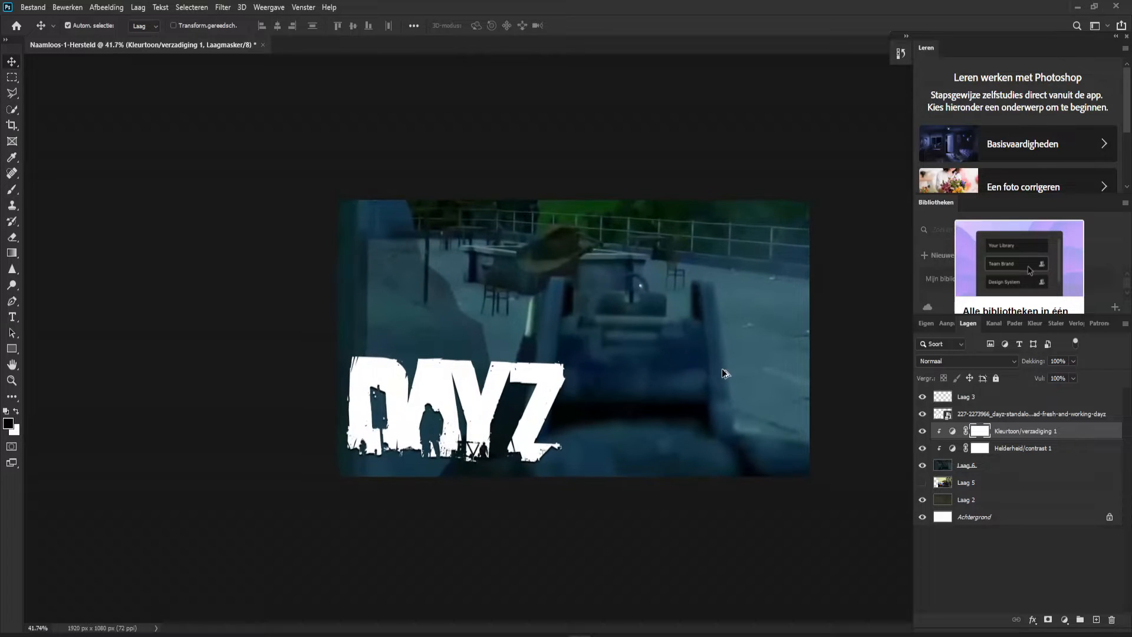
scroll(552, 342, down, 2)
scroll(663, 277, up, 2)
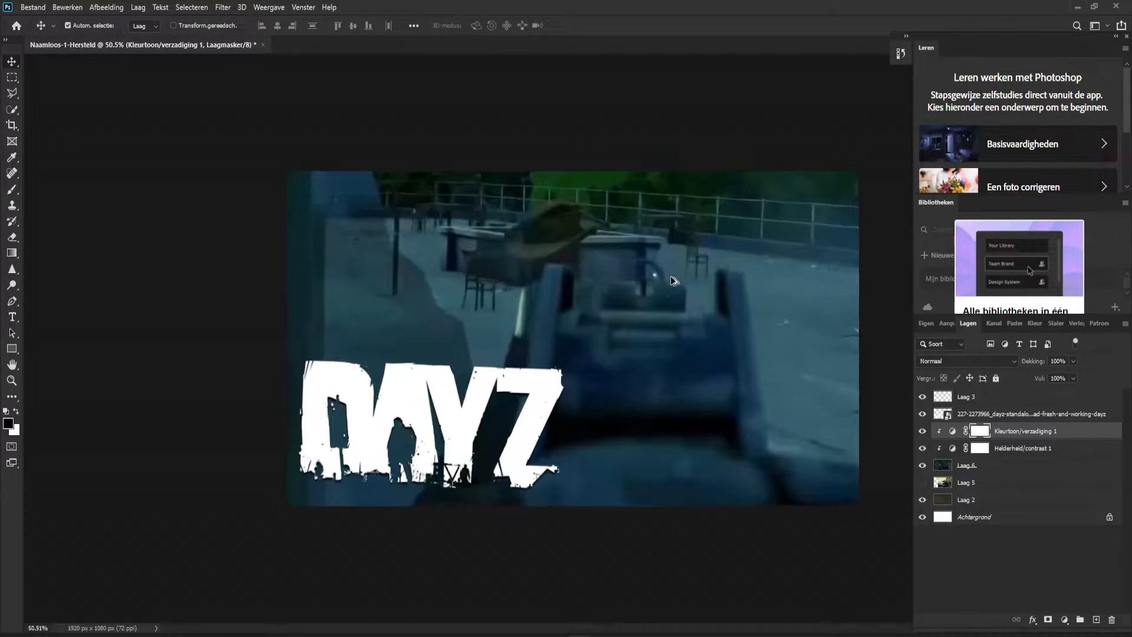
scroll(667, 267, down, 3)
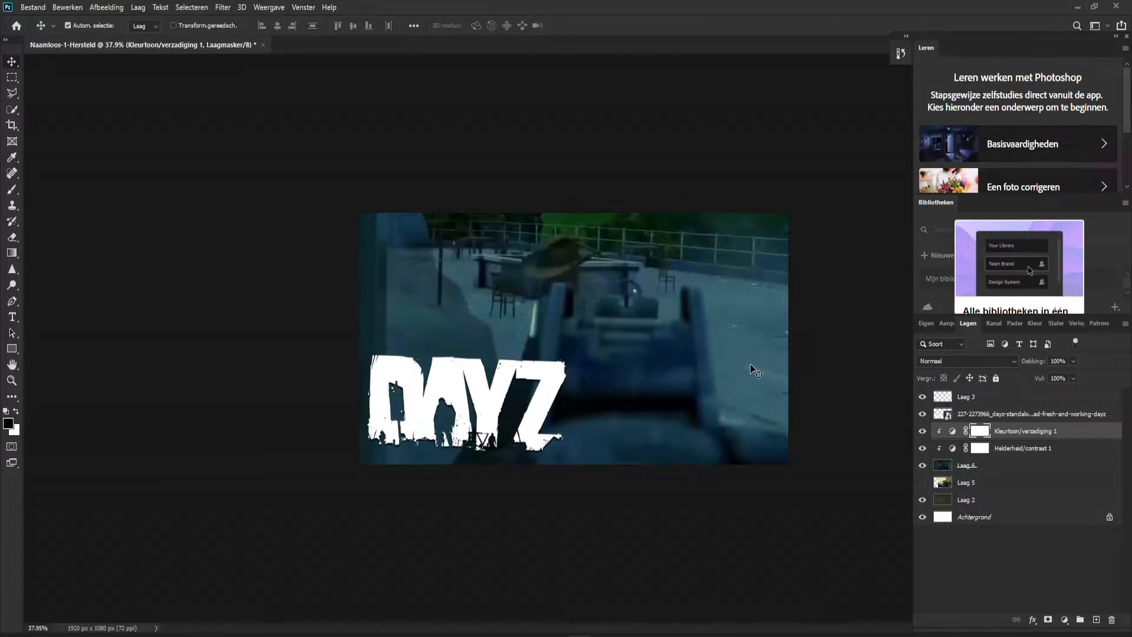
scroll(749, 357, up, 5)
scroll(749, 357, down, 10)
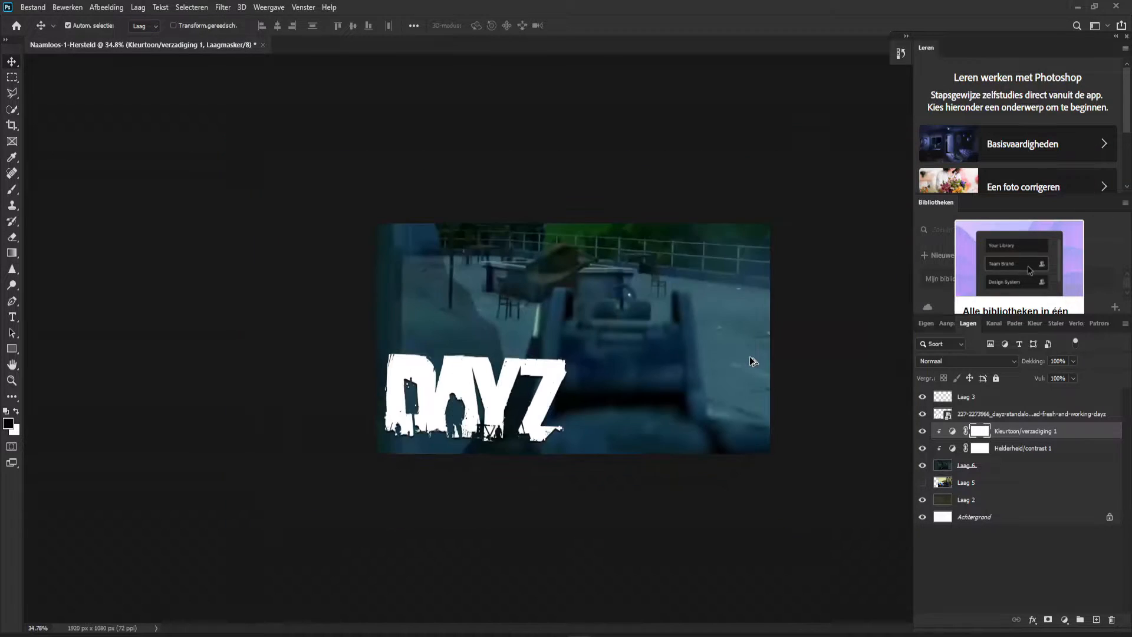
scroll(694, 240, up, 7)
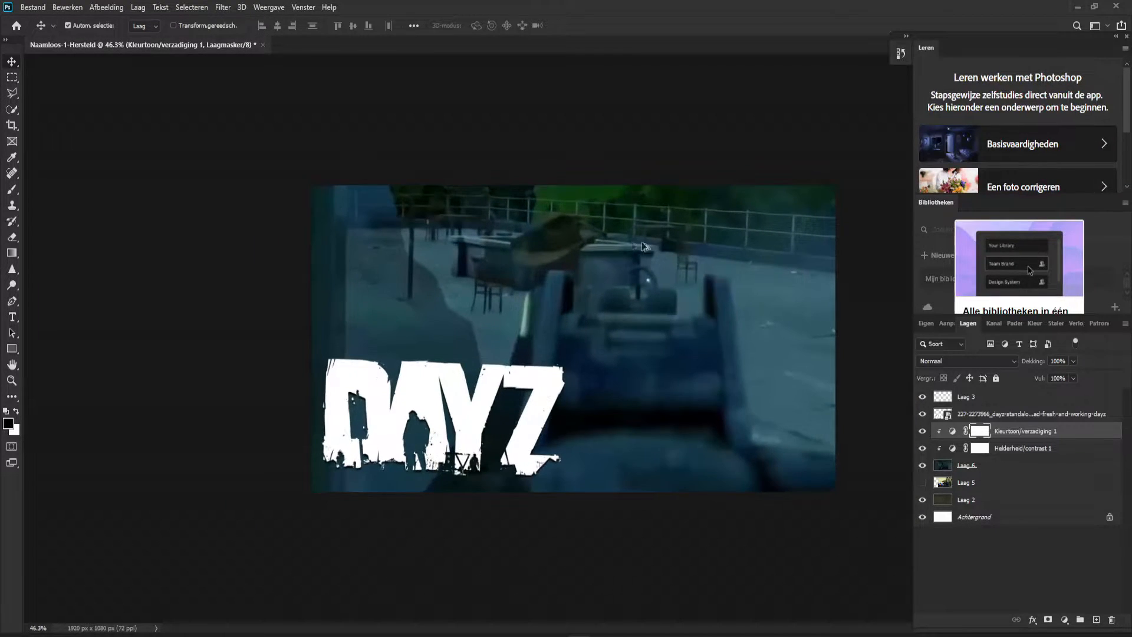
scroll(634, 367, down, 6)
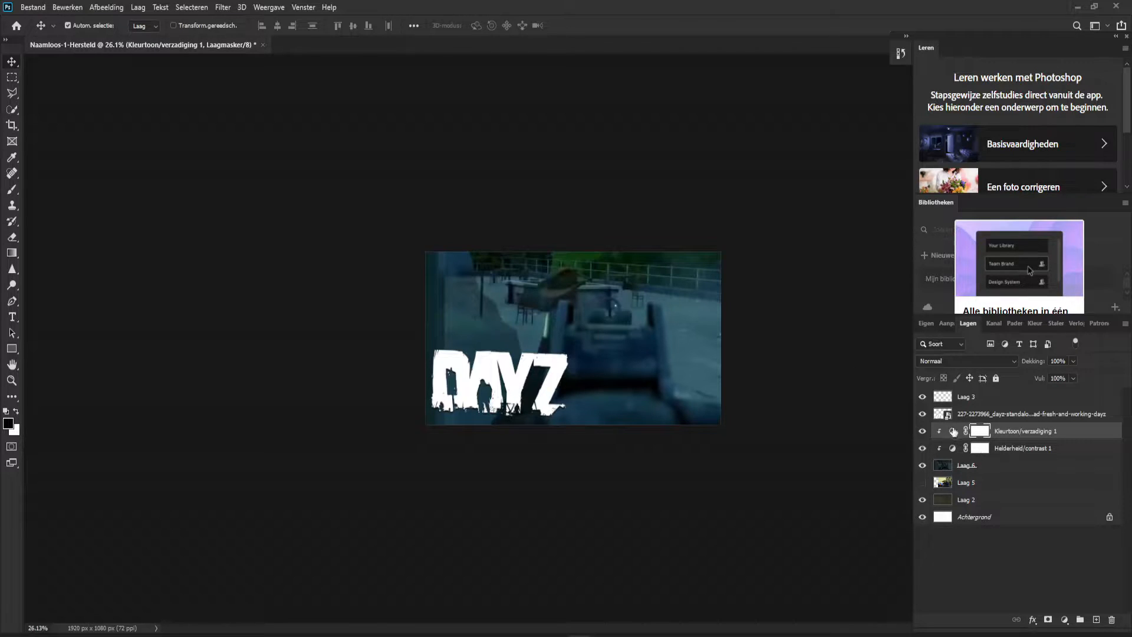
Step: Start a new document and show the blank document presets for web
click(37, 5)
click(36, 5)
click(28, 8)
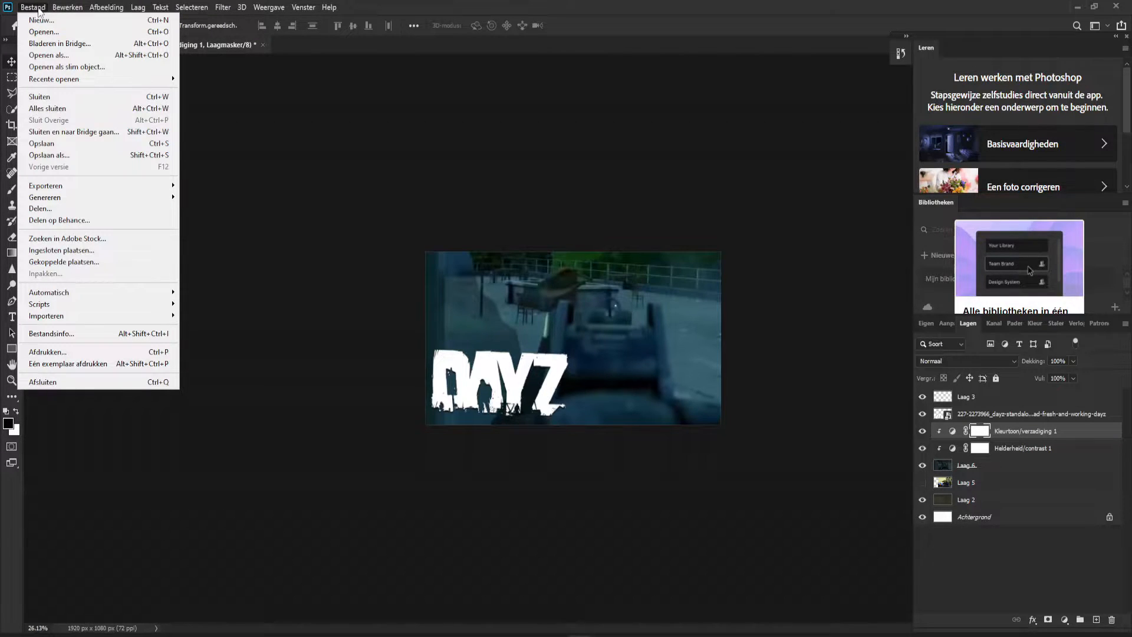
click(44, 20)
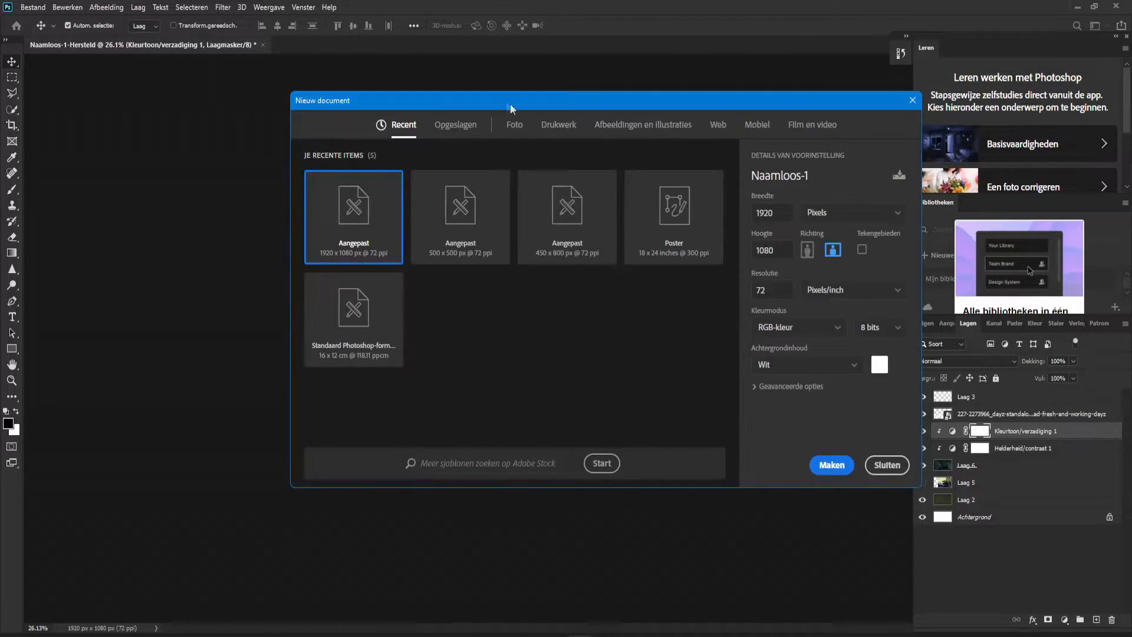
drag(511, 104, 389, 102)
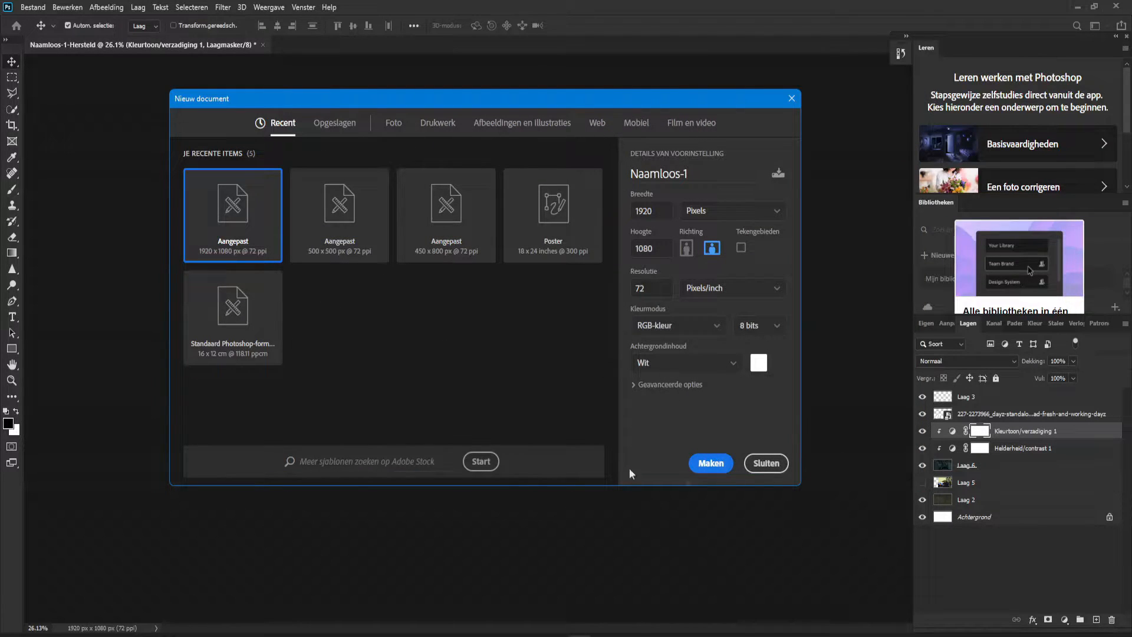
drag(433, 96, 408, 115)
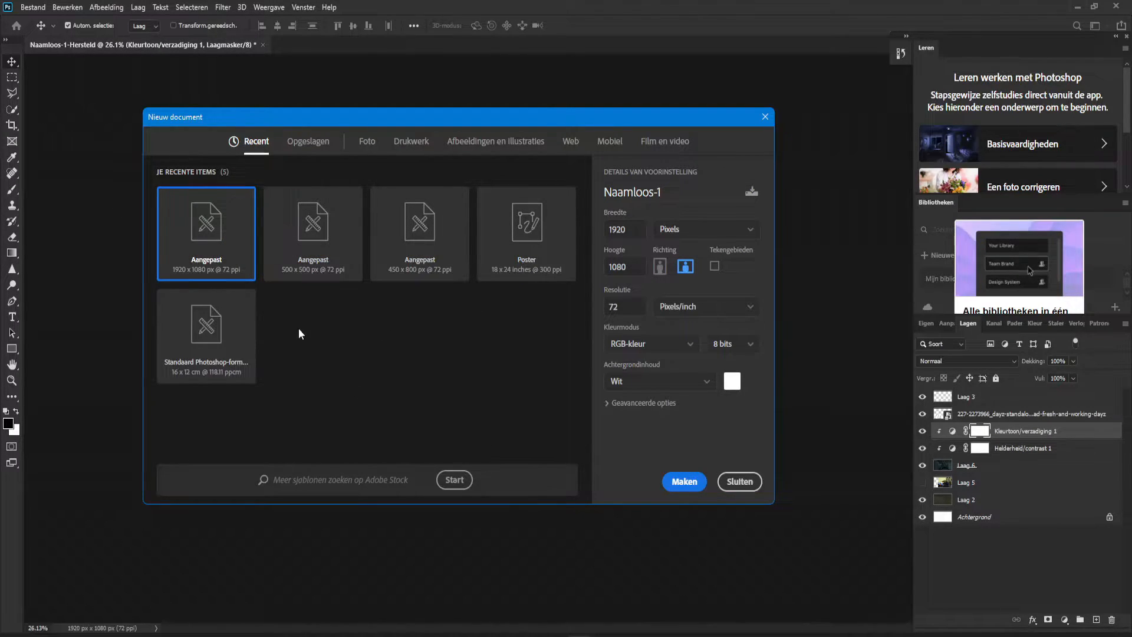
drag(326, 124, 336, 120)
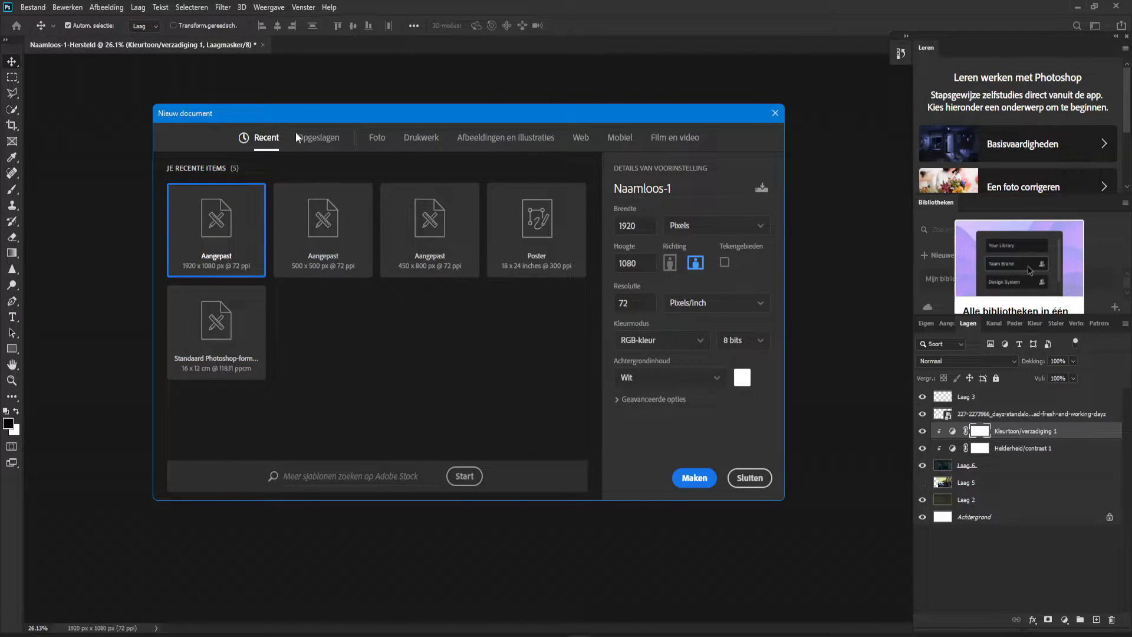
click(578, 141)
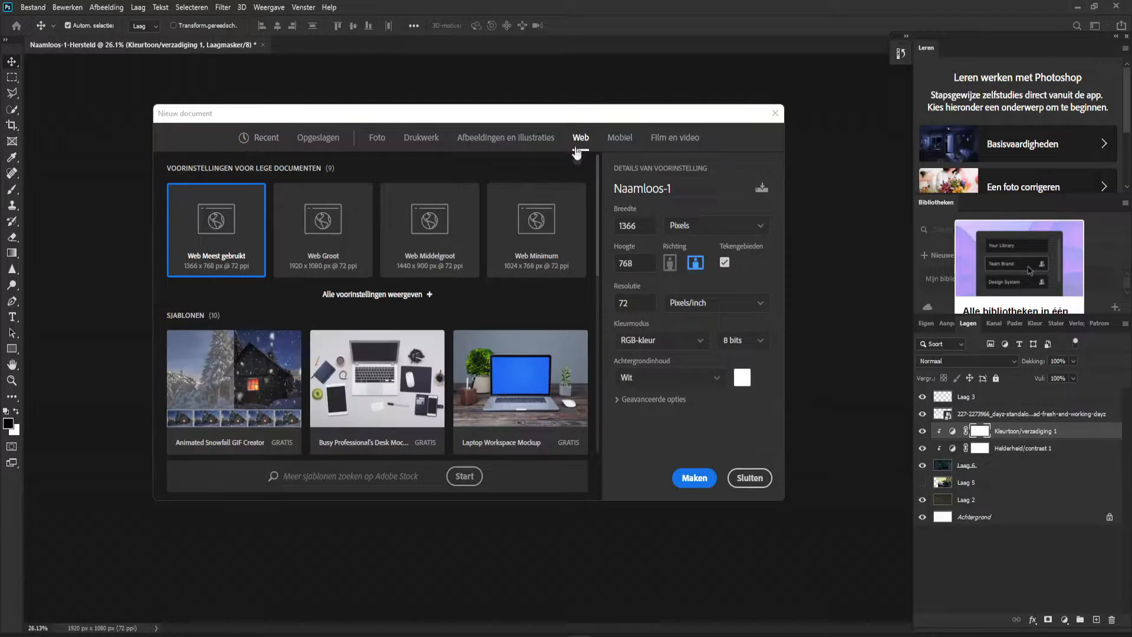
Step: Set the document size to 1920 by 1080 pixels and create the new document
click(647, 229)
click(651, 225)
text(9)
key(BackSpace)
text(1920)
key(Tab)
text(1080)
key(Tab)
click(696, 478)
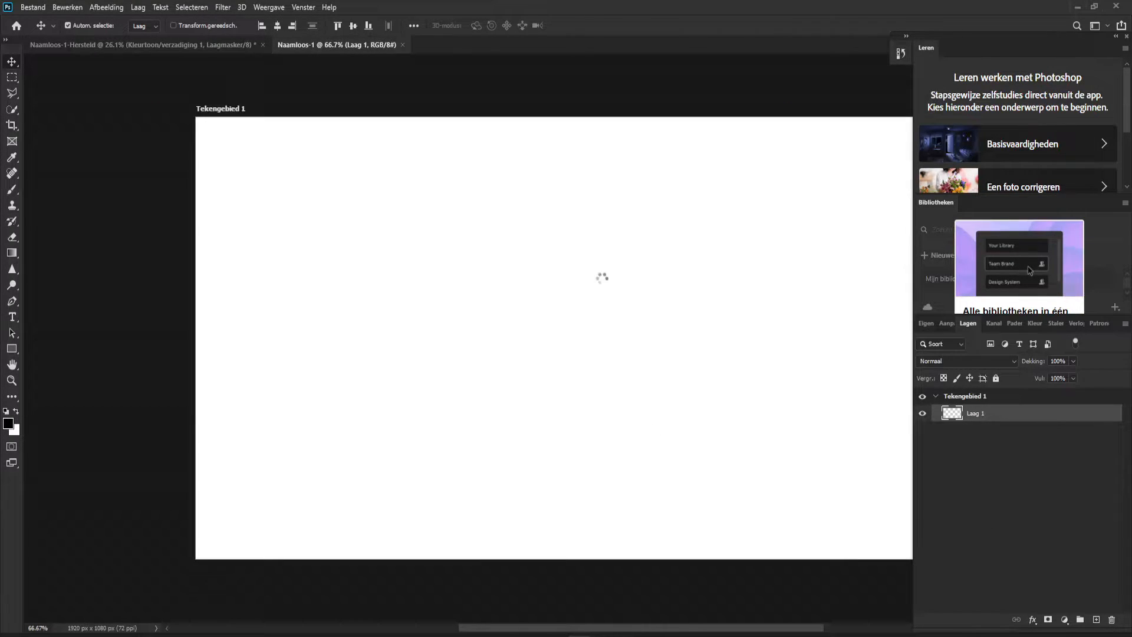
scroll(619, 316, down, 2)
scroll(649, 312, down, 2)
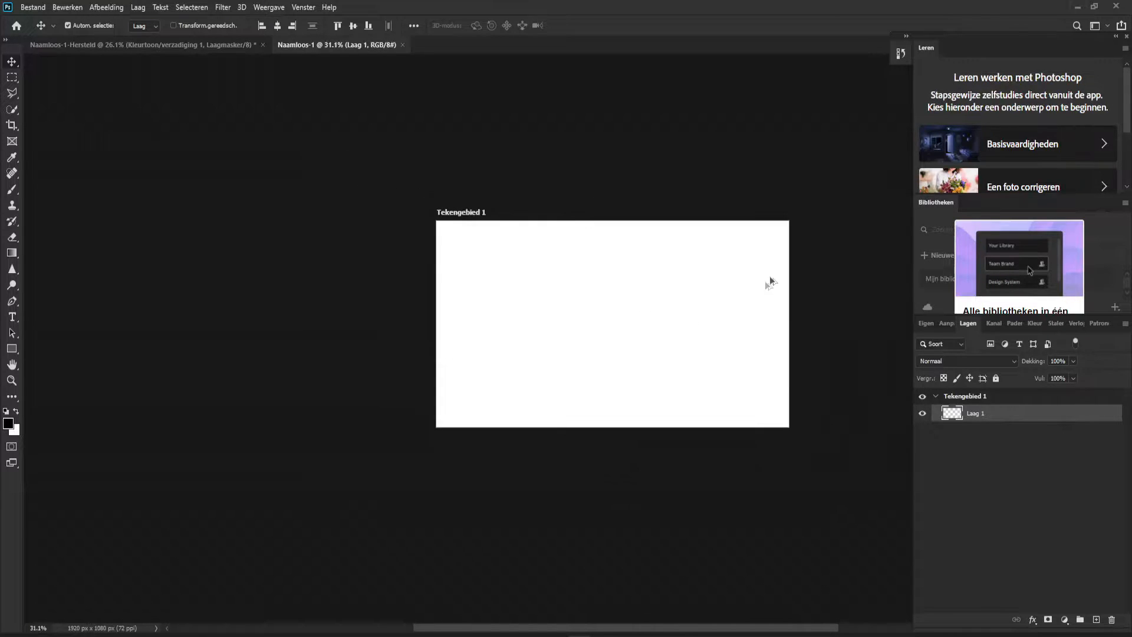
scroll(819, 295, up, 2)
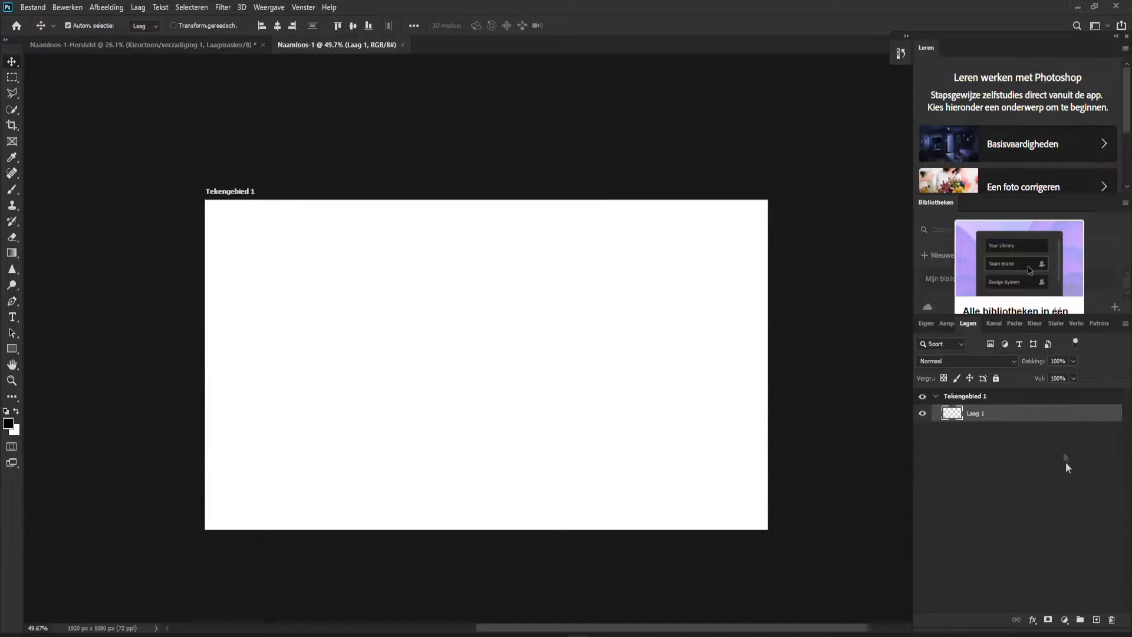
scroll(565, 459, down, 1)
scroll(563, 458, up, 2)
scroll(560, 462, down, 1)
scroll(559, 460, down, 1)
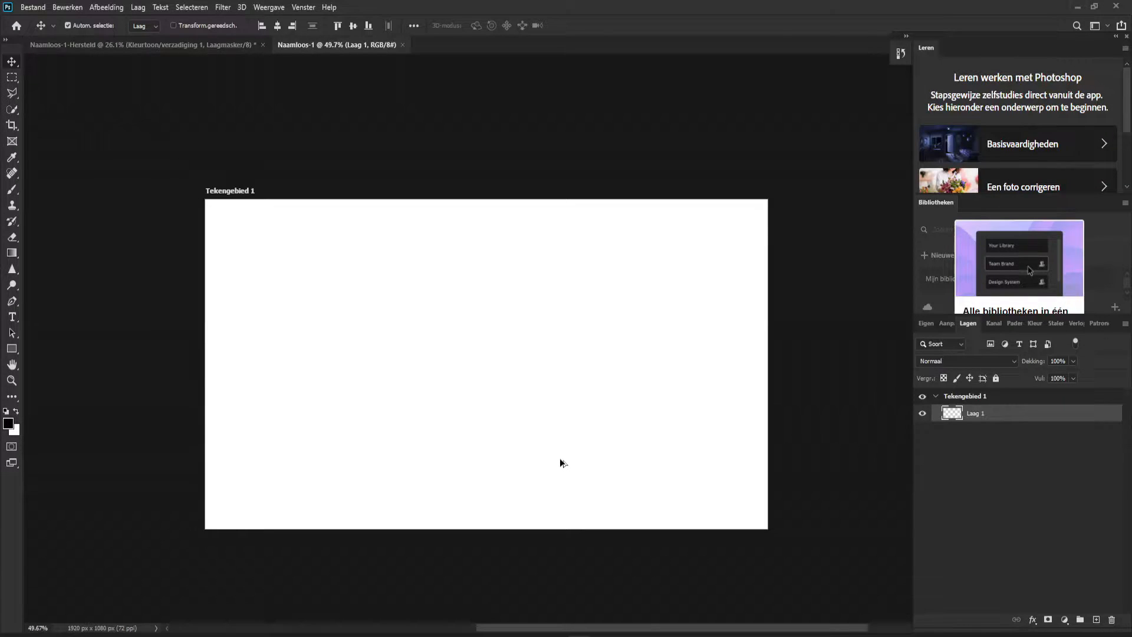
scroll(561, 455, up, 2)
scroll(566, 447, down, 1)
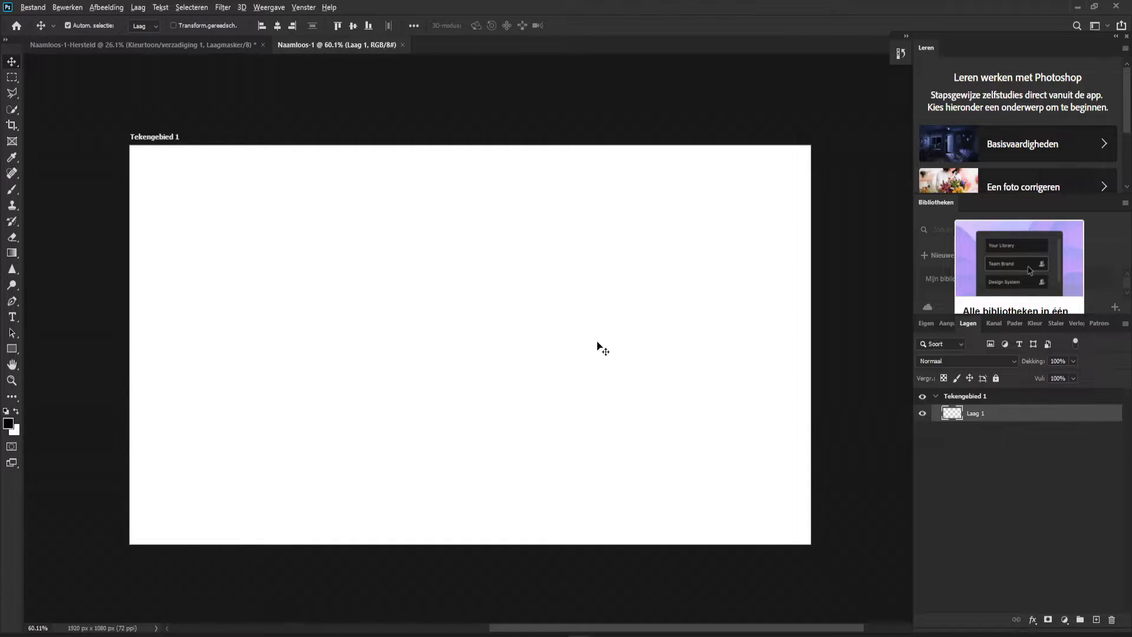
scroll(598, 354, down, 2)
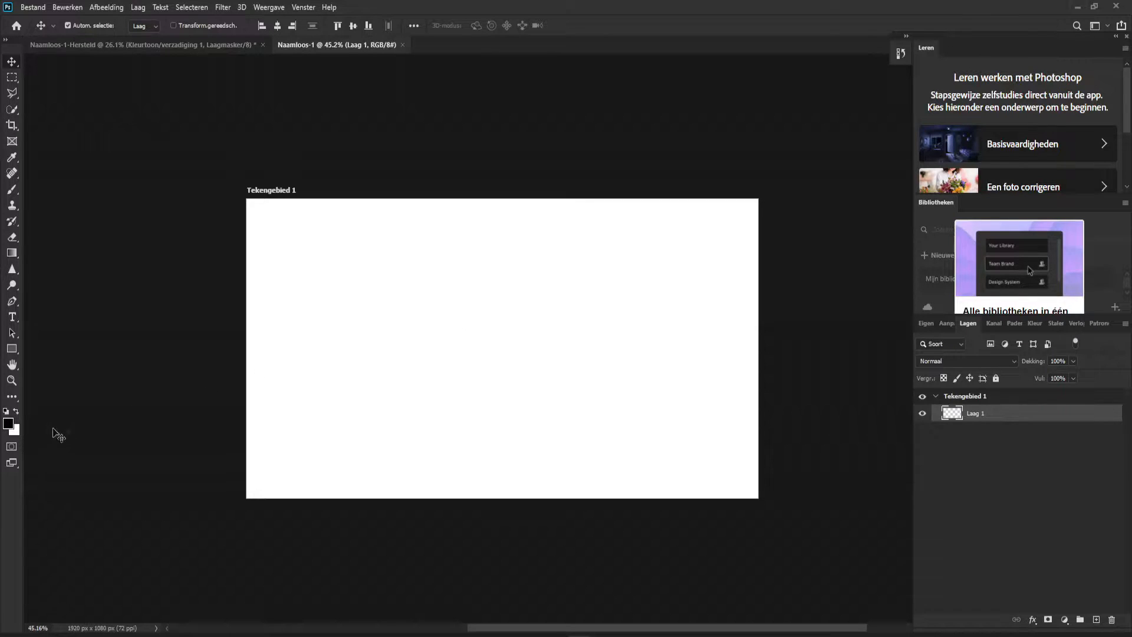
key(super)
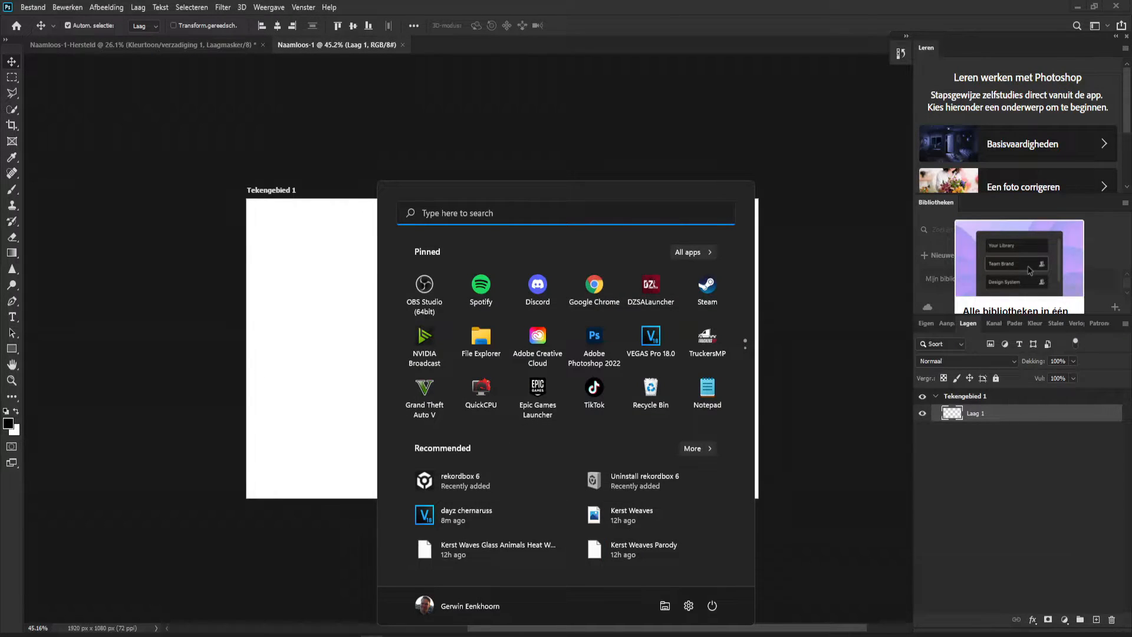
click(582, 208)
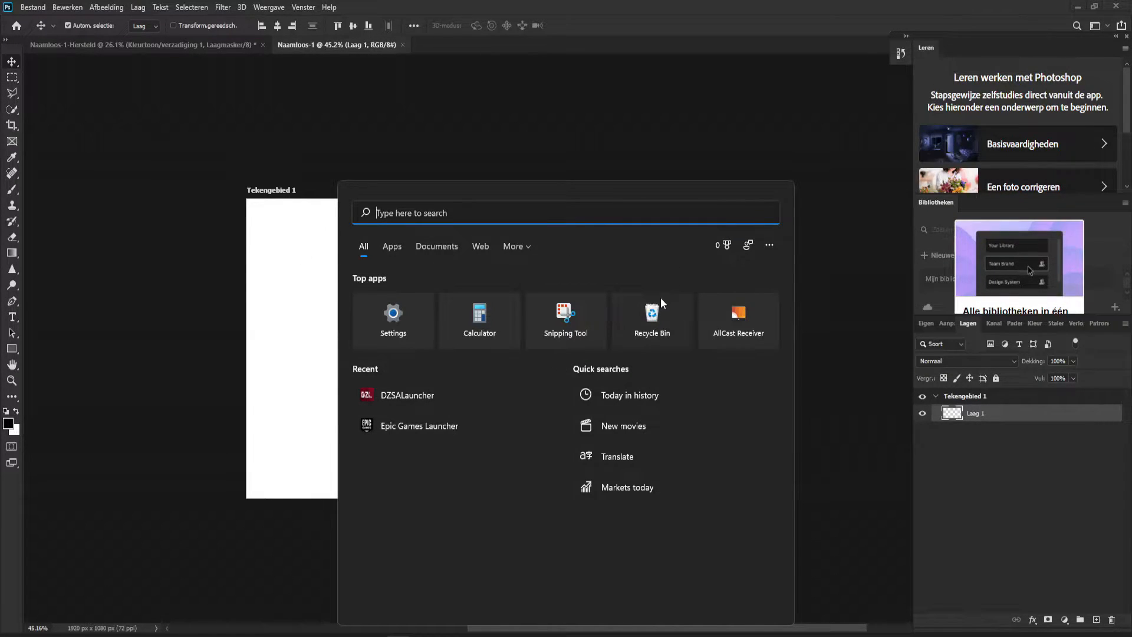
click(663, 118)
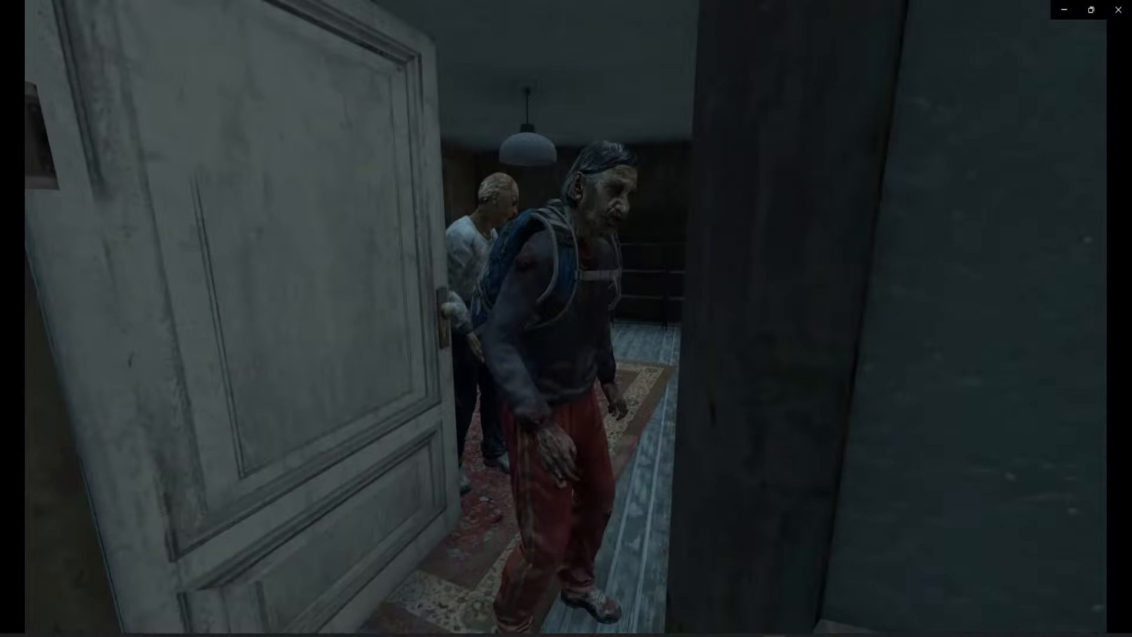
Step: Show the paused DayZ recording full screen to capture its frame, minimize the player and return to Photoshop
click(1071, 609)
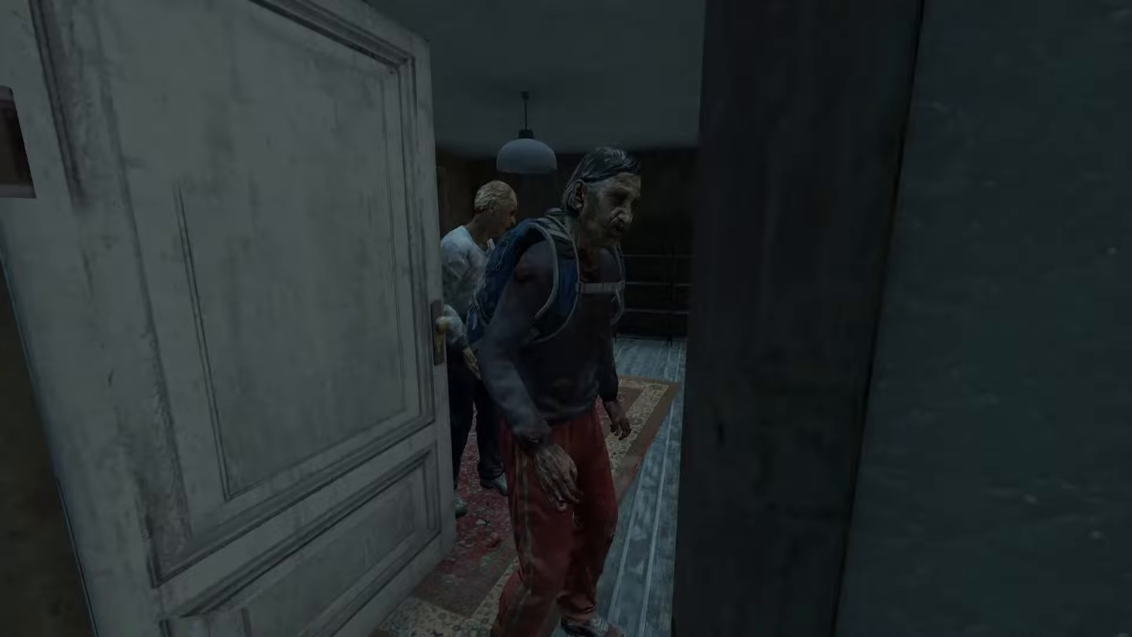
mouse_move(1093, 431)
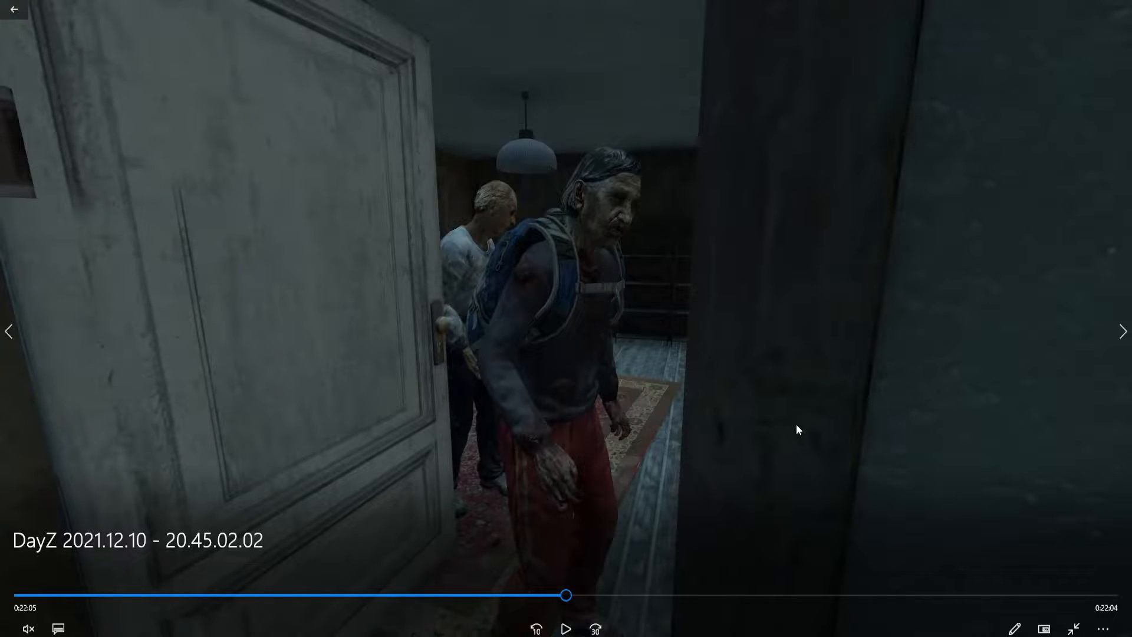
click(1073, 628)
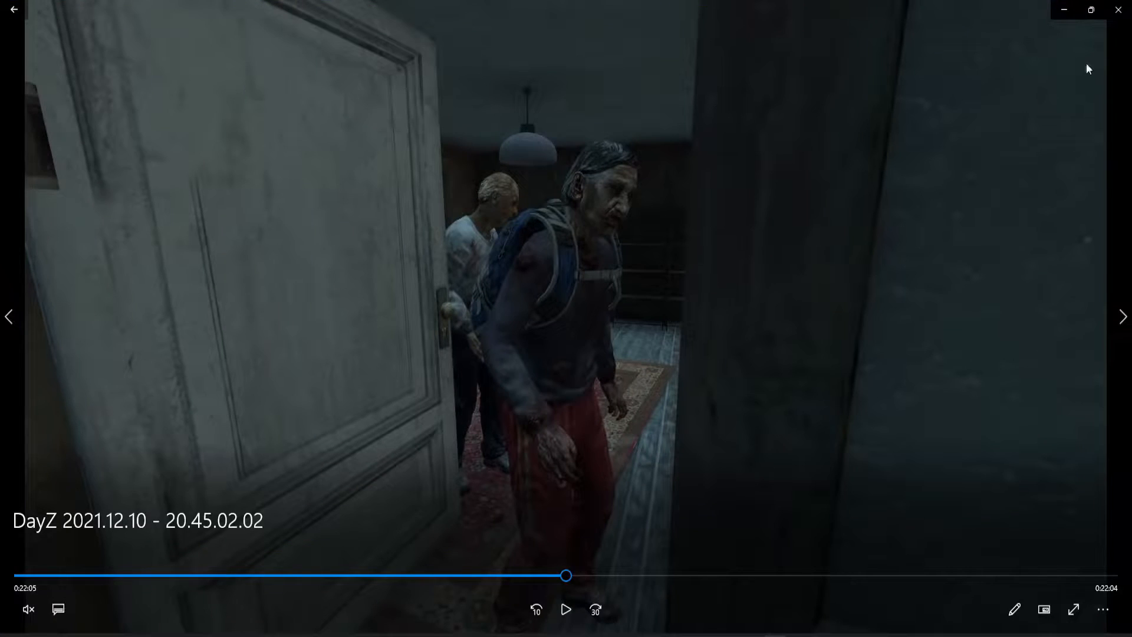
click(1054, 8)
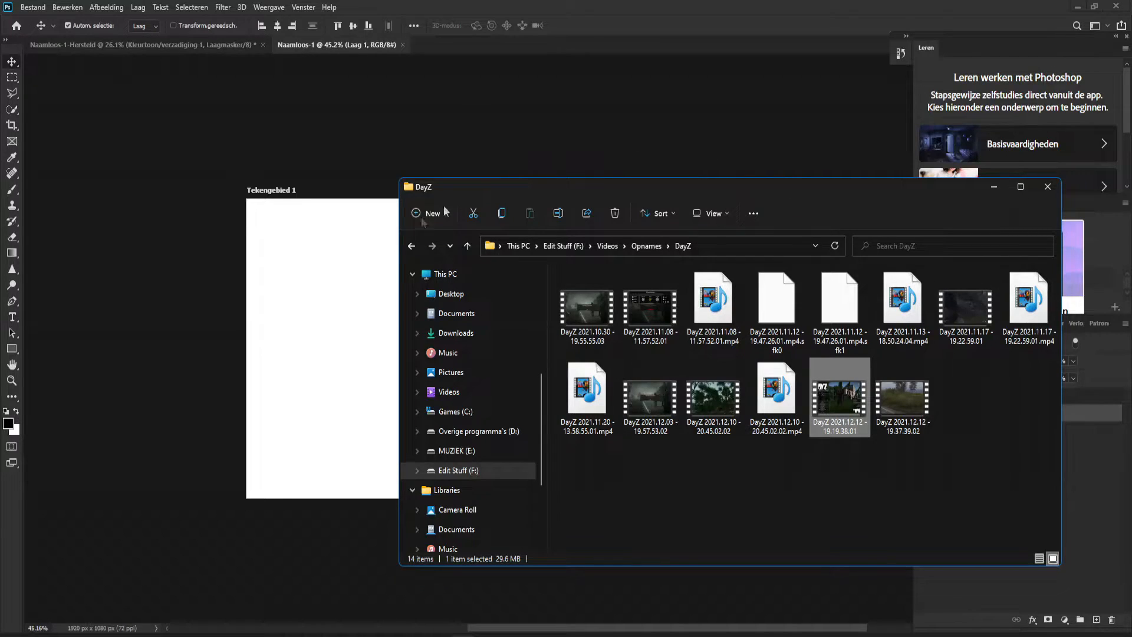
click(314, 271)
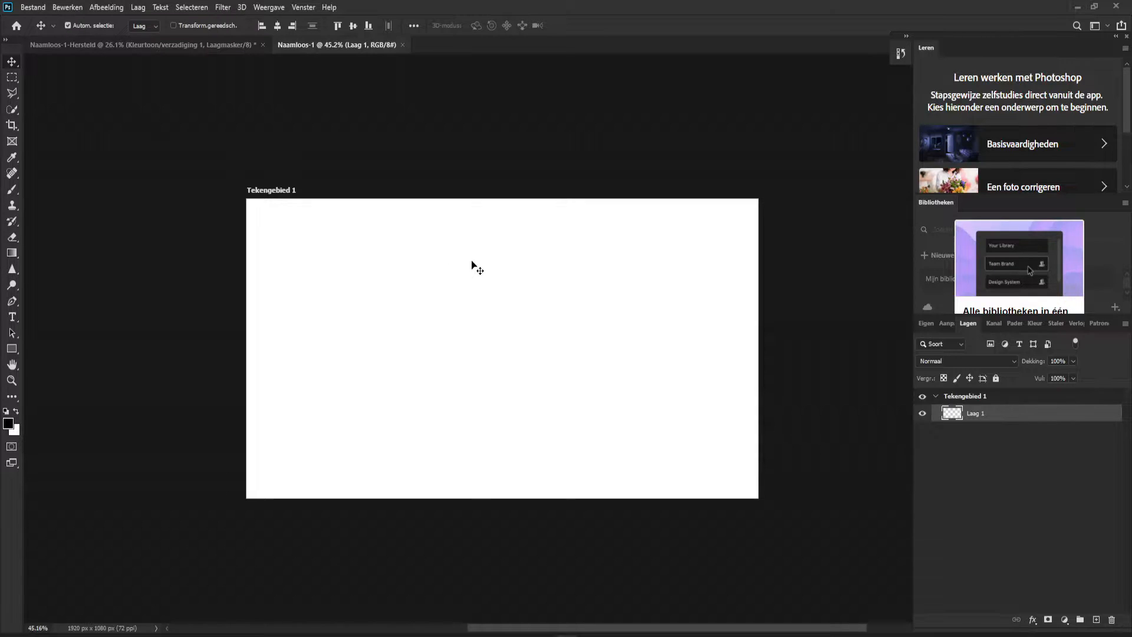
Step: Paste the screen capture and move it so the doorway scene with the zombies fills the artboard
key(ctrl+v)
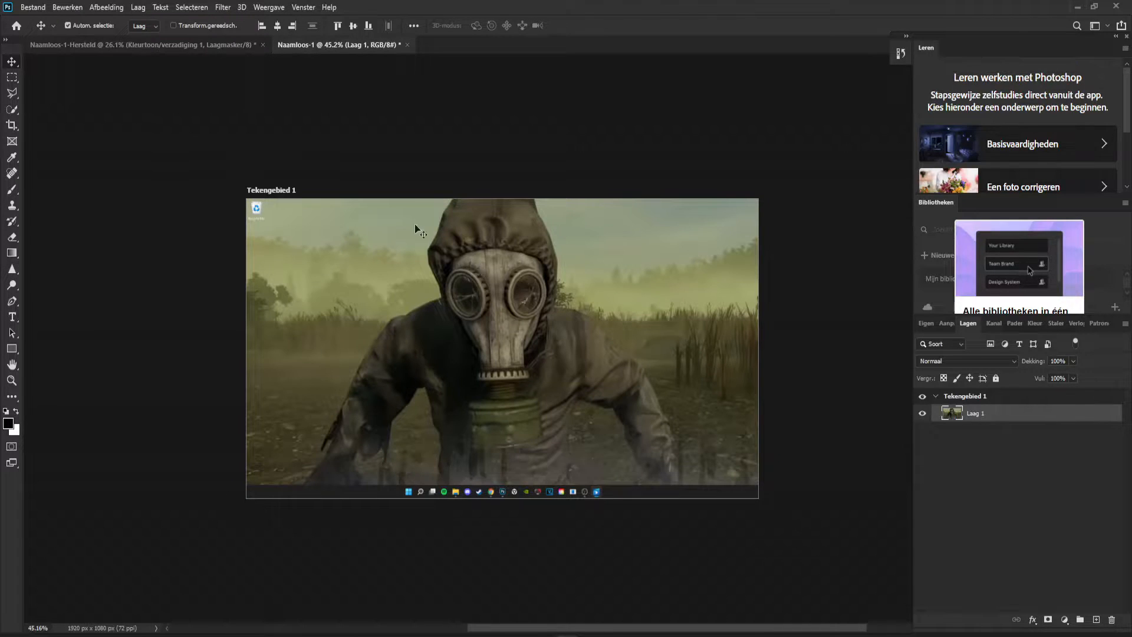
drag(543, 297, 423, 295)
drag(679, 310, 388, 319)
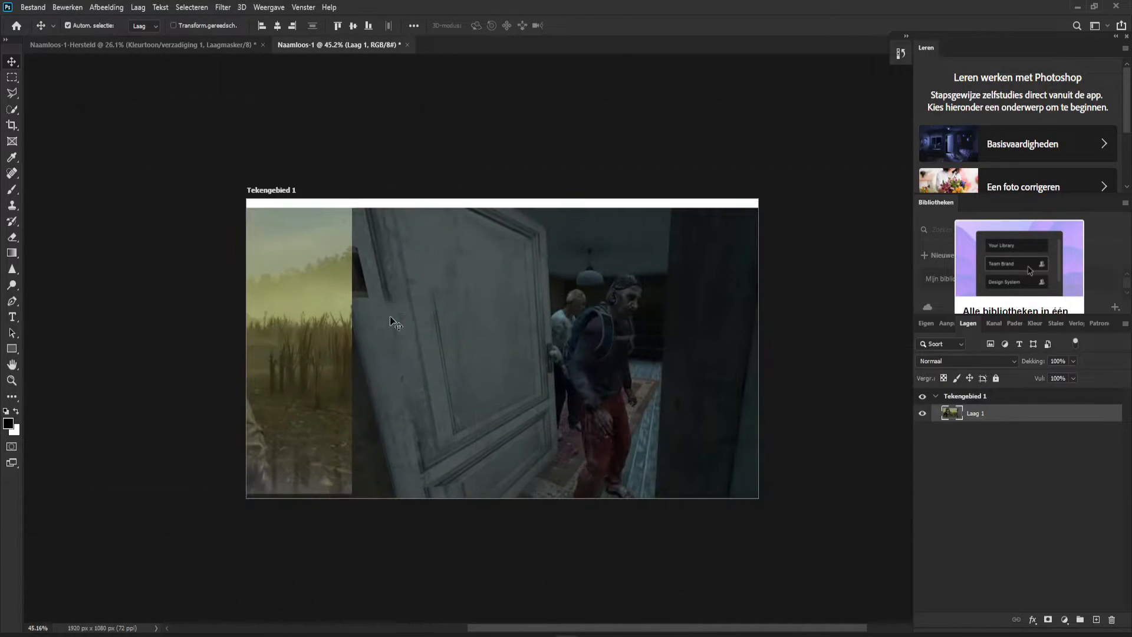
right_click(589, 166)
right_click(546, 337)
click(674, 252)
drag(687, 312, 584, 307)
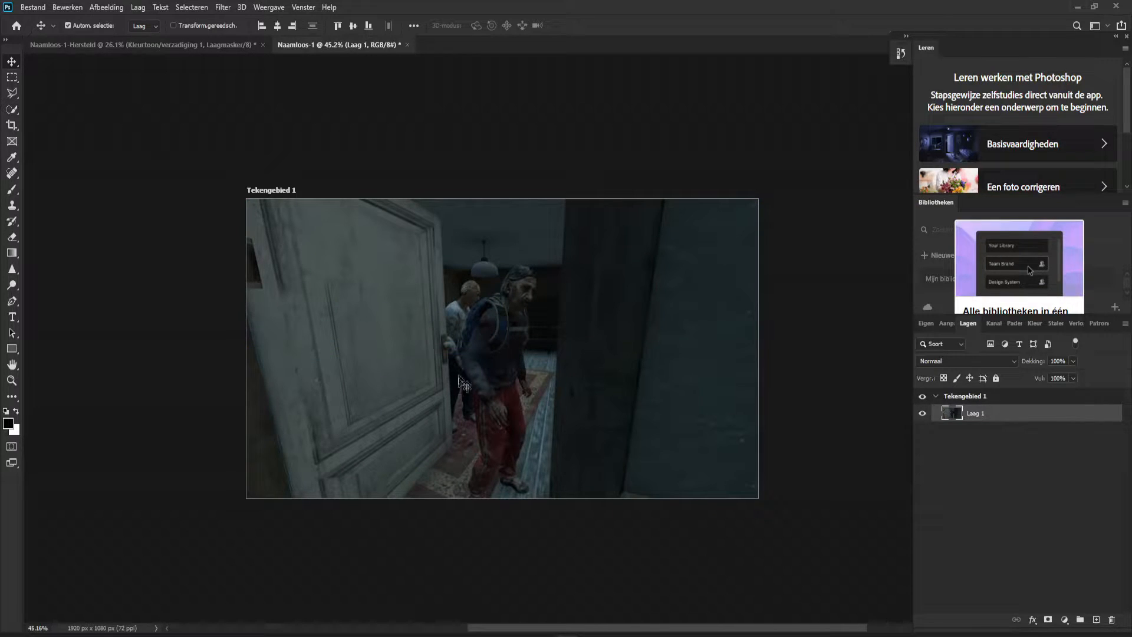
scroll(472, 342, down, 5)
scroll(543, 379, up, 2)
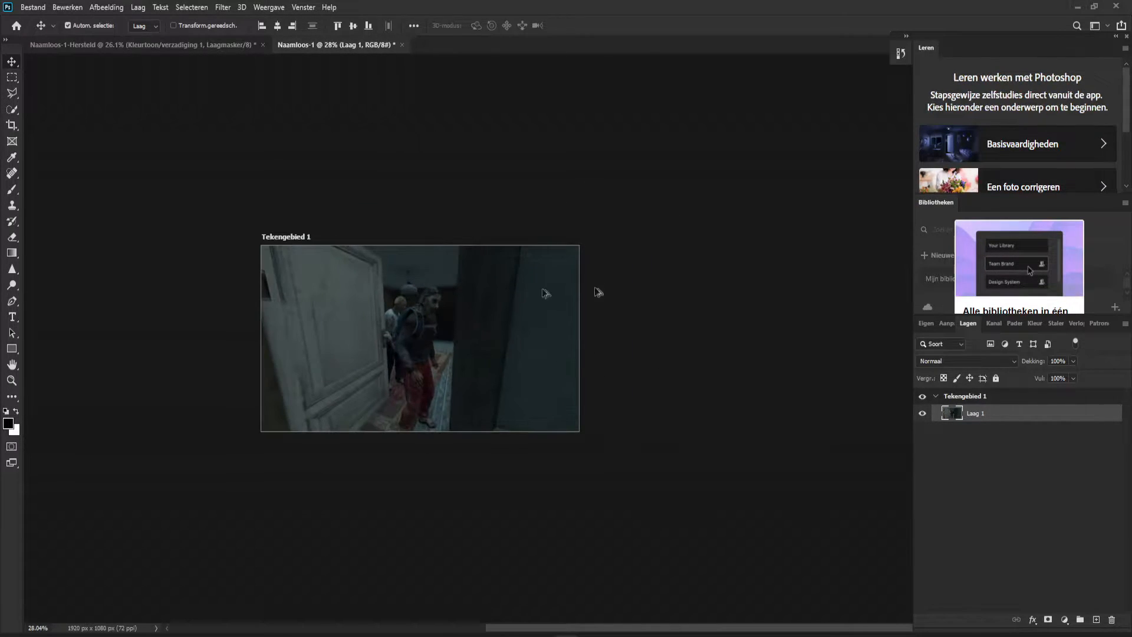
scroll(299, 334, up, 2)
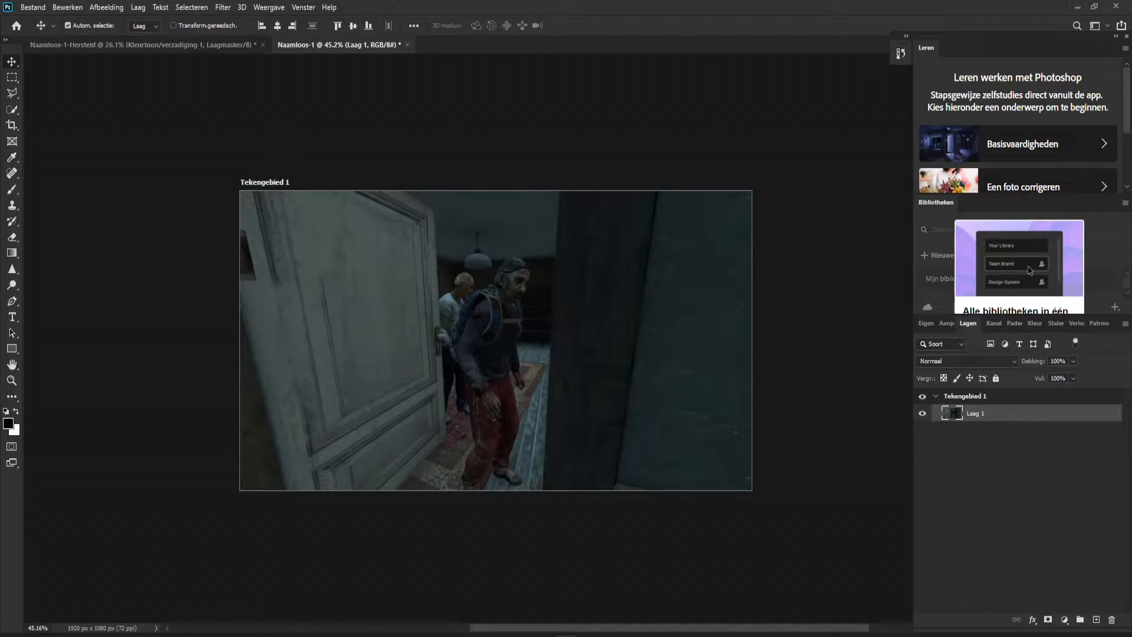
drag(408, 331, 242, 315)
drag(595, 315, 540, 304)
drag(529, 299, 681, 287)
Step: Select the whole artboard area with the rectangular marquee, copy it to a new layer and hide Laag 1
click(16, 78)
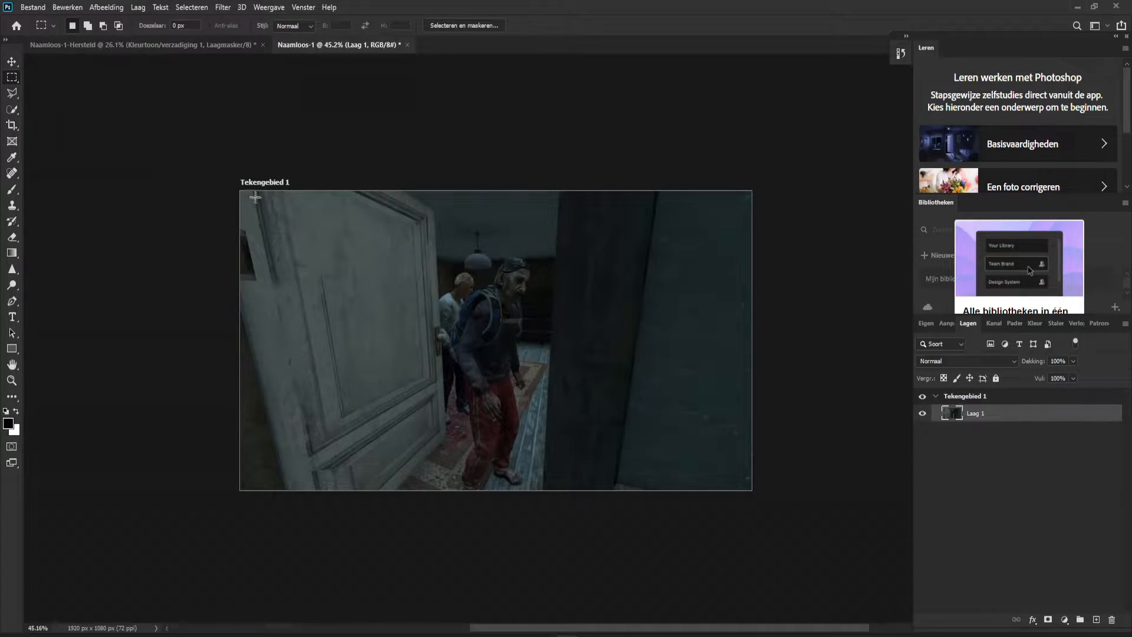
drag(228, 190, 829, 510)
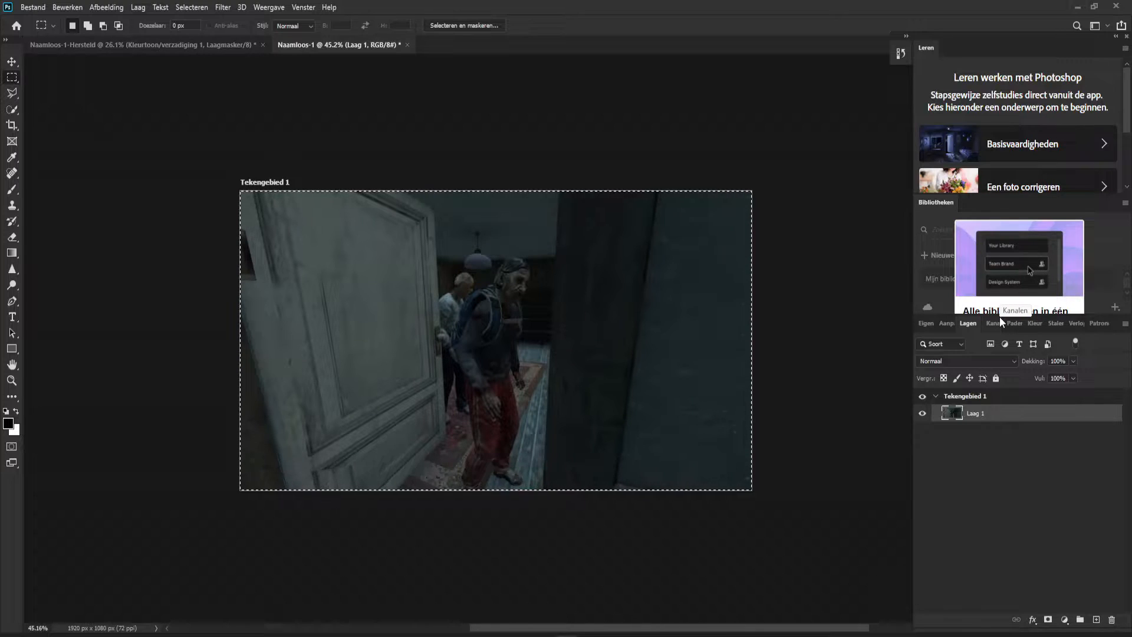
key(ctrl+j)
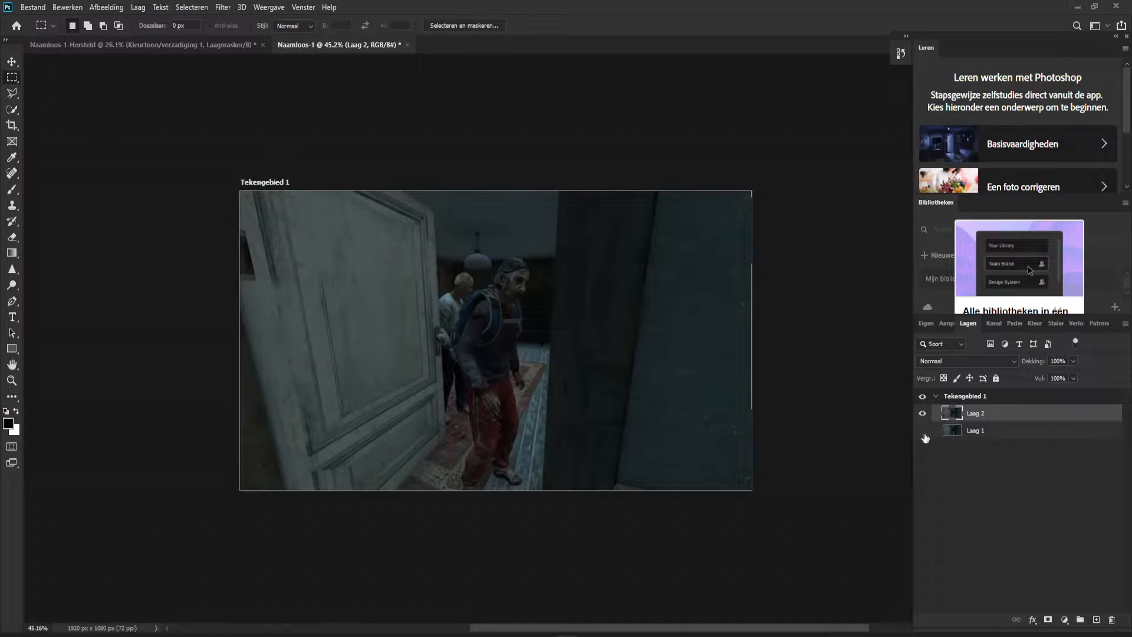
Step: Stretch Laag 2 slightly with Free Transform so it covers the artboard up to its right edge, and apply the transform
click(11, 61)
mouse_move(534, 298)
mouse_down()
mouse_move(673, 297)
mouse_move(196, 292)
mouse_move(564, 299)
mouse_move(532, 296)
mouse_up()
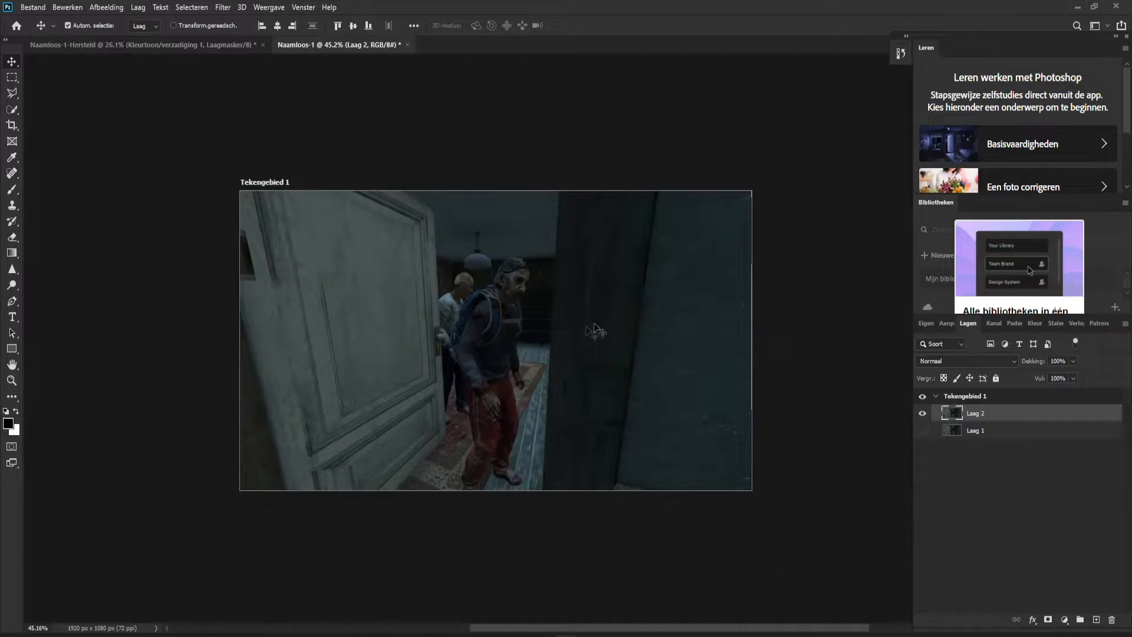
key(ctrl+t)
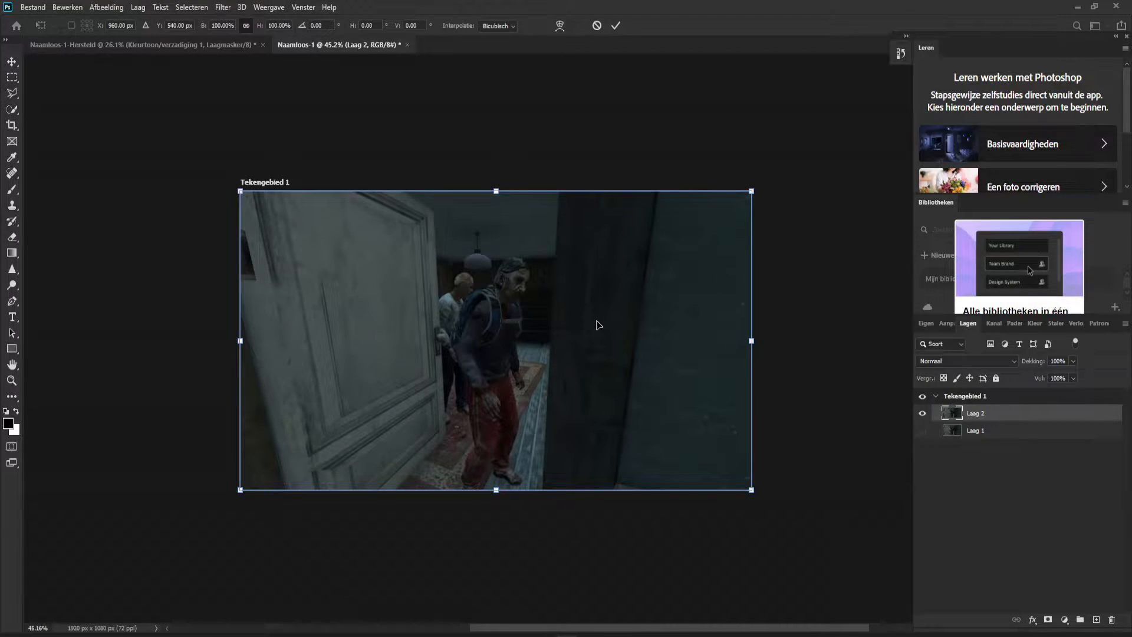
drag(757, 342, 757, 341)
click(617, 26)
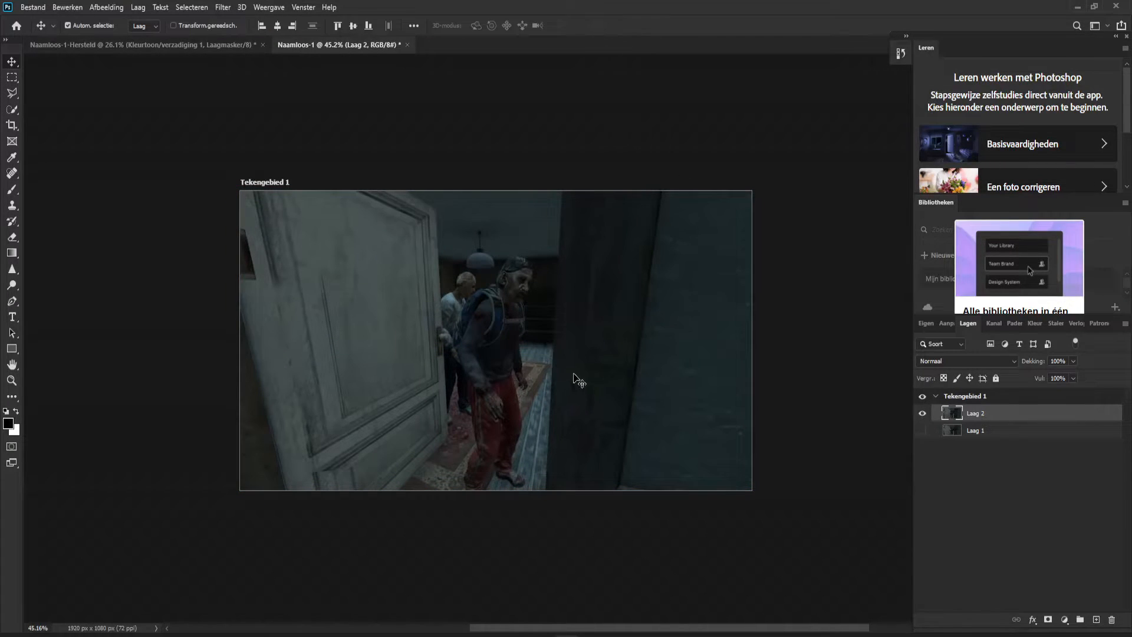
Step: Examine the doorway scene at several zoom levels to judge how it reads at small thumbnail size
scroll(477, 362, down, 2)
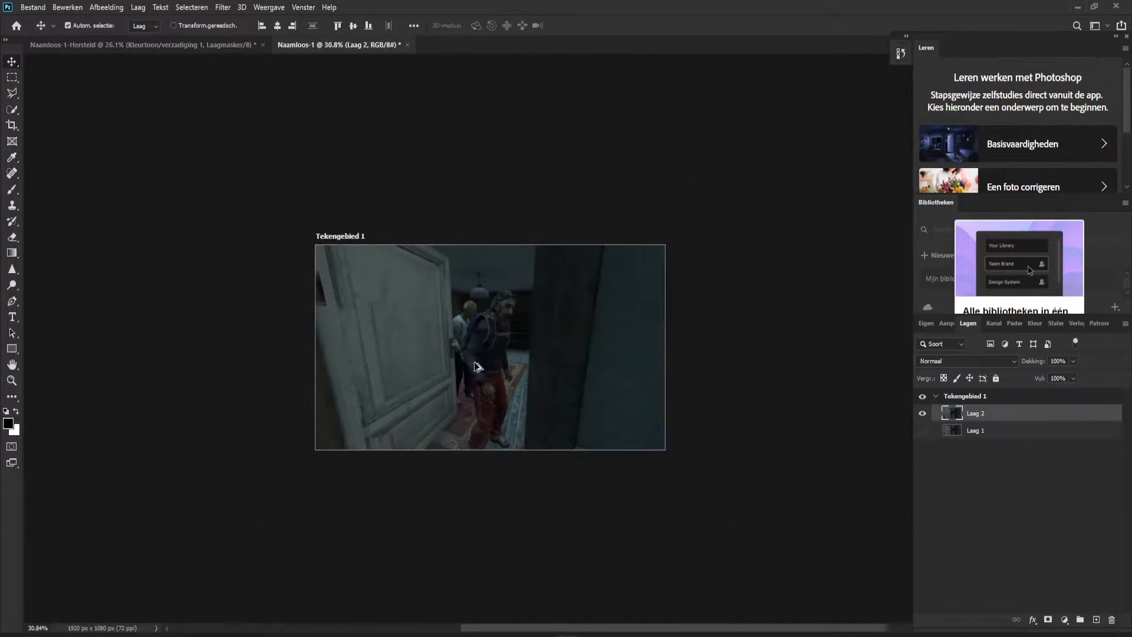
scroll(471, 357, up, 4)
scroll(236, 327, down, 3)
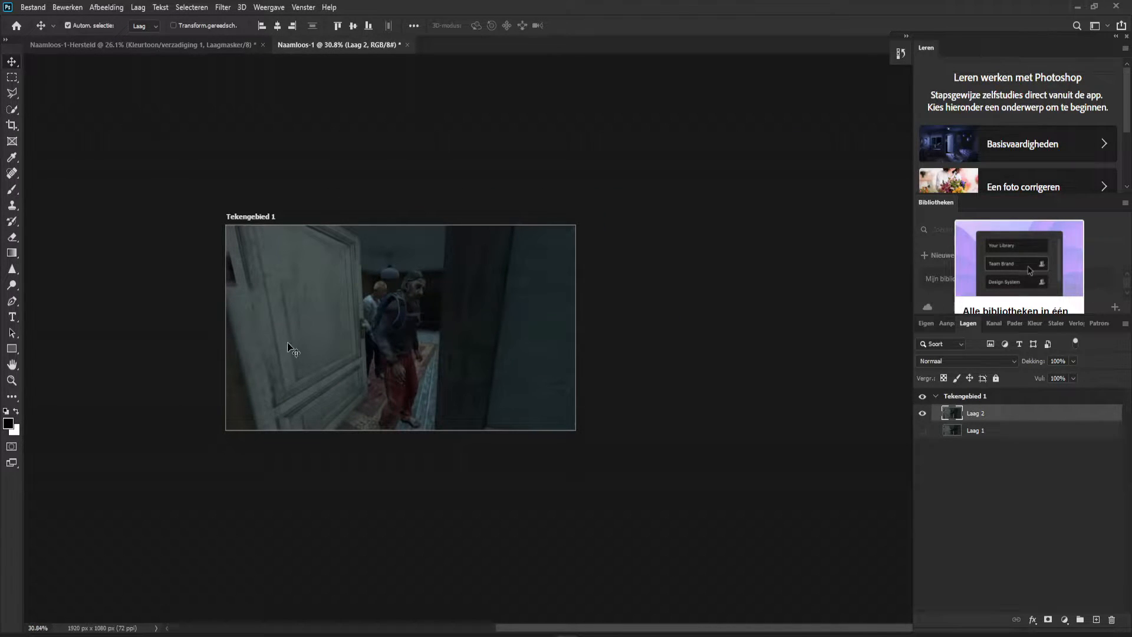
scroll(313, 338, up, 2)
scroll(304, 316, up, 1)
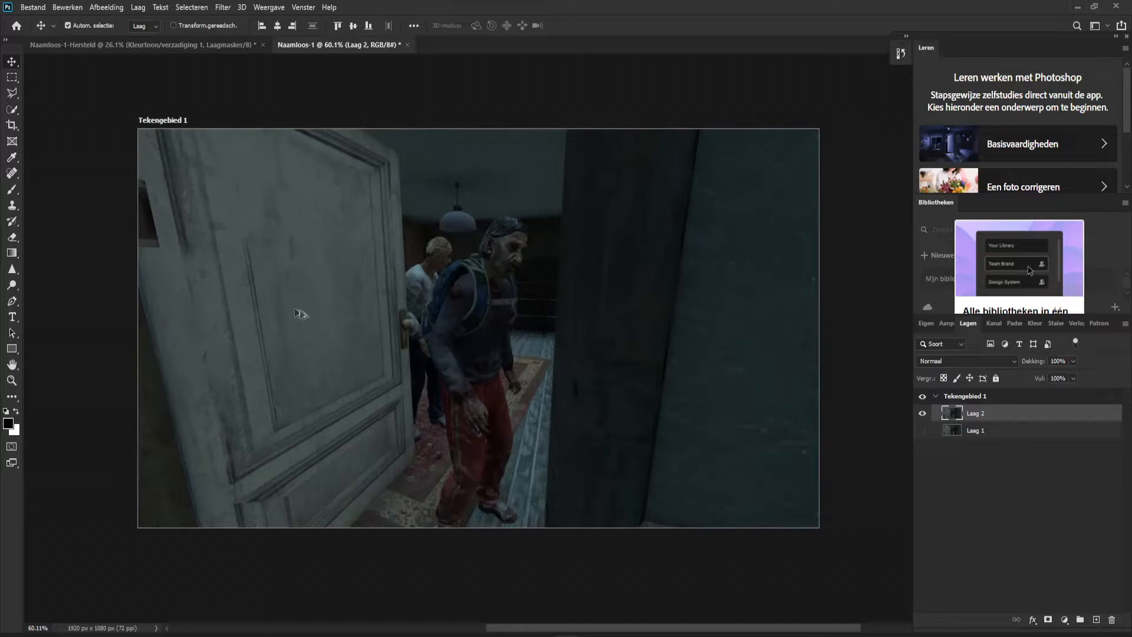
scroll(590, 342, down, 2)
scroll(561, 345, up, 1)
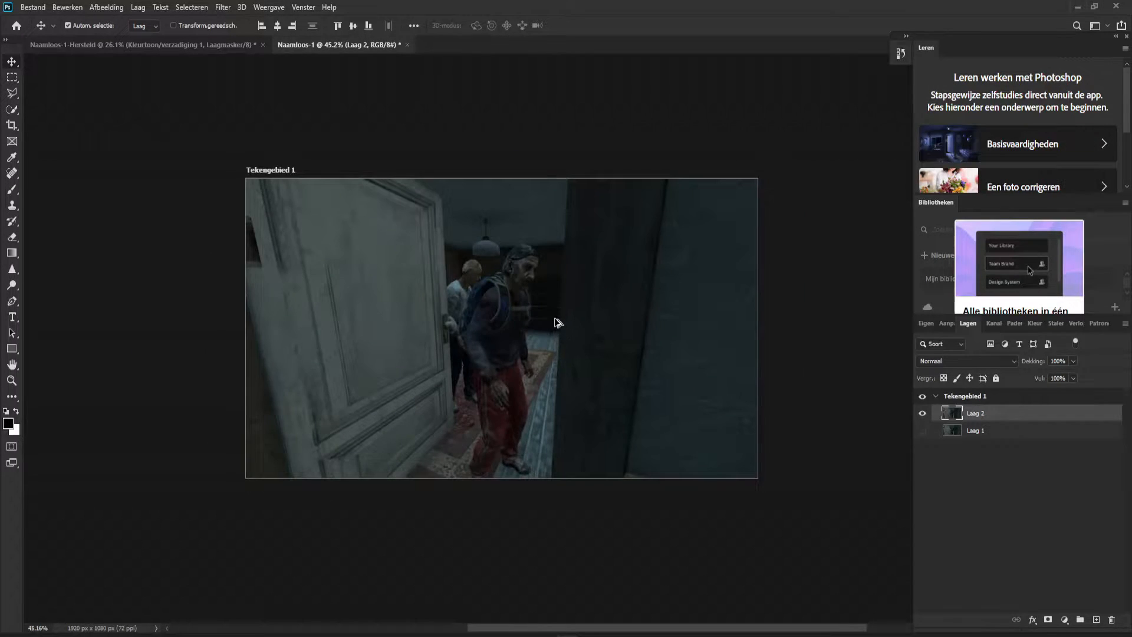
scroll(557, 330, down, 5)
scroll(527, 343, down, 1)
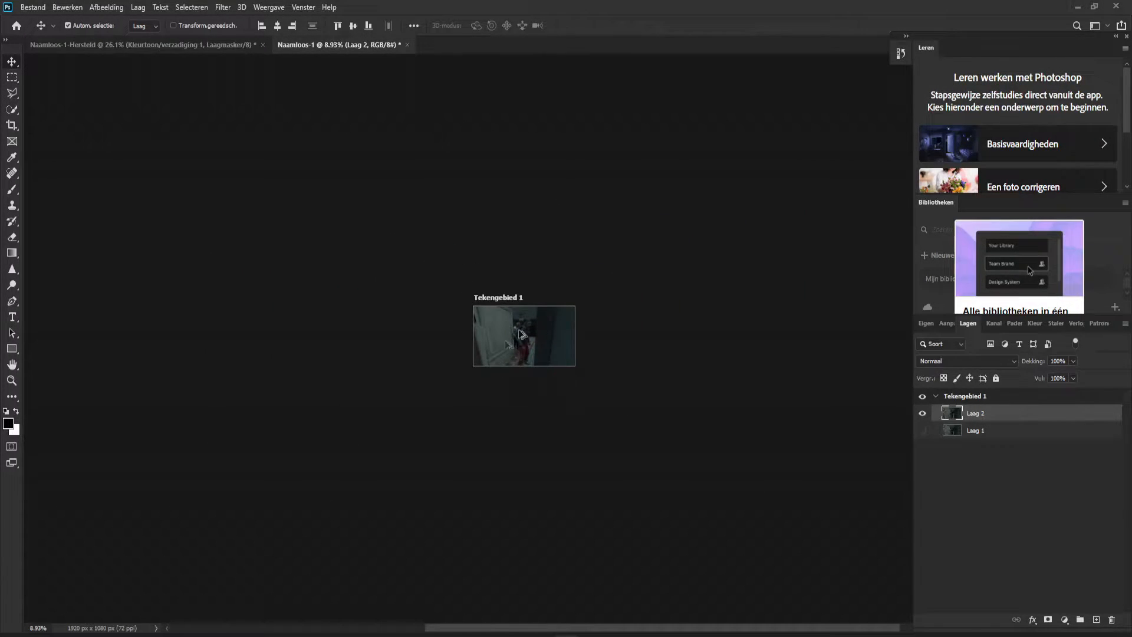
scroll(480, 373, down, 2)
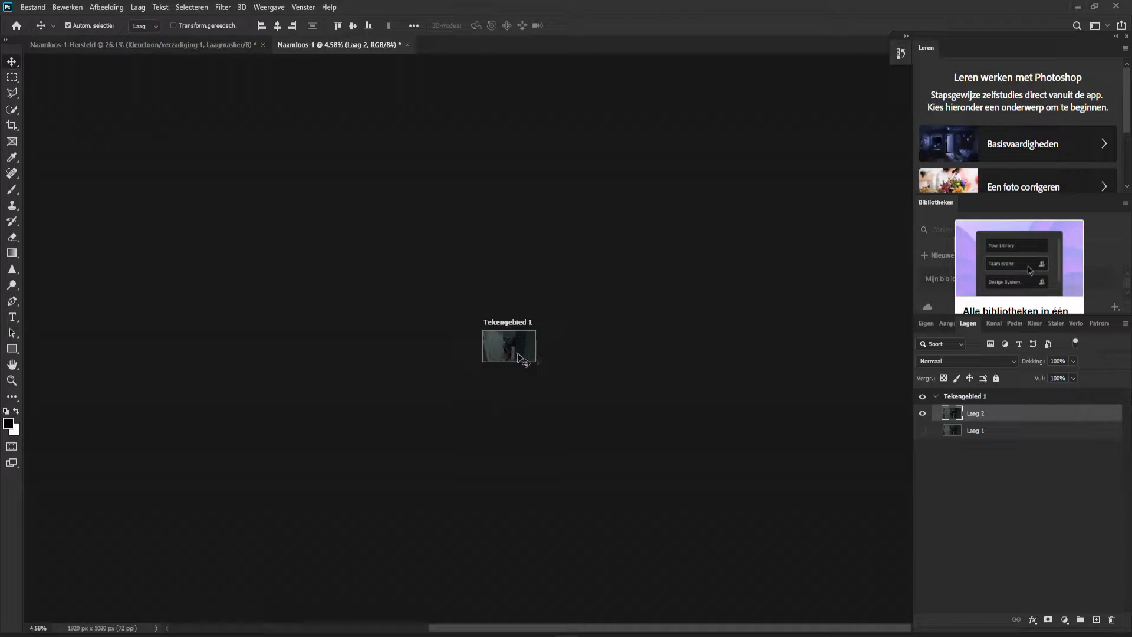
scroll(475, 318, up, 3)
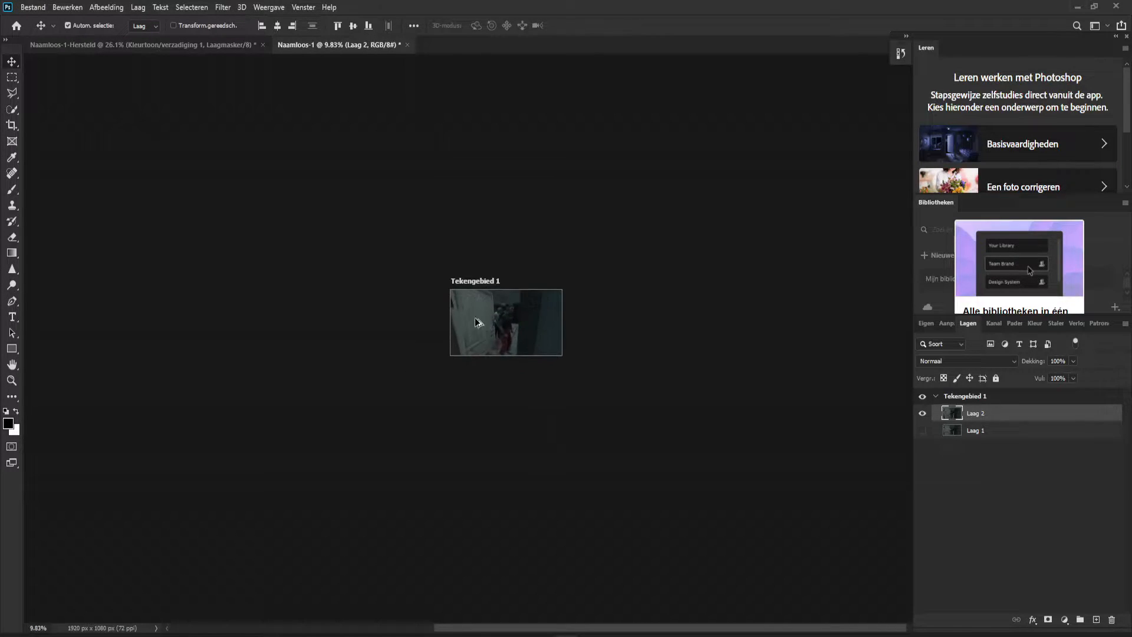
scroll(469, 328, up, 1)
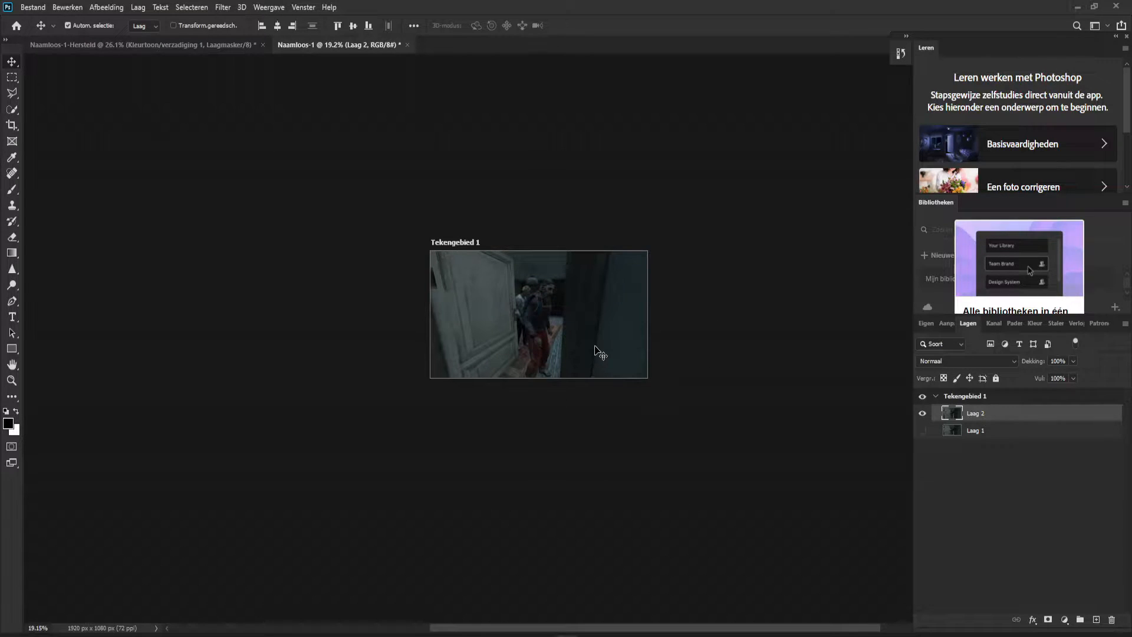
scroll(577, 330, down, 3)
scroll(575, 327, up, 2)
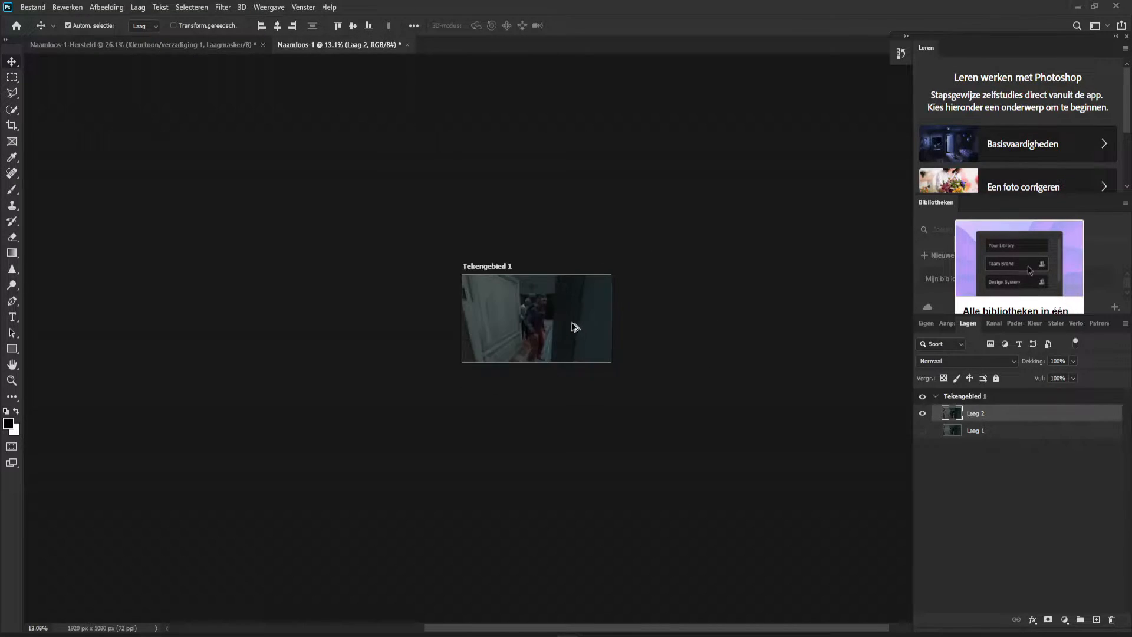
scroll(576, 328, up, 2)
scroll(548, 319, down, 3)
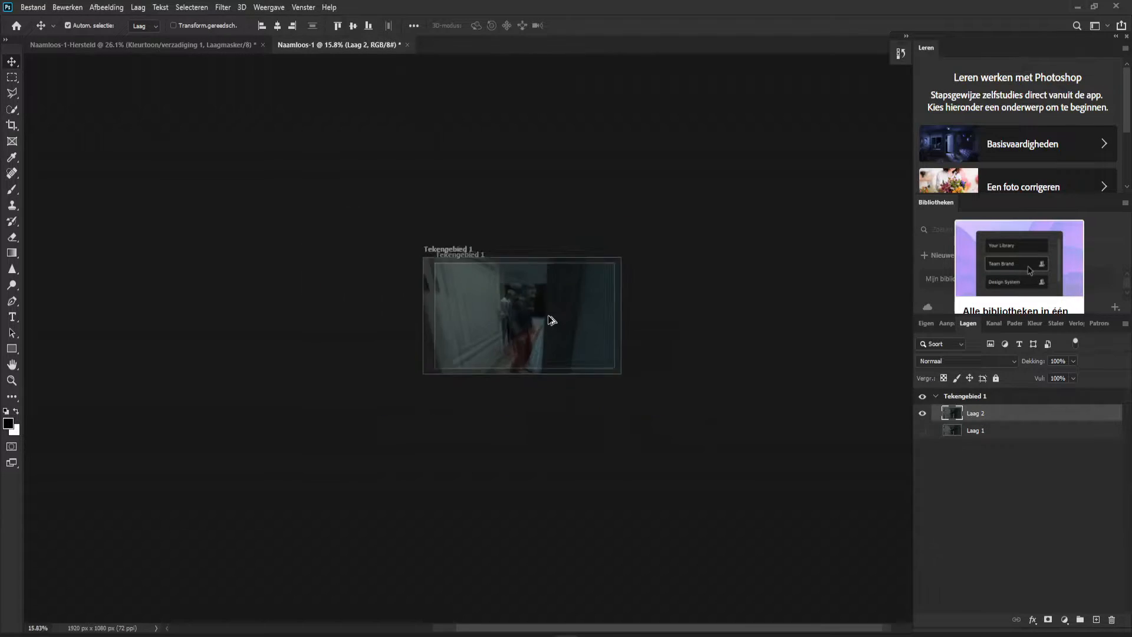
scroll(558, 268, down, 4)
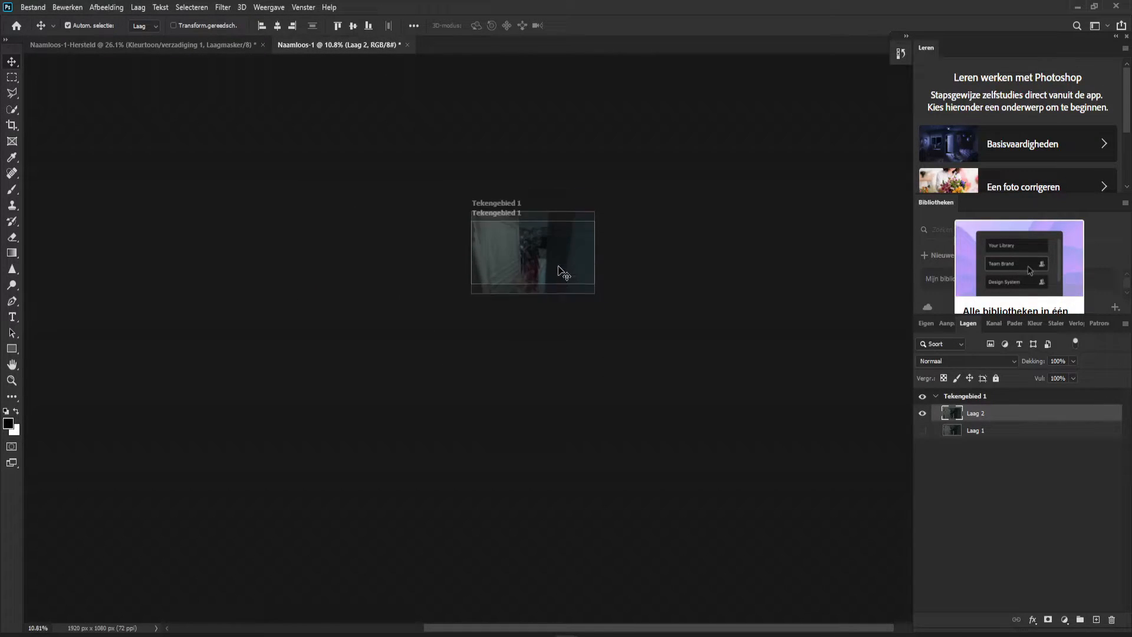
scroll(559, 269, up, 7)
scroll(558, 360, up, 2)
scroll(560, 364, up, 3)
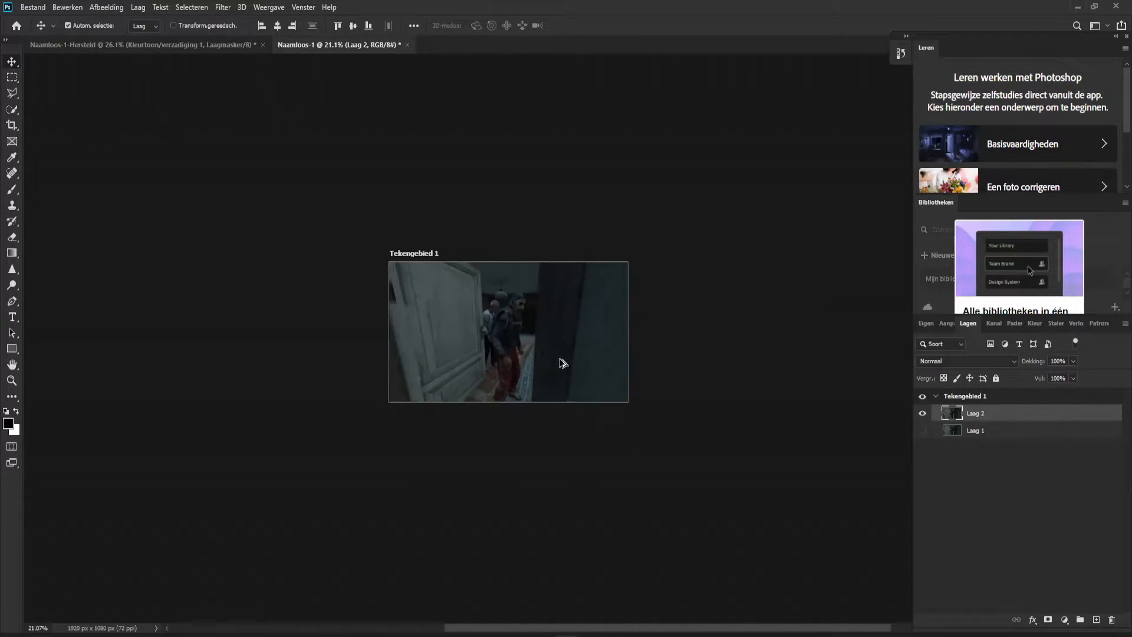
scroll(561, 363, down, 4)
scroll(548, 353, up, 2)
scroll(521, 353, up, 2)
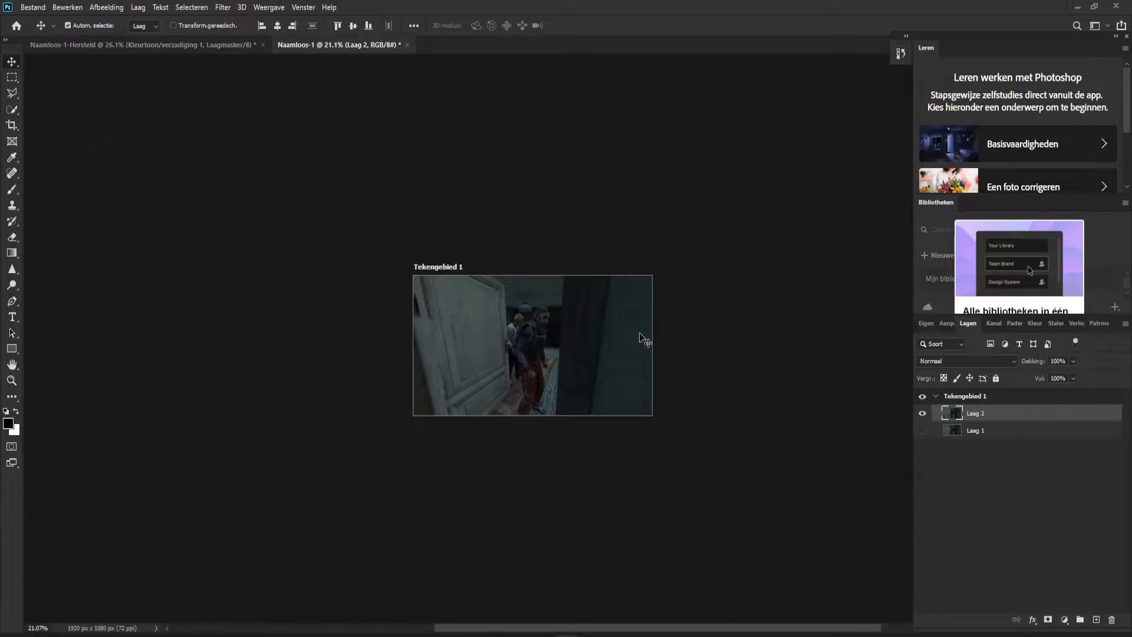
scroll(627, 339, down, 3)
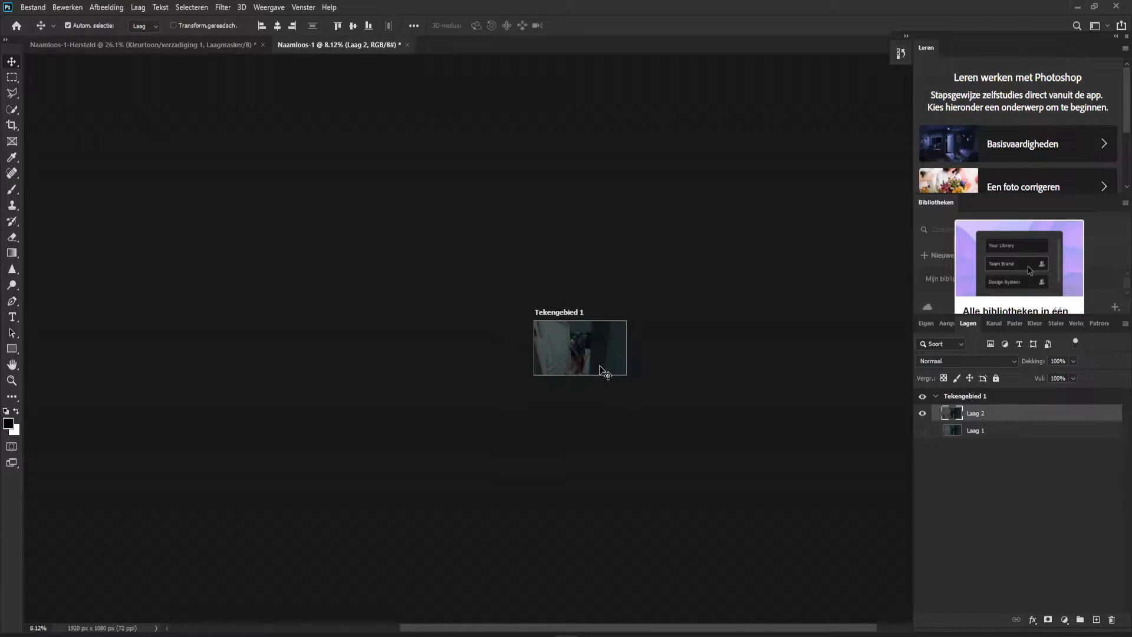
scroll(622, 362, right, 1)
scroll(552, 358, up, 3)
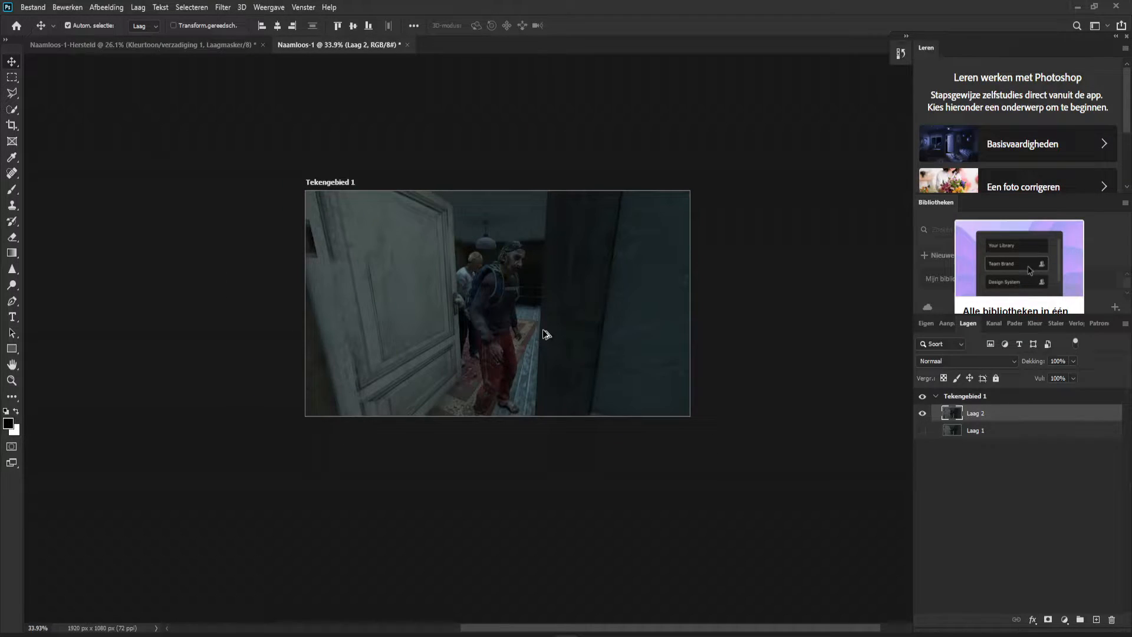
key(ctrl+t)
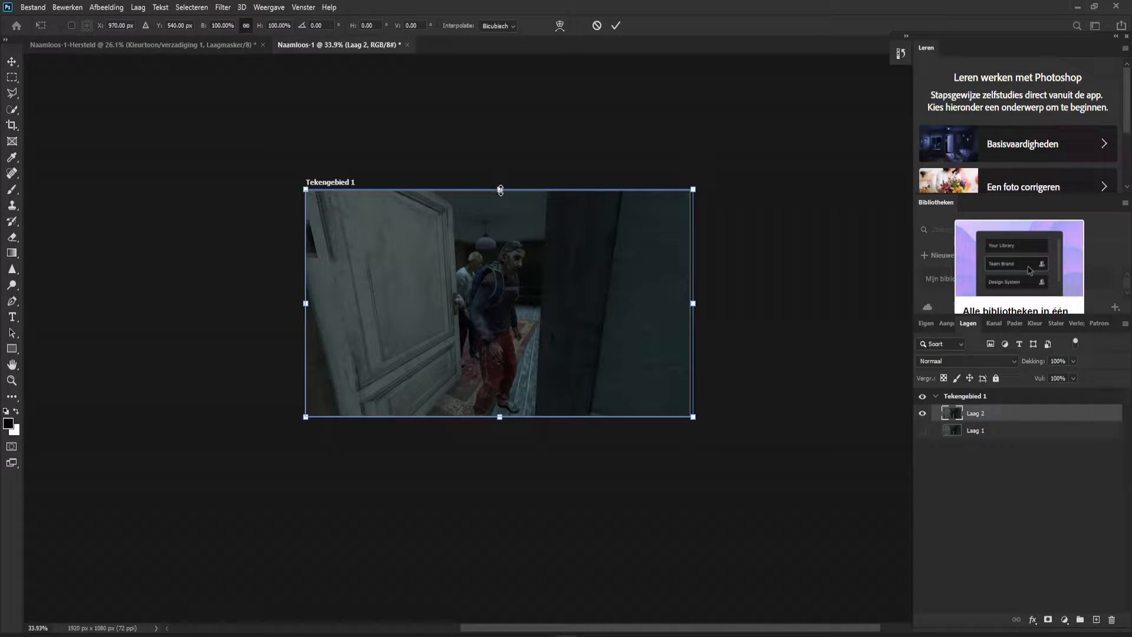
click(615, 25)
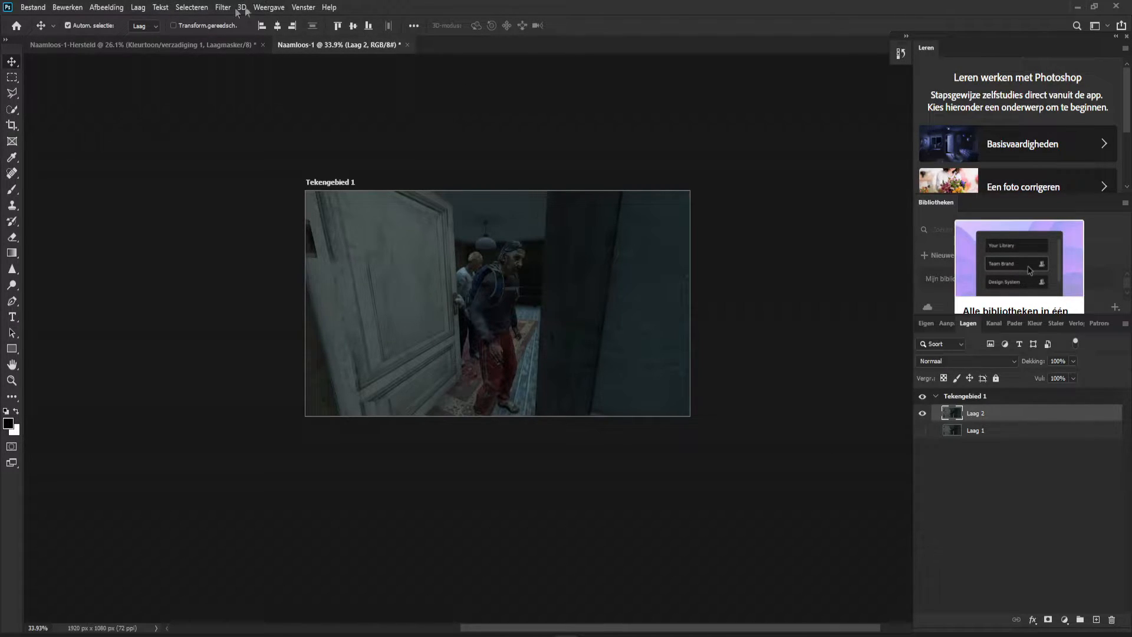
click(190, 8)
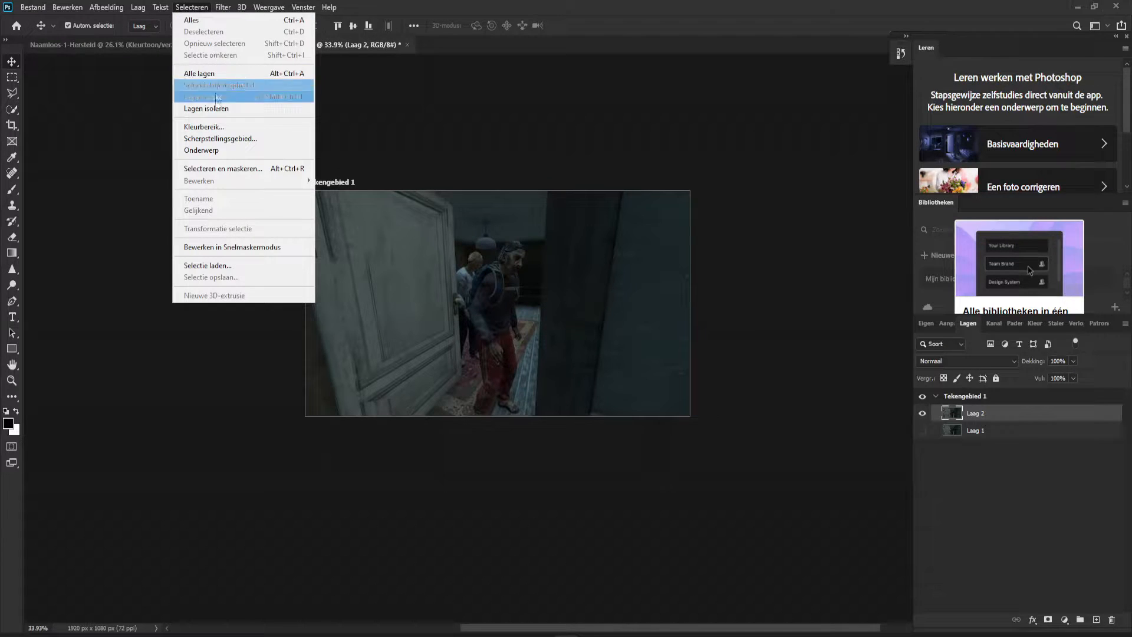
click(595, 16)
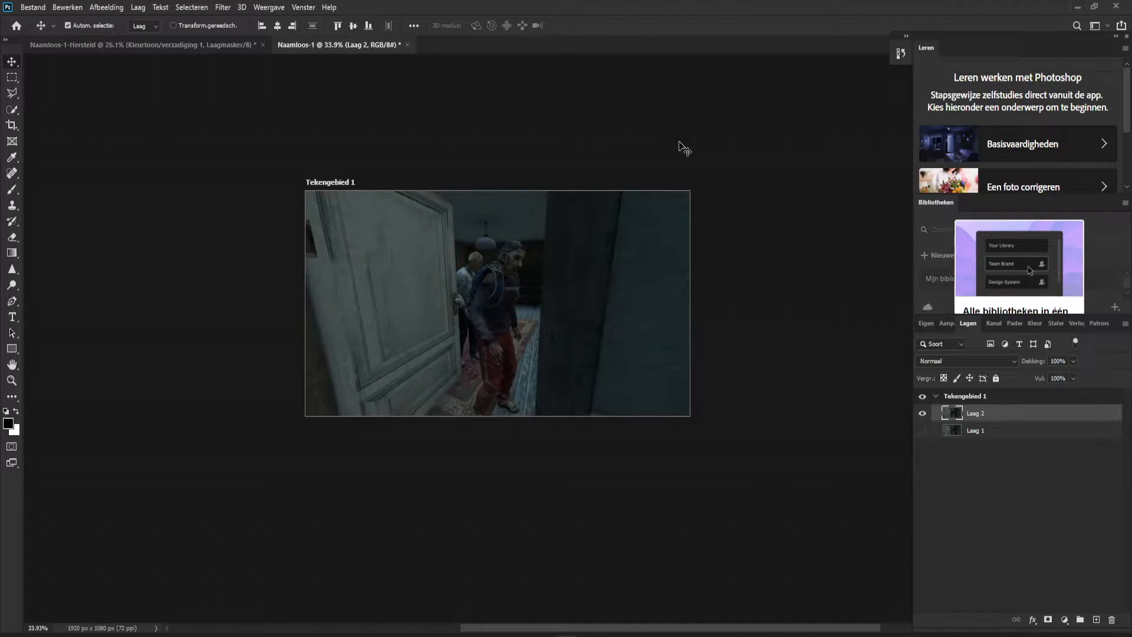
Step: Try enlarging Laag 2 proportionally to about 195% and repositioning it over the zombies, and cancel the transform
key(ctrl+t)
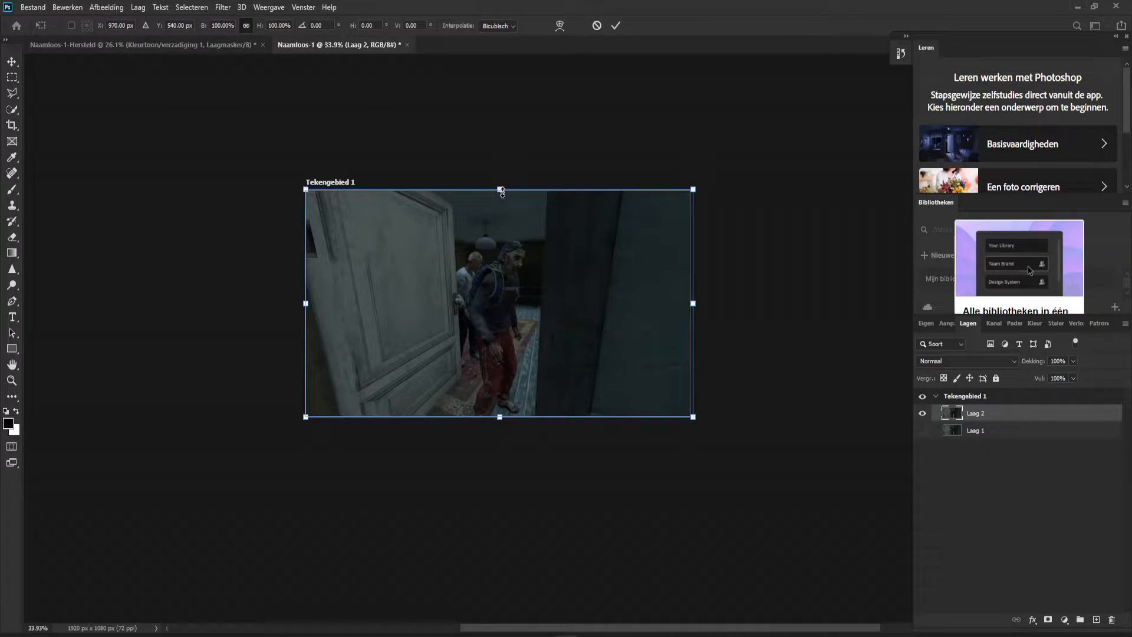
drag(500, 190, 534, 37)
drag(547, 132, 547, 238)
drag(505, 144, 513, 80)
drag(530, 193, 538, 228)
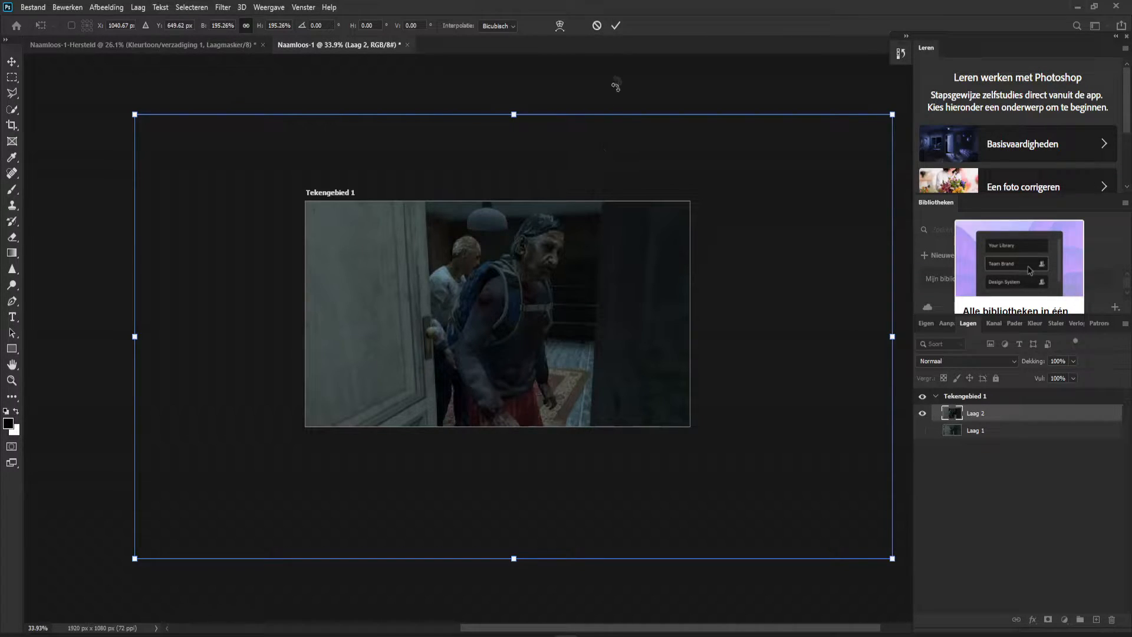
click(596, 26)
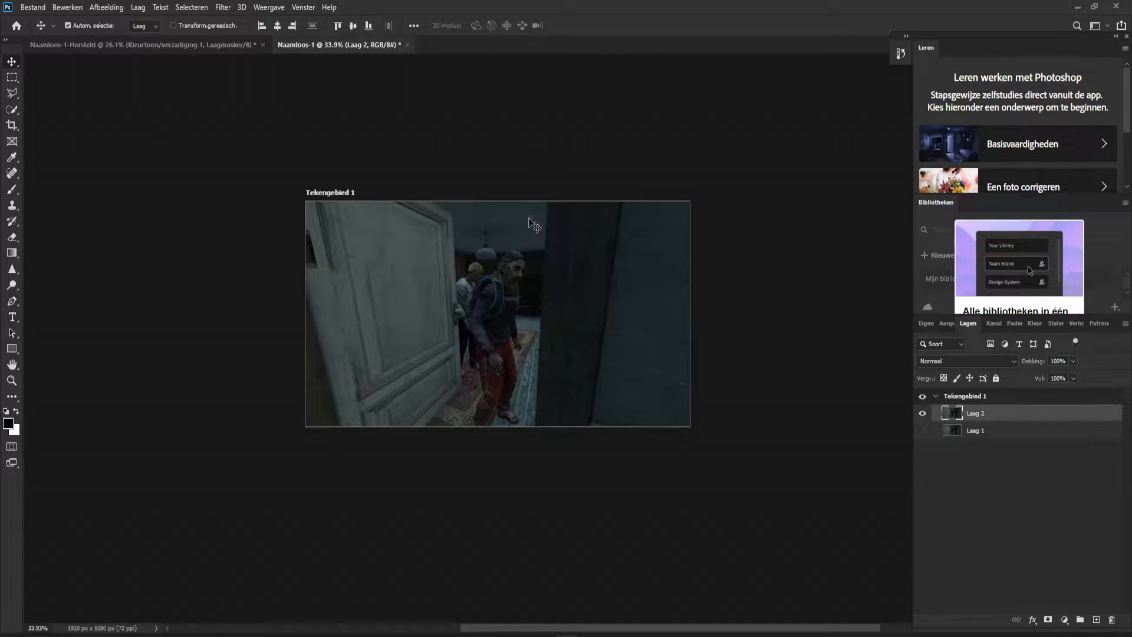
Step: Try stretching Laag 2 upward and sideways without keeping its proportions, and undo the stretches within Free Transform
key(ctrl+t)
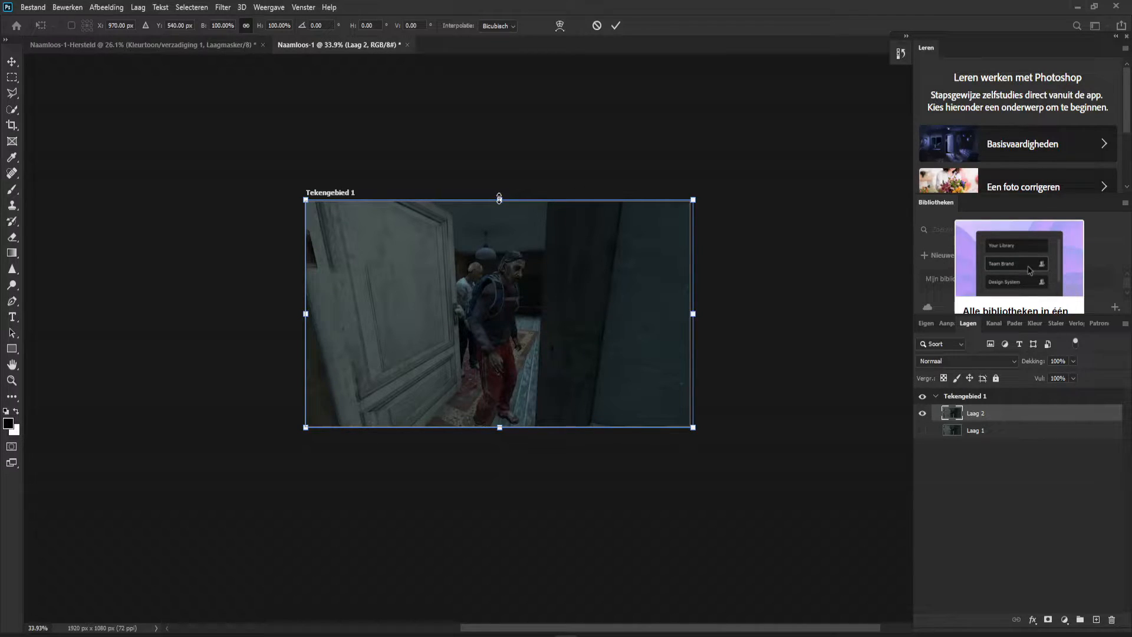
drag(500, 200, 500, 152)
drag(696, 288, 783, 290)
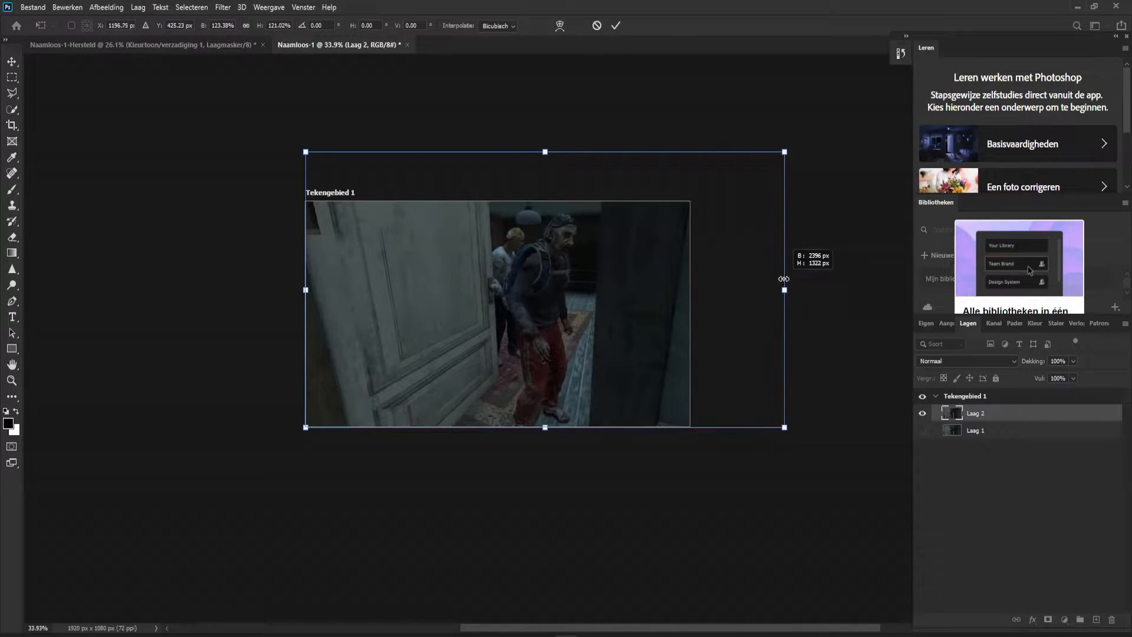
drag(307, 291, 83, 290)
drag(437, 155, 435, 102)
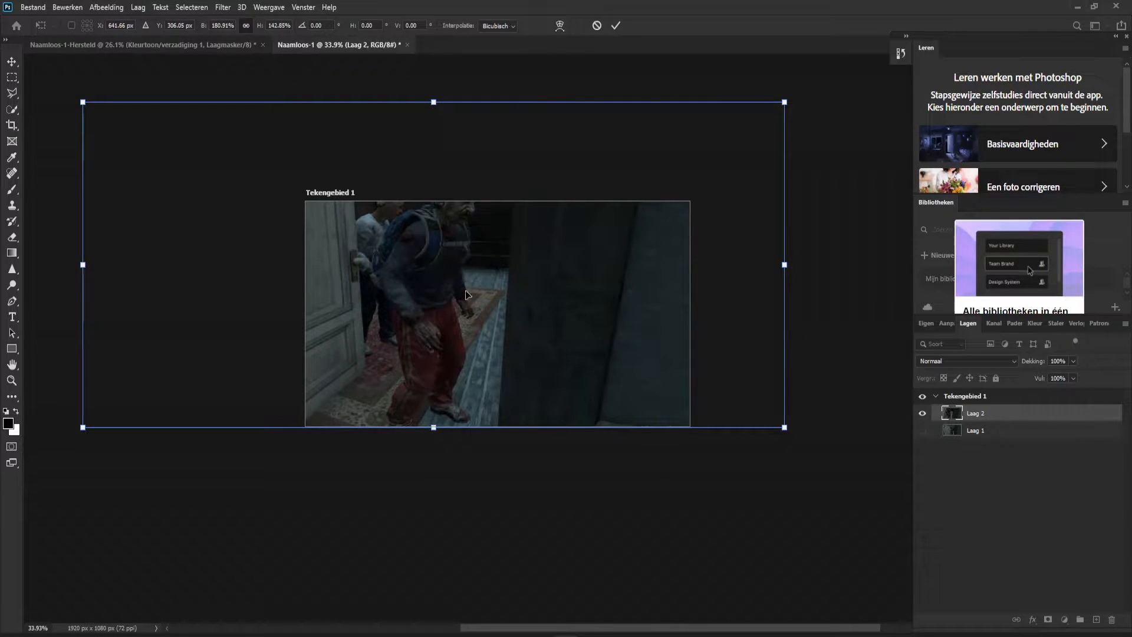
key(ctrl+z)
key(ctrl+z)
key(ctrl+z)
key(ctrl+z)
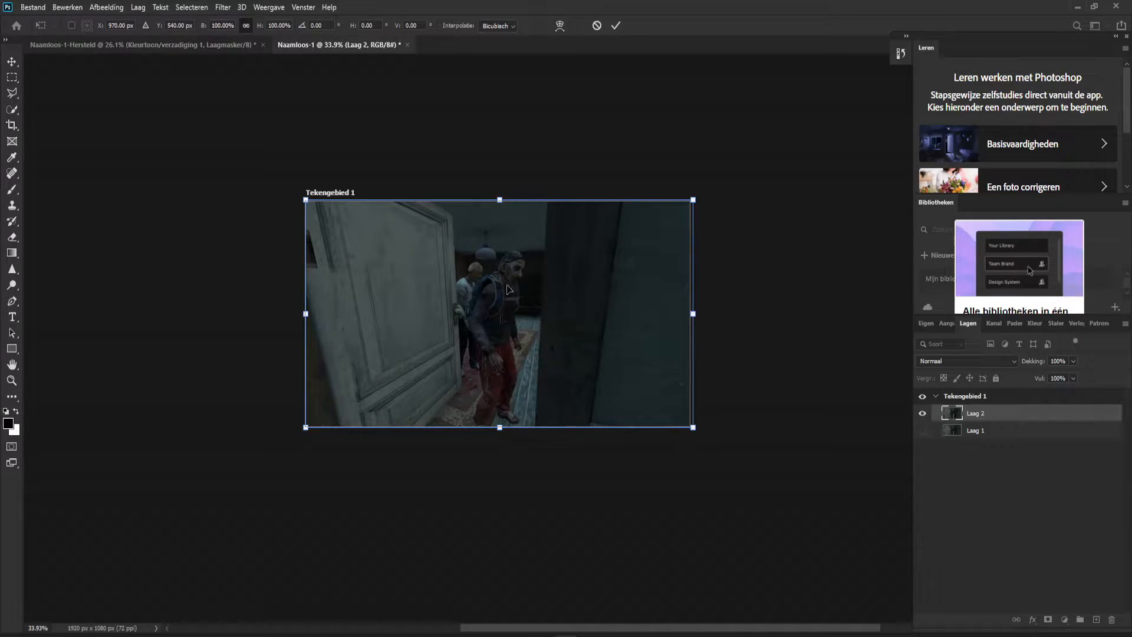
Step: Scale Laag 2 proportionally to about 99.5% and nudge it a few pixels left to align with the artboard
drag(505, 195, 528, 194)
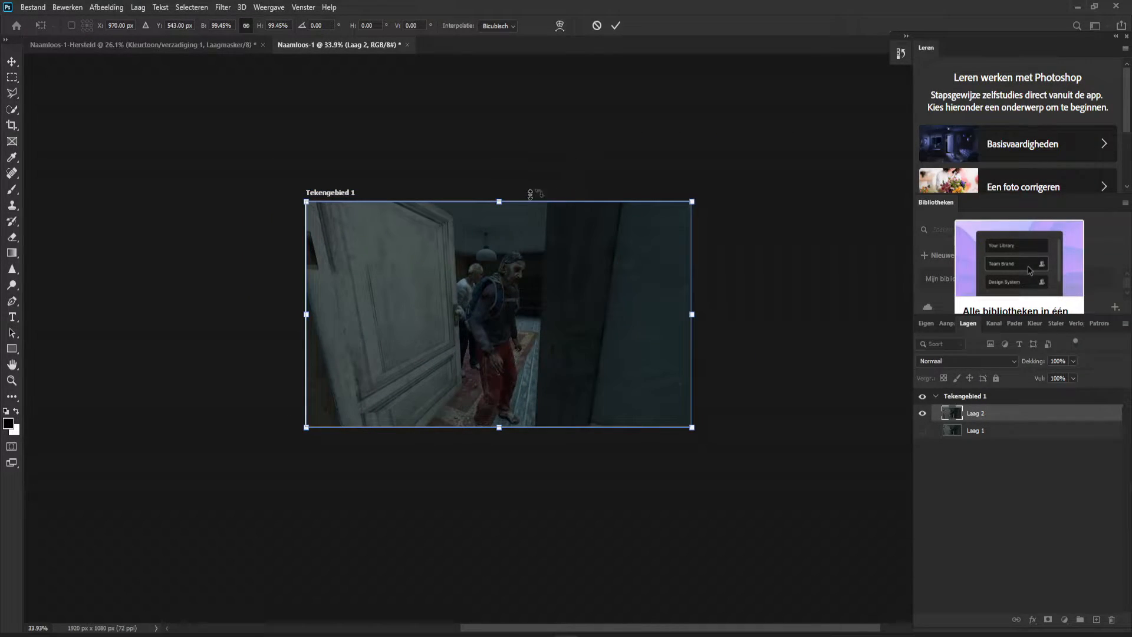
key(Left)
key(Left)
key(Left)
key(Right)
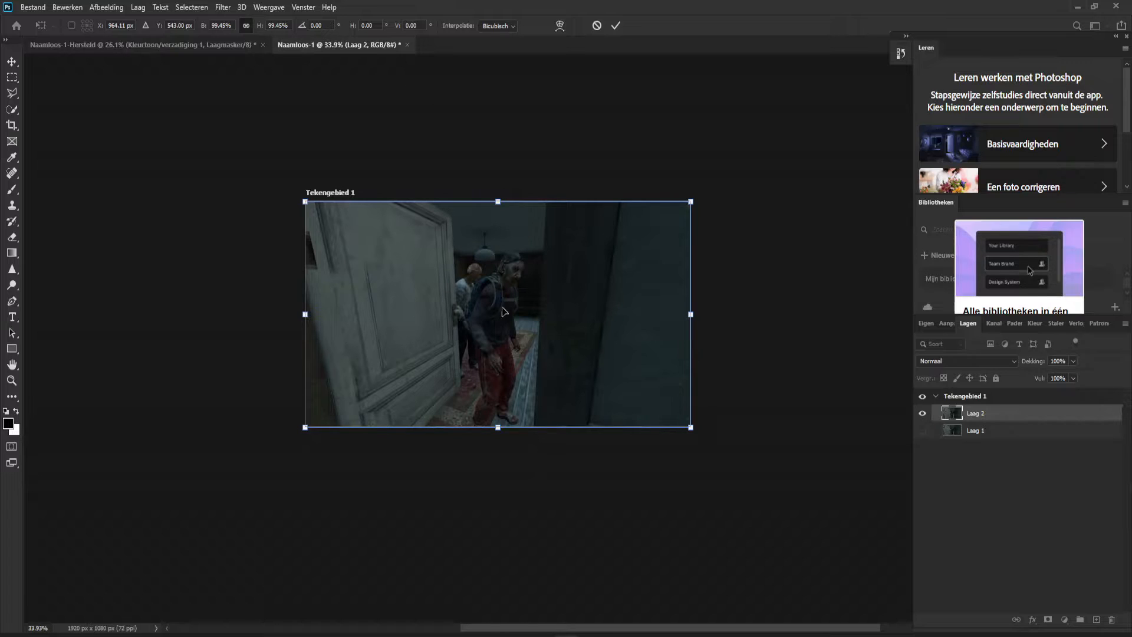
Step: Enlarge Laag 2 proportionally to about 236% and move it so the zombies' upper bodies fill the middle of the artboard
mouse_move(500, 202)
mouse_down()
mouse_move(506, 175)
mouse_move(519, 199)
mouse_up()
drag(498, 201, 496, 32)
drag(466, 332, 475, 487)
drag(507, 187, 513, 120)
drag(514, 246, 521, 300)
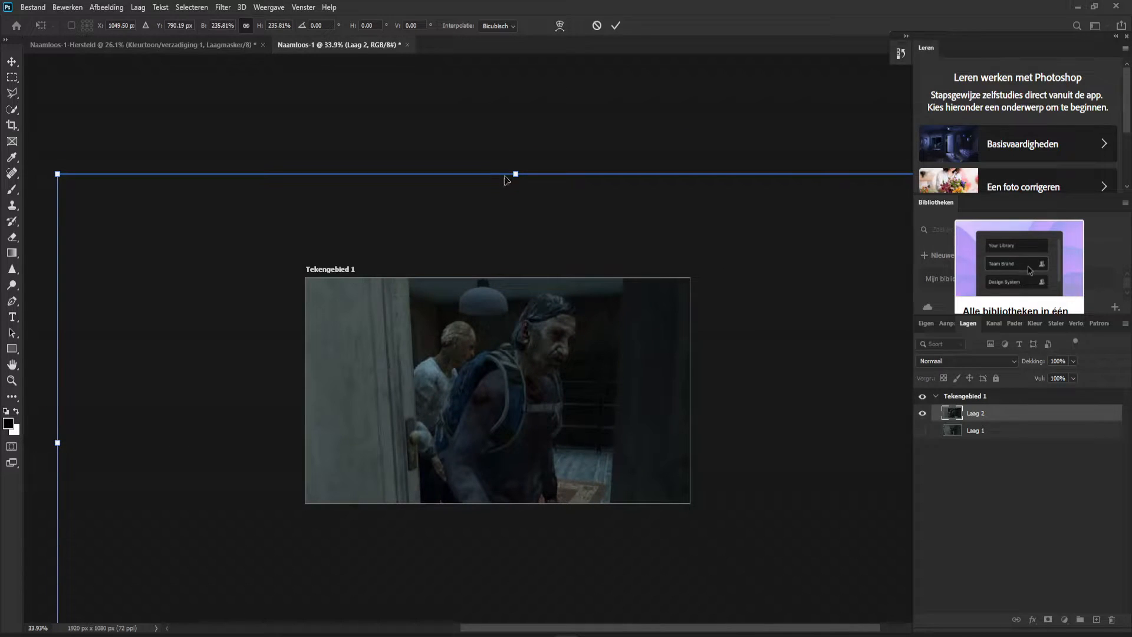
Step: Enlarge Laag 2 to about 280%, place the two zombies in the artboard's right half, and apply the transform
drag(514, 180, 515, 102)
drag(524, 228, 531, 277)
drag(519, 153, 520, 106)
drag(510, 223, 525, 256)
drag(517, 387, 575, 382)
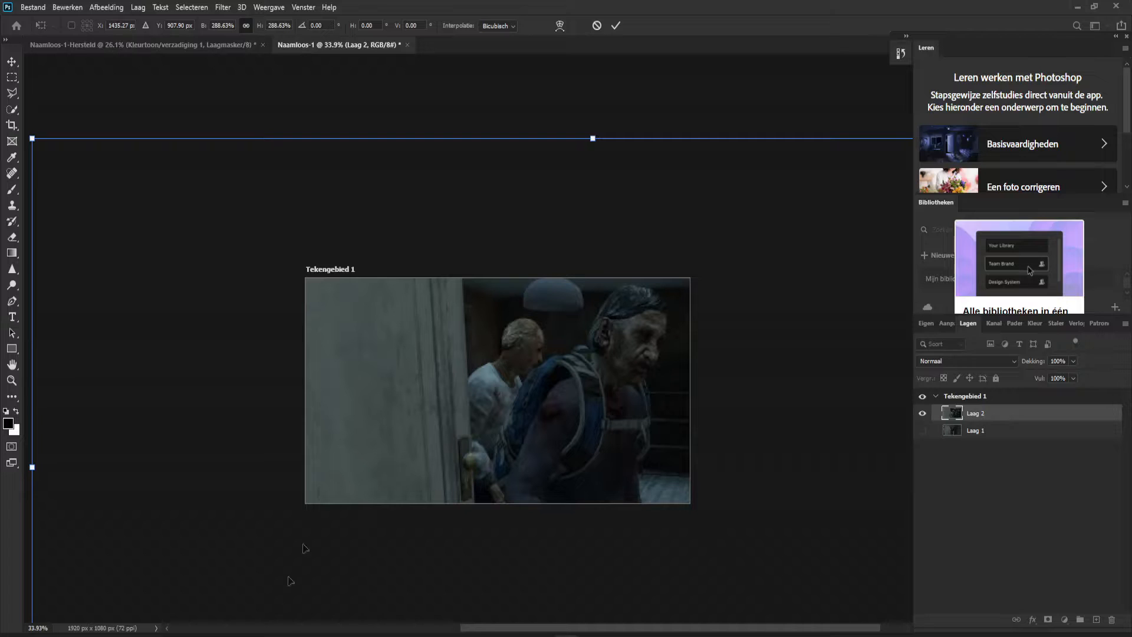
drag(594, 139, 594, 150)
drag(599, 299, 601, 292)
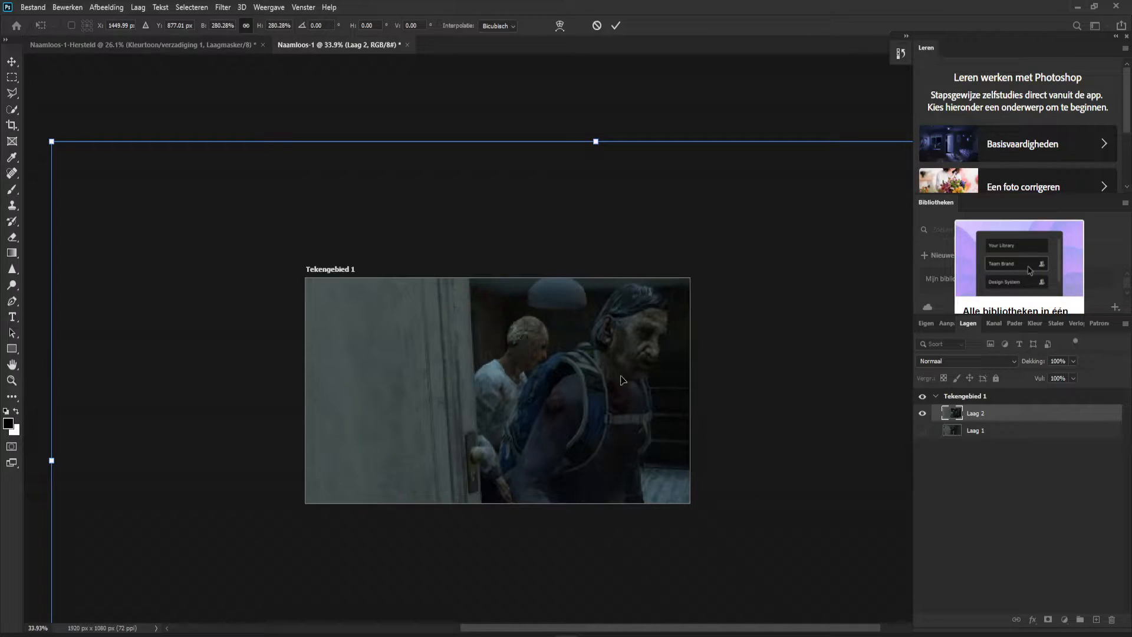
click(618, 26)
scroll(590, 406, down, 5)
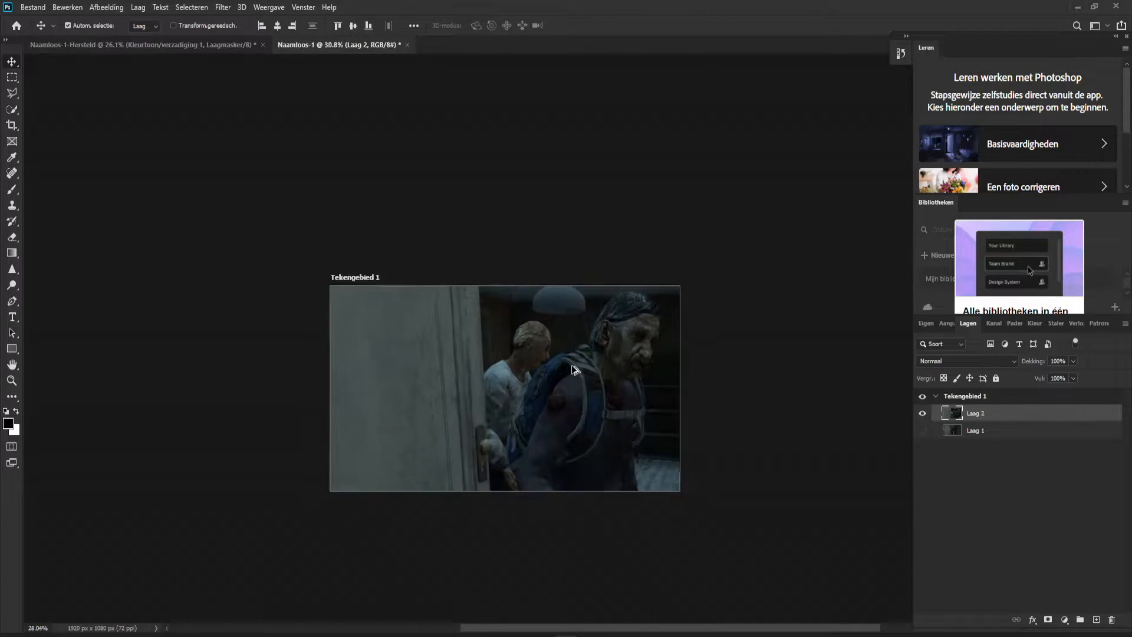
Step: Examine the framing and outlines of the two enlarged zombies and the door edge on the artboard at several zoom levels
scroll(592, 407, up, 6)
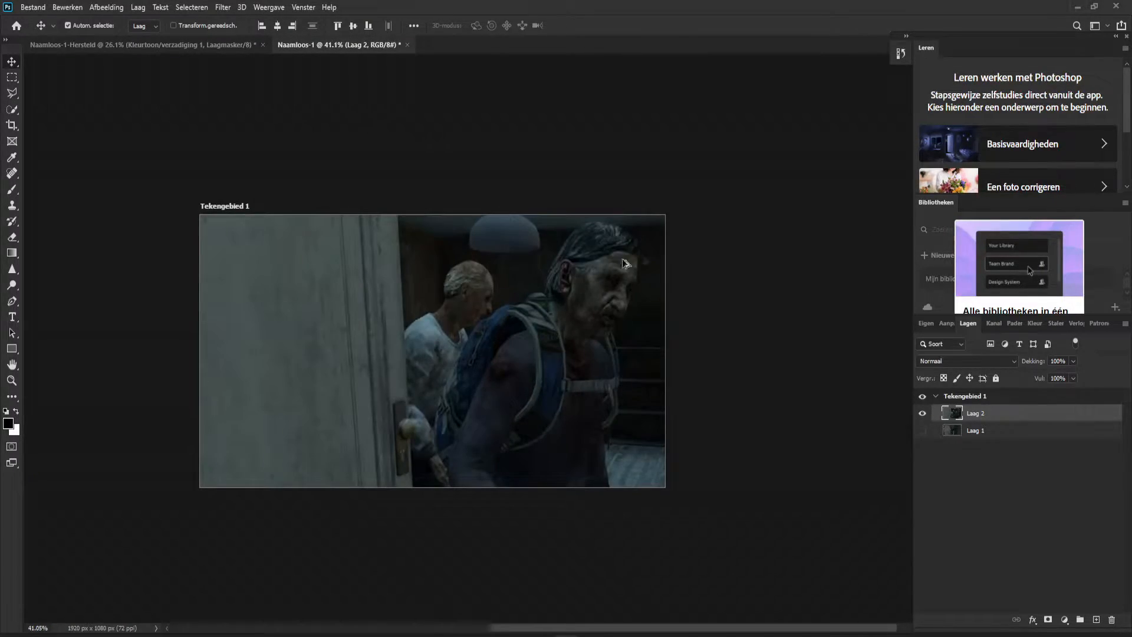
scroll(728, 316, up, 1)
scroll(593, 480, down, 2)
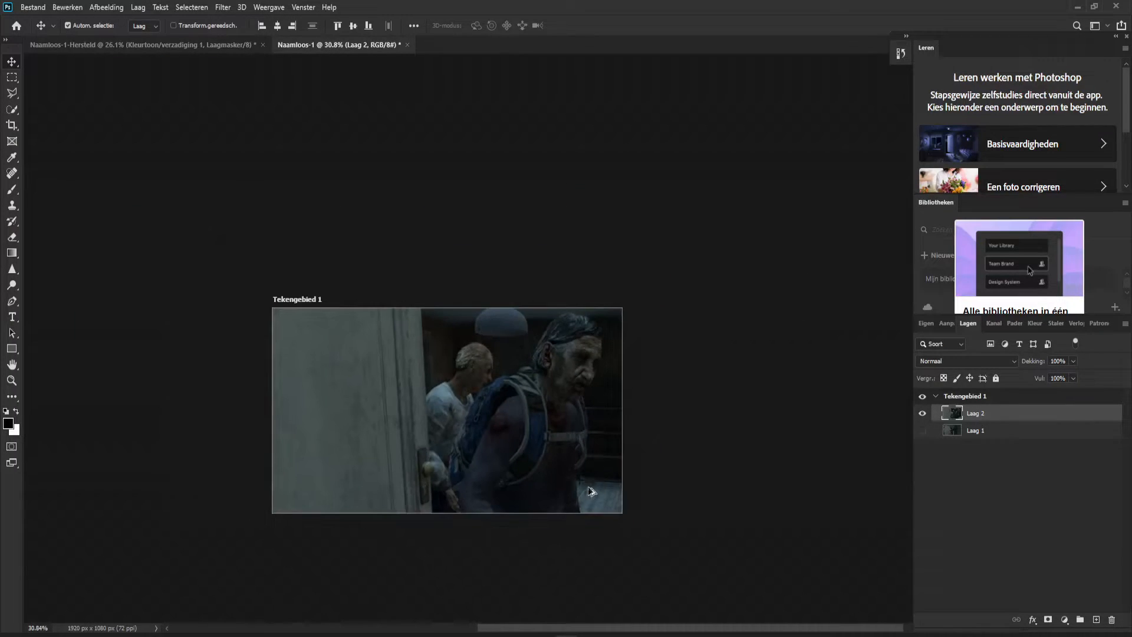
scroll(586, 487, up, 2)
scroll(586, 492, up, 2)
scroll(651, 464, down, 2)
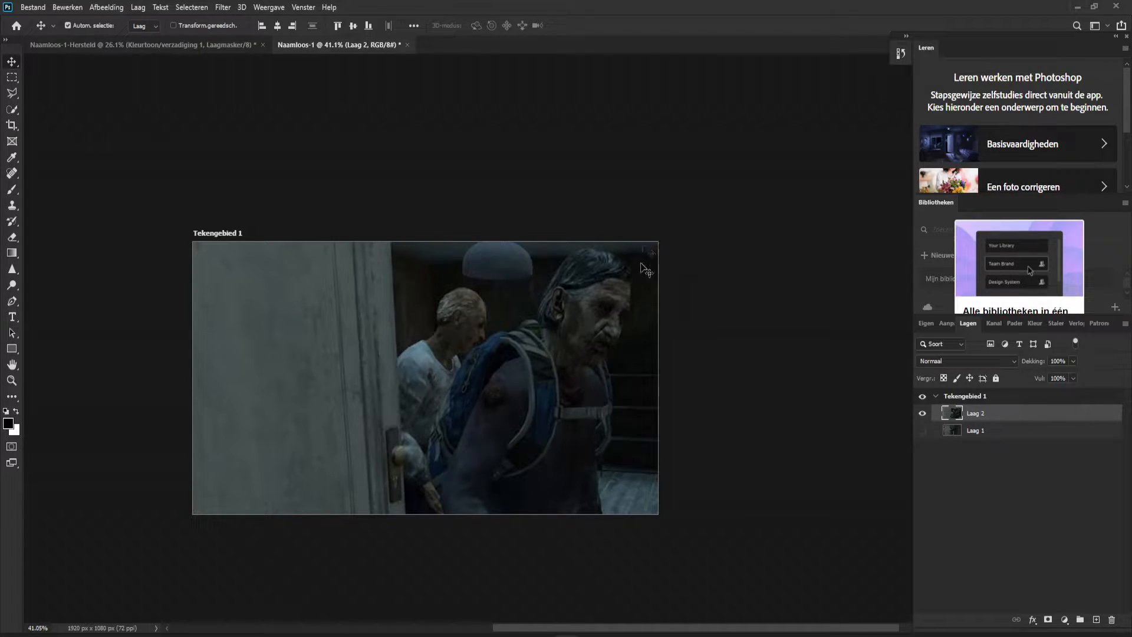
scroll(480, 385, down, 2)
scroll(512, 380, up, 2)
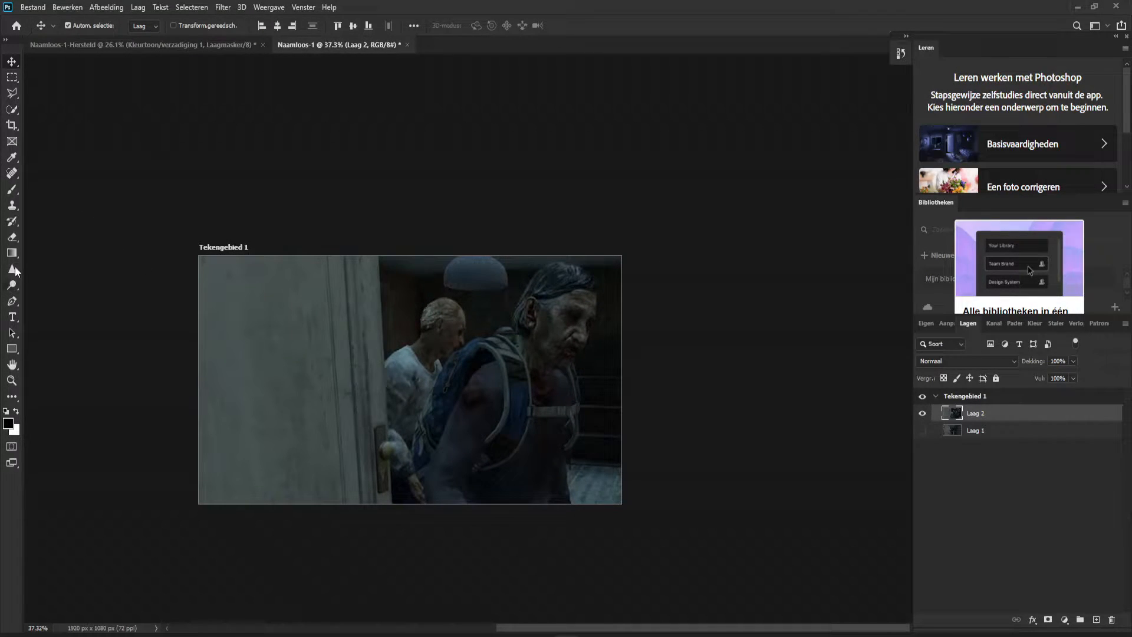
click(14, 303)
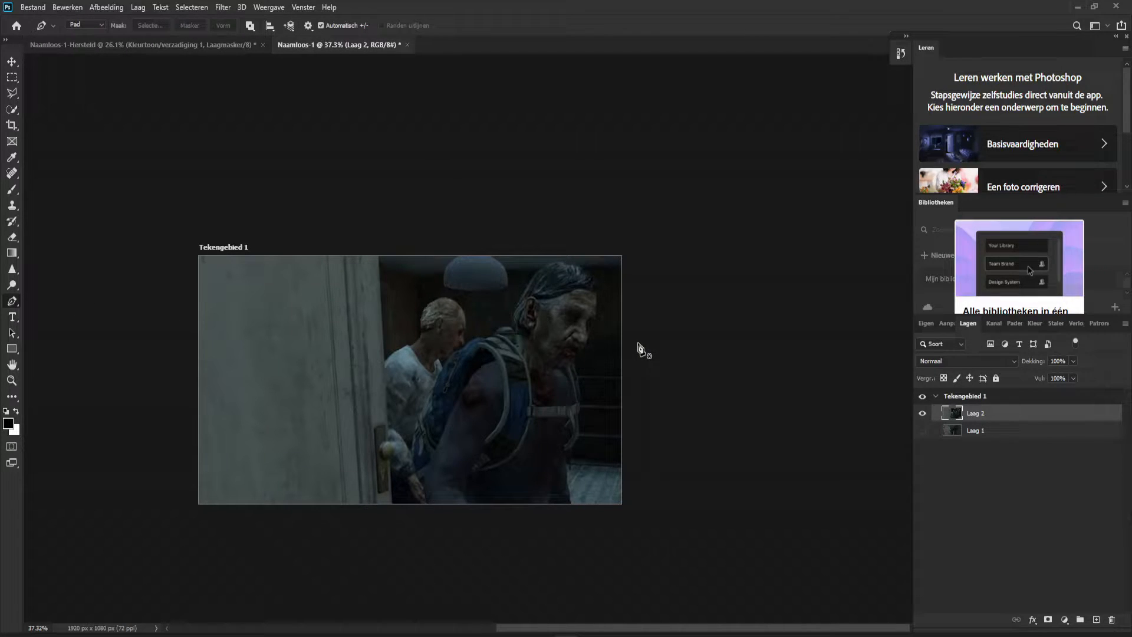
scroll(651, 439, up, 3)
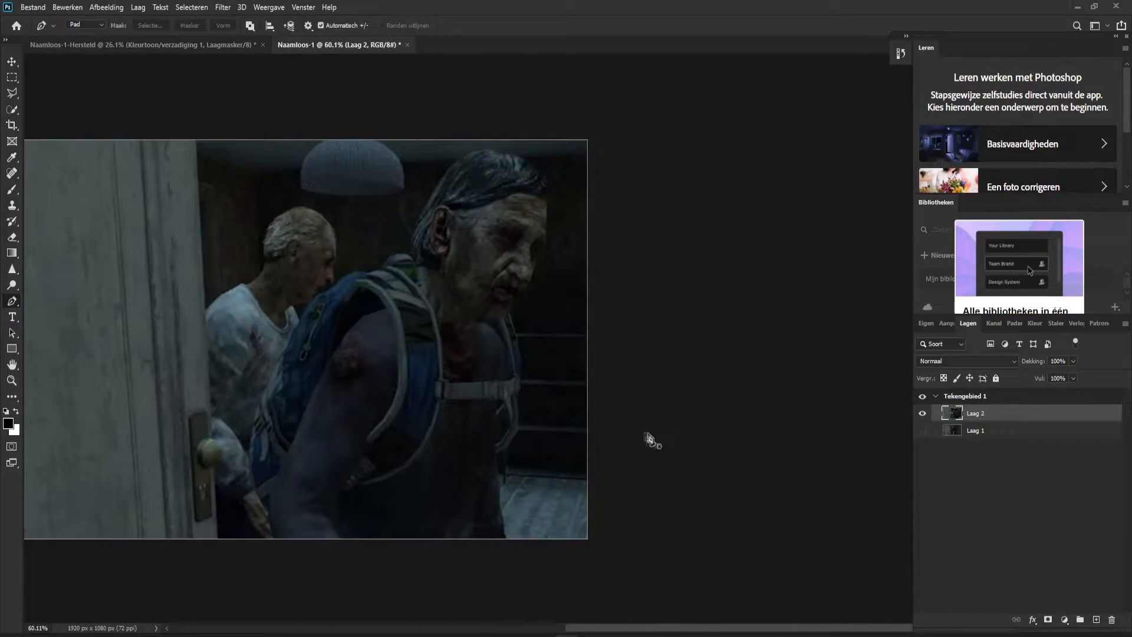
scroll(468, 418, down, 3)
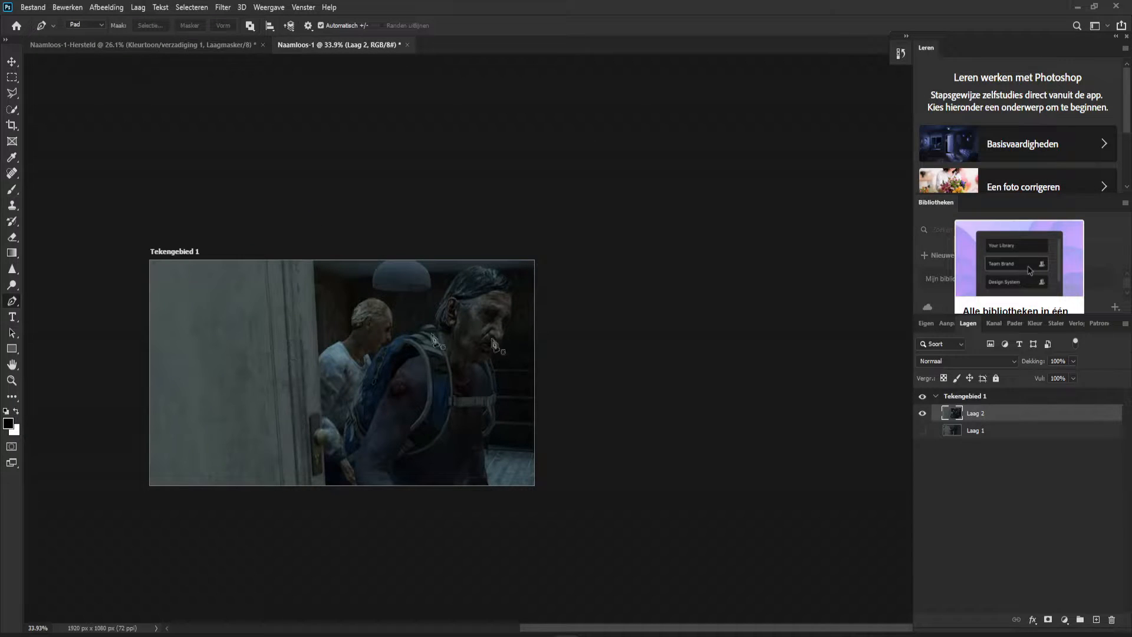
scroll(530, 495, up, 3)
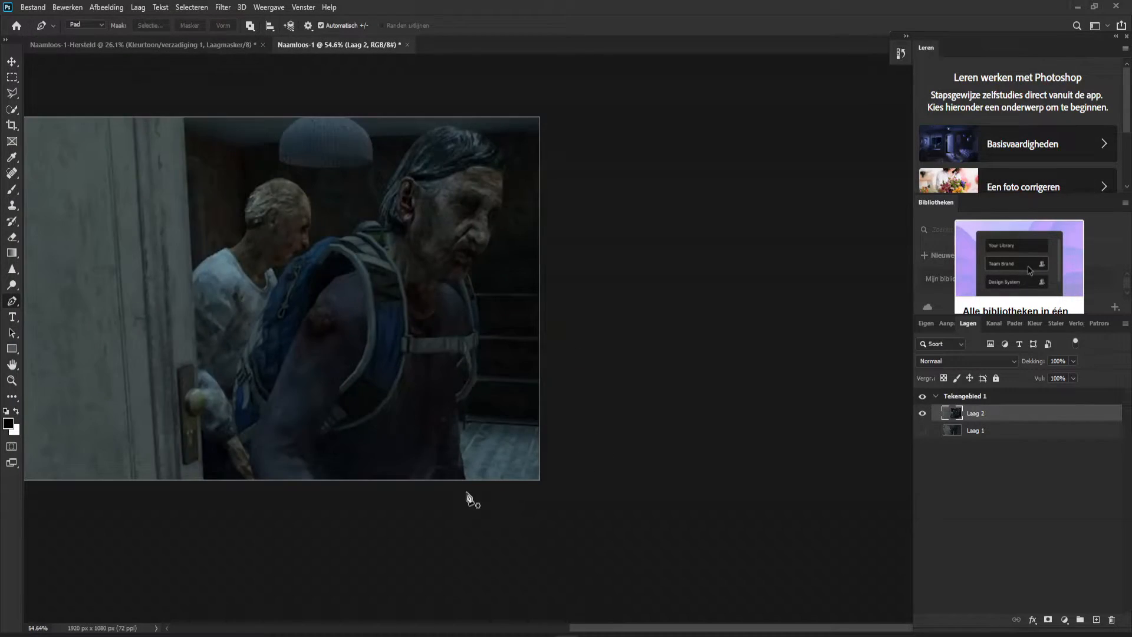
scroll(467, 495, down, 3)
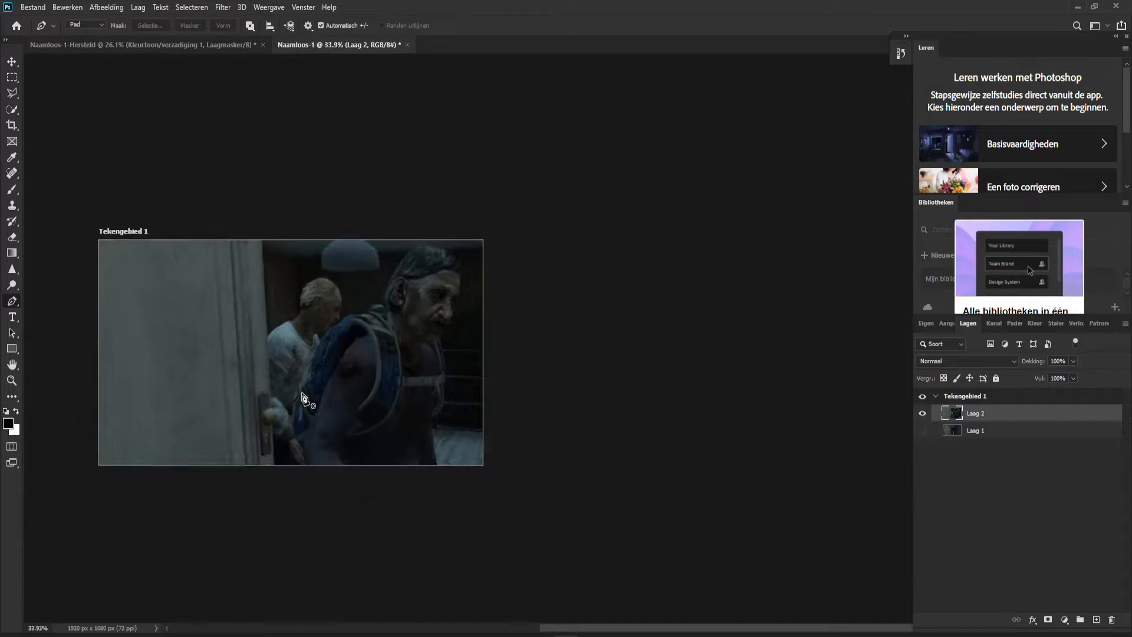
scroll(304, 399, down, 1)
scroll(250, 321, down, 2)
scroll(250, 321, up, 4)
scroll(416, 337, down, 2)
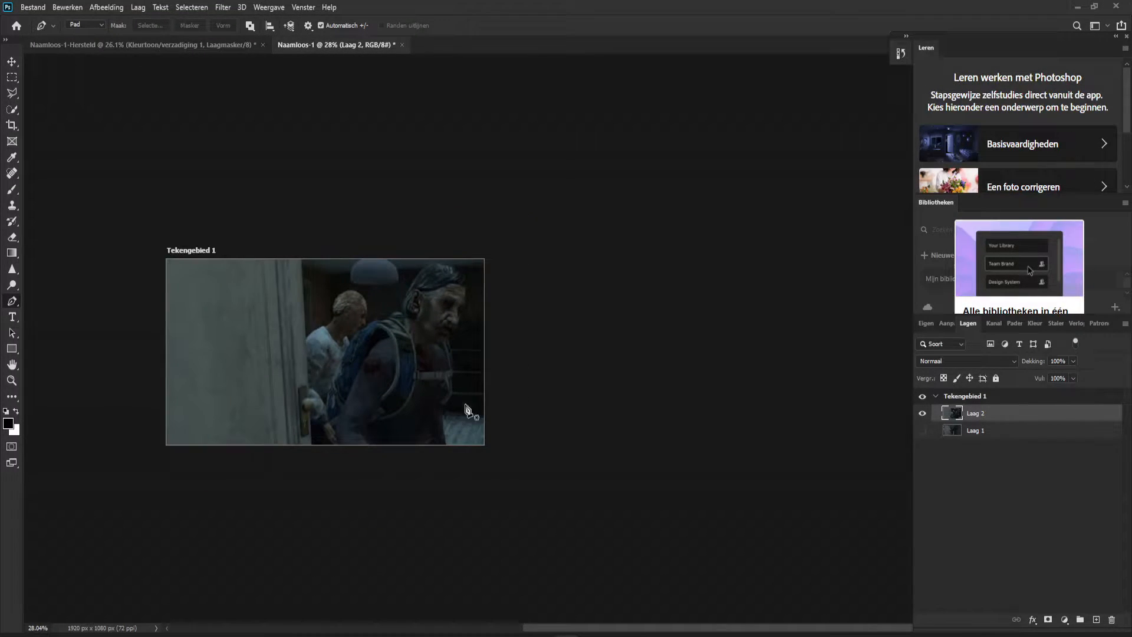
scroll(474, 434, up, 4)
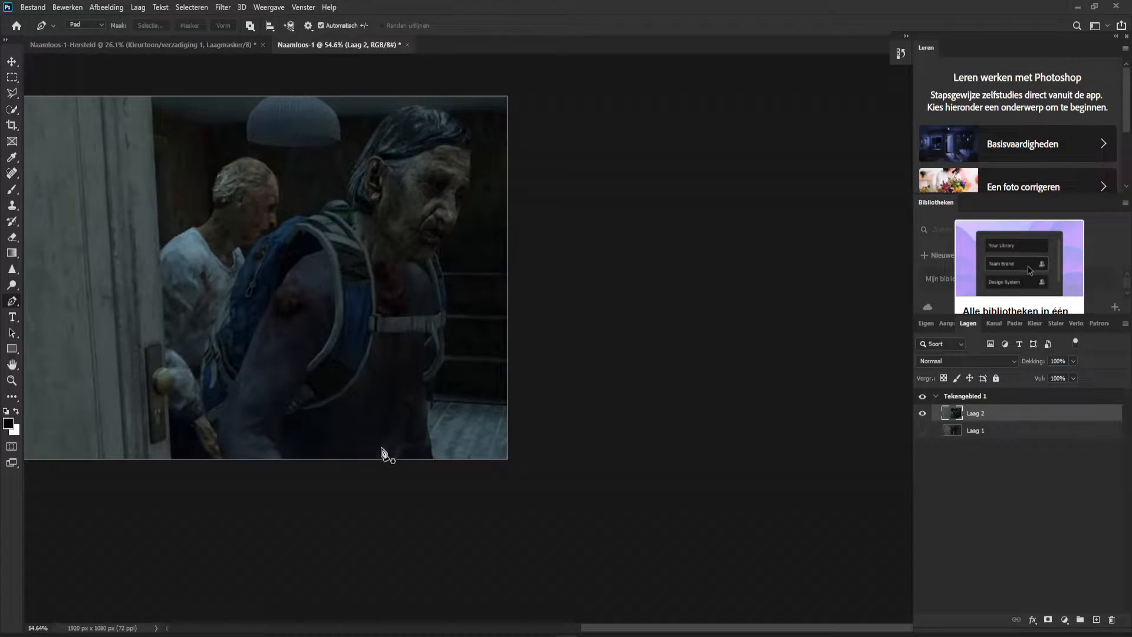
scroll(383, 454, down, 3)
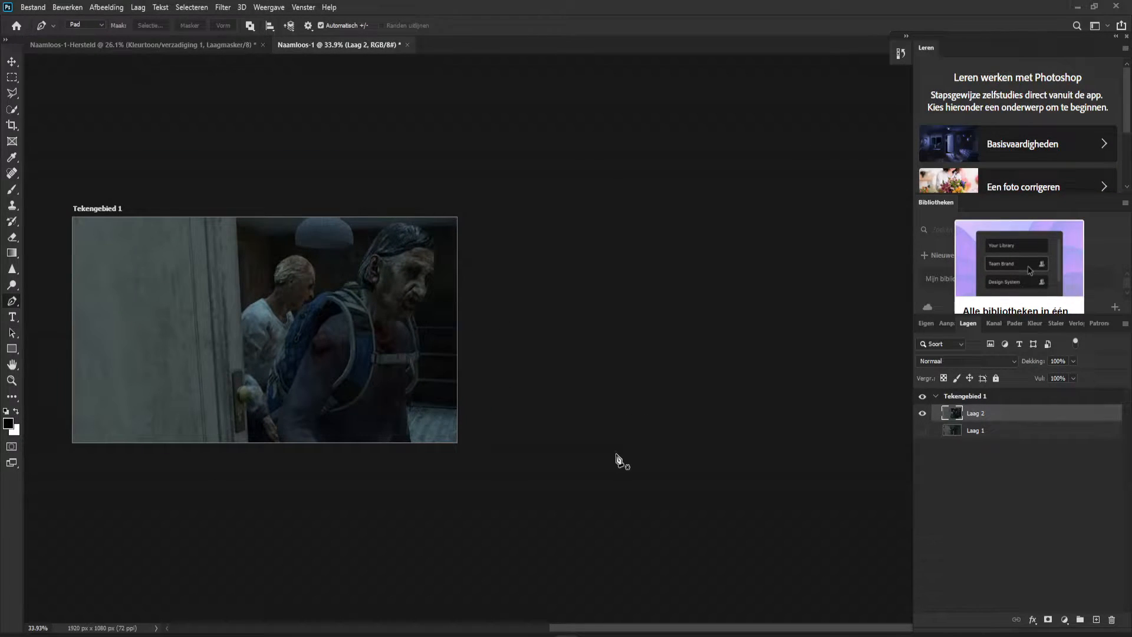
scroll(462, 387, up, 4)
scroll(390, 408, down, 4)
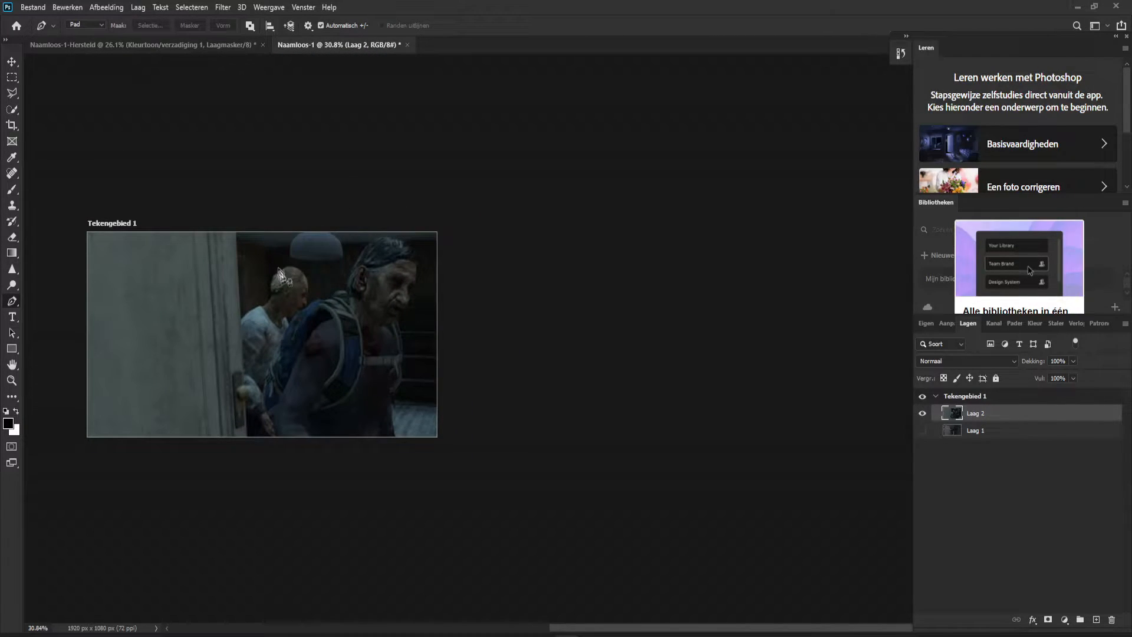
scroll(197, 254, up, 2)
scroll(482, 441, down, 1)
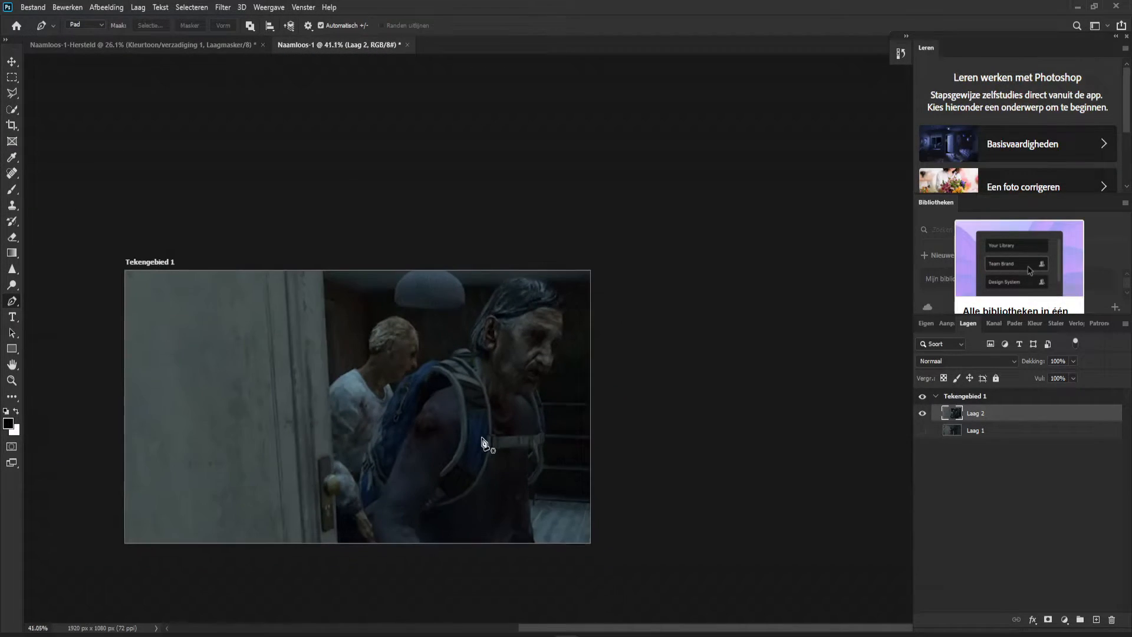
scroll(482, 442, down, 1)
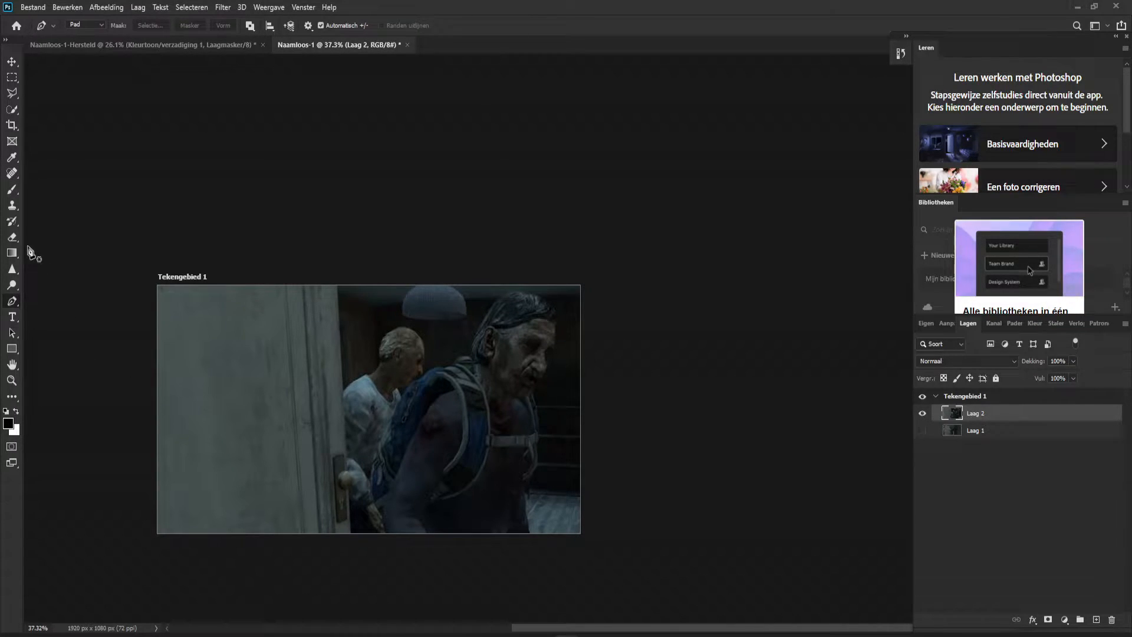
Step: Try selecting the front zombie's torso and face with the Quick Selection tool, clearing each attempt
click(12, 110)
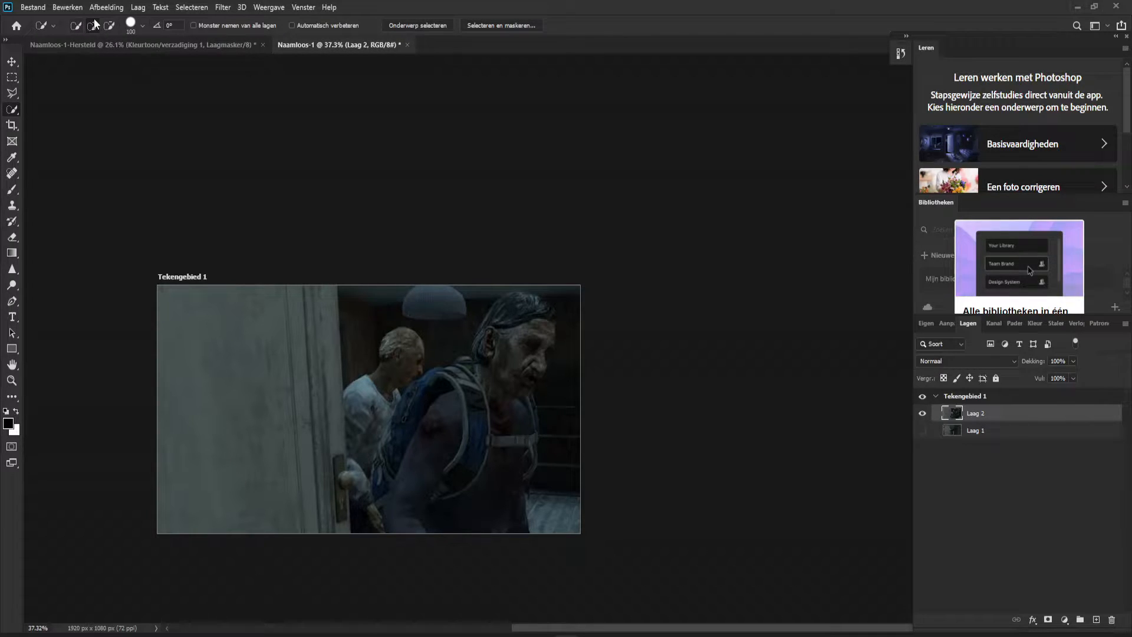
drag(520, 396, 448, 469)
key(ctrl+d)
mouse_move(513, 343)
mouse_down()
mouse_move(465, 417)
mouse_move(449, 487)
mouse_move(465, 501)
mouse_up()
key(ctrl+z)
mouse_move(528, 358)
mouse_down()
mouse_move(520, 332)
mouse_move(486, 390)
mouse_up()
key(ctrl+z)
Step: Try Quick Selection on both zombies, inspect the selection outline around their heads and shoulders, and deselect
drag(406, 359, 381, 389)
click(459, 466)
key(ctrl+z)
key(ctrl+z)
mouse_move(472, 298)
mouse_down()
mouse_move(520, 296)
mouse_move(512, 314)
mouse_up()
key(ctrl+d)
scroll(417, 384, up, 5)
scroll(426, 370, up, 1)
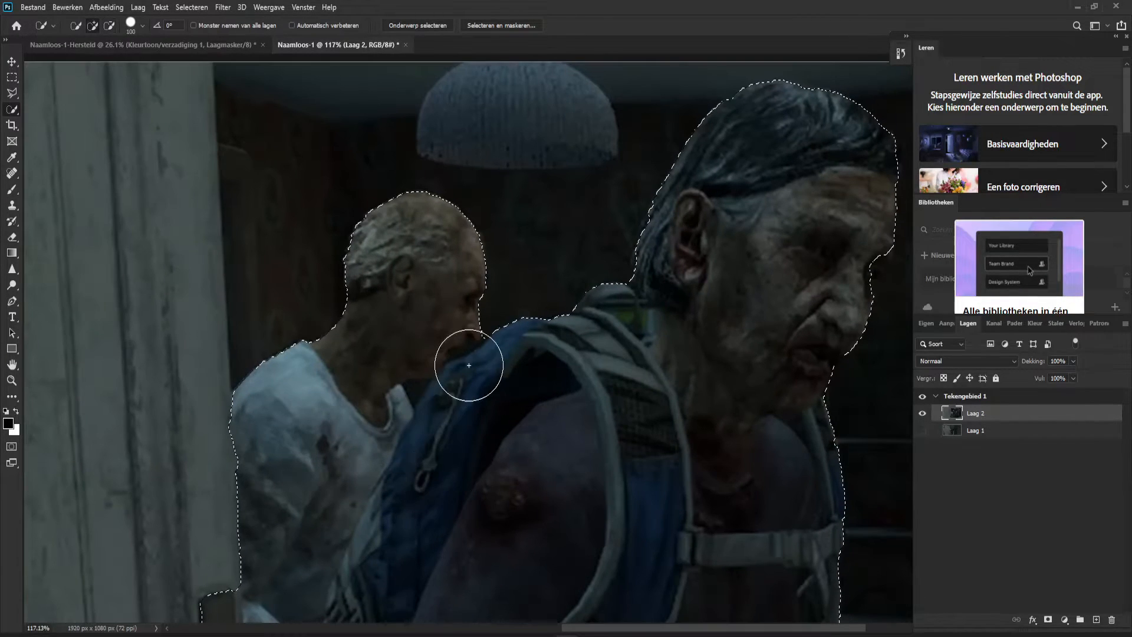
scroll(424, 413, up, 3)
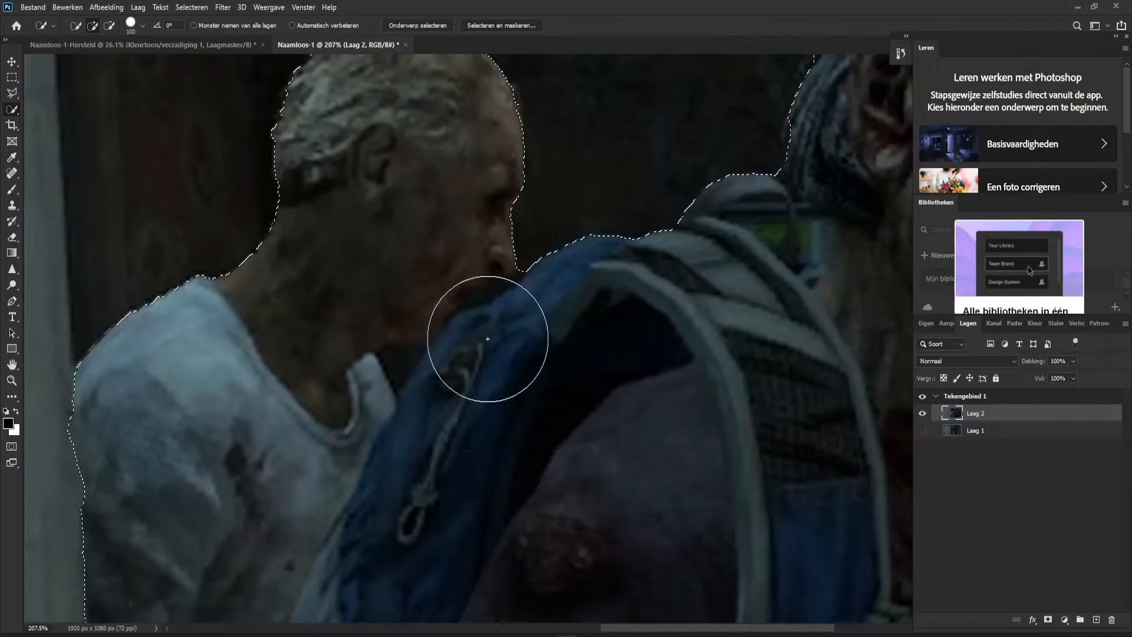
scroll(413, 301, down, 9)
key(ctrl+d)
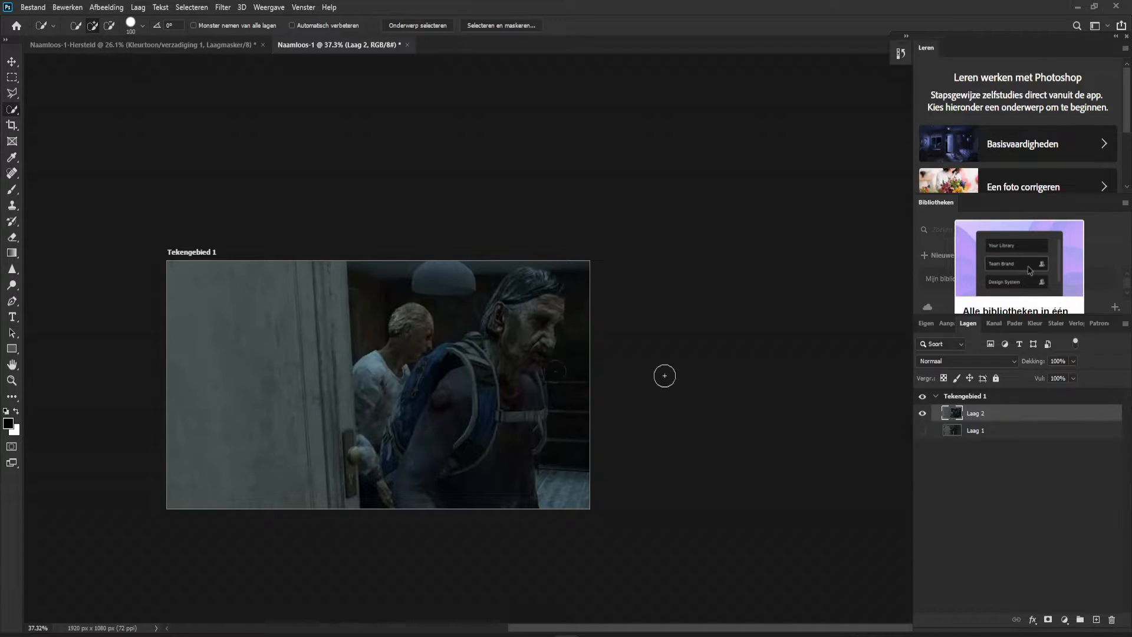
Step: Add a layer mask to Laag 2 and set the 300 px Brush to minimum hardness
click(1065, 620)
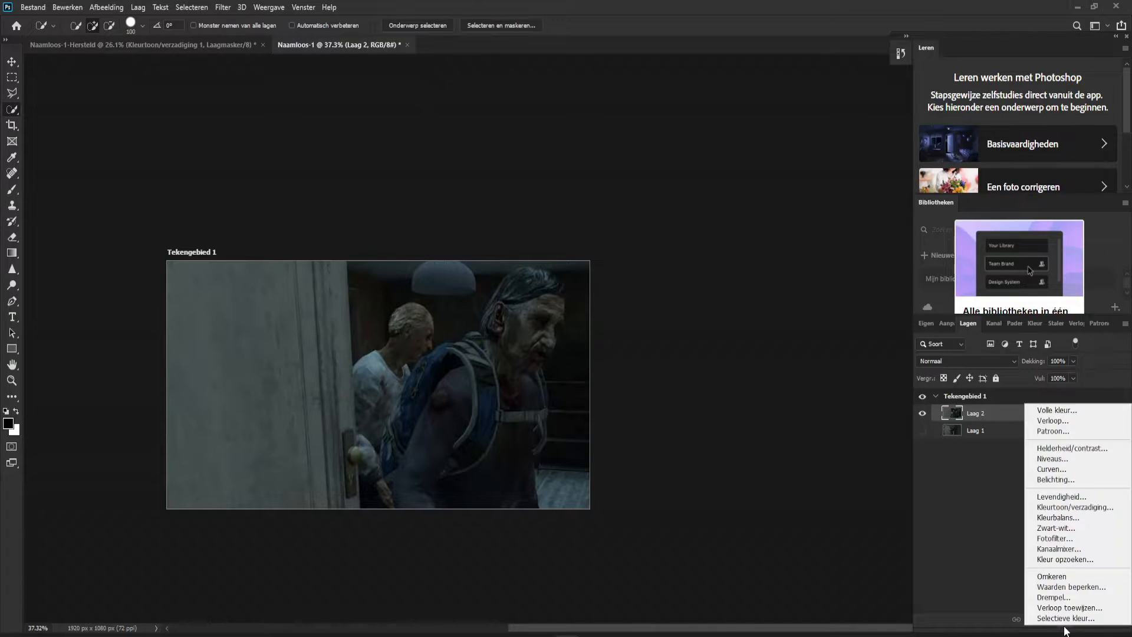
click(973, 629)
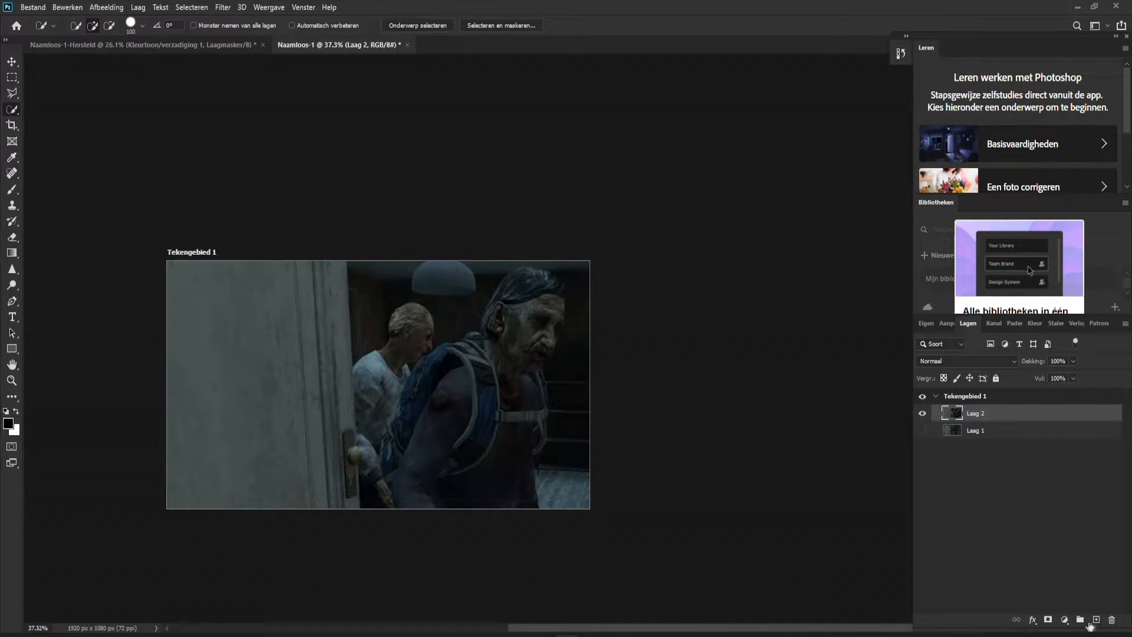
click(1048, 621)
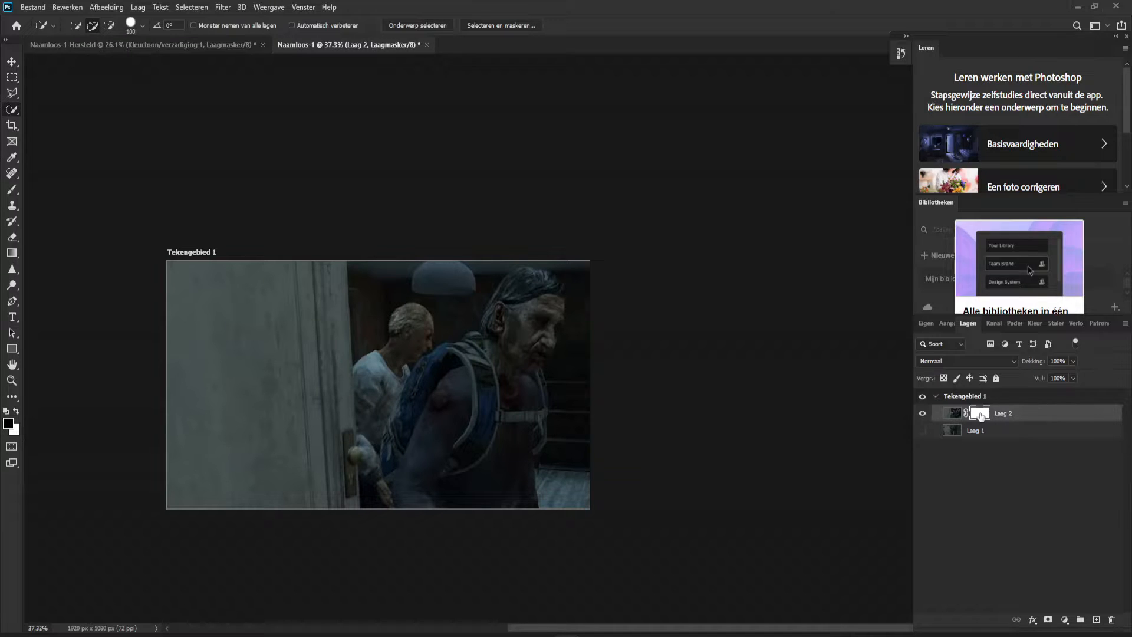
scroll(455, 323, up, 3)
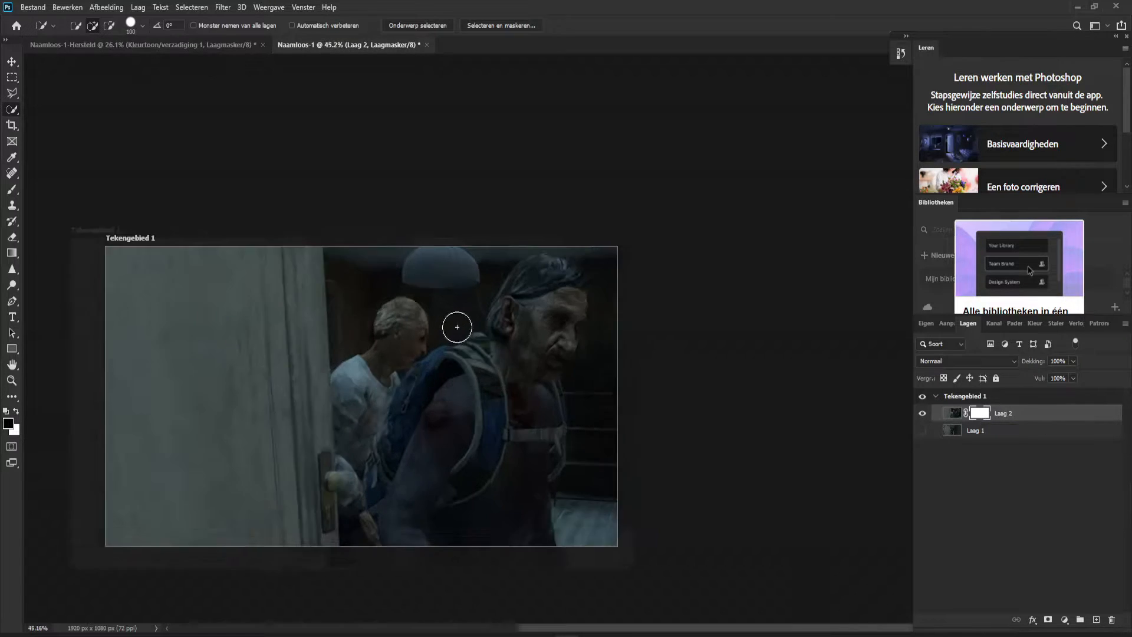
scroll(453, 319, down, 4)
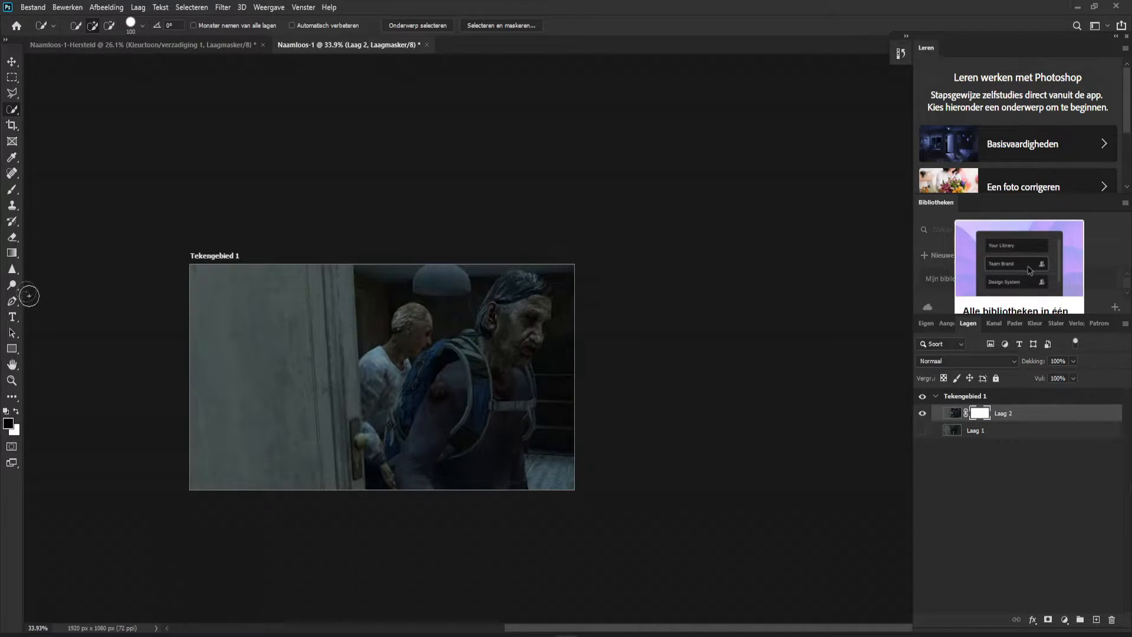
click(12, 190)
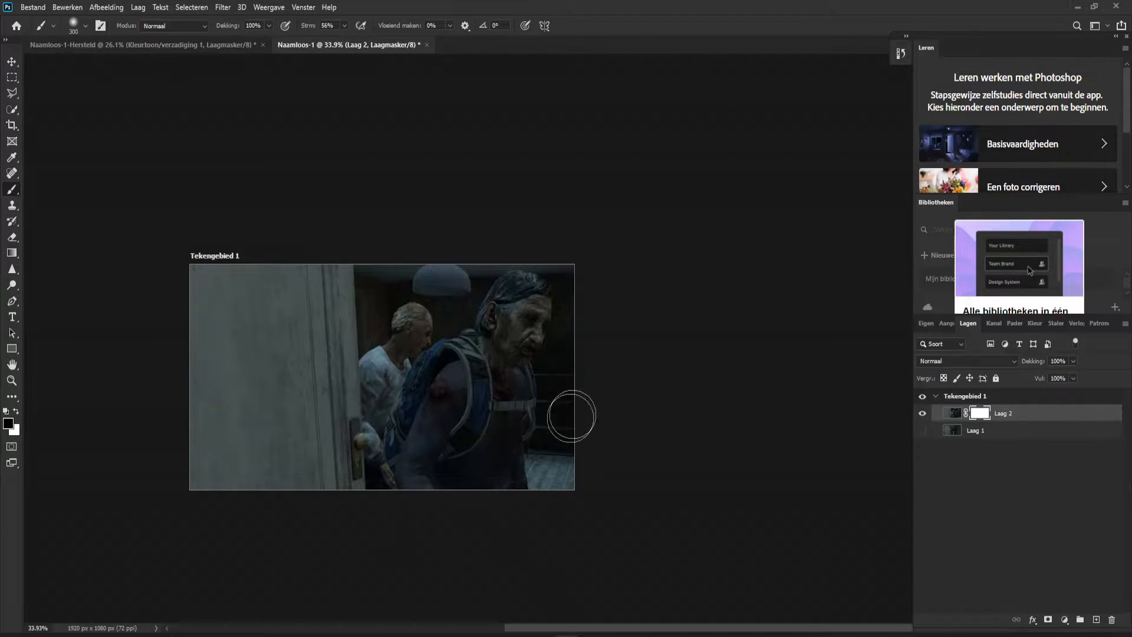
click(86, 26)
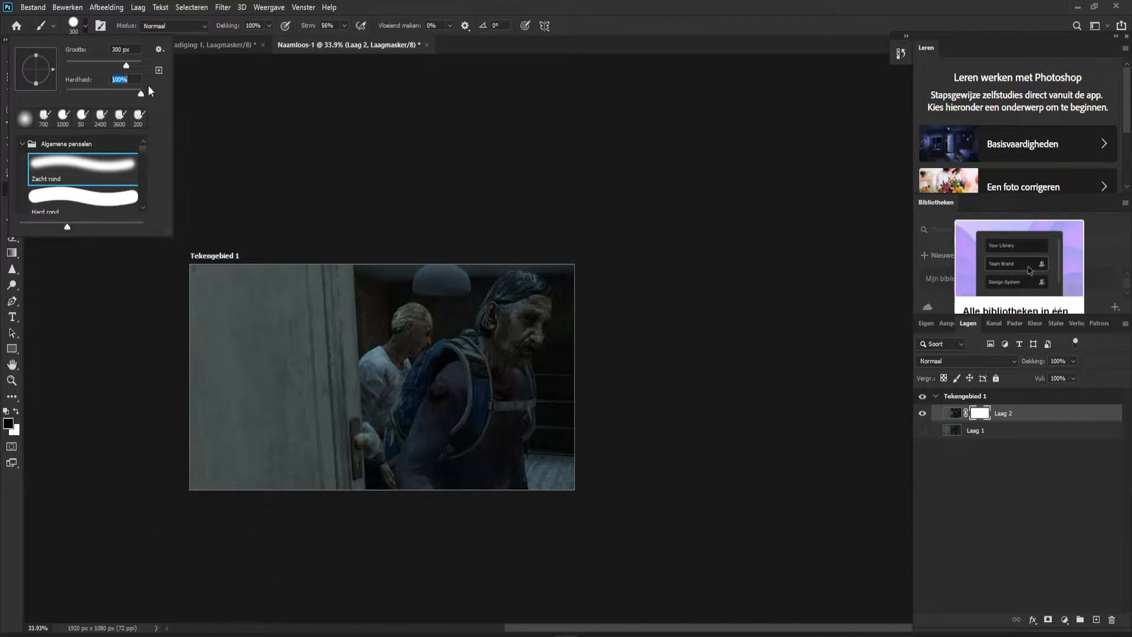
drag(141, 93, 66, 94)
click(651, 11)
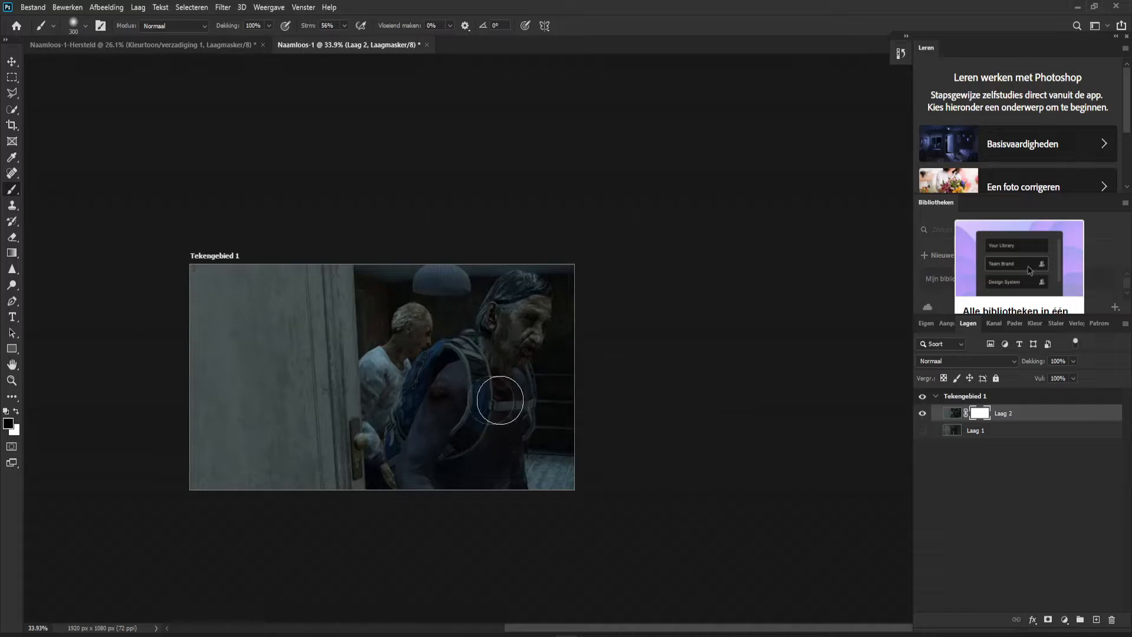
Step: Try hiding parts of the door by painting black on Laag 2's mask with the soft brush, undoing each stroke
drag(361, 347, 356, 420)
key(ctrl+z)
scroll(303, 353, up, 3)
mouse_move(287, 218)
mouse_down()
mouse_move(219, 271)
mouse_move(194, 393)
mouse_move(182, 211)
mouse_move(187, 431)
mouse_move(193, 323)
mouse_move(227, 431)
mouse_move(239, 521)
mouse_move(204, 184)
mouse_move(182, 228)
mouse_move(177, 505)
mouse_up()
key(ctrl+z)
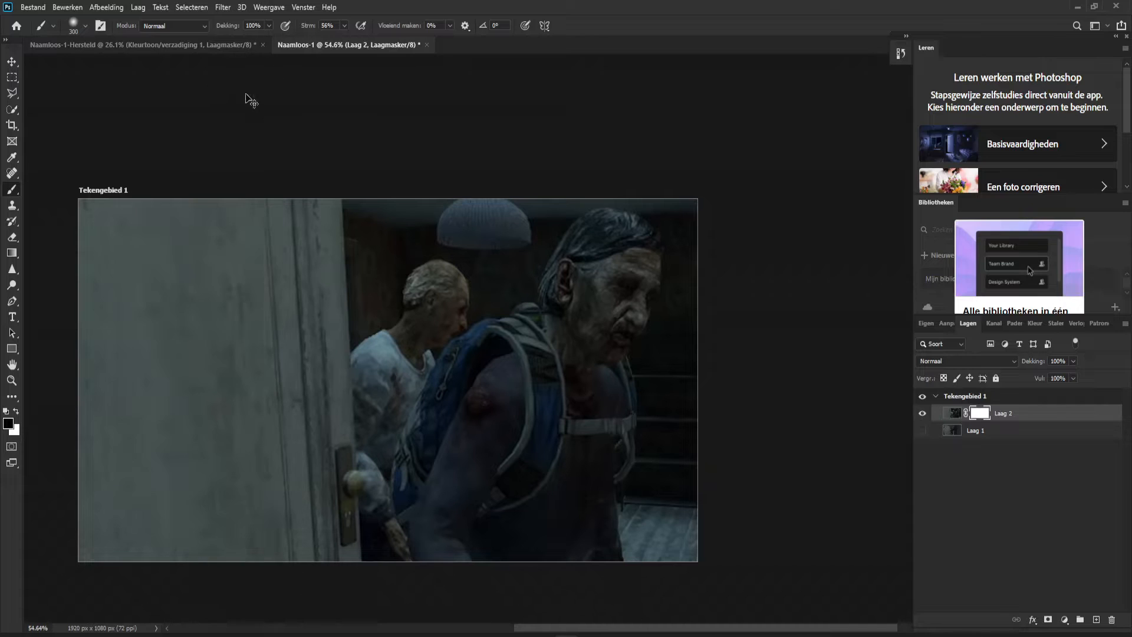
mouse_move(170, 161)
mouse_down()
mouse_move(219, 497)
mouse_move(167, 397)
mouse_move(251, 203)
mouse_up()
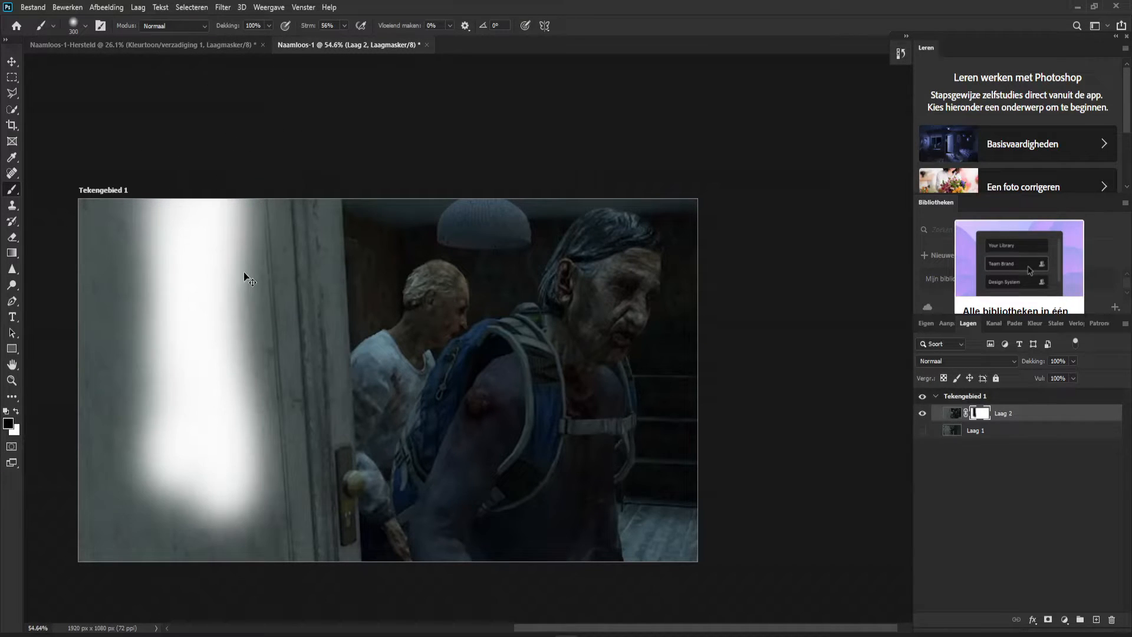
key(ctrl+z)
Step: Set the brush to full hardness, try a hard-edged mask stroke across the door, and undo it
click(84, 26)
drag(104, 91, 165, 89)
mouse_move(253, 232)
mouse_down()
mouse_move(176, 382)
mouse_move(171, 277)
mouse_move(202, 189)
mouse_move(168, 436)
mouse_move(153, 371)
mouse_move(167, 507)
mouse_move(267, 319)
mouse_move(278, 165)
mouse_move(219, 497)
mouse_move(103, 354)
mouse_move(144, 331)
mouse_up()
key(ctrl+z)
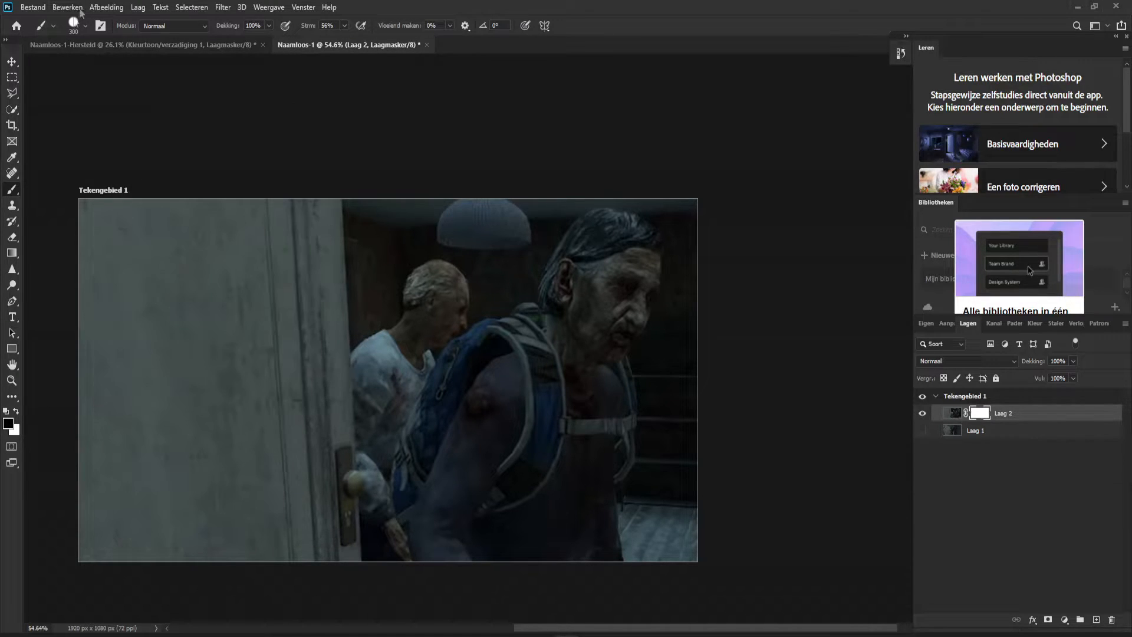
Step: Soften the brush again and paint out a vertical strip of the door beside the rear zombie on Laag 2's mask
click(85, 26)
click(100, 93)
mouse_move(311, 308)
mouse_down()
mouse_move(293, 334)
mouse_move(280, 460)
mouse_move(283, 513)
mouse_move(303, 536)
mouse_move(308, 430)
mouse_move(300, 568)
mouse_move(299, 326)
mouse_move(312, 593)
mouse_up()
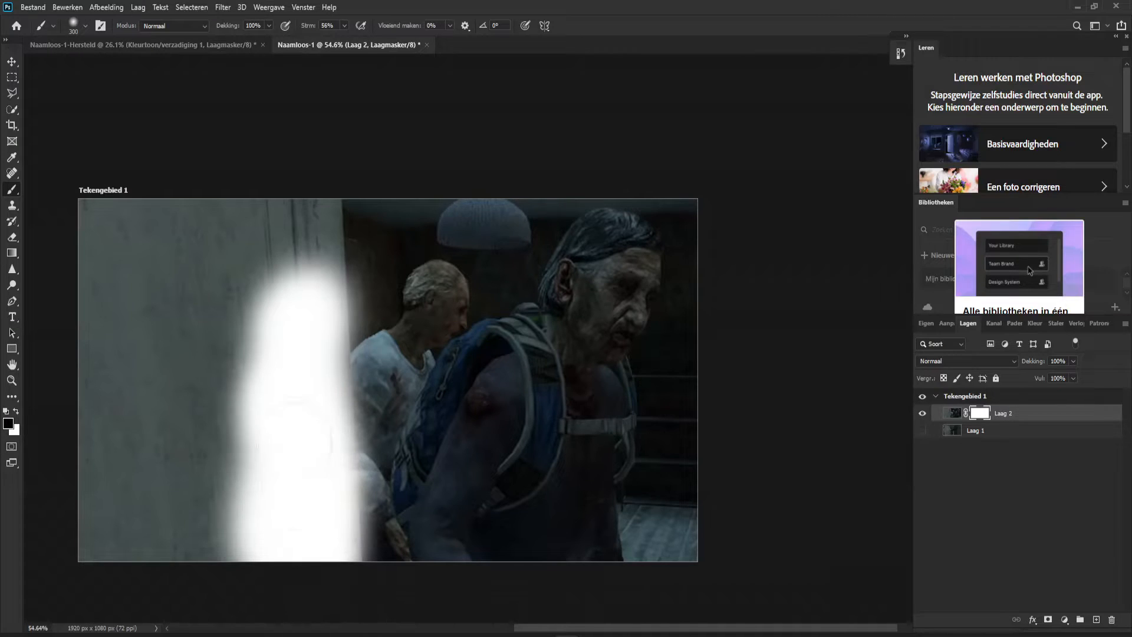
mouse_move(306, 358)
mouse_down()
mouse_move(310, 466)
mouse_move(311, 449)
mouse_move(386, 535)
mouse_move(382, 470)
mouse_move(393, 451)
mouse_move(408, 430)
mouse_up()
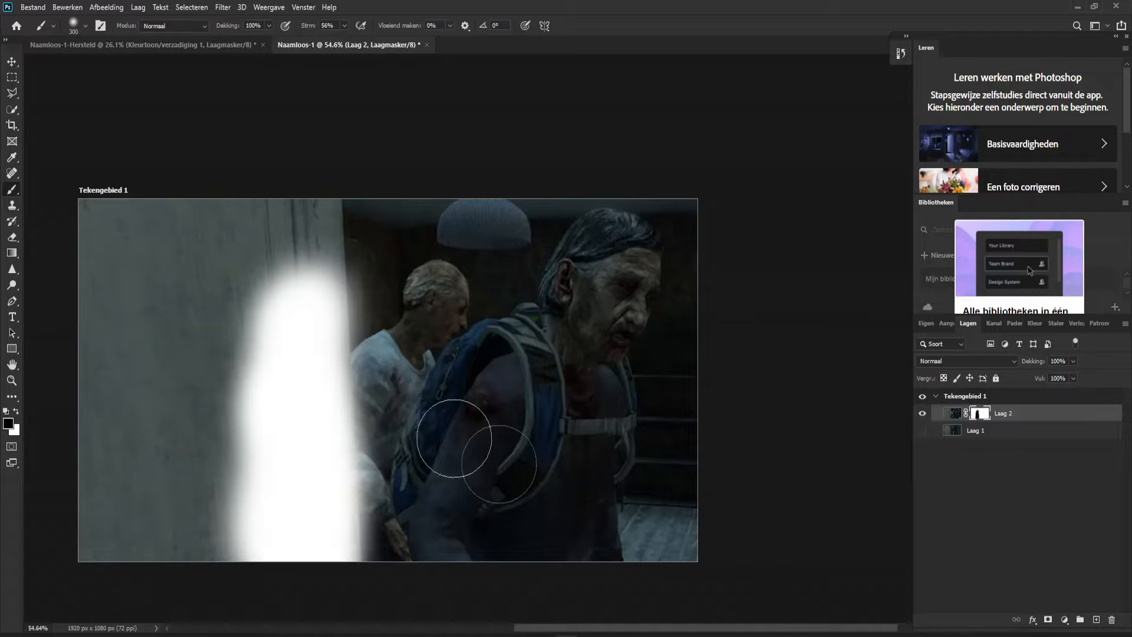
scroll(366, 351, down, 7)
scroll(304, 382, up, 5)
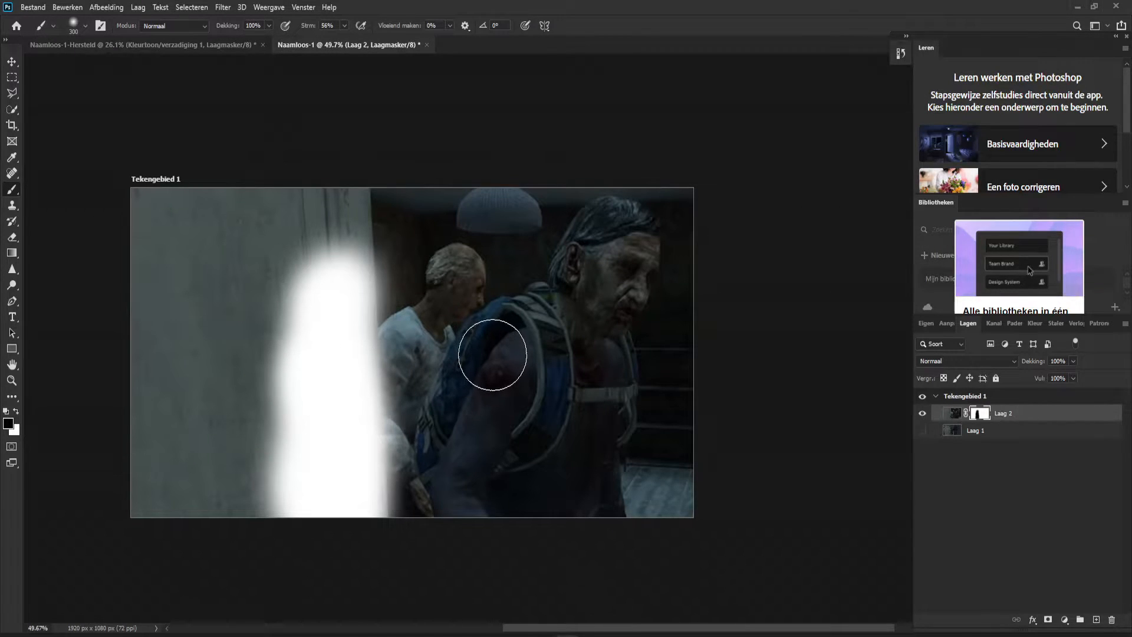
Step: Undo the mask painting and the layer mask on Laag 2, and restore the enlarging transform undone along with them
key(ctrl+z)
key(ctrl+z)
key(ctrl+z)
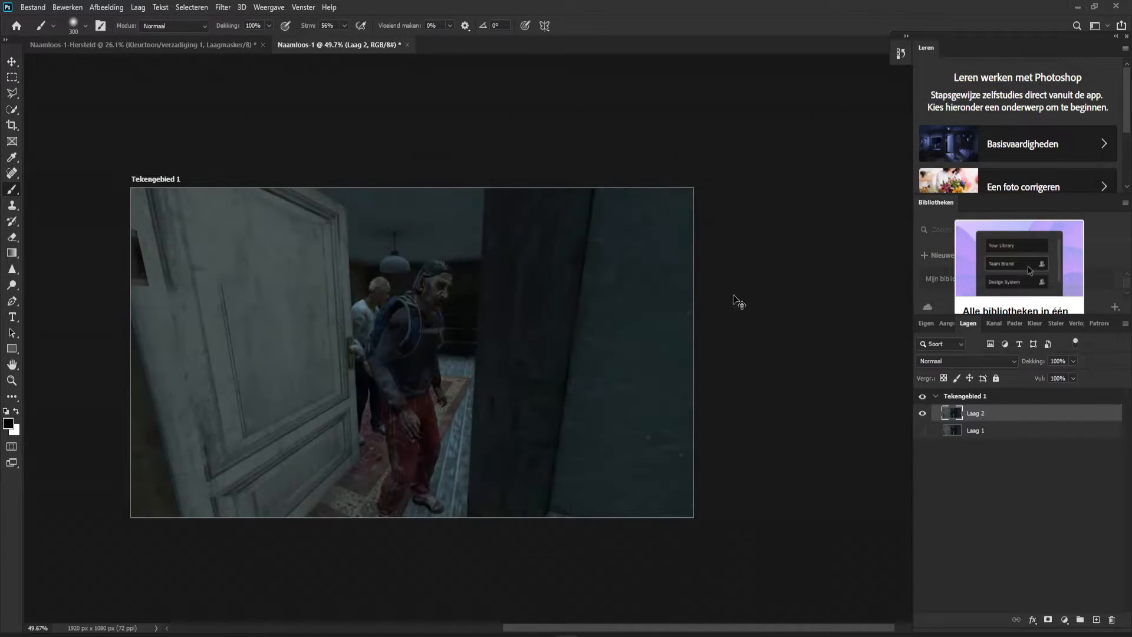
key(ctrl+z)
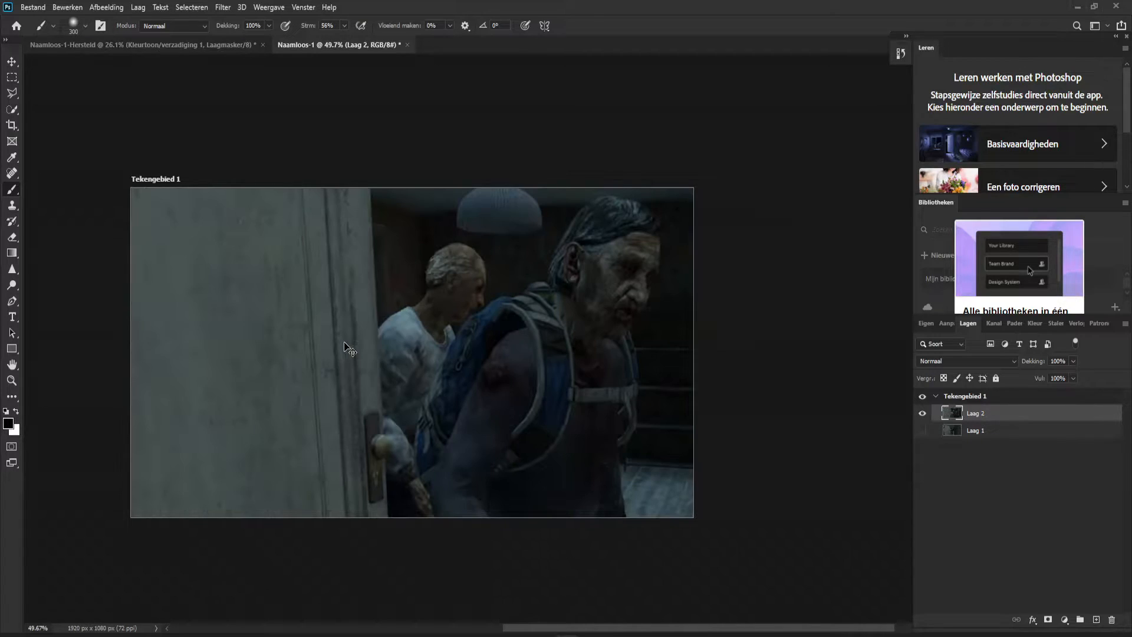
Step: Start a Pen tool path on Laag 2 at the artboard's bottom edge, tracing the front zombie's lower body up along the wooden floor
click(14, 300)
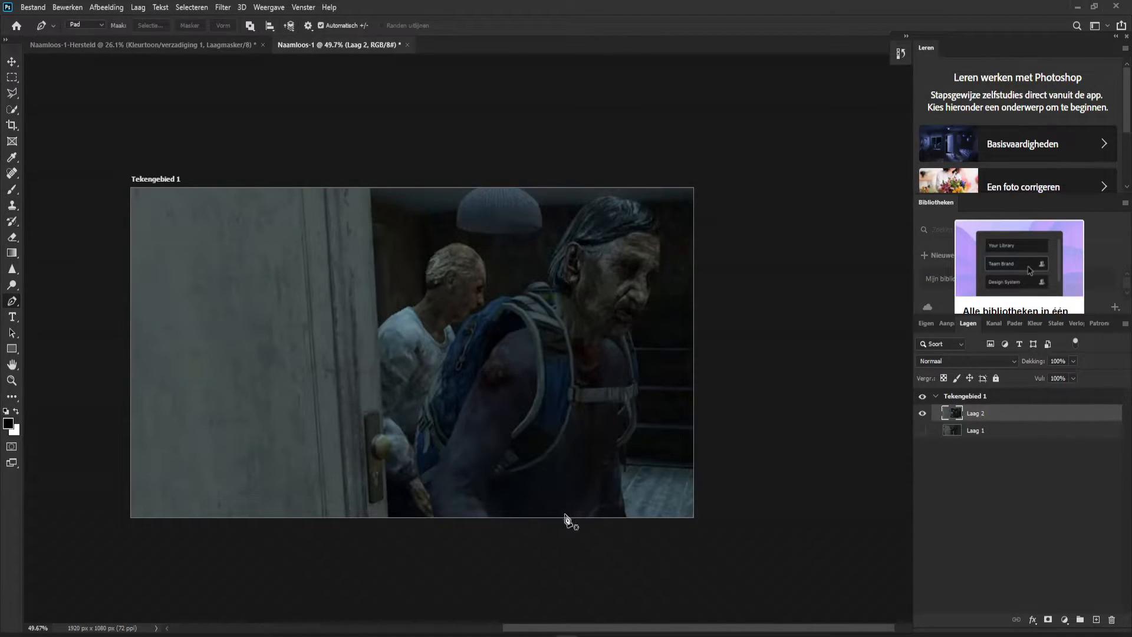
scroll(716, 554, up, 4)
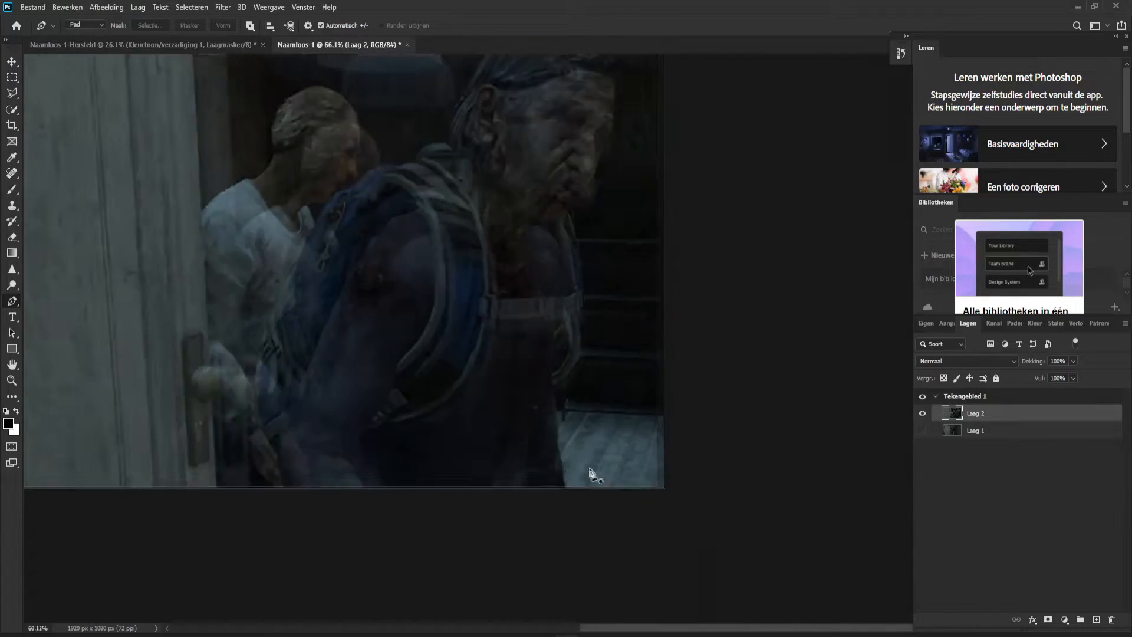
scroll(590, 471, down, 7)
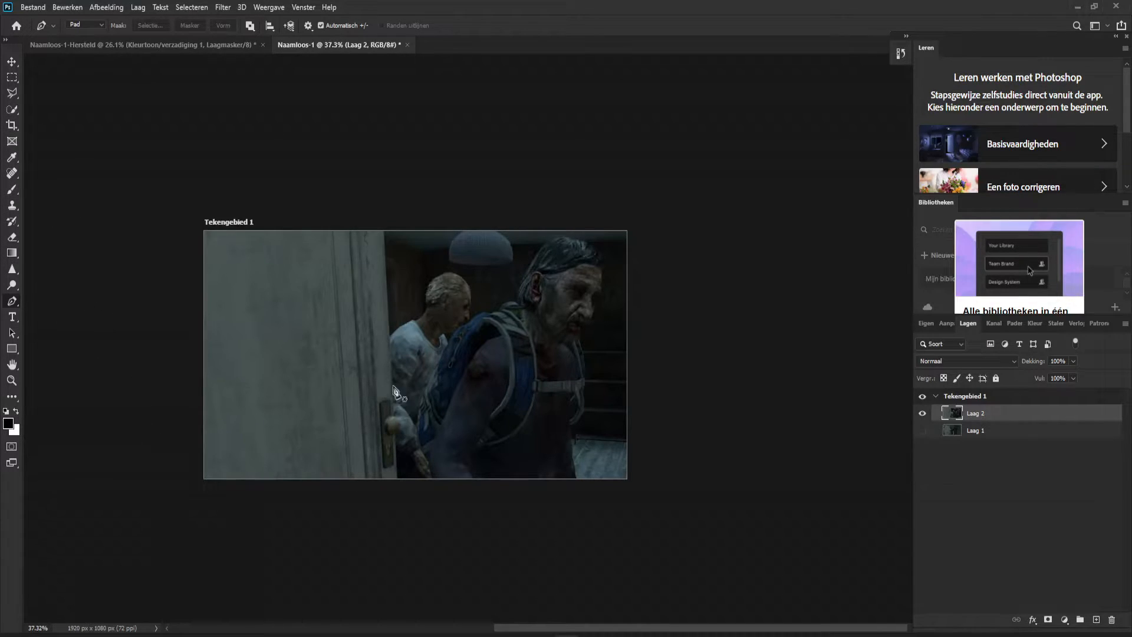
scroll(602, 484, up, 9)
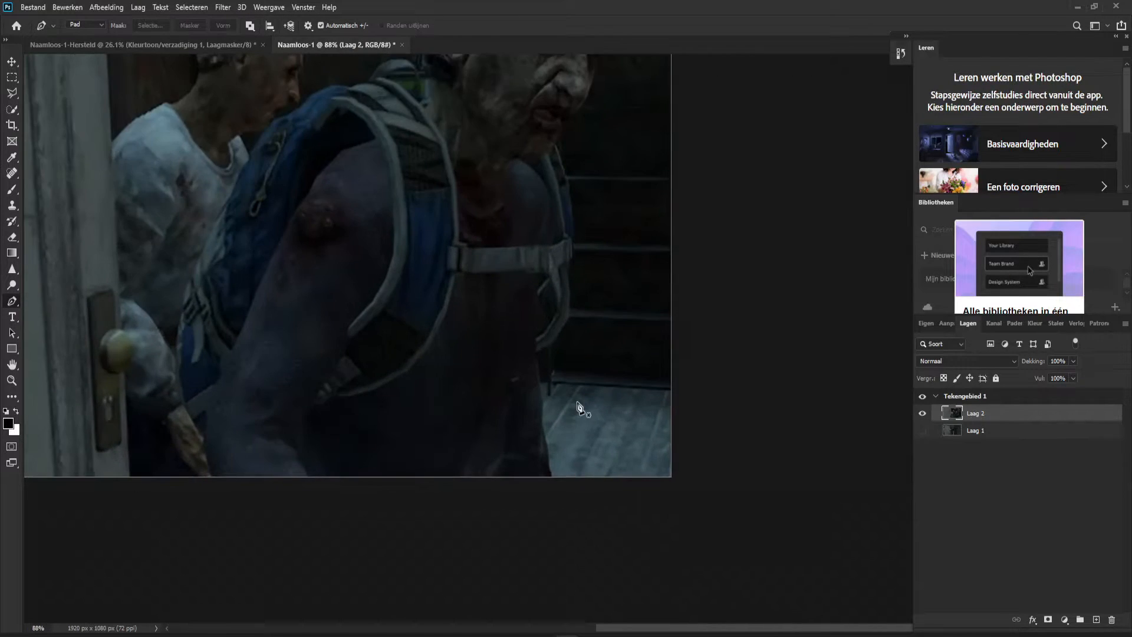
scroll(577, 403, down, 7)
scroll(483, 393, up, 15)
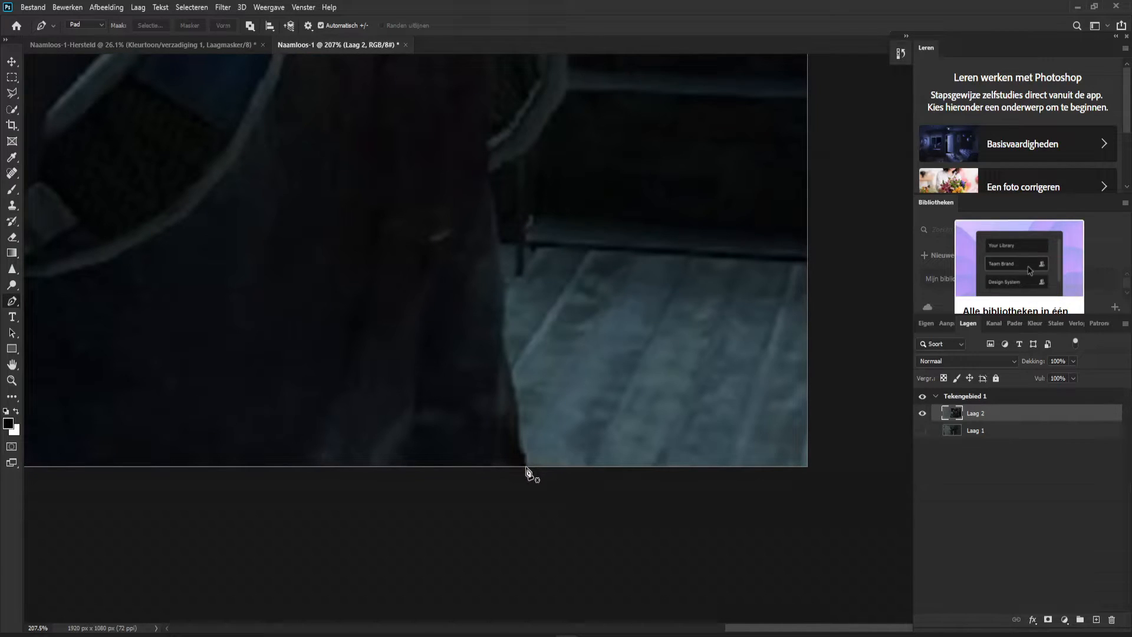
click(525, 466)
click(504, 343)
click(503, 325)
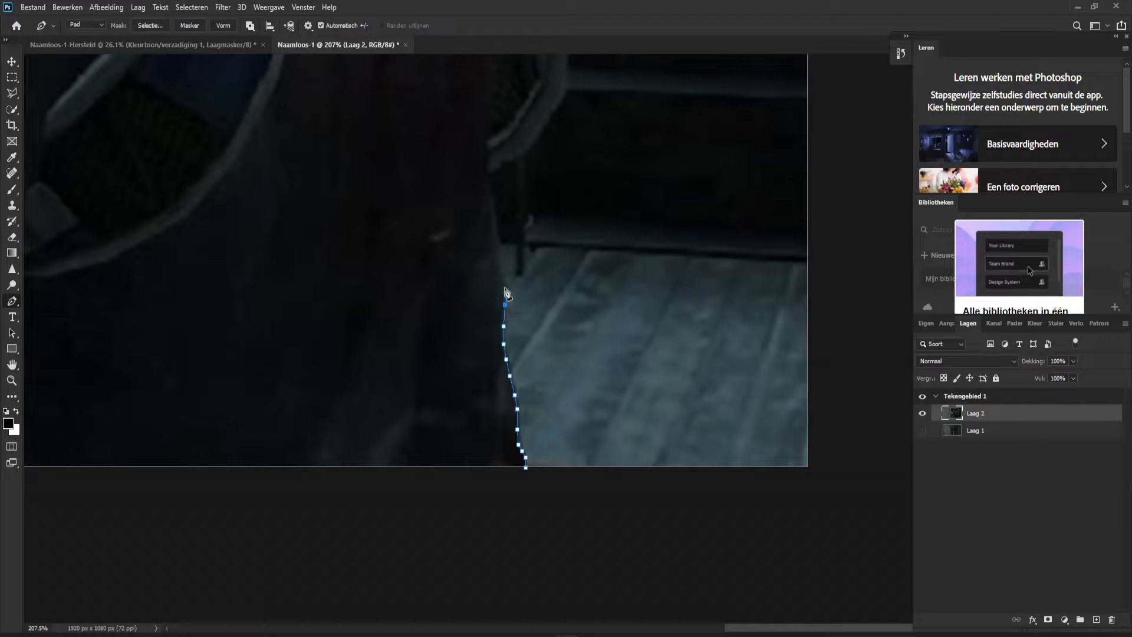
click(501, 259)
Step: Extend the path outward below the hanging backpack strap, undoing a misplaced point and adding a curved anchor point at the corner
scroll(508, 248, down, 4)
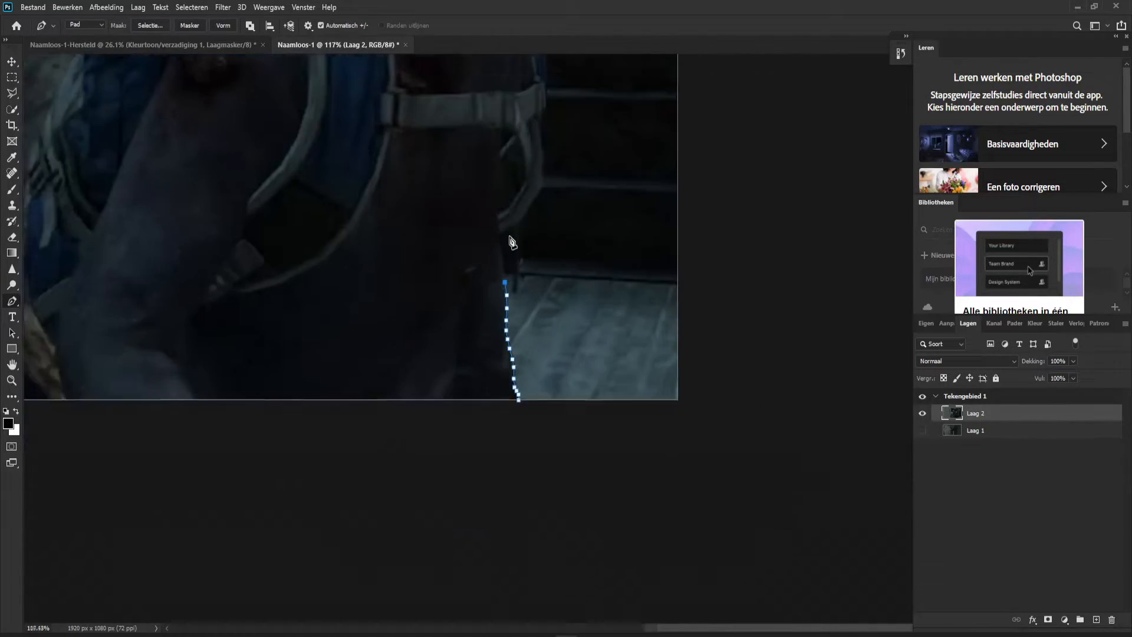
scroll(509, 196, down, 12)
scroll(503, 152, up, 11)
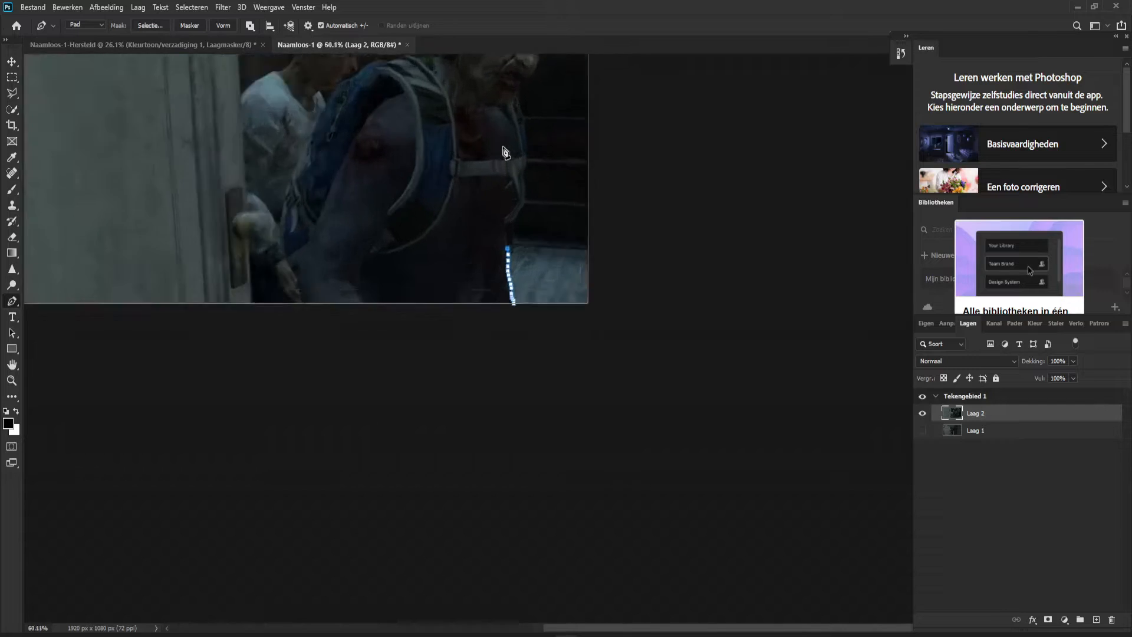
scroll(535, 396, down, 6)
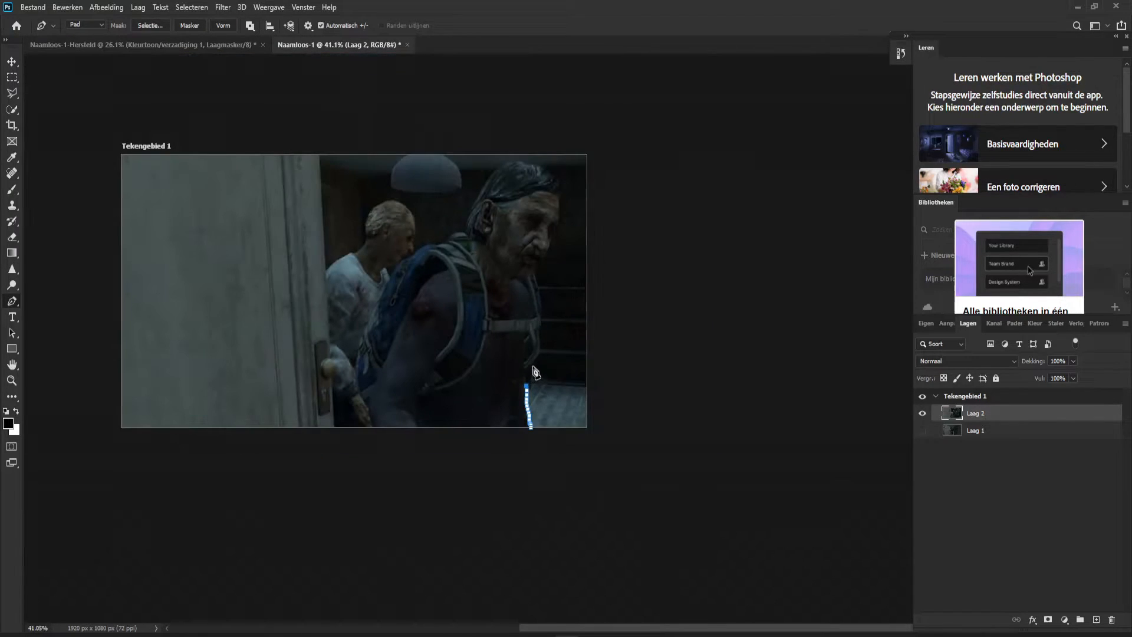
scroll(535, 339, up, 3)
scroll(537, 322, down, 3)
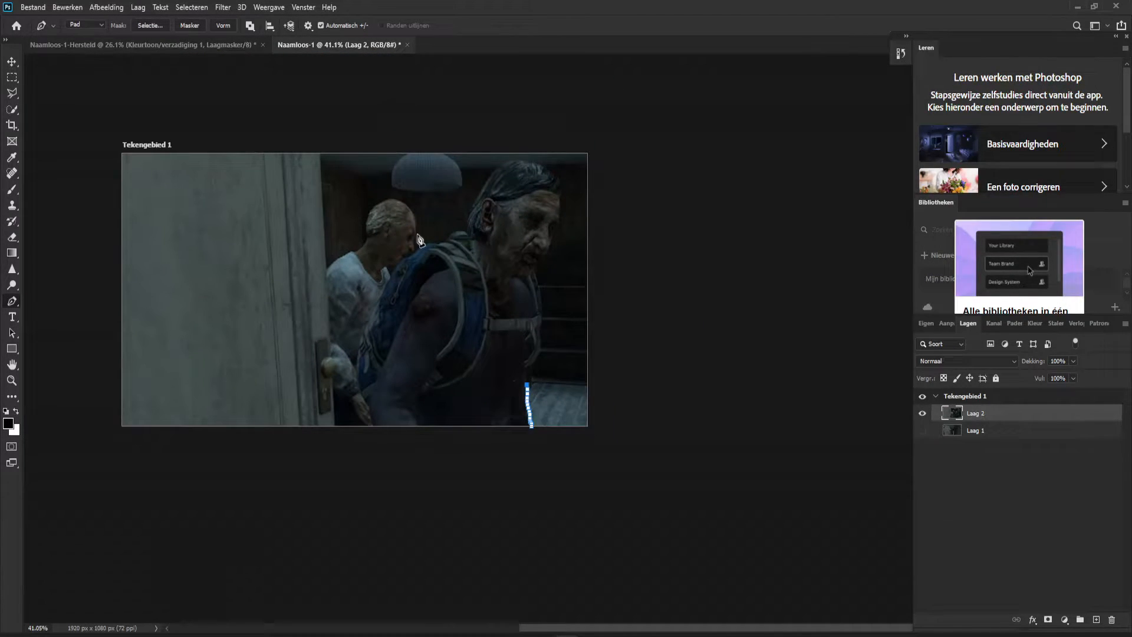
scroll(548, 344, up, 8)
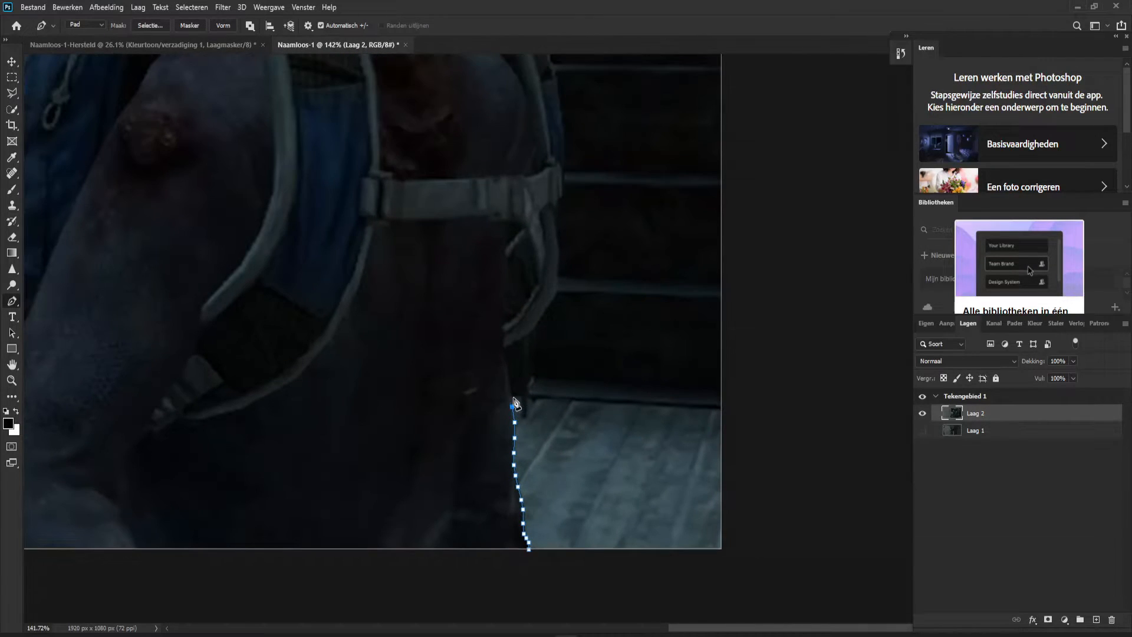
click(537, 349)
key(ctrl+z)
scroll(540, 396, up, 5)
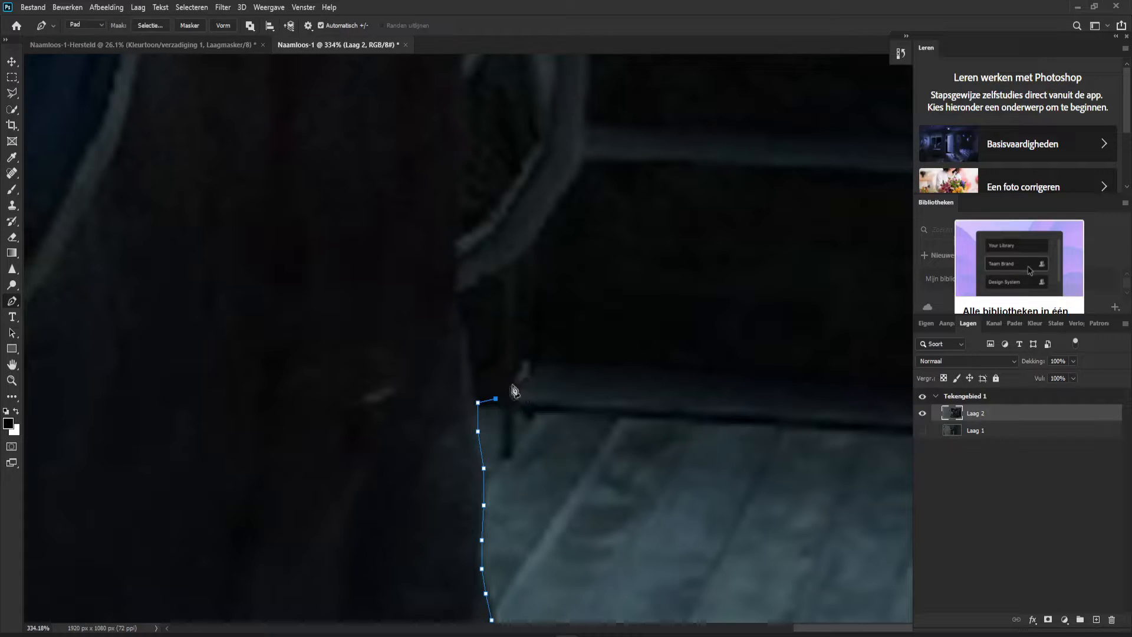
drag(535, 349, 525, 320)
drag(523, 311, 523, 309)
Step: Trace the rest of the path around both zombies and the doorknob, running it back below the artboard's bottom edge
scroll(516, 384, down, 1)
scroll(519, 381, down, 5)
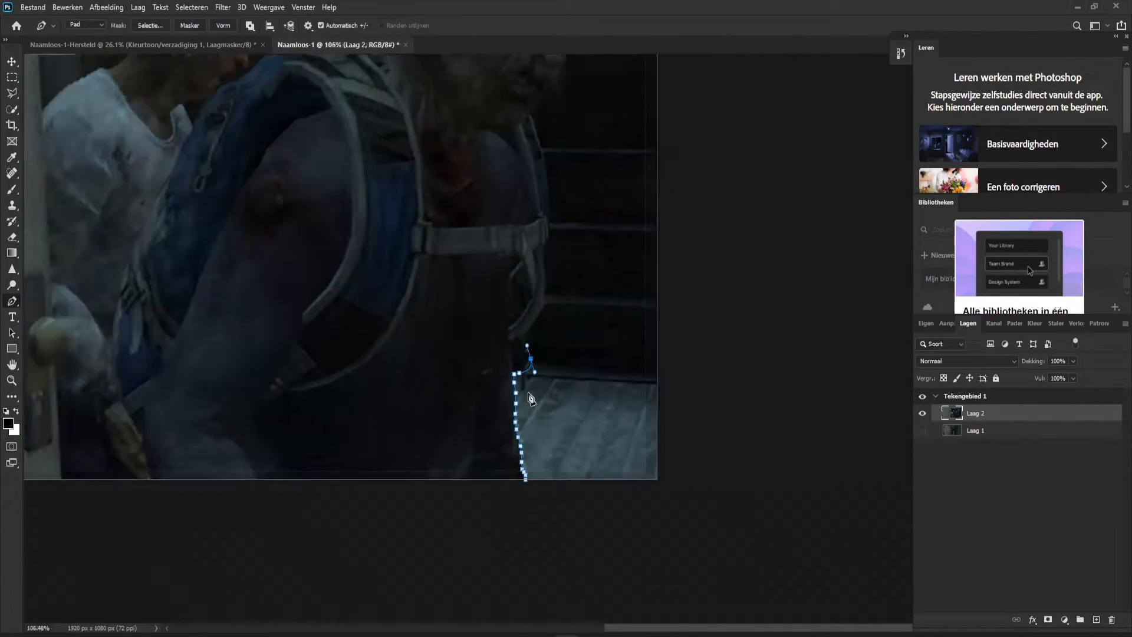
scroll(530, 378, up, 7)
scroll(541, 322, down, 4)
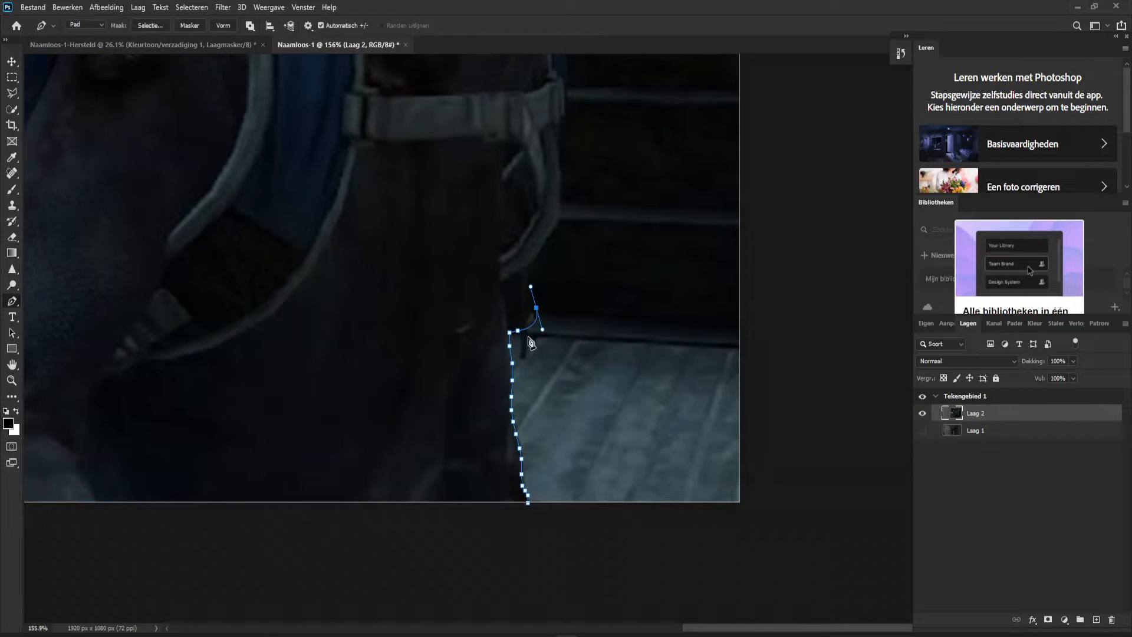
scroll(531, 342, up, 3)
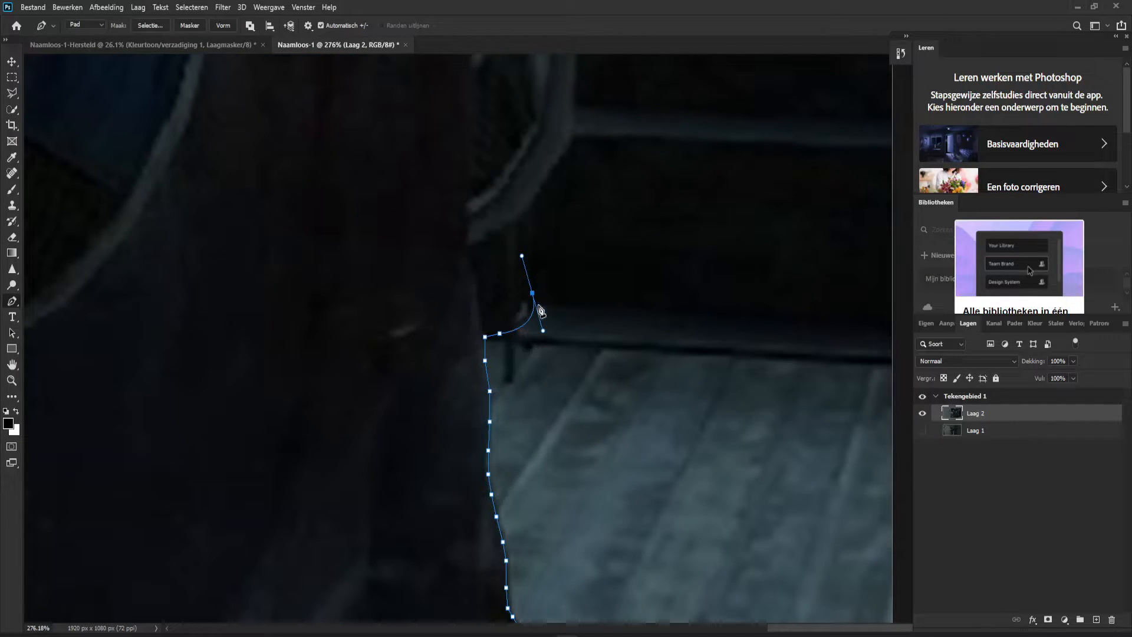
scroll(569, 188, down, 3)
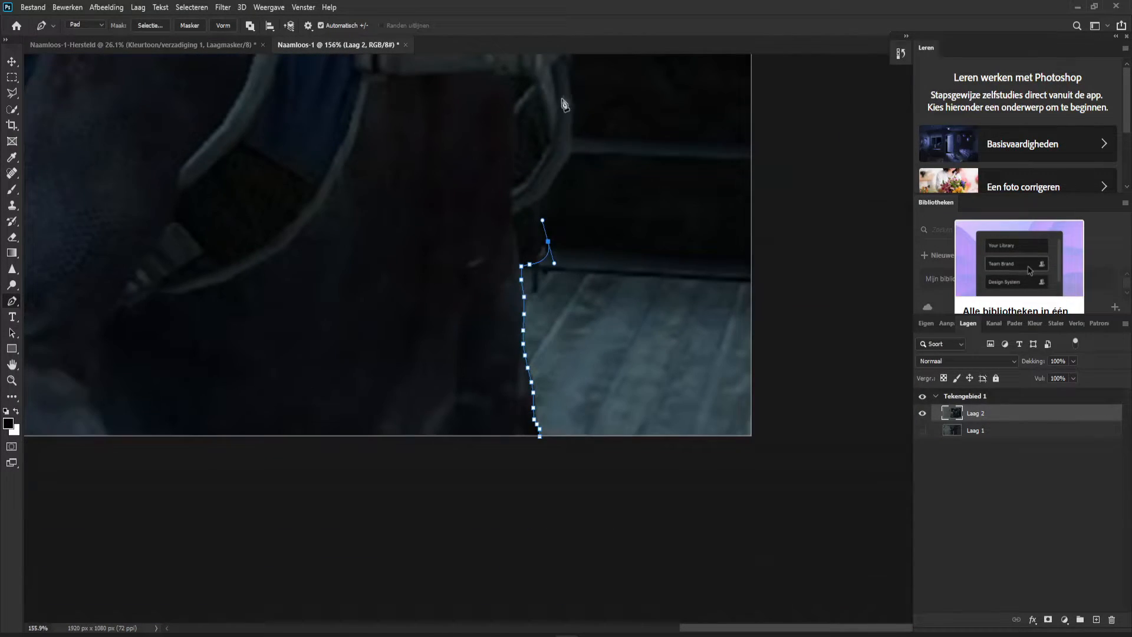
scroll(554, 257, up, 6)
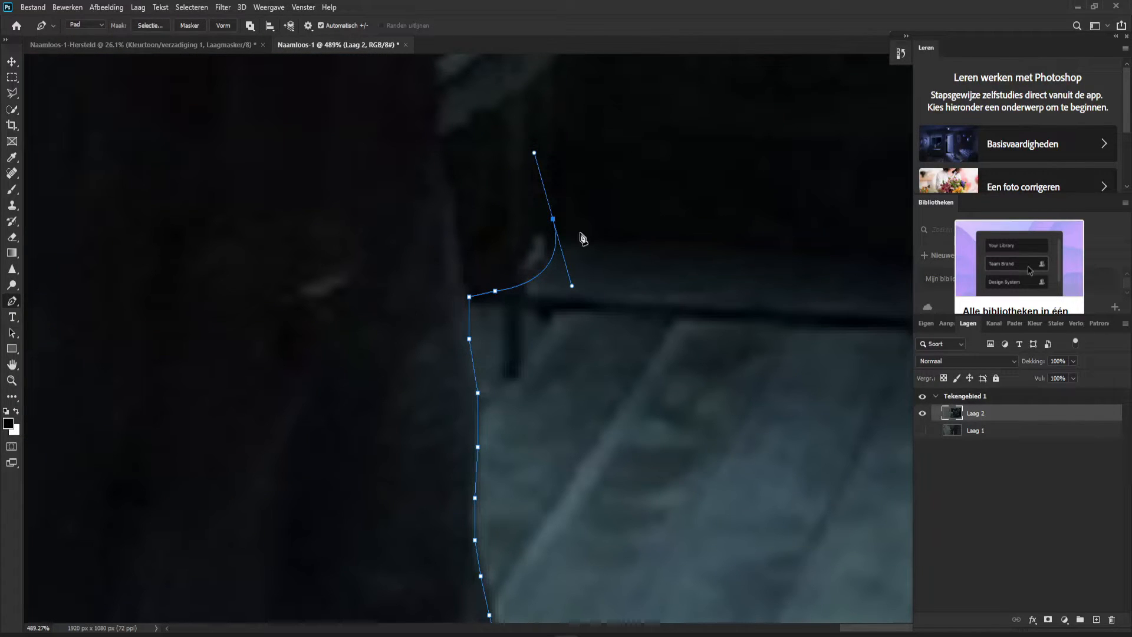
scroll(578, 234, down, 2)
scroll(579, 238, down, 8)
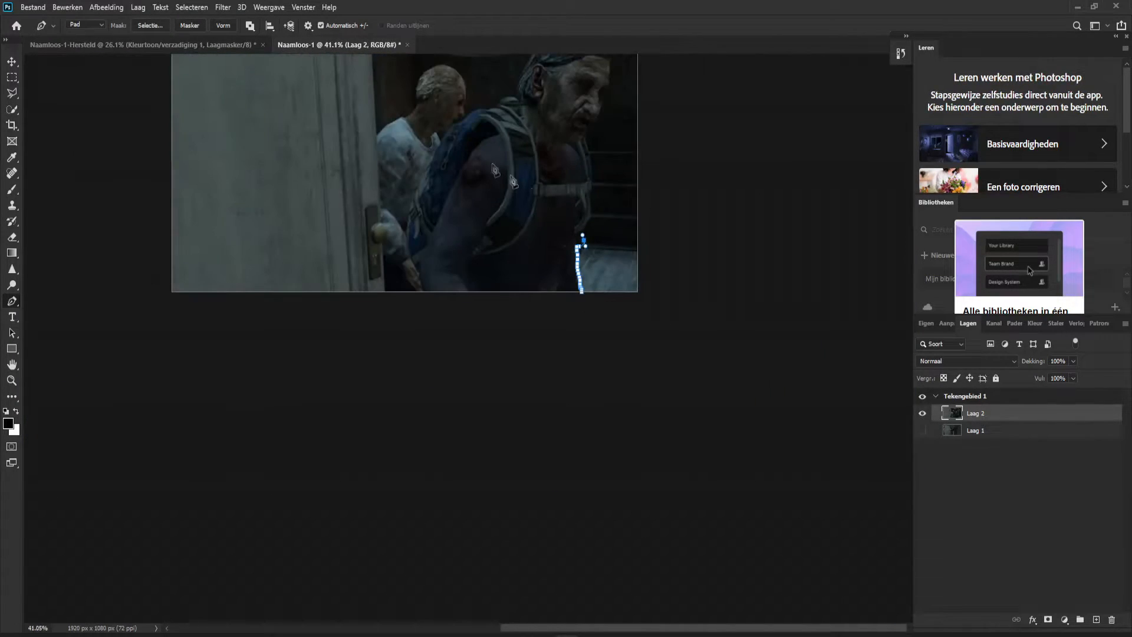
scroll(489, 159, down, 1)
scroll(557, 82, up, 5)
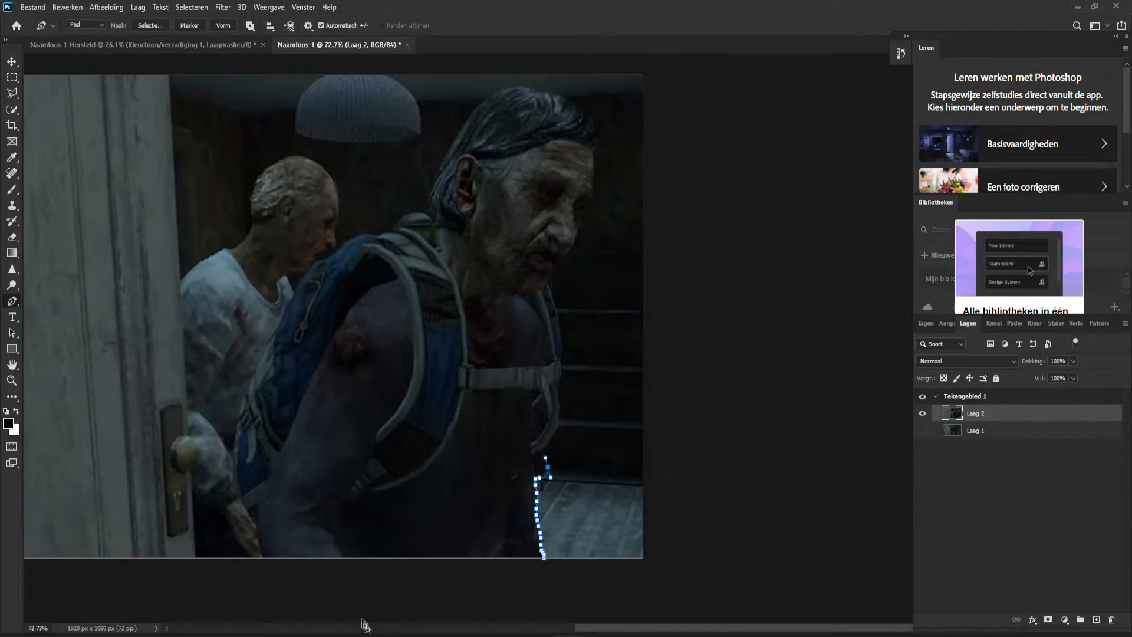
scroll(528, 495, up, 5)
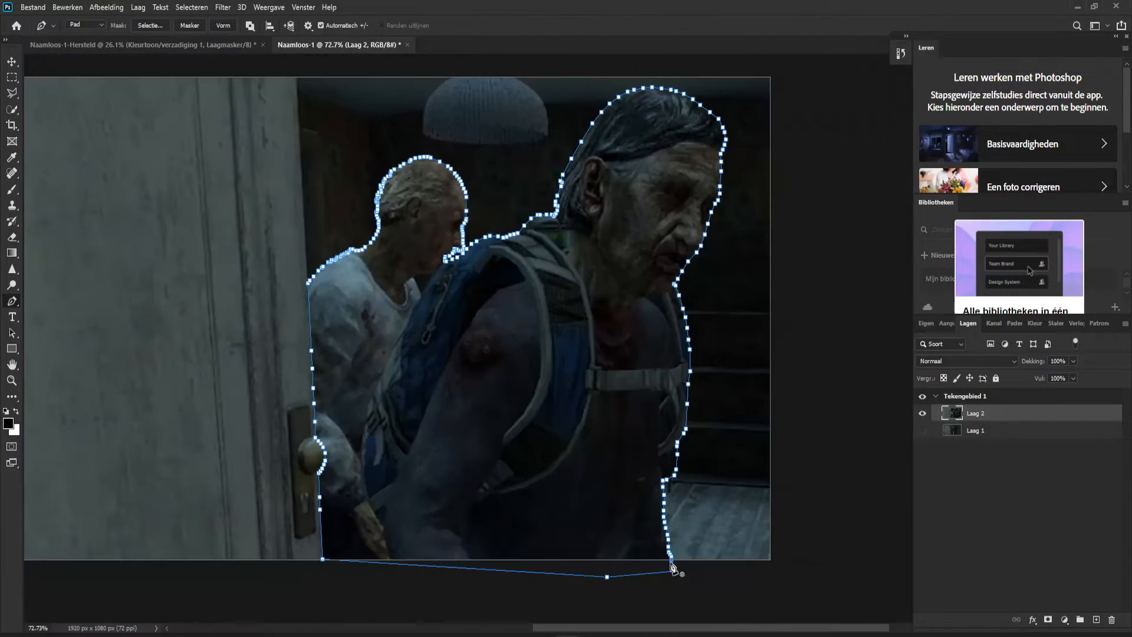
scroll(646, 513, down, 8)
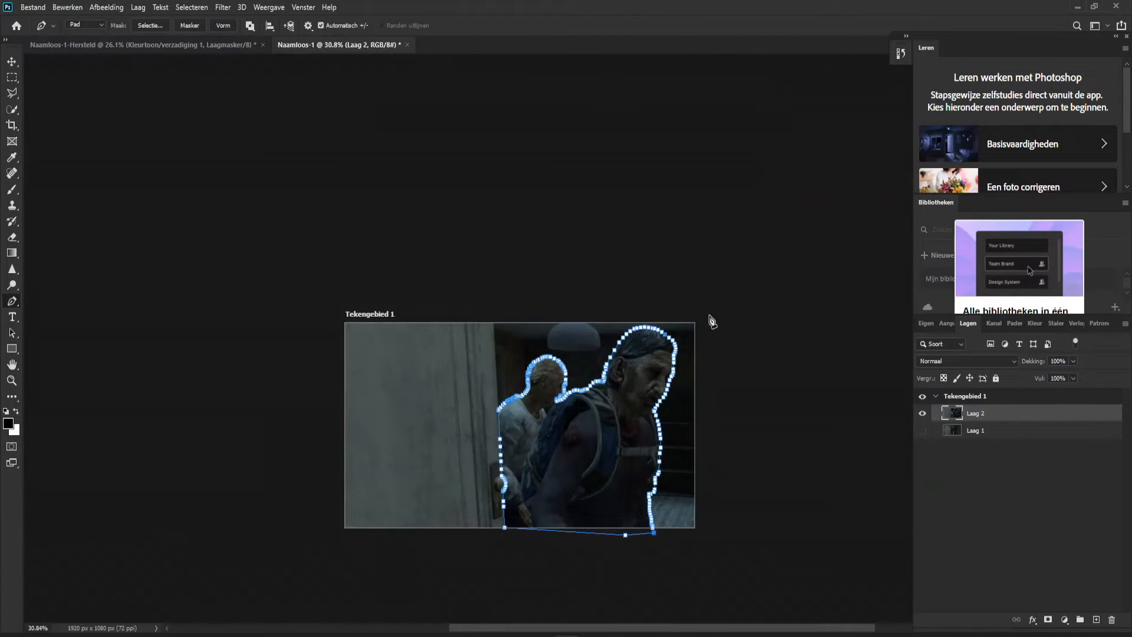
scroll(565, 360, up, 10)
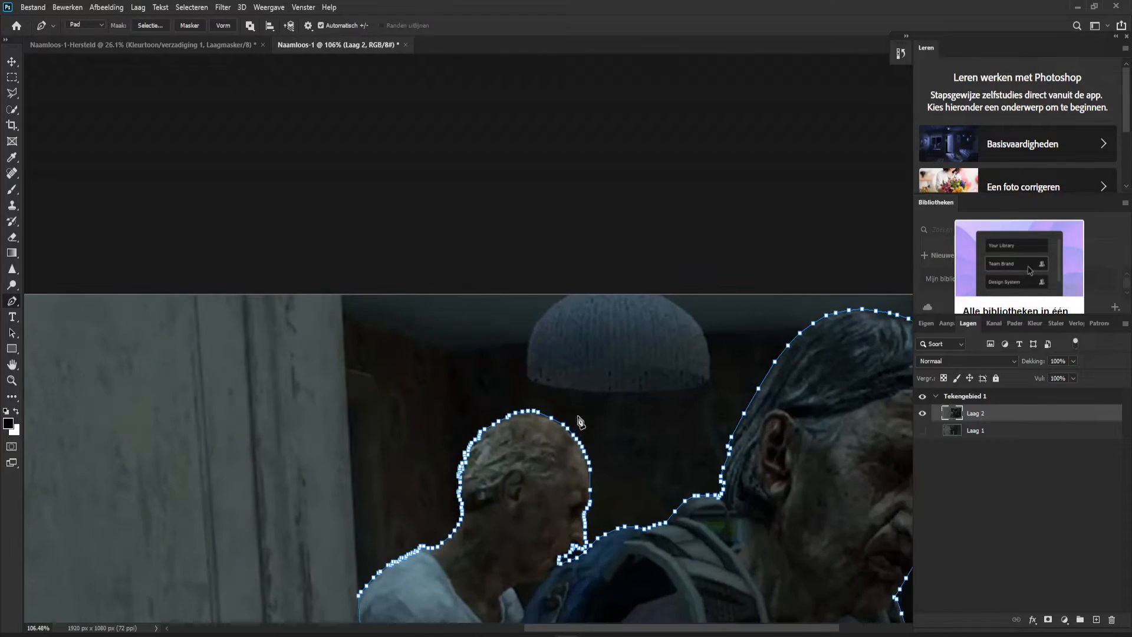
scroll(560, 437, down, 10)
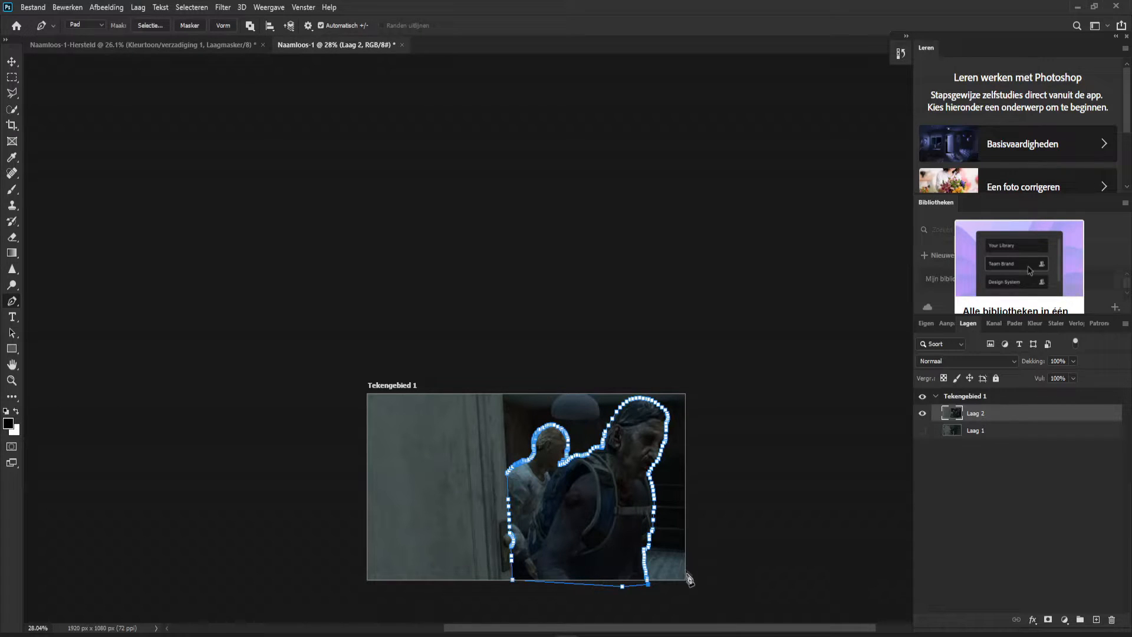
Step: Close the zombie outline path at its starting point beside the front zombie's lower body
scroll(657, 591, up, 5)
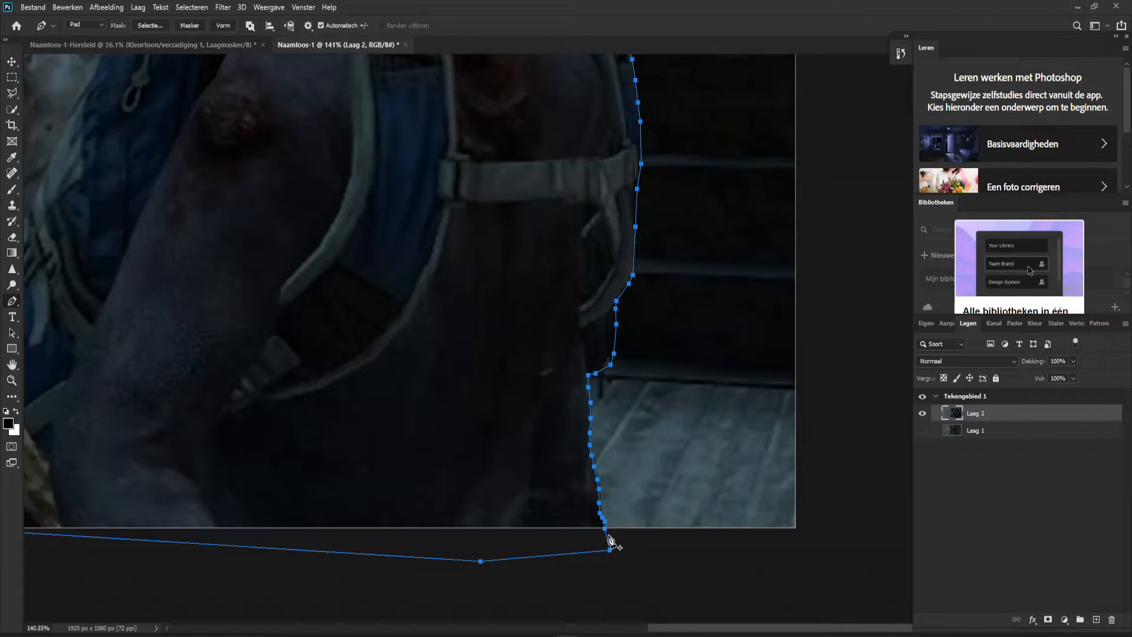
scroll(611, 557, up, 6)
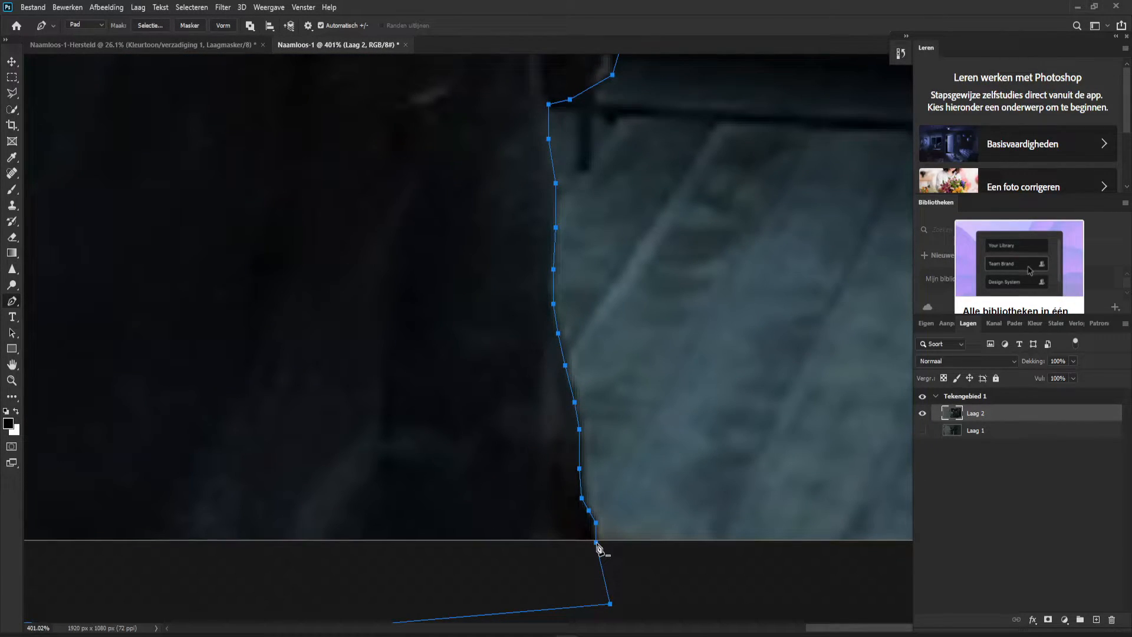
scroll(593, 485, down, 8)
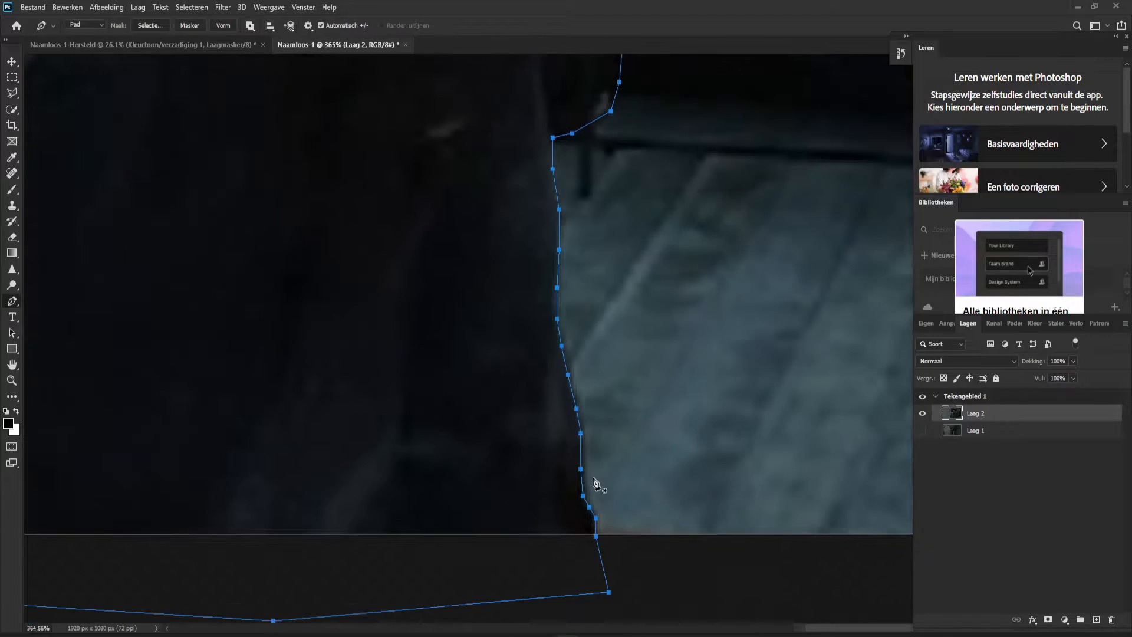
scroll(526, 423, down, 7)
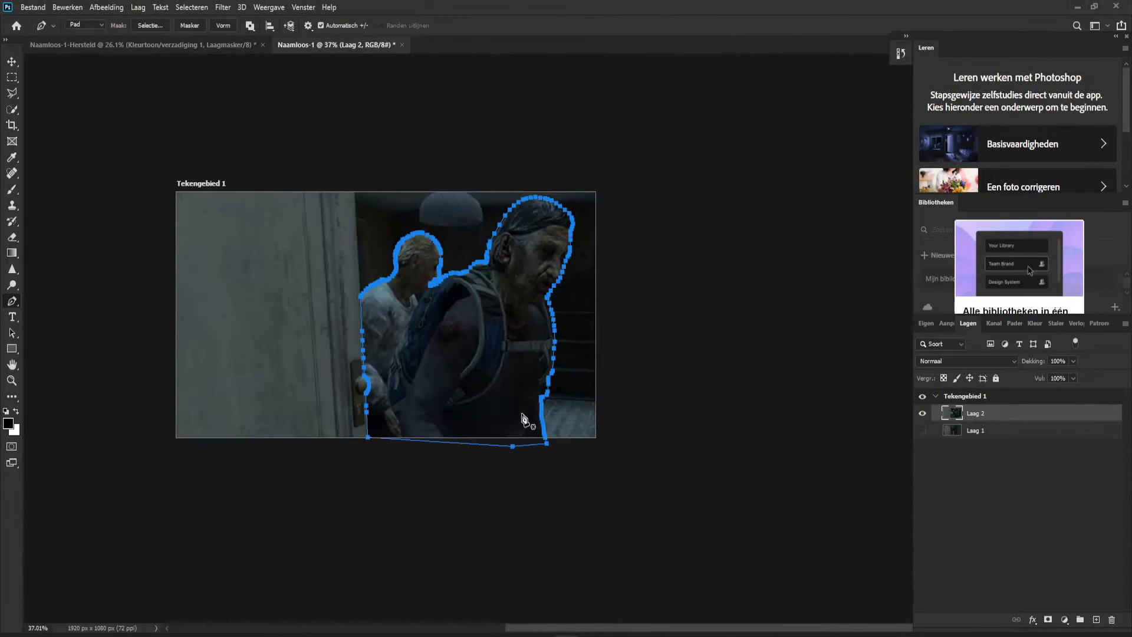
Step: Convert the path into a new anti-aliased selection with a feather radius of 0 pixels
right_click(478, 353)
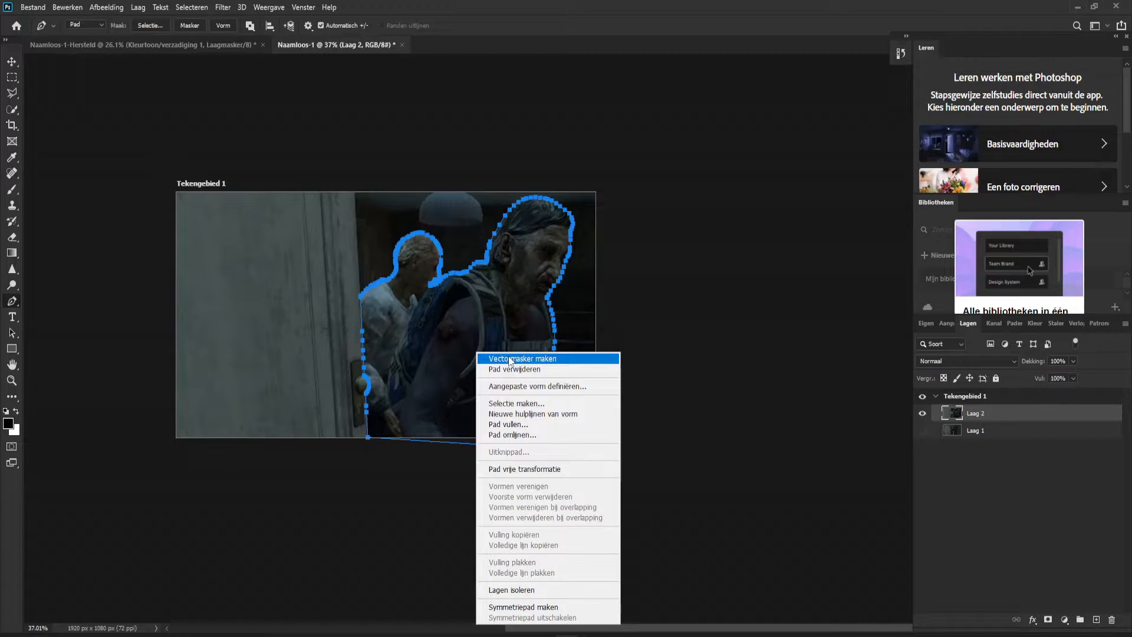
click(538, 405)
drag(553, 149, 701, 168)
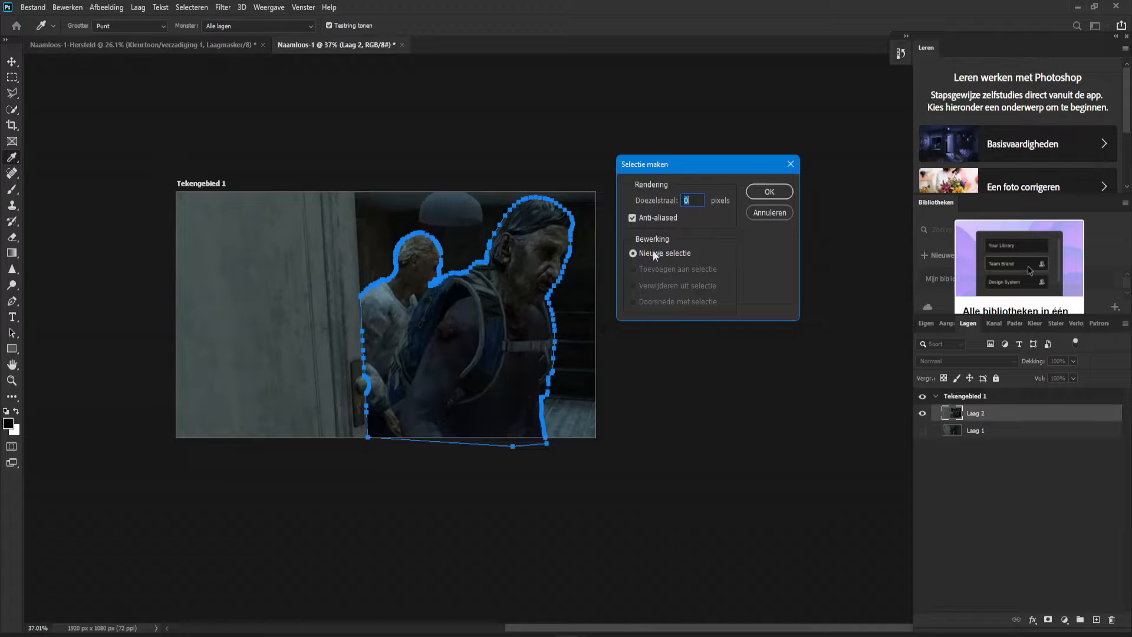
click(786, 197)
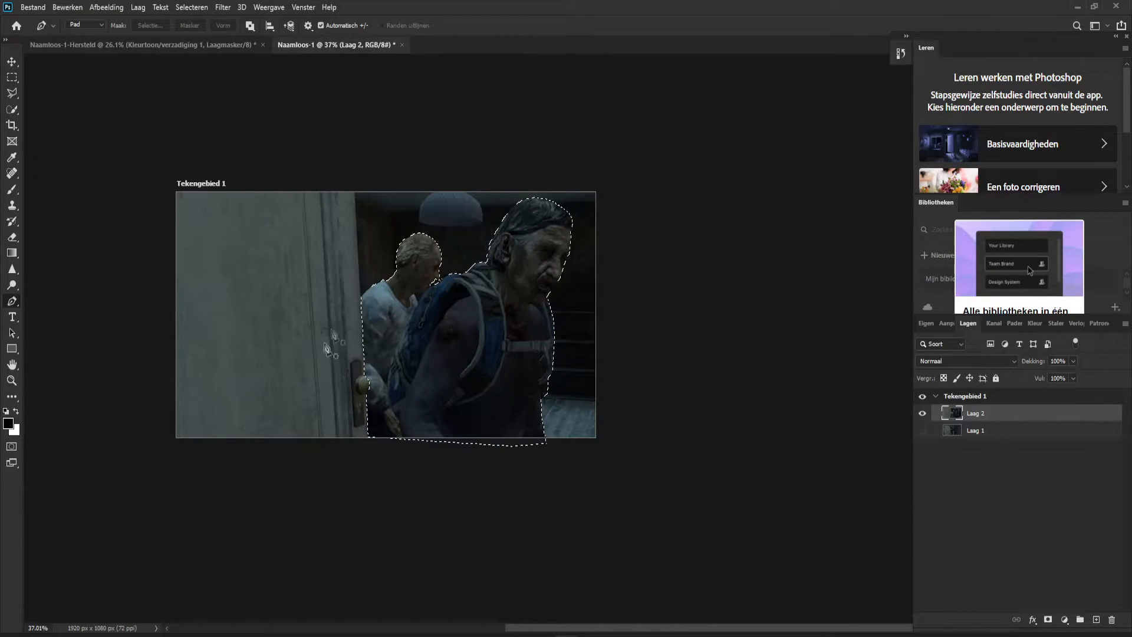
Step: Copy the selected zombies from Laag 2 to a new layer and hide Laag 2 to isolate the cutout
scroll(326, 349, up, 1)
scroll(326, 349, down, 1)
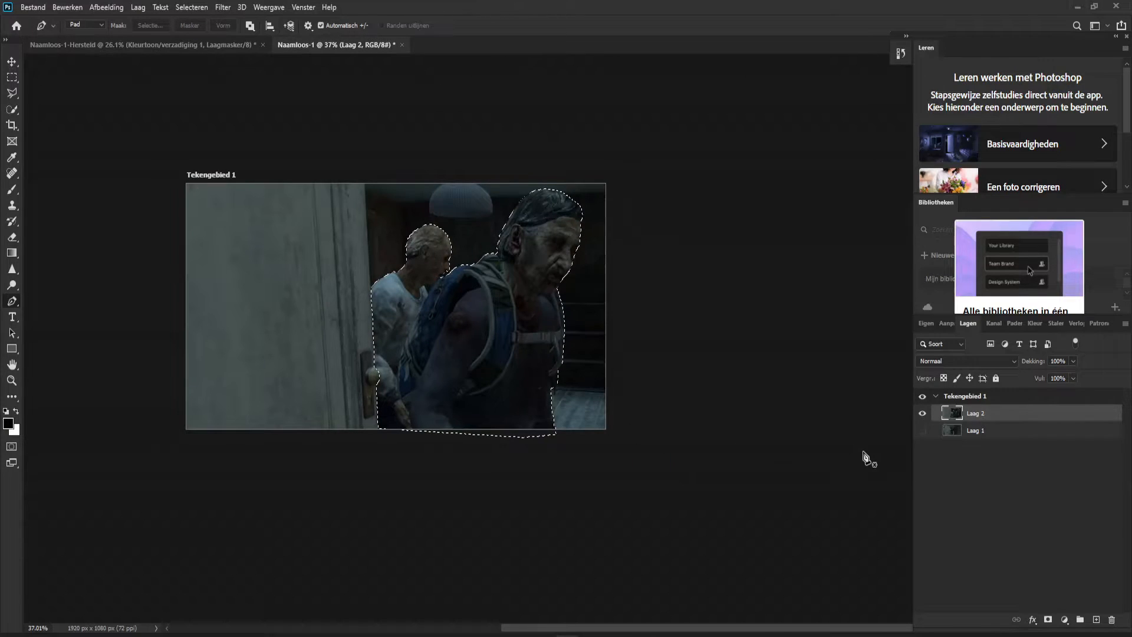
key(ctrl+j)
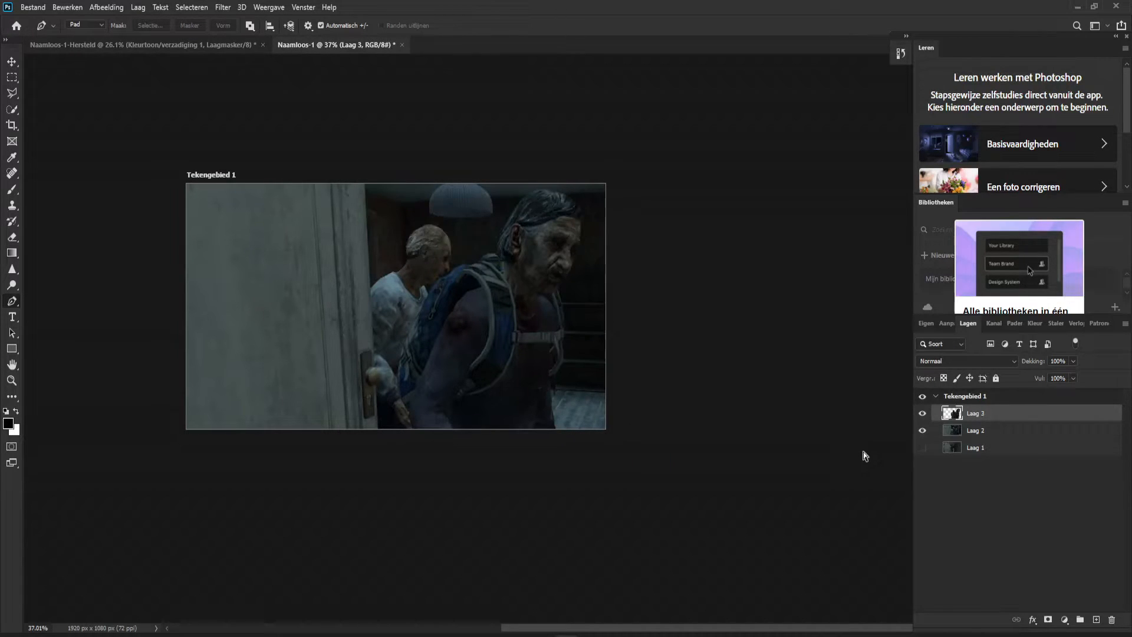
click(978, 431)
click(923, 431)
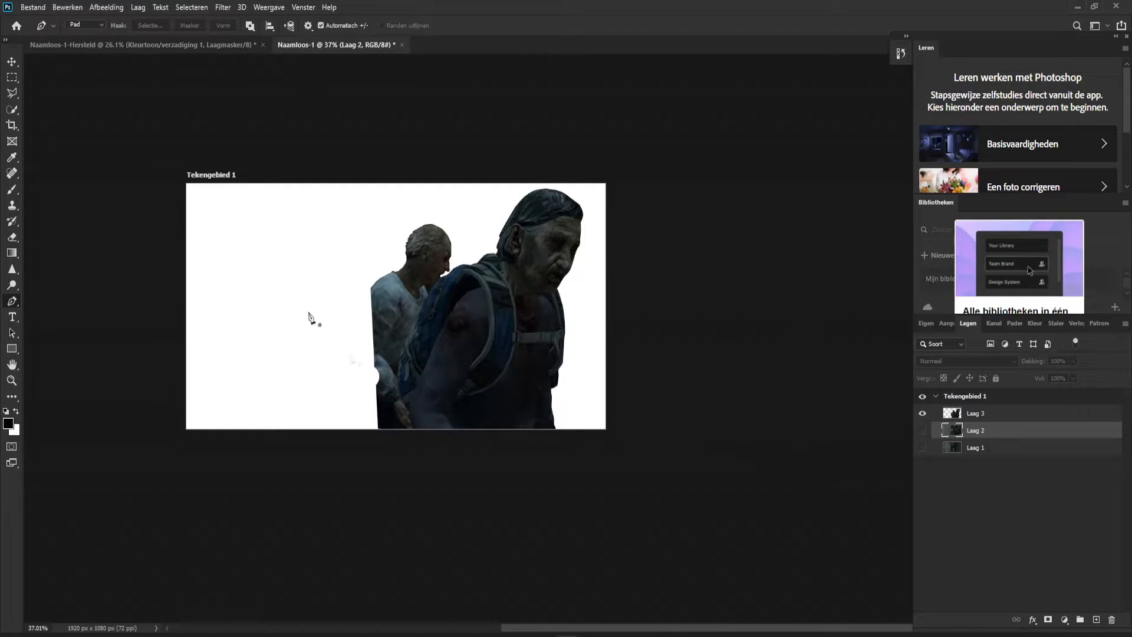
scroll(485, 235, up, 4)
scroll(321, 298, up, 13)
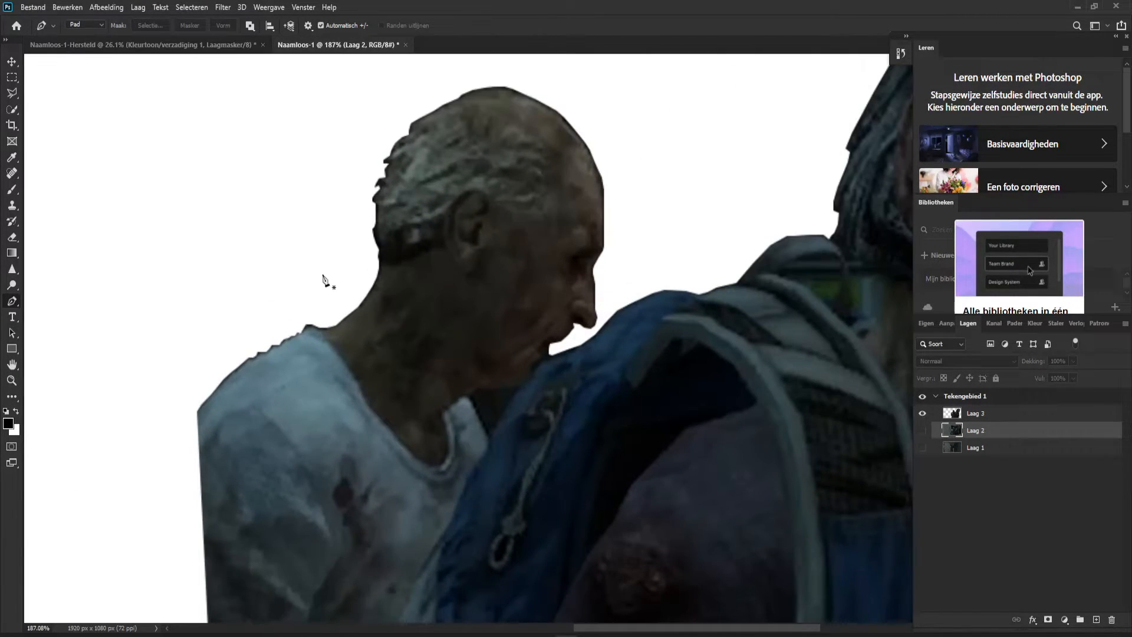
scroll(389, 341, down, 10)
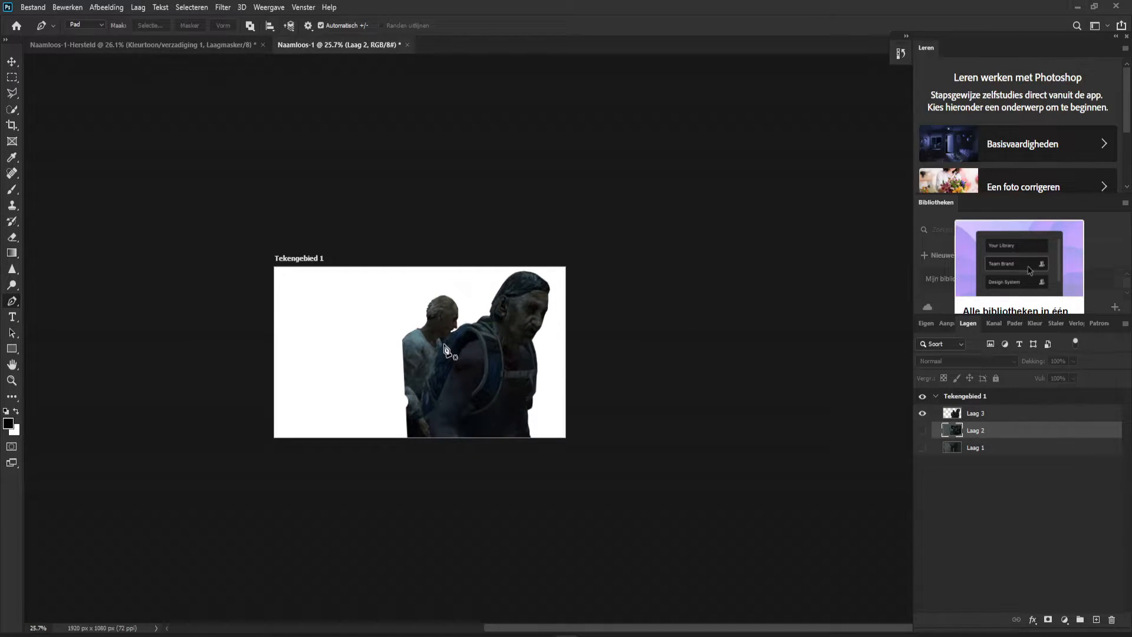
Step: On Laag 3, trace a Pen path around the leftover background sliver between the rear zombie's chin and the backpack
scroll(436, 345, up, 6)
scroll(434, 342, up, 5)
scroll(439, 342, down, 5)
scroll(442, 341, up, 5)
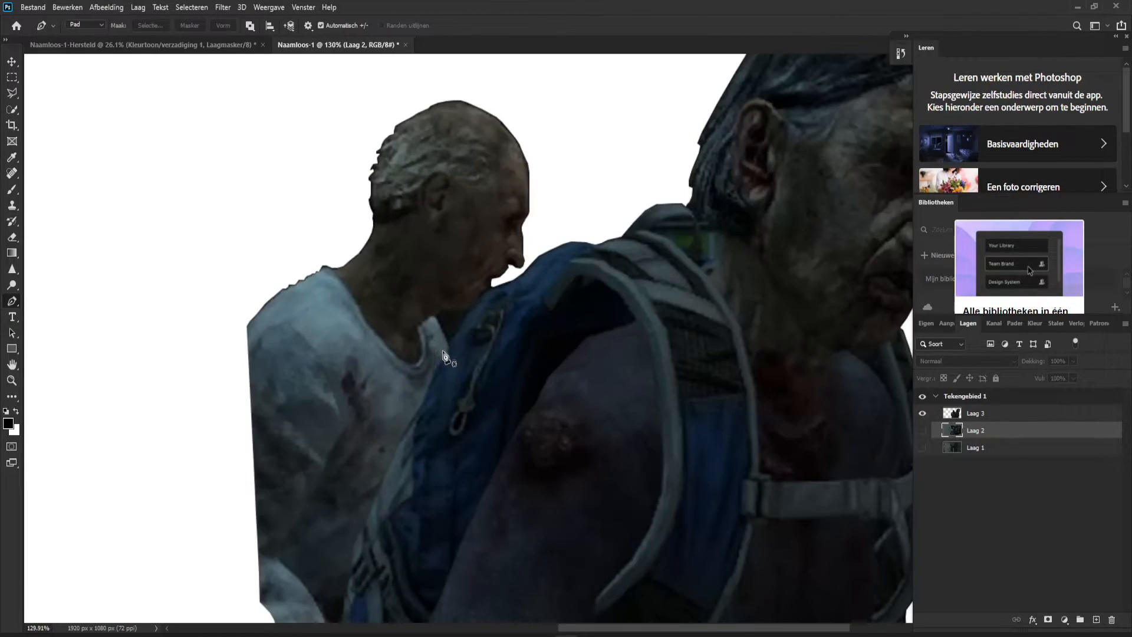
scroll(445, 340, up, 2)
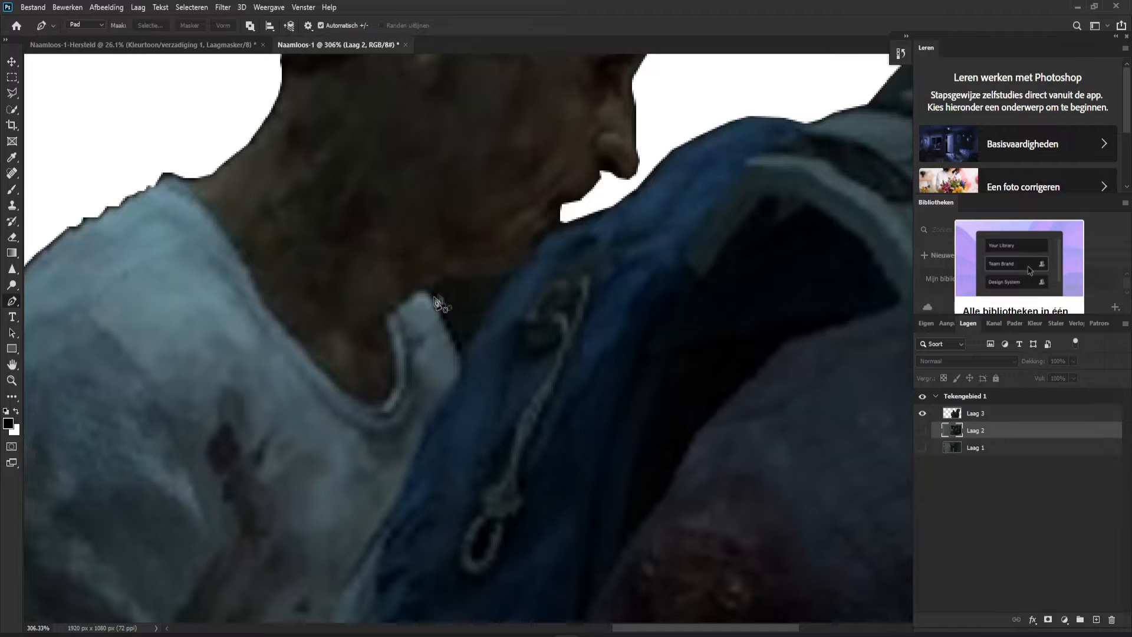
click(990, 416)
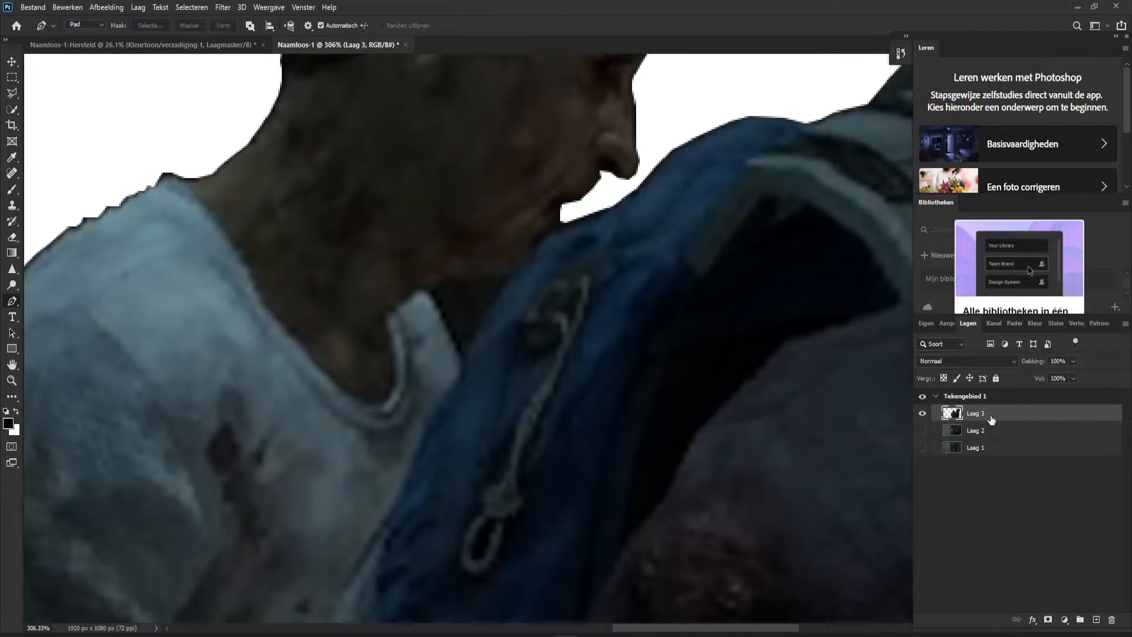
scroll(562, 188, up, 2)
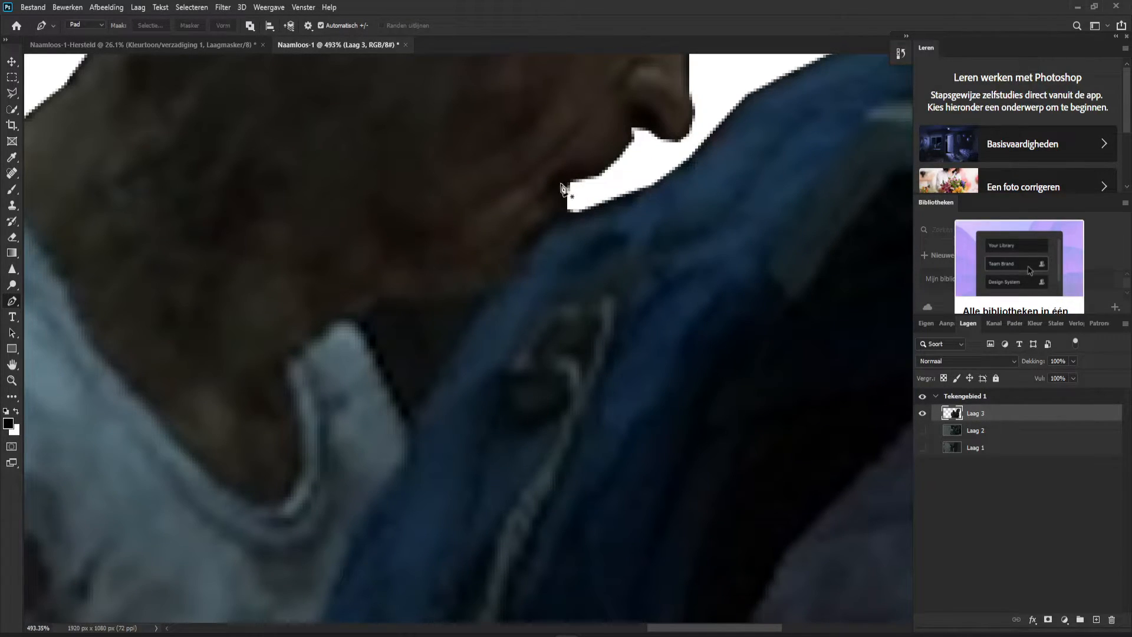
click(559, 185)
Step: Convert the chin path into a new anti-aliased selection with a feather radius of 0 pixels and delete its contents
right_click(560, 200)
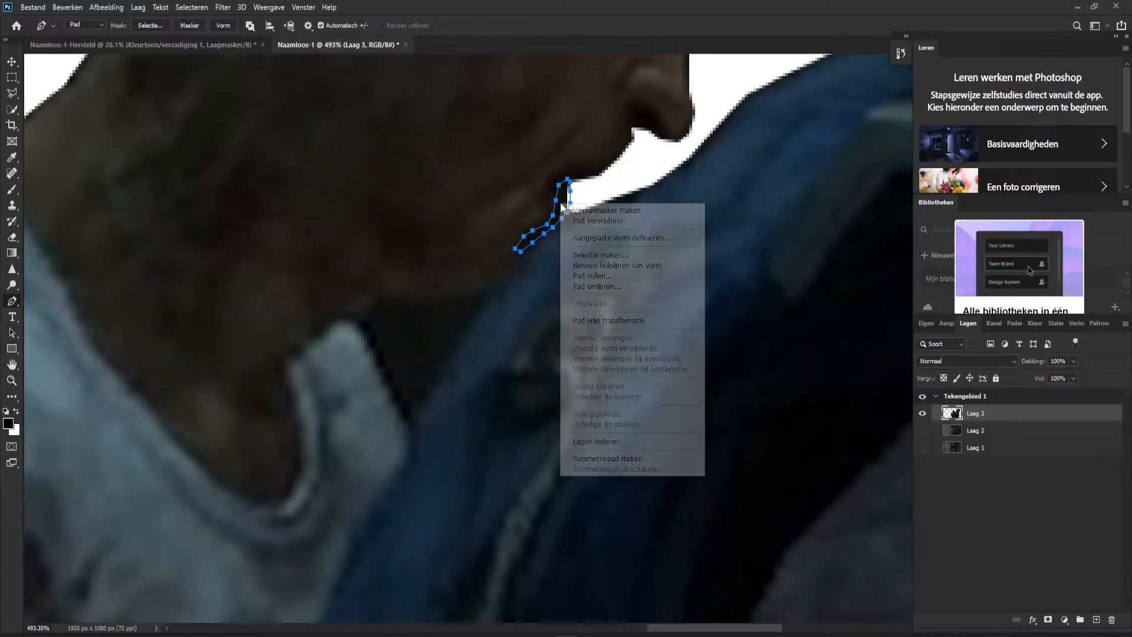
click(607, 255)
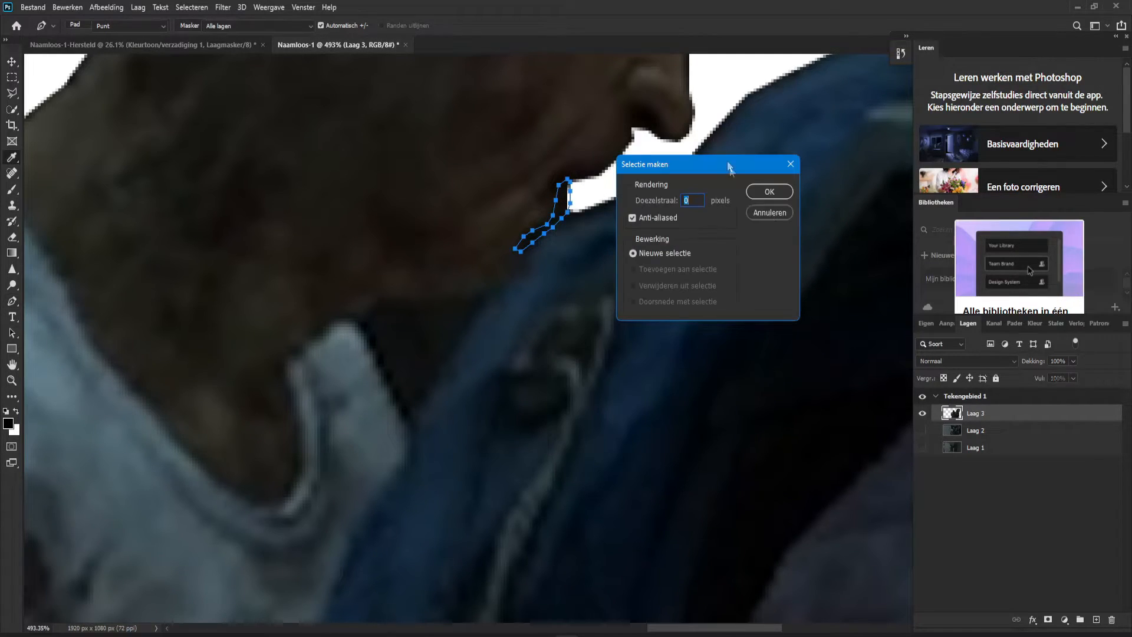
key(Return)
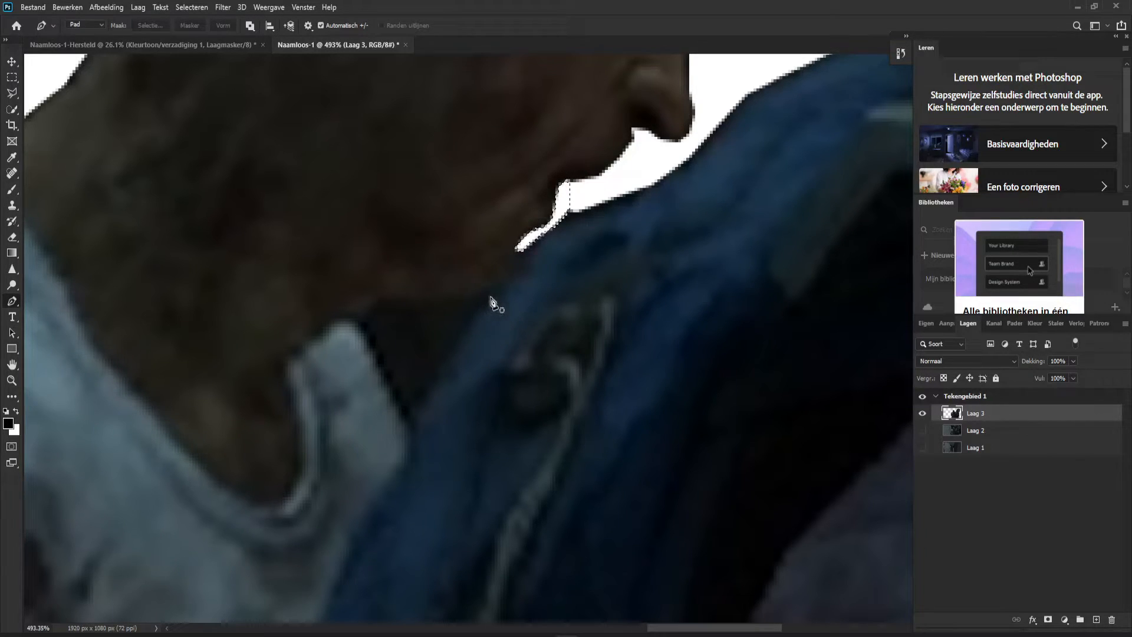
Step: Trace a closed Pen path around the dark background gap between the rear zombie's jaw, shirt collar and the backpack
drag(488, 294, 471, 297)
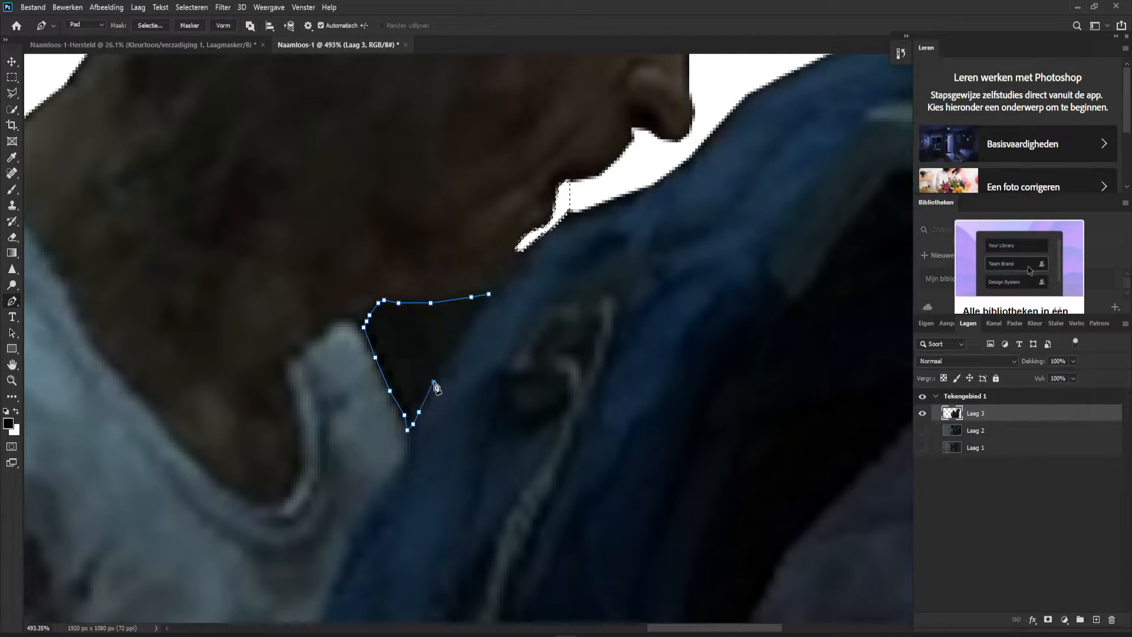
click(460, 336)
click(469, 321)
click(478, 315)
click(489, 295)
Step: Convert the collar gap path into a selection and delete the background inside it from Laag 3
right_click(466, 311)
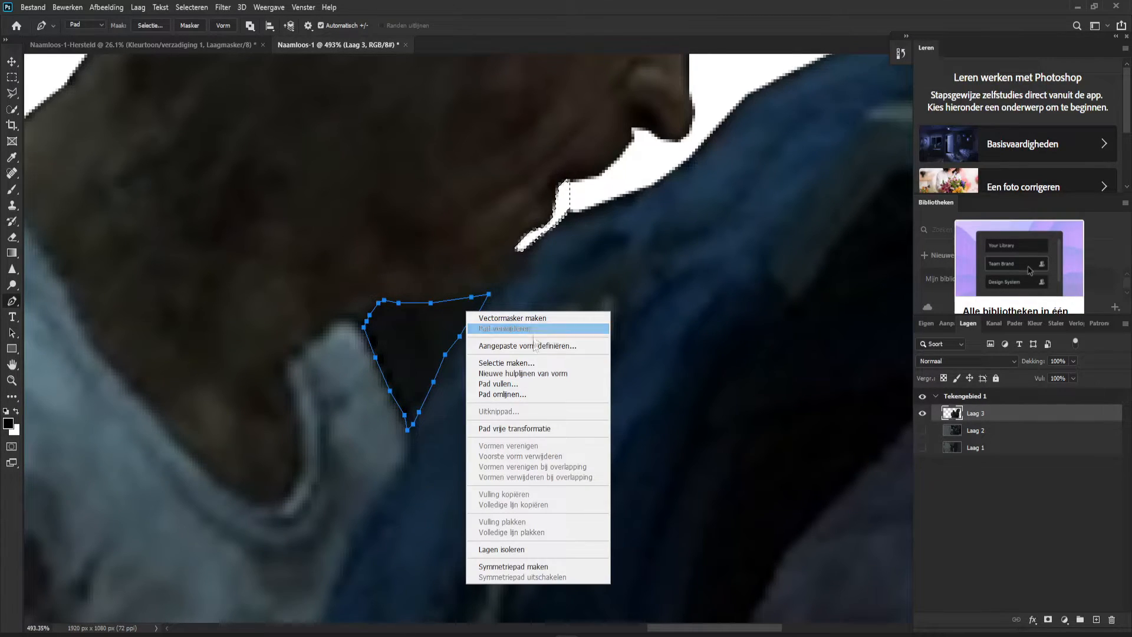
click(507, 362)
click(776, 195)
key(Delete)
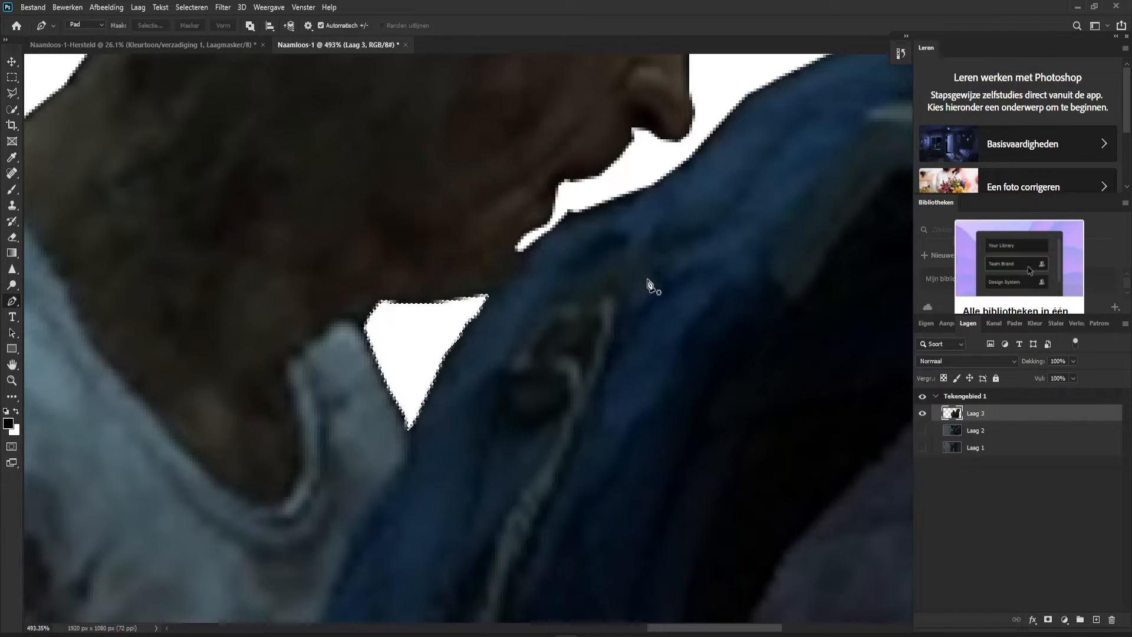
Step: Switch the Quick Selection tool to subtract mode, brush around the rear zombie's collar, and clear the remaining selection
scroll(613, 290, down, 5)
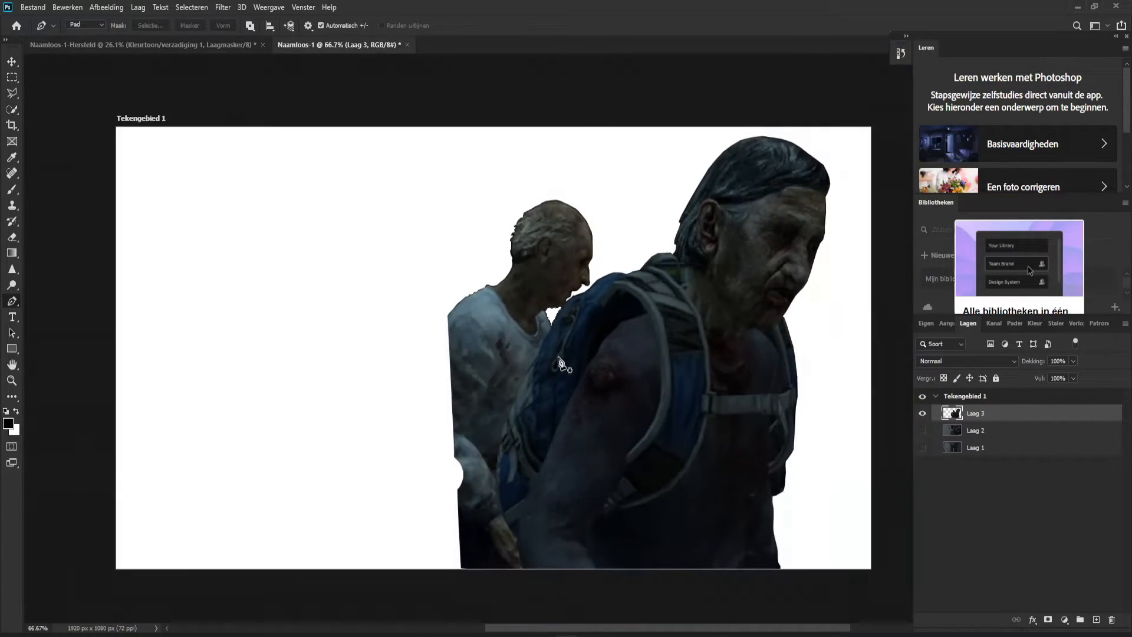
scroll(559, 363, down, 1)
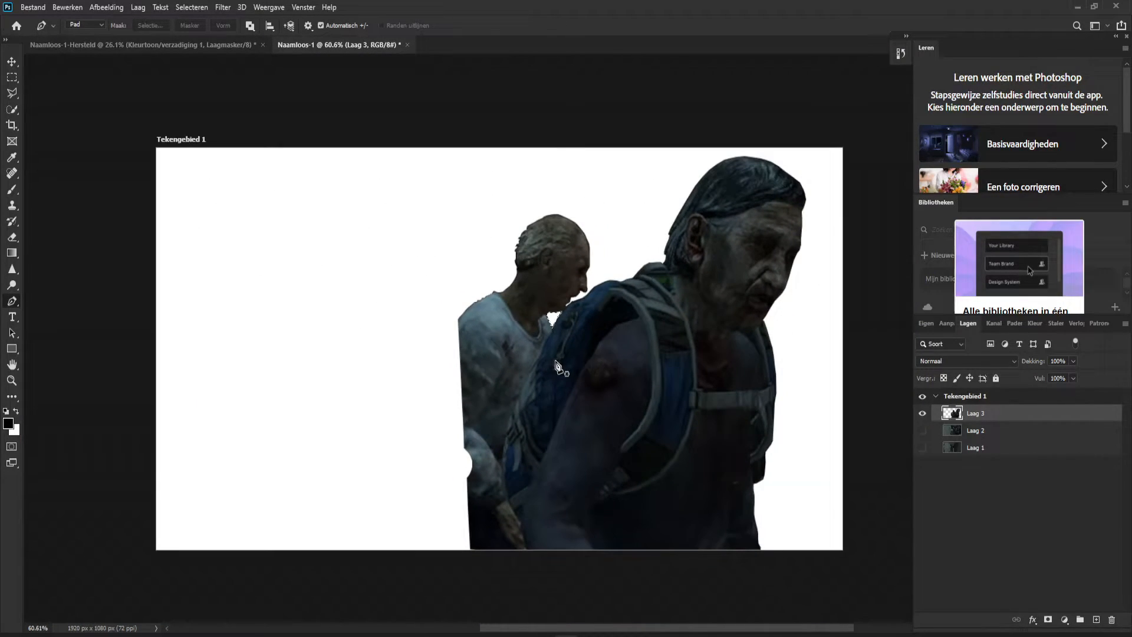
click(14, 110)
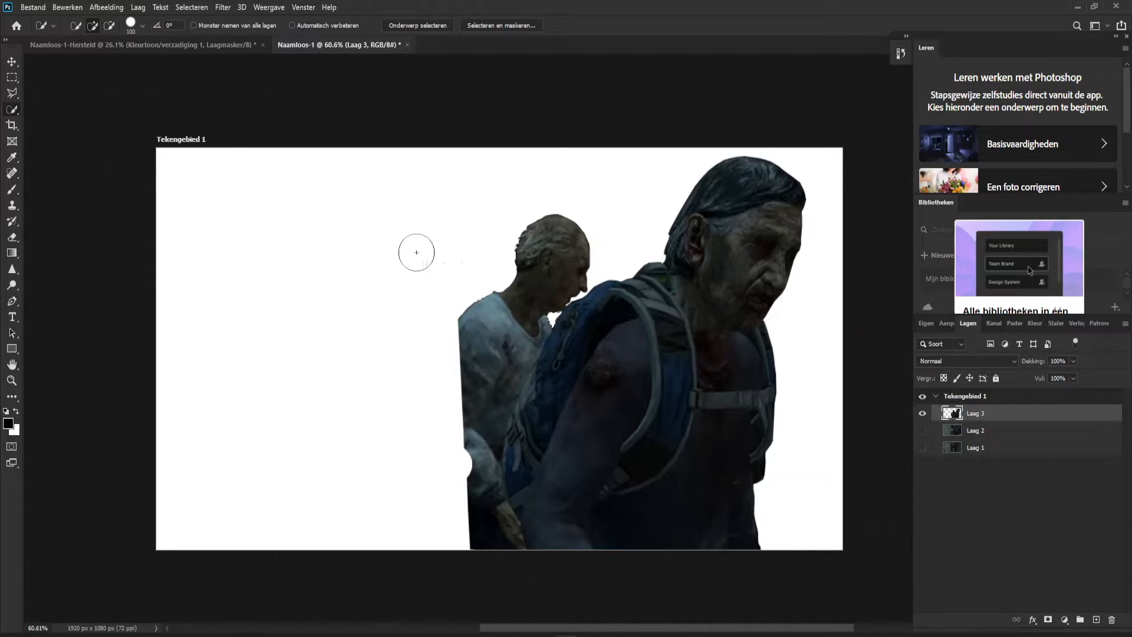
click(109, 25)
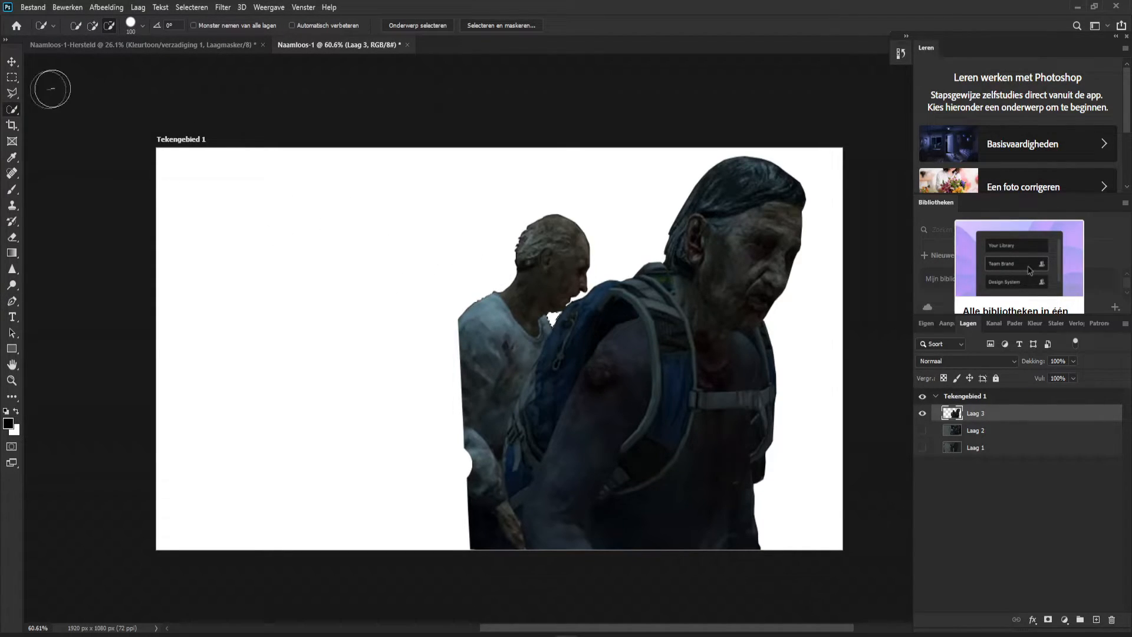
scroll(542, 328, up, 3)
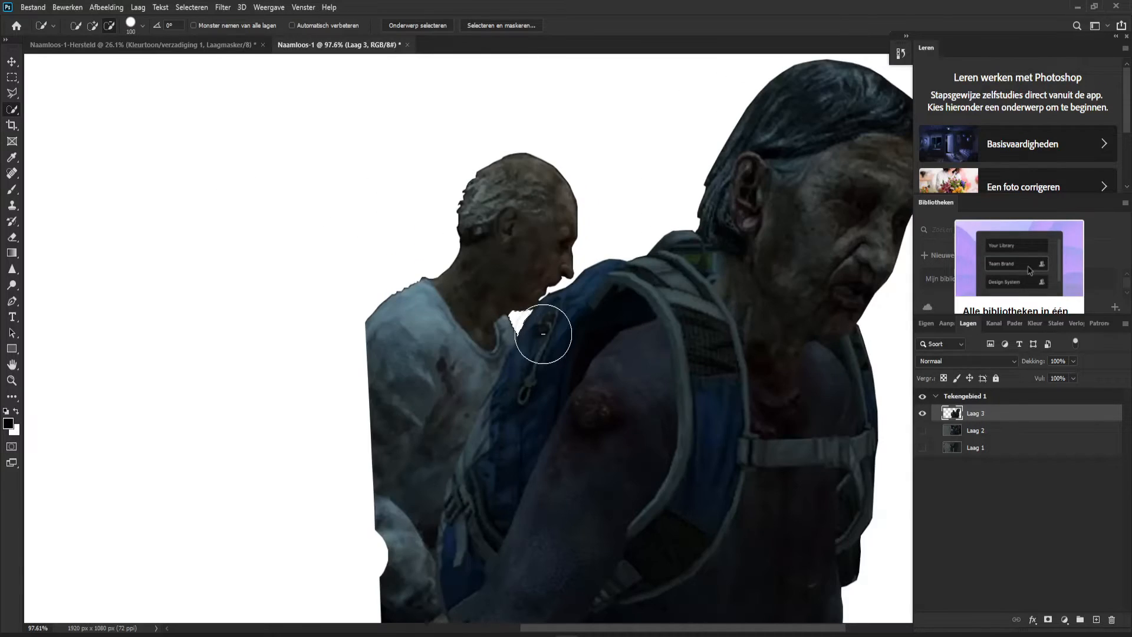
scroll(554, 318, up, 2)
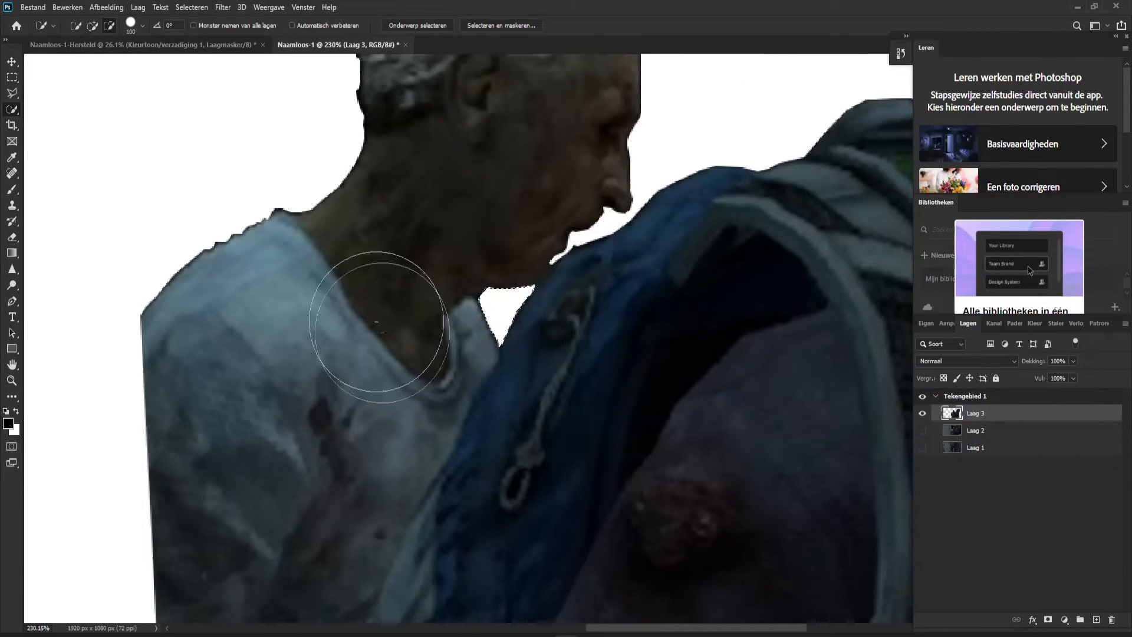
scroll(506, 373, up, 3)
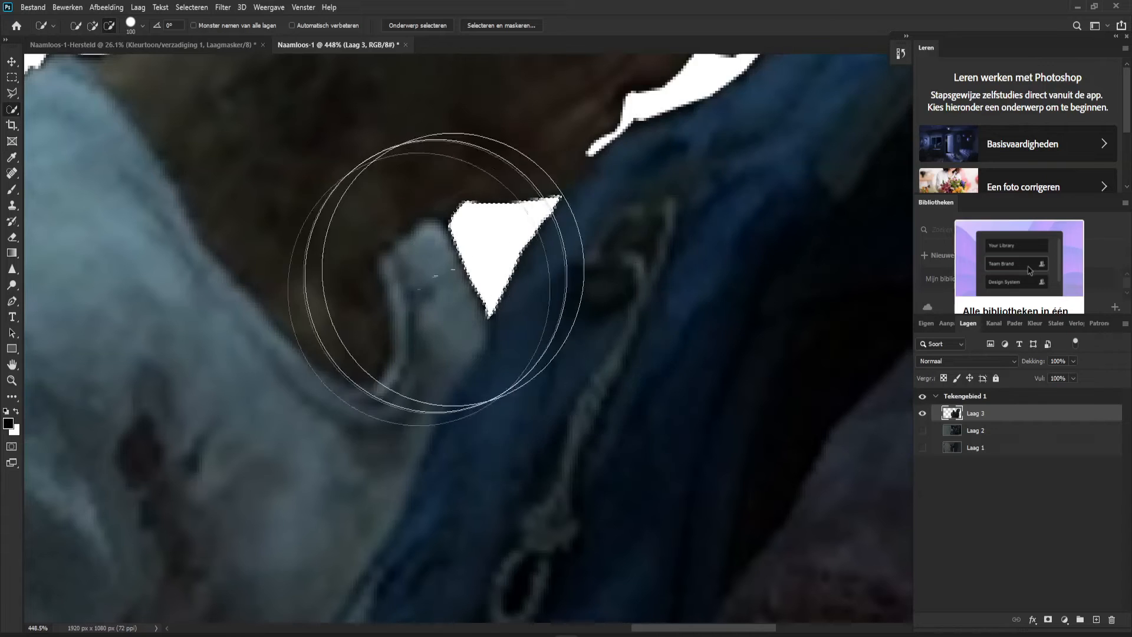
scroll(490, 266, down, 2)
scroll(489, 266, down, 5)
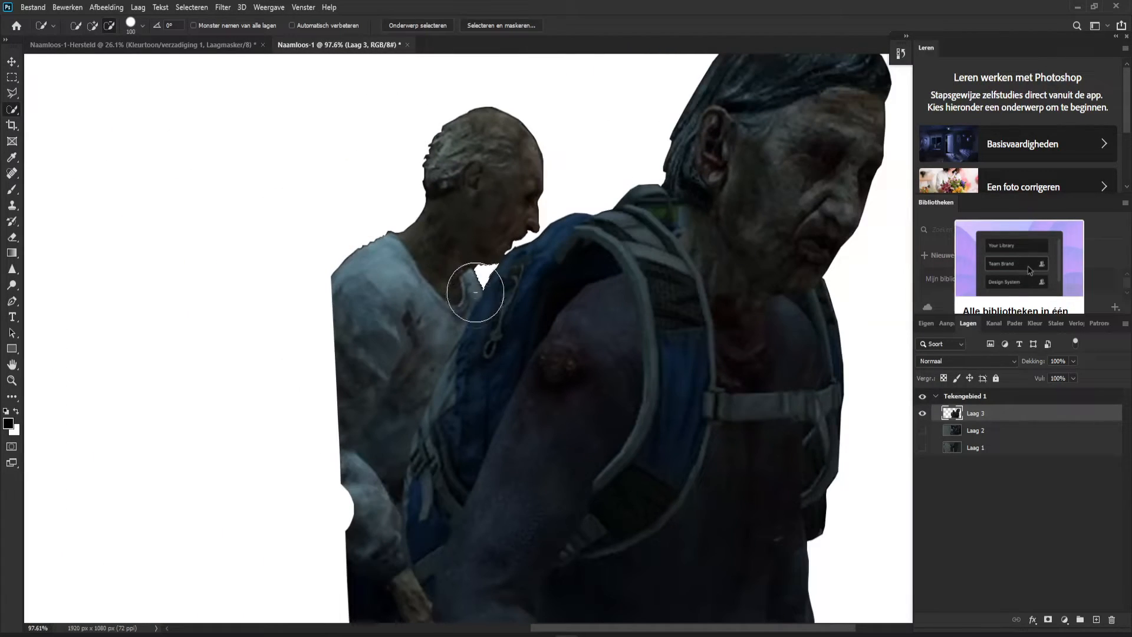
mouse_move(530, 278)
mouse_down()
mouse_move(493, 291)
mouse_move(493, 308)
mouse_up()
drag(426, 277, 451, 388)
key(ctrl+d)
scroll(236, 233, down, 3)
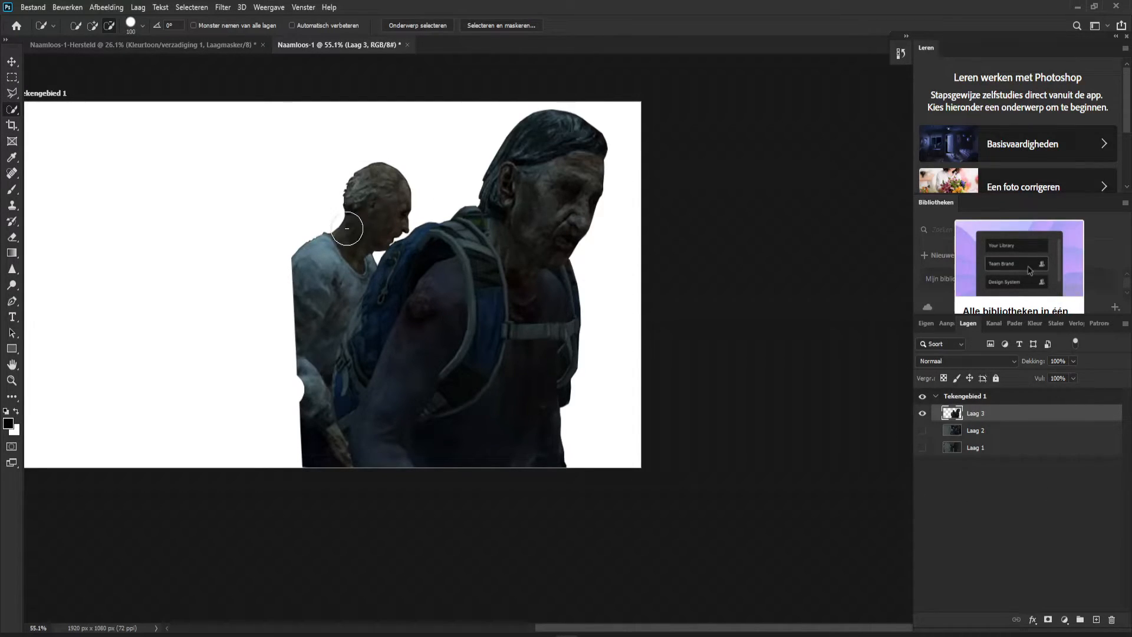
Step: Show Laag 2 again behind the zombie cutout and make it the active layer
scroll(356, 239, up, 5)
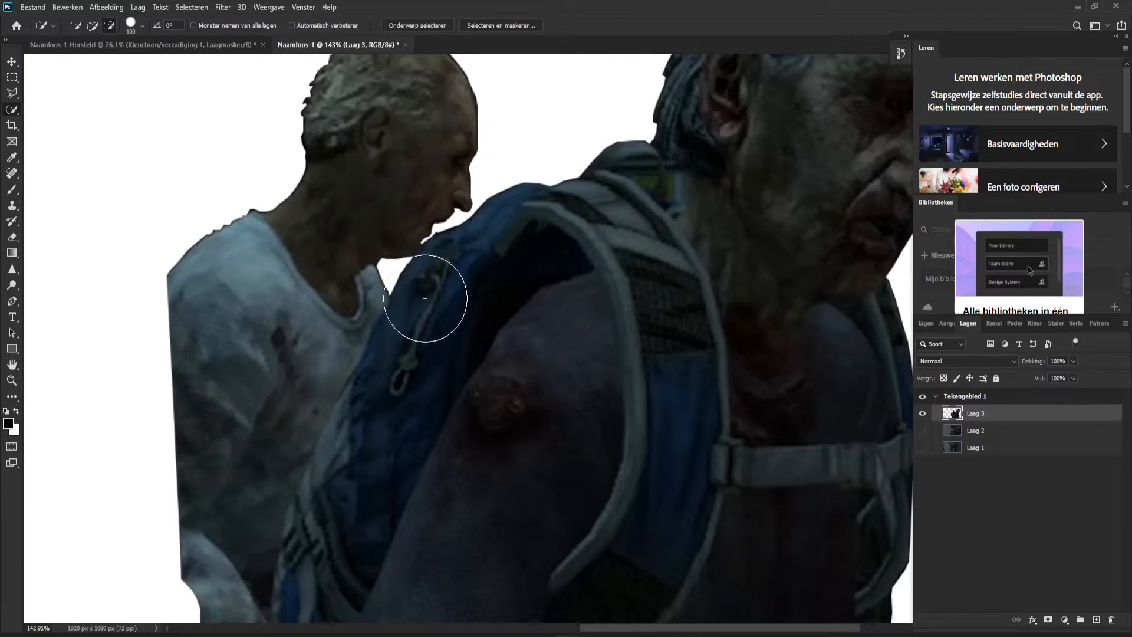
scroll(380, 255, up, 3)
scroll(469, 274, down, 5)
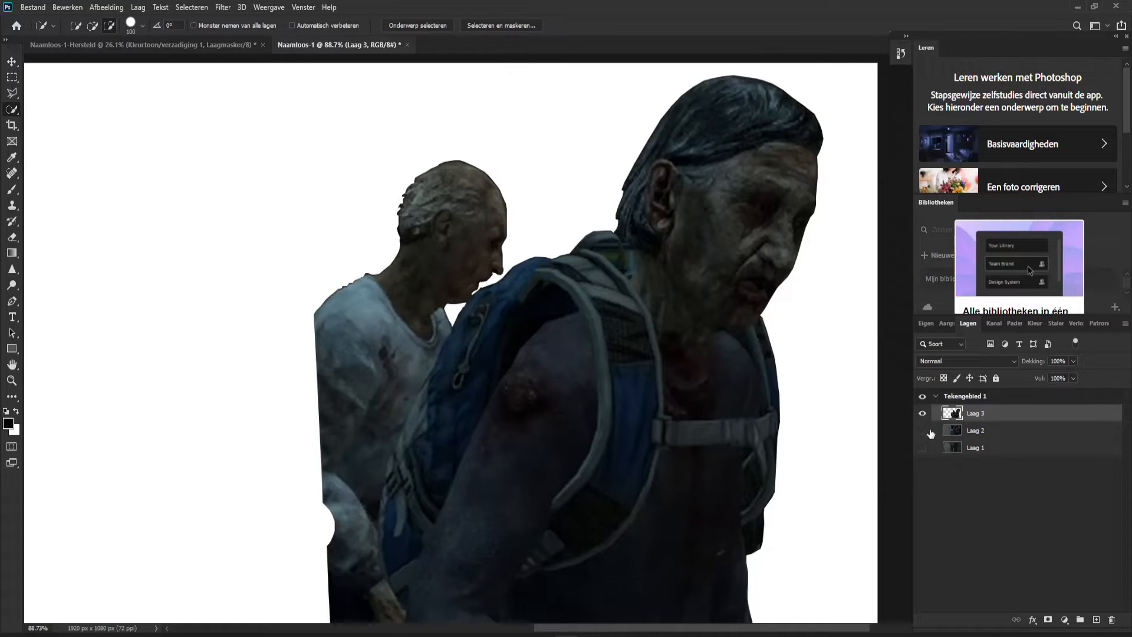
click(923, 431)
scroll(468, 336, down, 4)
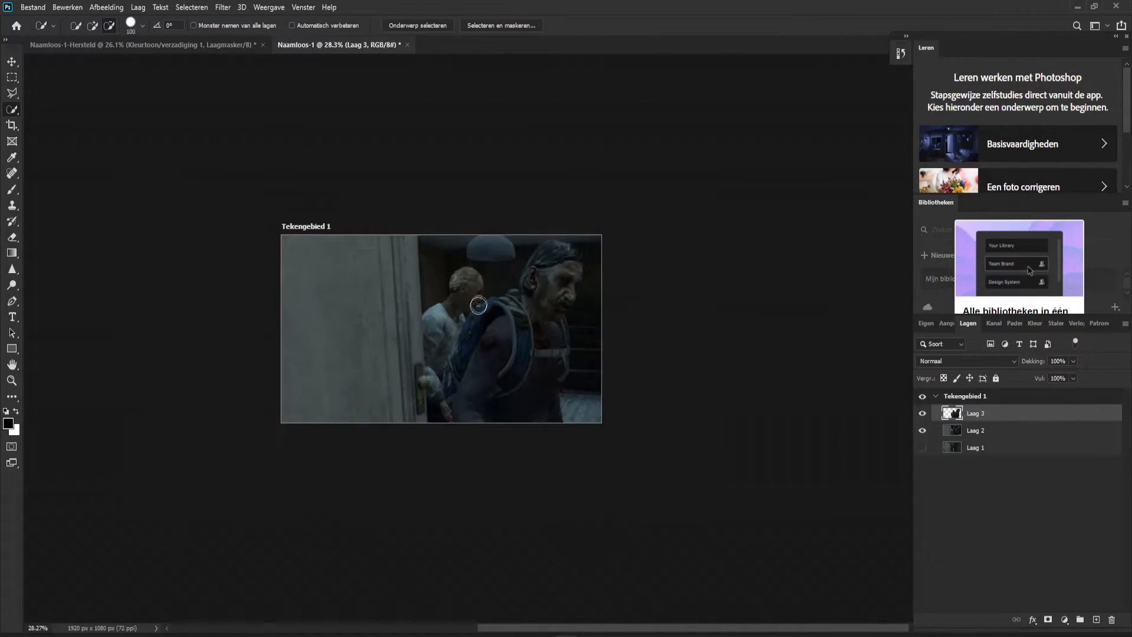
click(1055, 432)
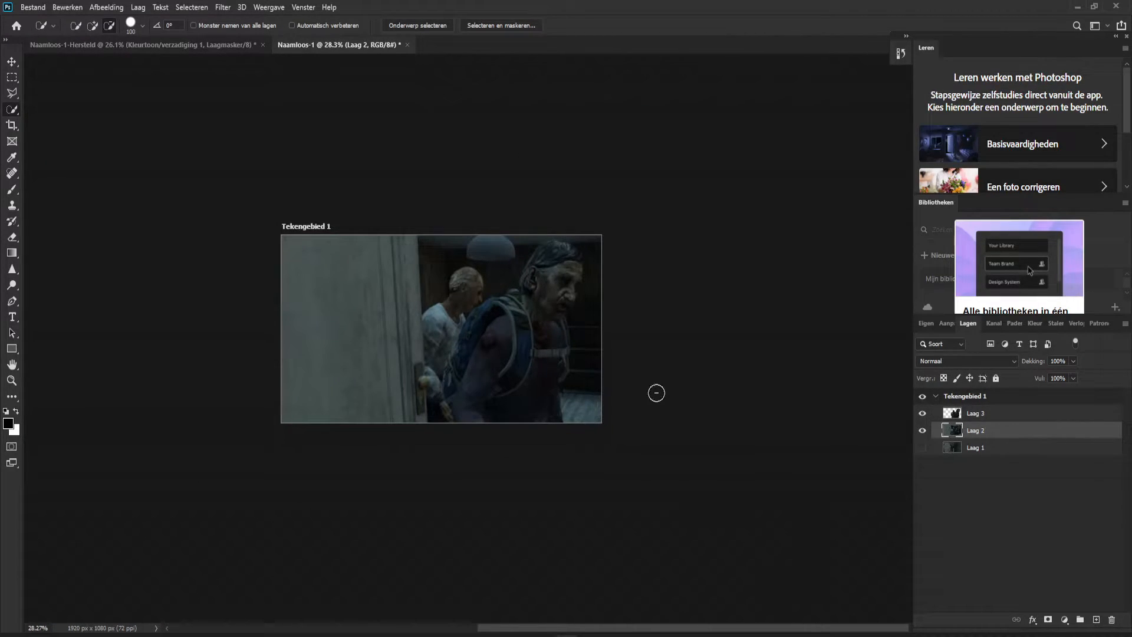
scroll(436, 333, up, 3)
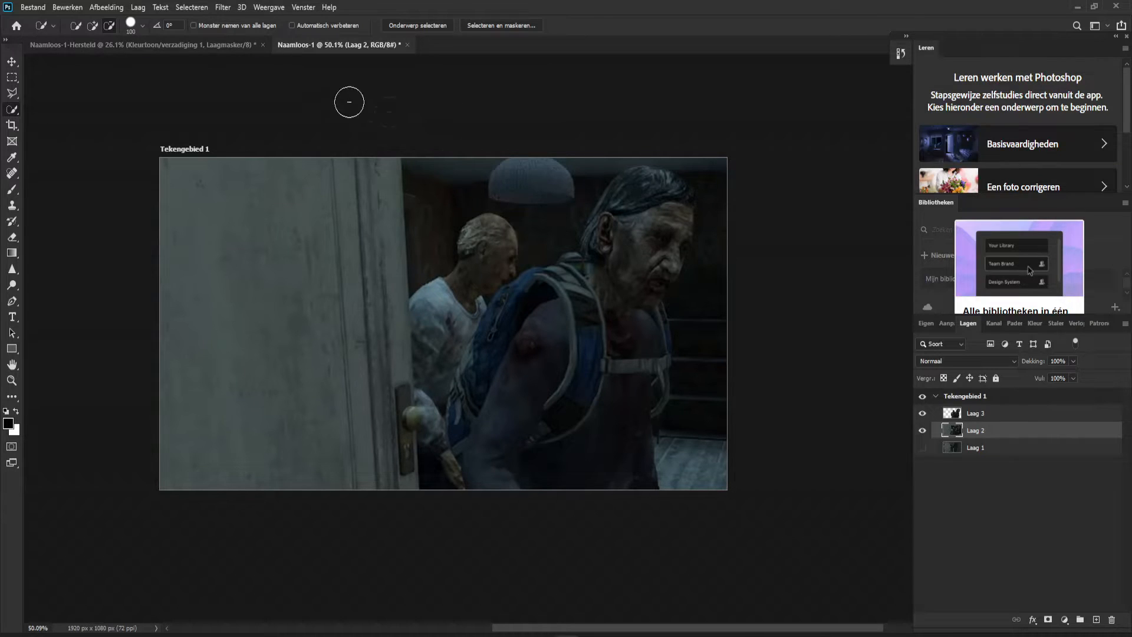
Step: Open the Gaussian Blur filter for Laag 2 and move its dialog clear of the artboard
click(222, 7)
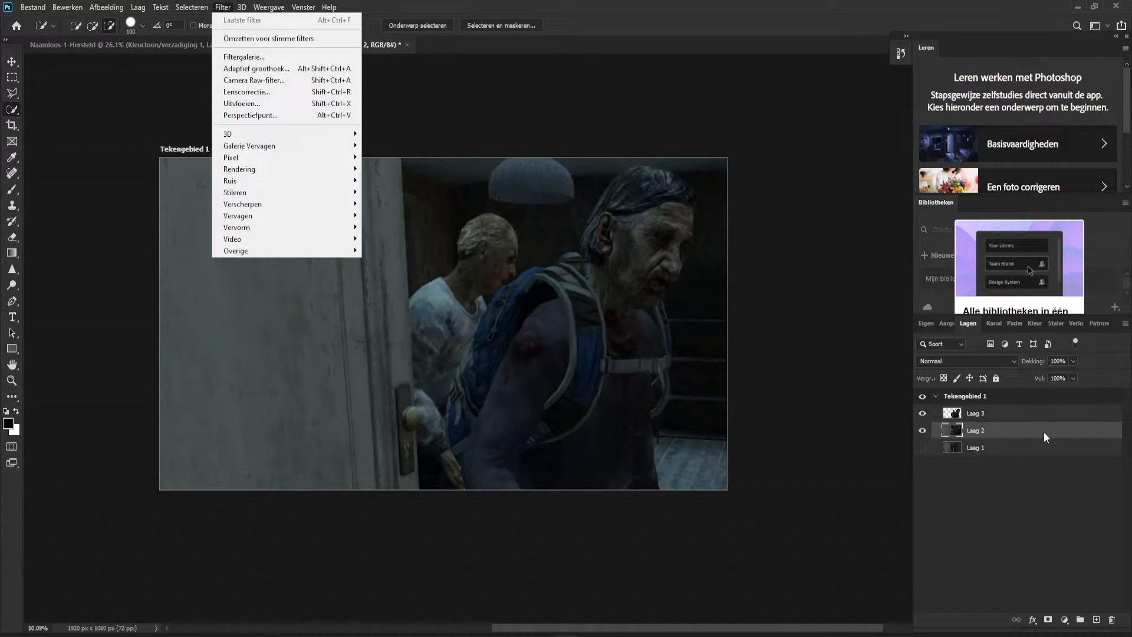
click(1043, 431)
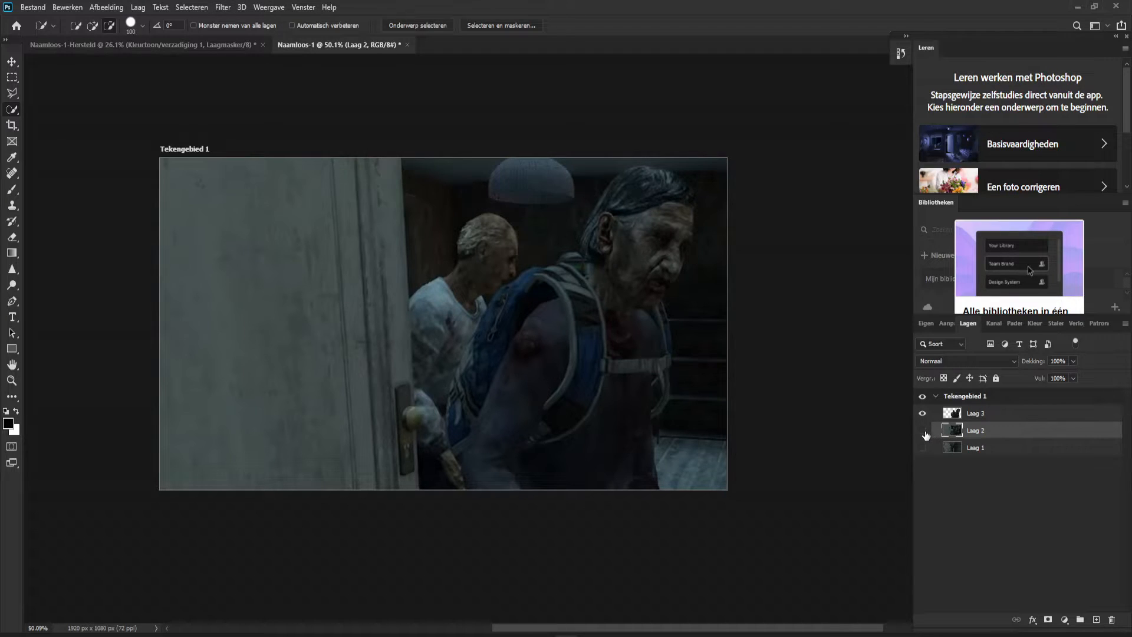
click(923, 431)
click(223, 7)
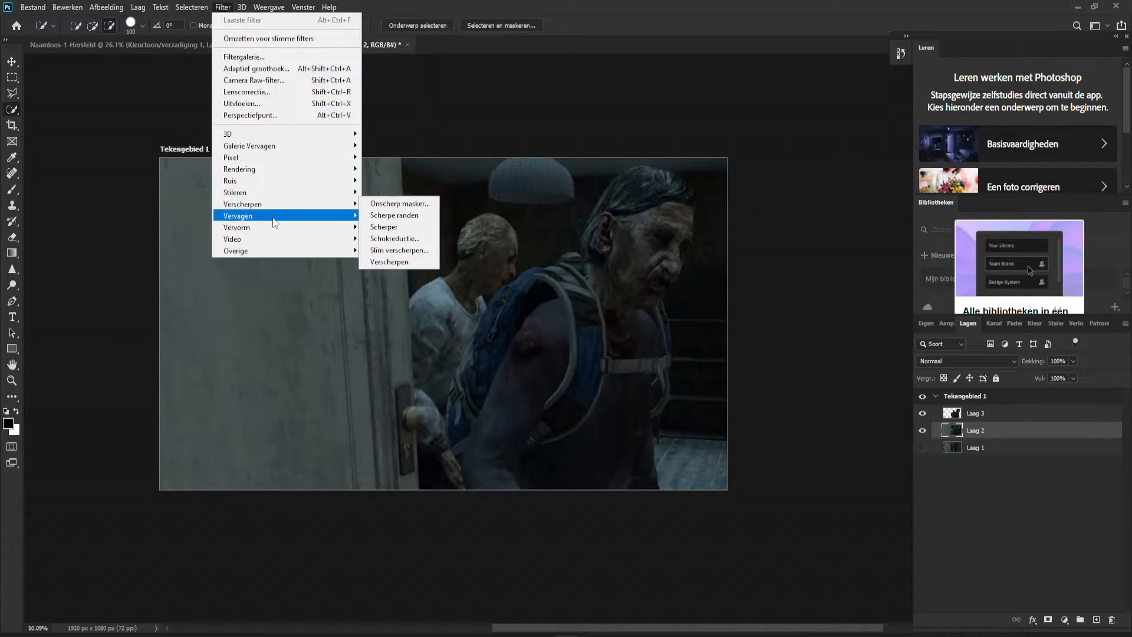
mouse_move(274, 223)
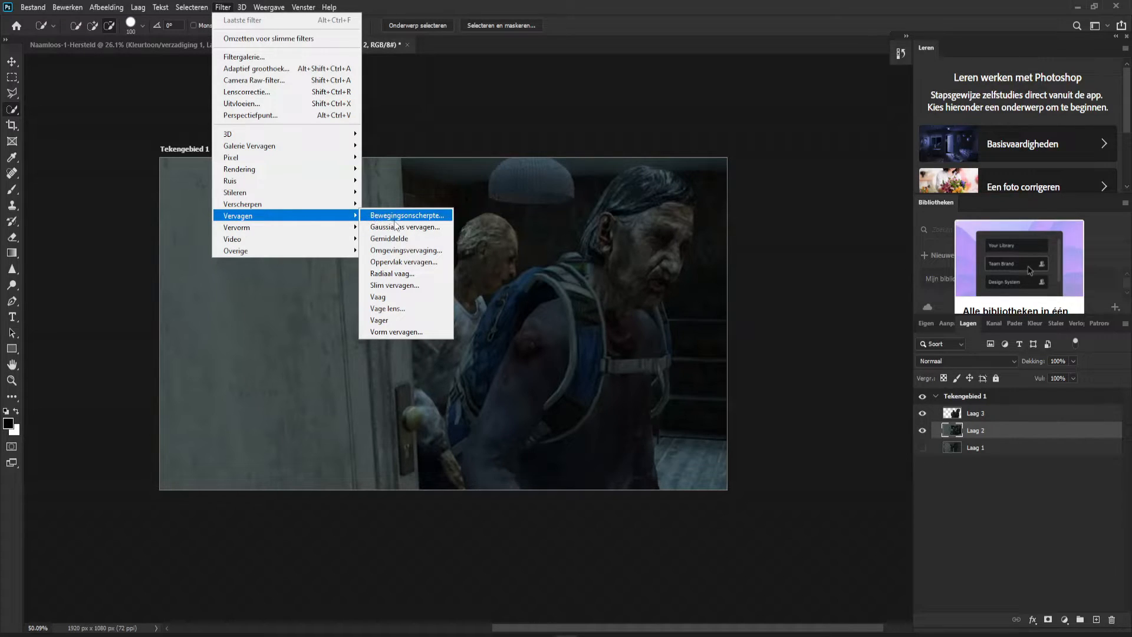
click(428, 230)
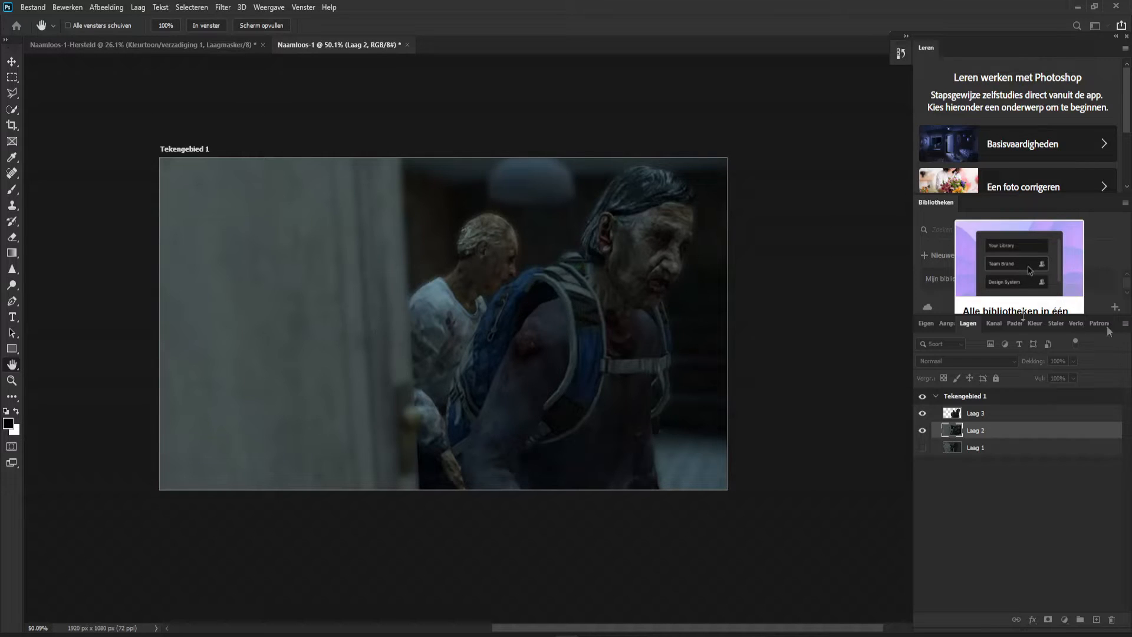
key(ctrl+alt+f)
drag(736, 252, 794, 129)
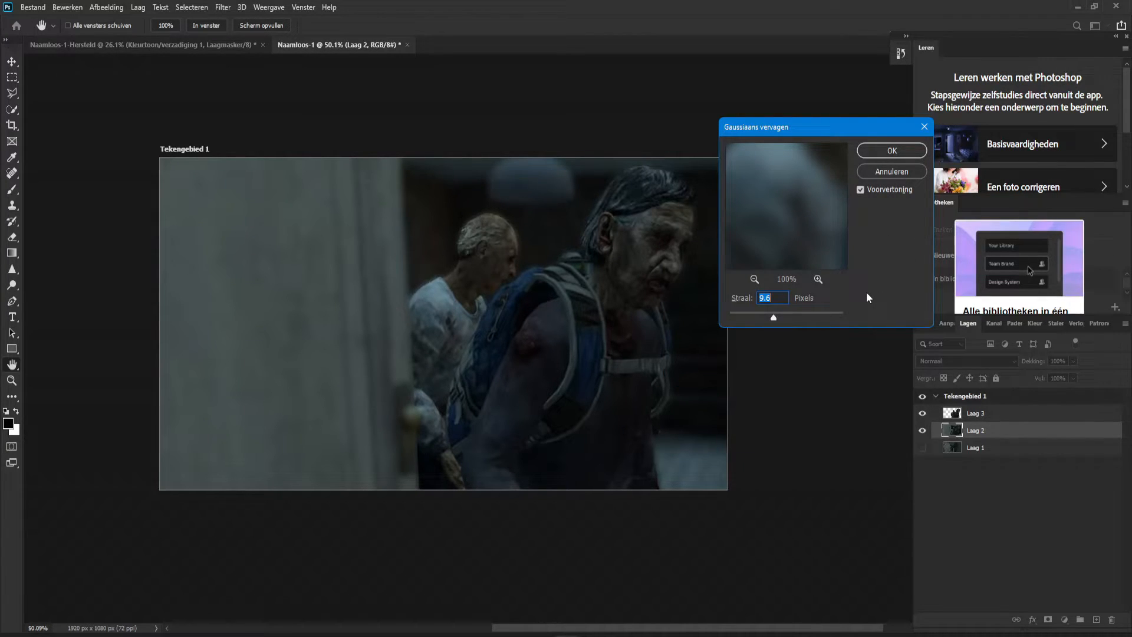
drag(781, 123, 830, 145)
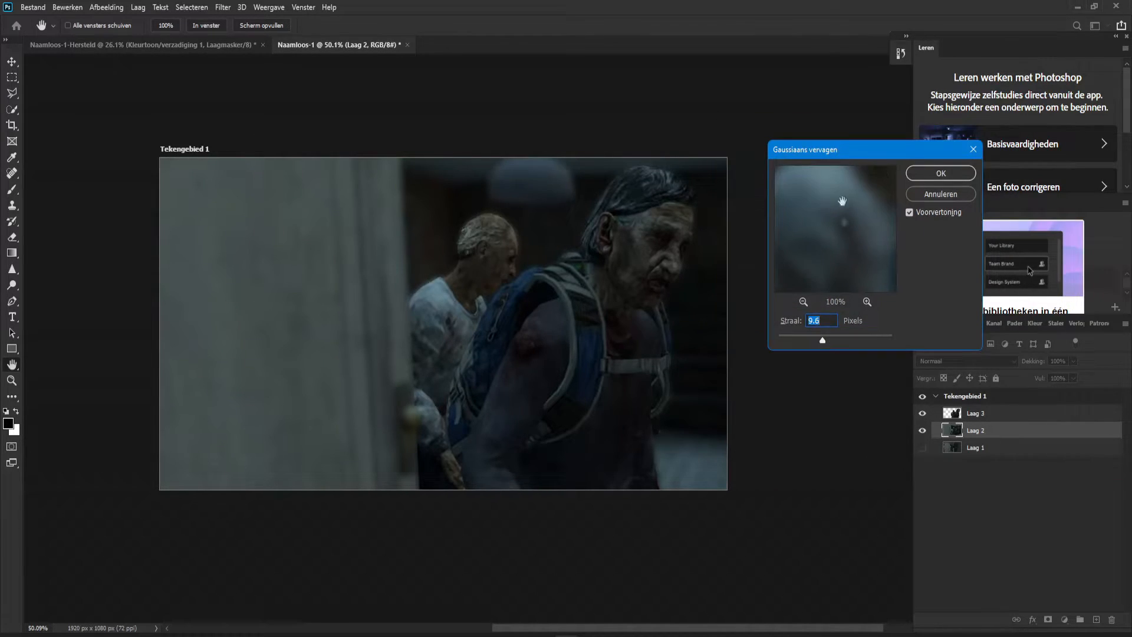
Step: Lower the Gaussian Blur radius to a subtle softening of the background and apply it to Laag 2
drag(822, 342, 785, 345)
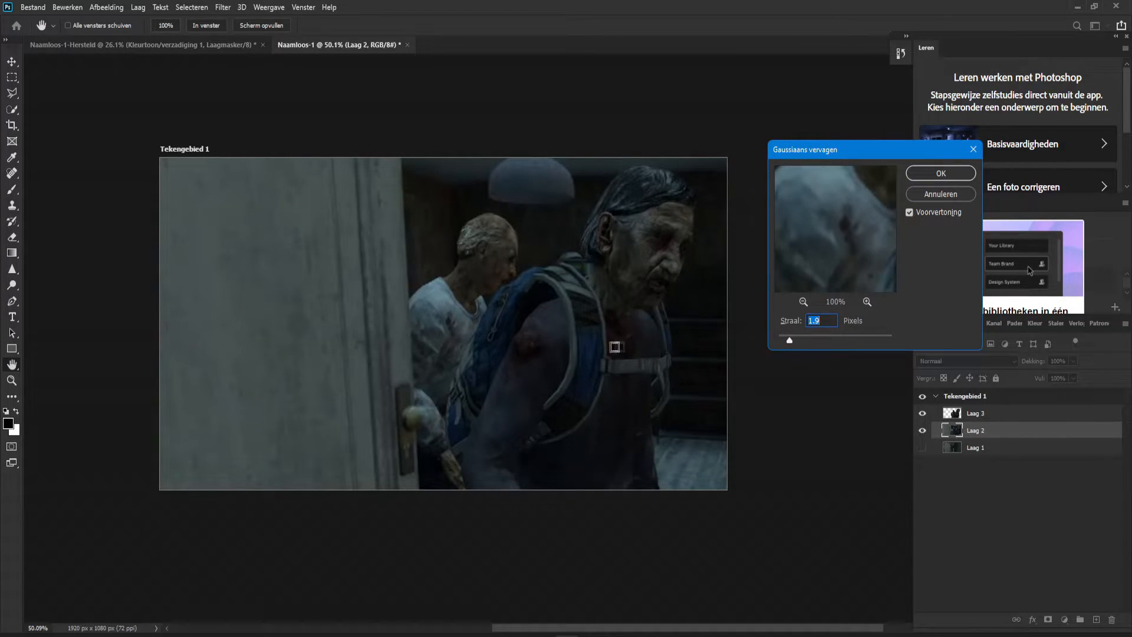
drag(788, 342, 793, 345)
drag(801, 342, 798, 342)
click(941, 173)
key(w)
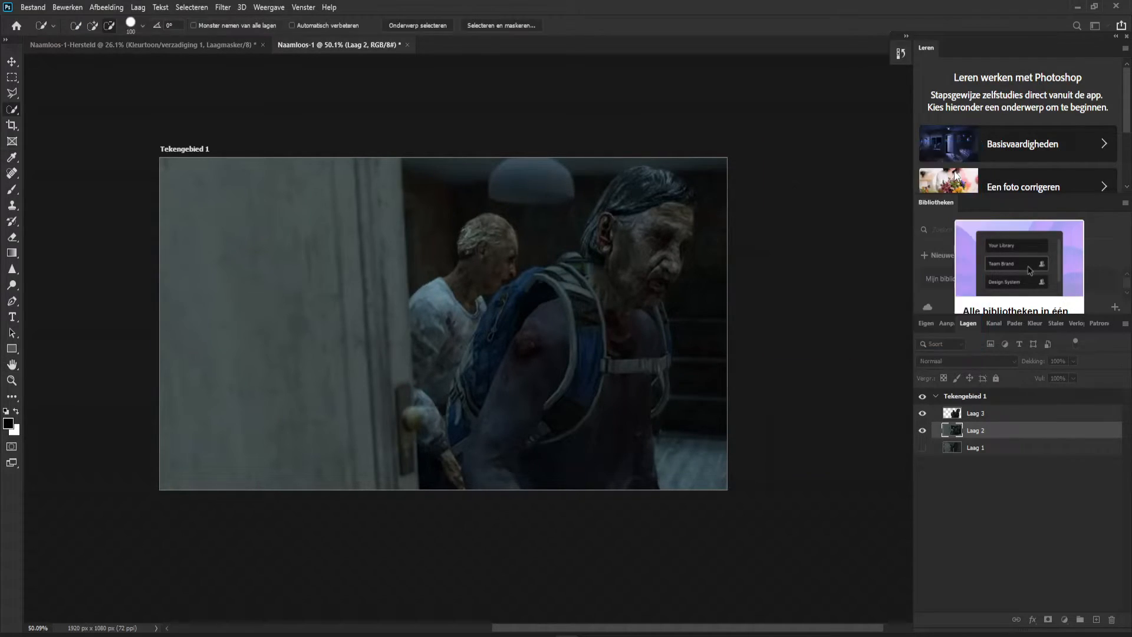
scroll(515, 236, up, 1)
scroll(549, 373, up, 10)
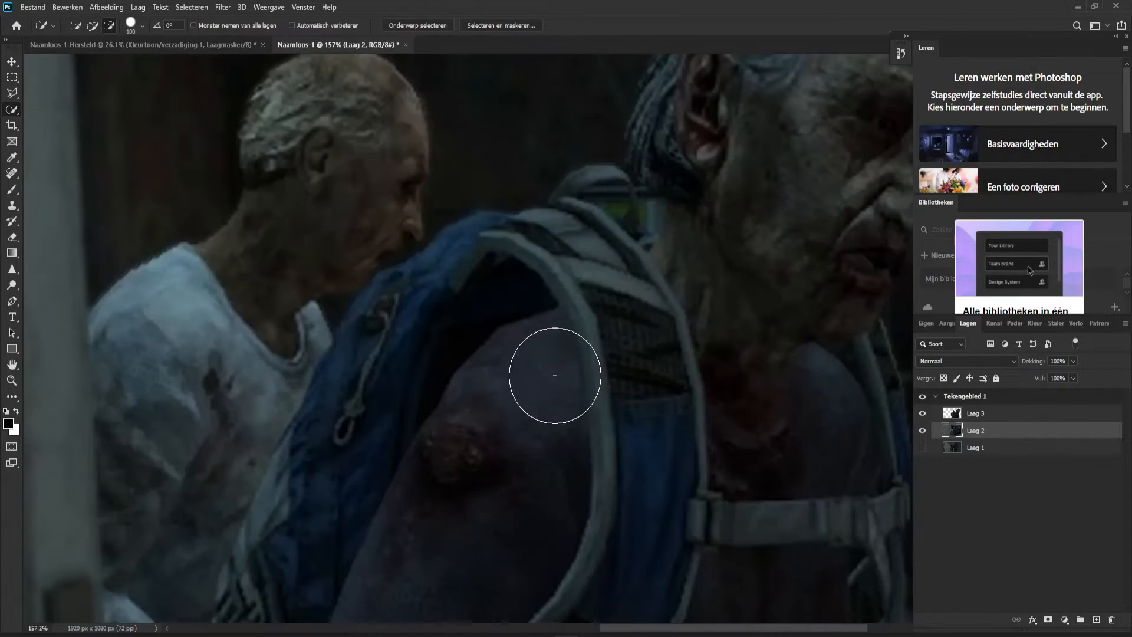
scroll(545, 367, down, 8)
scroll(580, 292, up, 7)
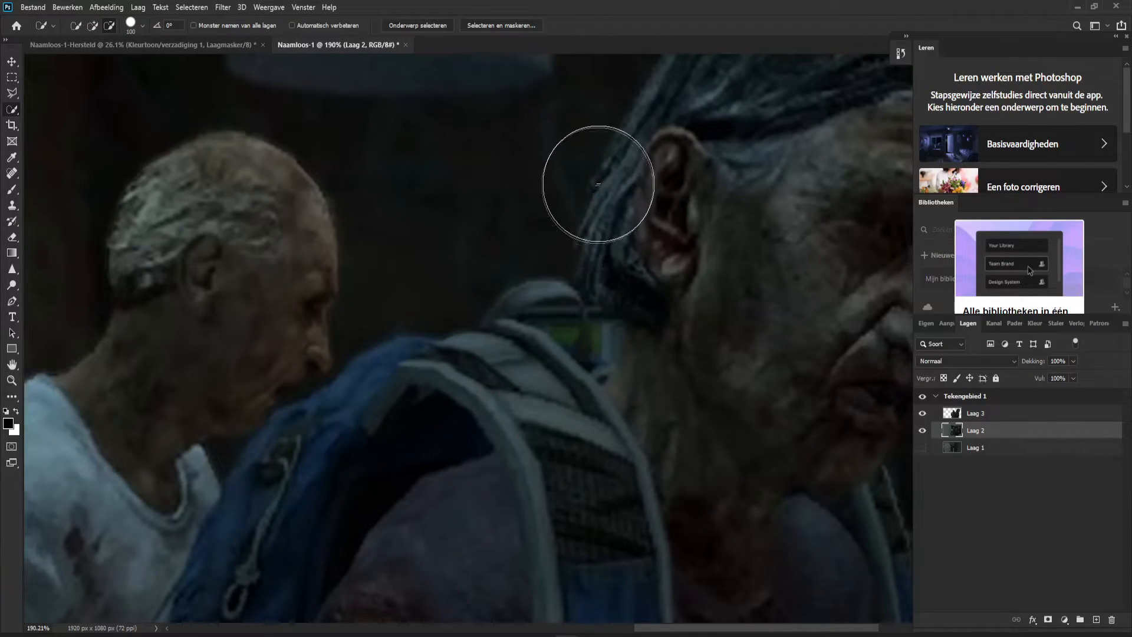
Step: Hide Laag 2 and examine the zombie cutout around the front zombie's backpack carry loop and neck, with Laag 2 shown again for comparison
scroll(519, 214, up, 1)
click(922, 431)
click(921, 431)
click(921, 432)
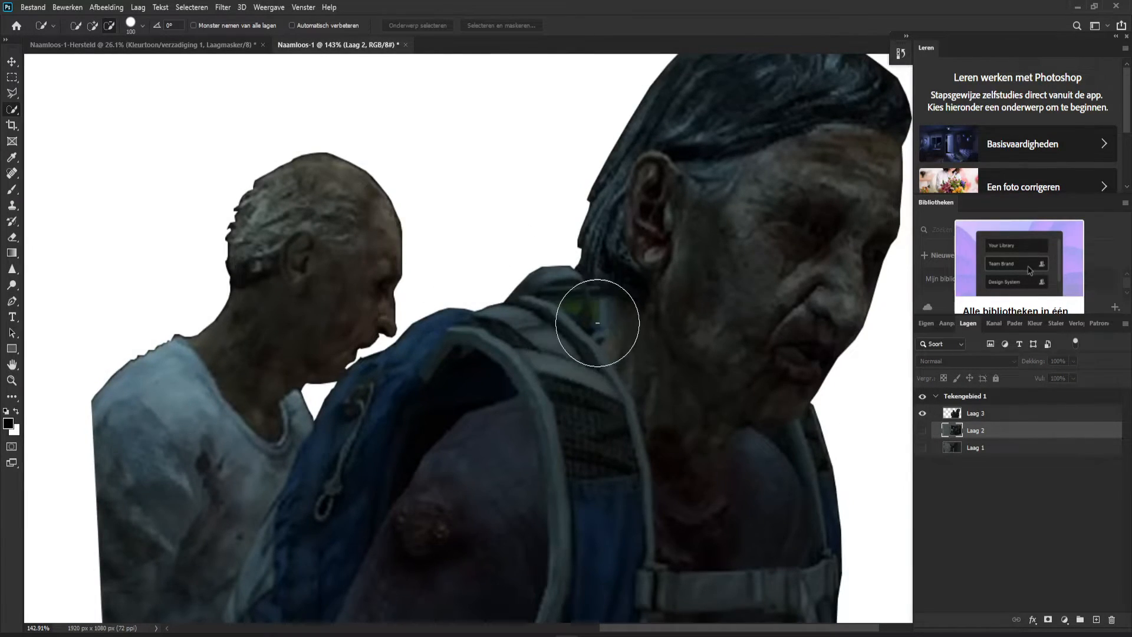
scroll(593, 330, up, 10)
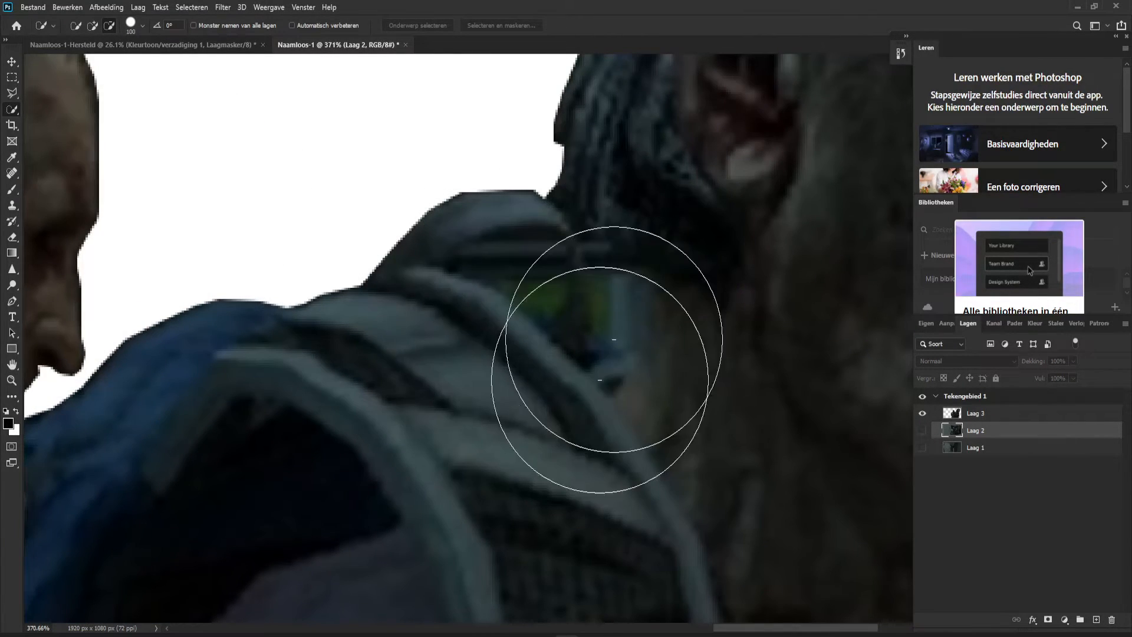
scroll(539, 288, down, 1)
scroll(546, 297, down, 5)
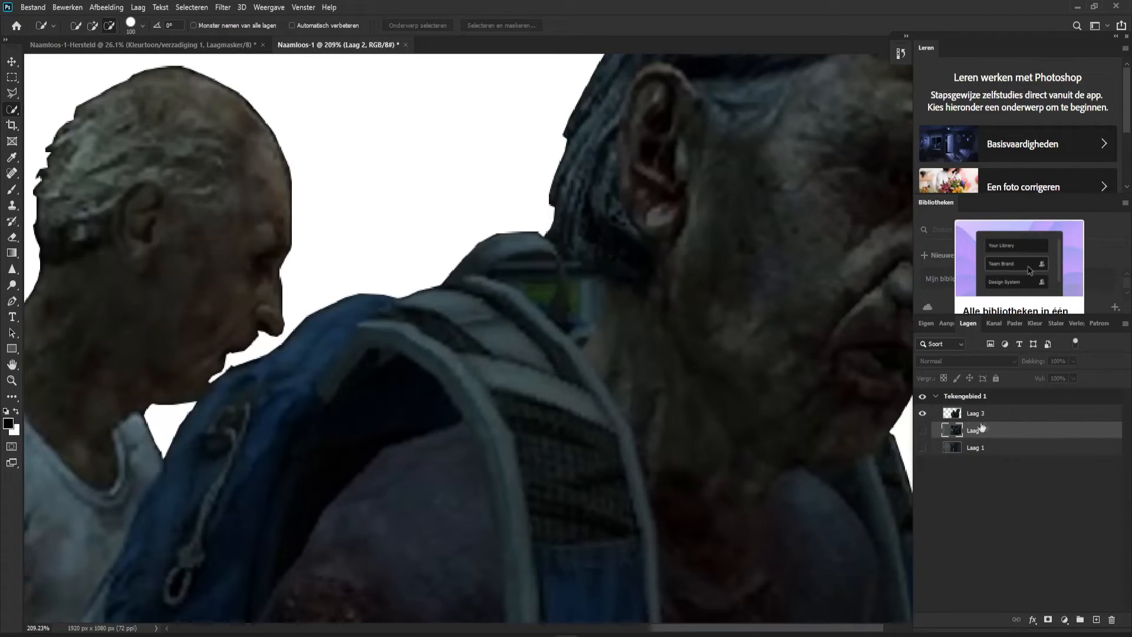
click(921, 431)
click(1003, 403)
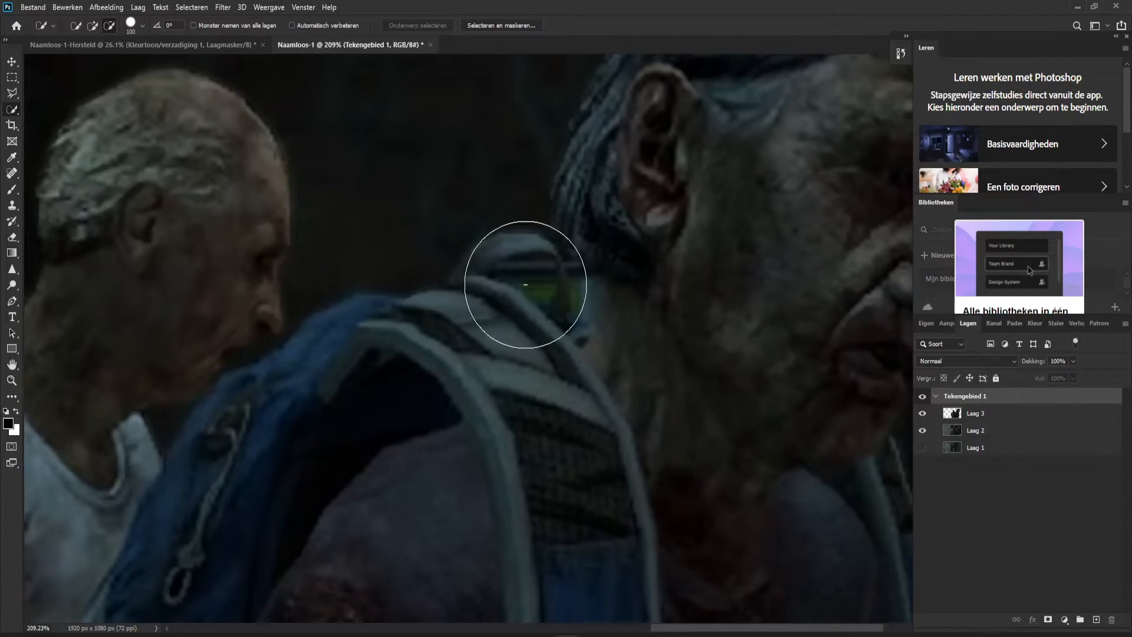
scroll(525, 282, down, 4)
scroll(552, 206, up, 4)
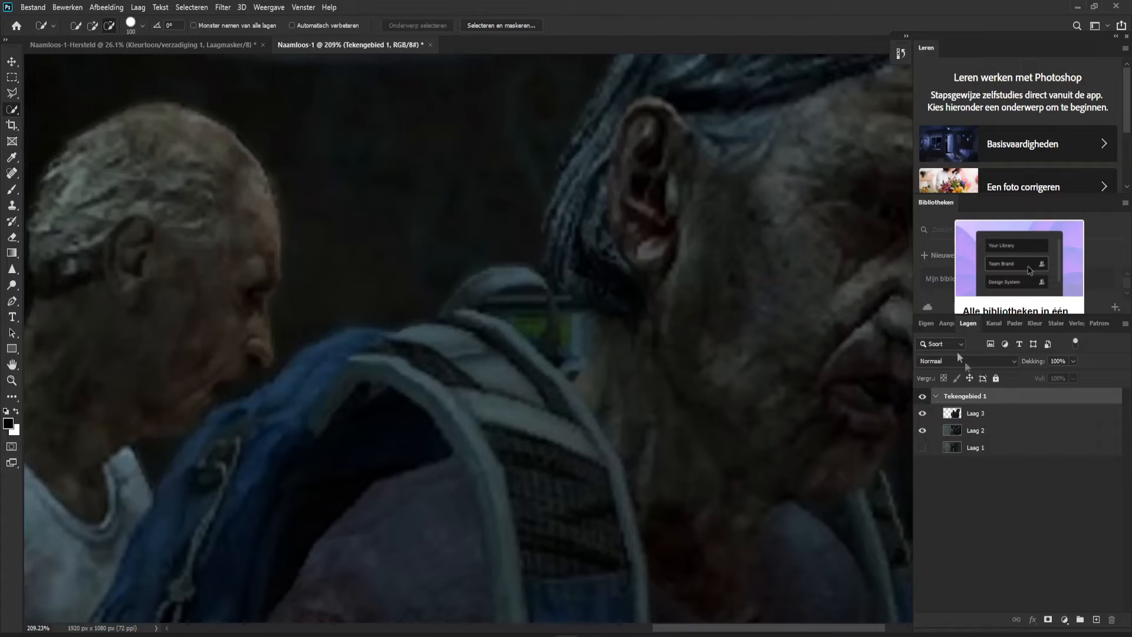
Step: On Laag 3, trace a closed Pen path around the opening inside the backpack's carry loop
click(1002, 414)
click(12, 301)
scroll(548, 330, up, 5)
click(521, 333)
click(513, 327)
click(507, 322)
click(494, 315)
click(483, 307)
click(475, 306)
click(459, 299)
click(445, 295)
click(435, 291)
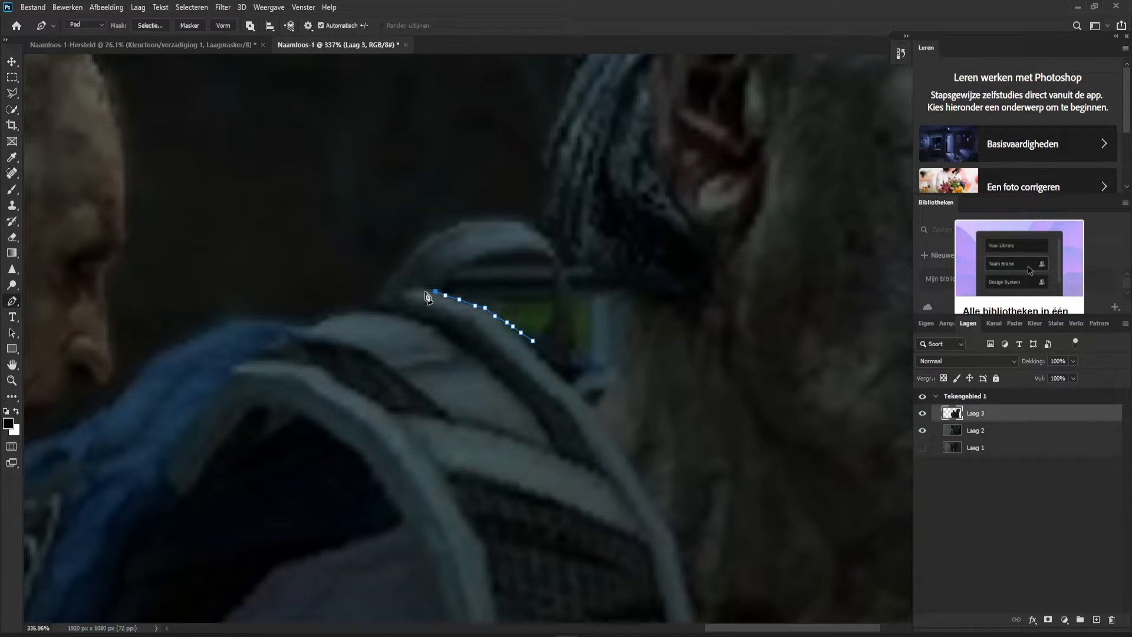
click(424, 288)
click(455, 270)
click(495, 256)
click(545, 253)
click(553, 264)
click(554, 291)
click(555, 311)
click(550, 324)
click(542, 335)
click(536, 343)
Step: Turn the carry loop path into a new anti-aliased selection with a 0 pixel feather and clear that area from Laag 3
right_click(533, 311)
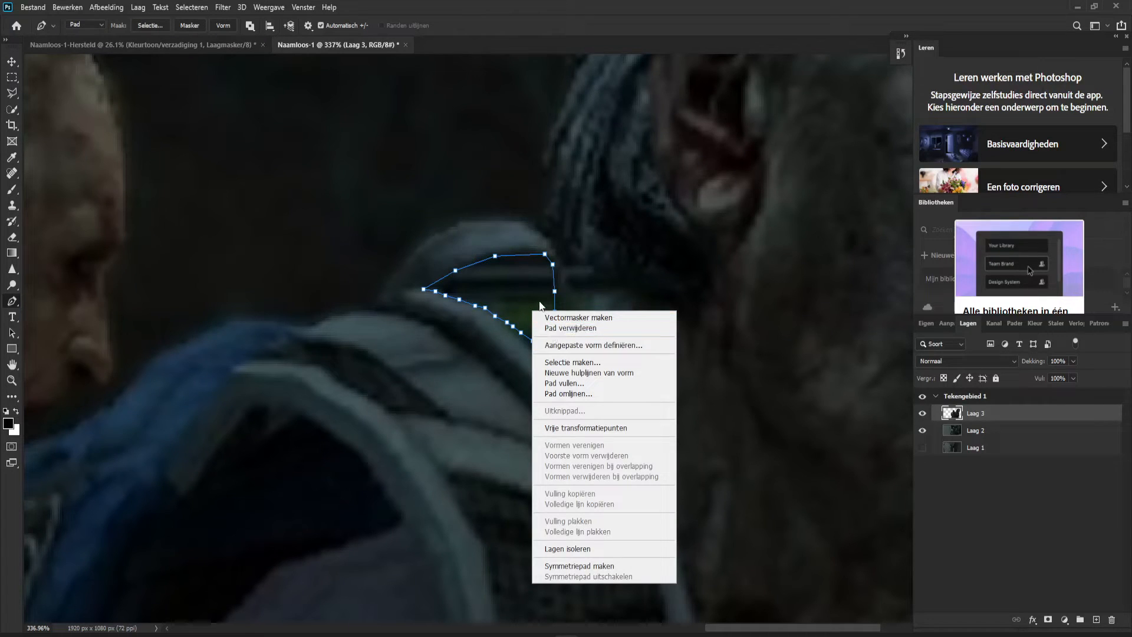
click(589, 362)
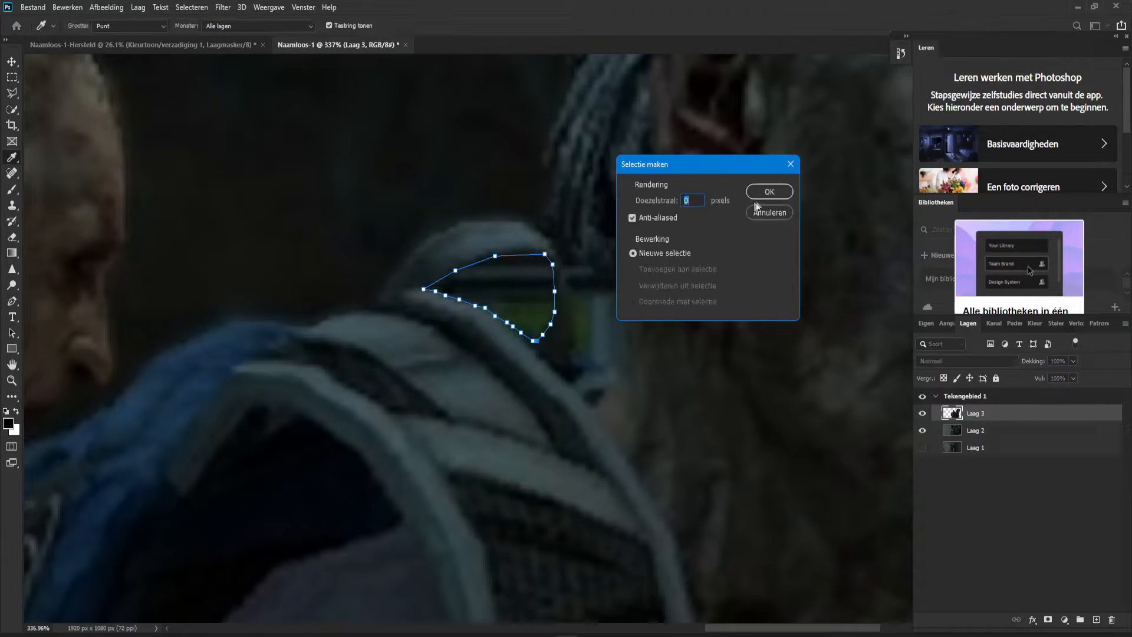
key(Return)
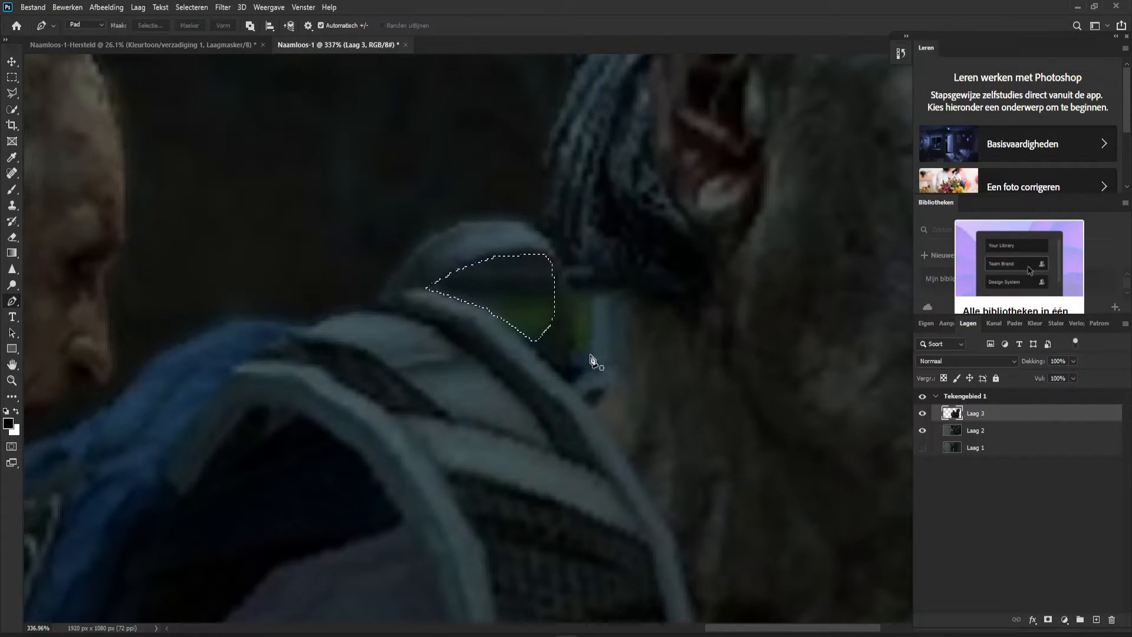
Step: Trace a second Pen path around the gap between the carry loop and the front zombie's neck, hiding Laag 2 to judge the edges
drag(574, 346, 584, 355)
click(573, 325)
click(572, 301)
click(566, 272)
click(922, 431)
click(552, 246)
click(533, 221)
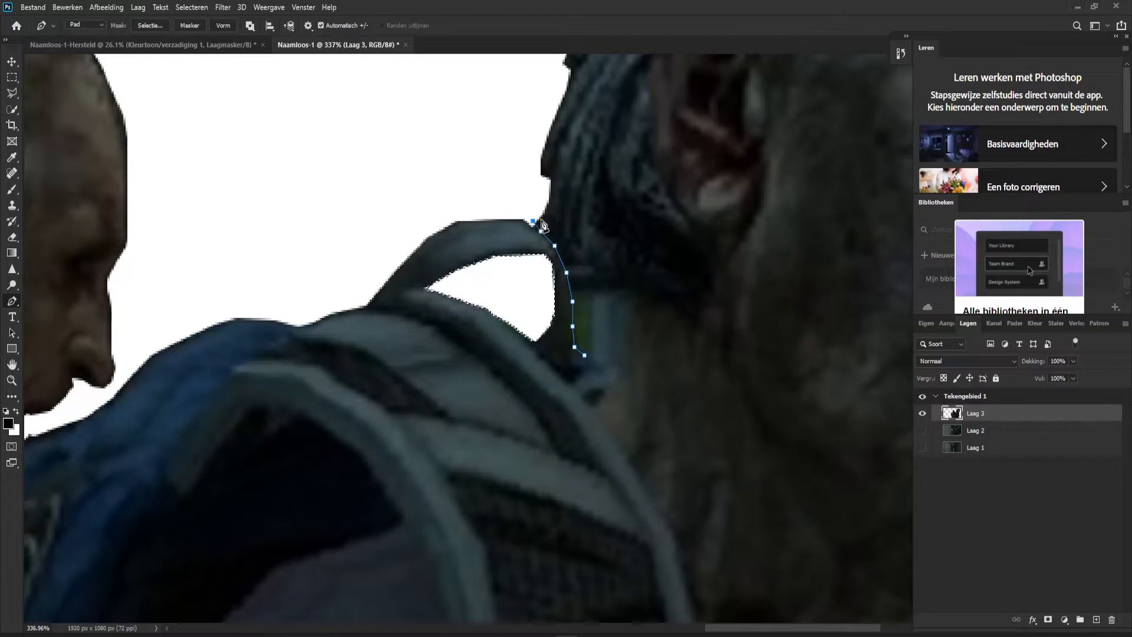
click(588, 262)
click(614, 281)
click(630, 293)
click(630, 318)
click(626, 339)
click(622, 357)
click(618, 367)
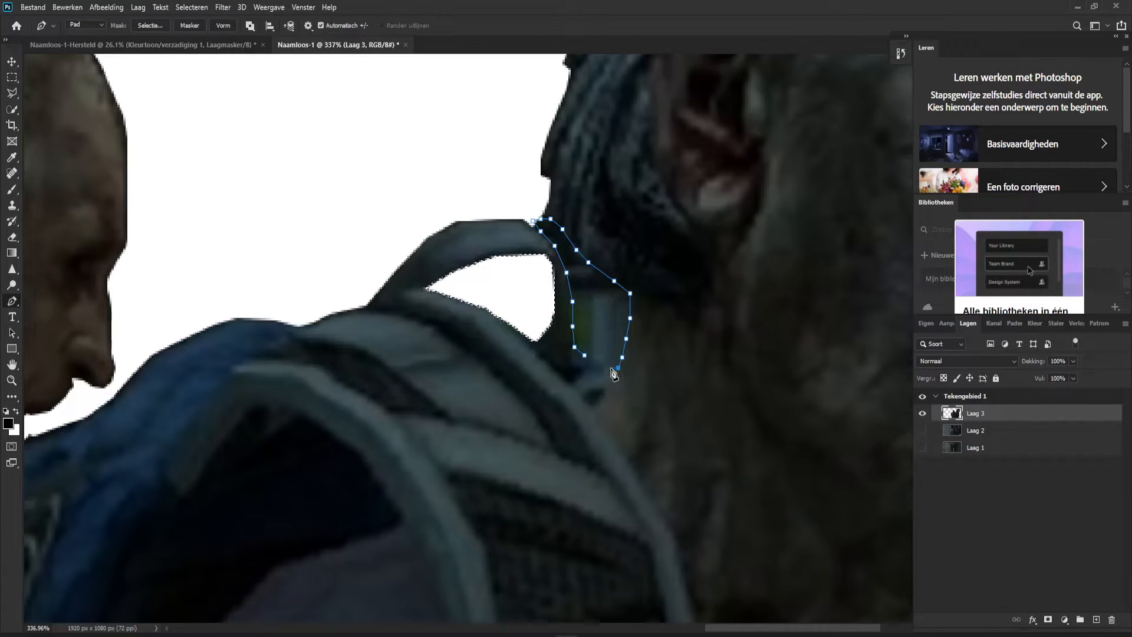
Step: Convert the neck gap path to a selection, delete that area from Laag 3, and deselect
right_click(587, 343)
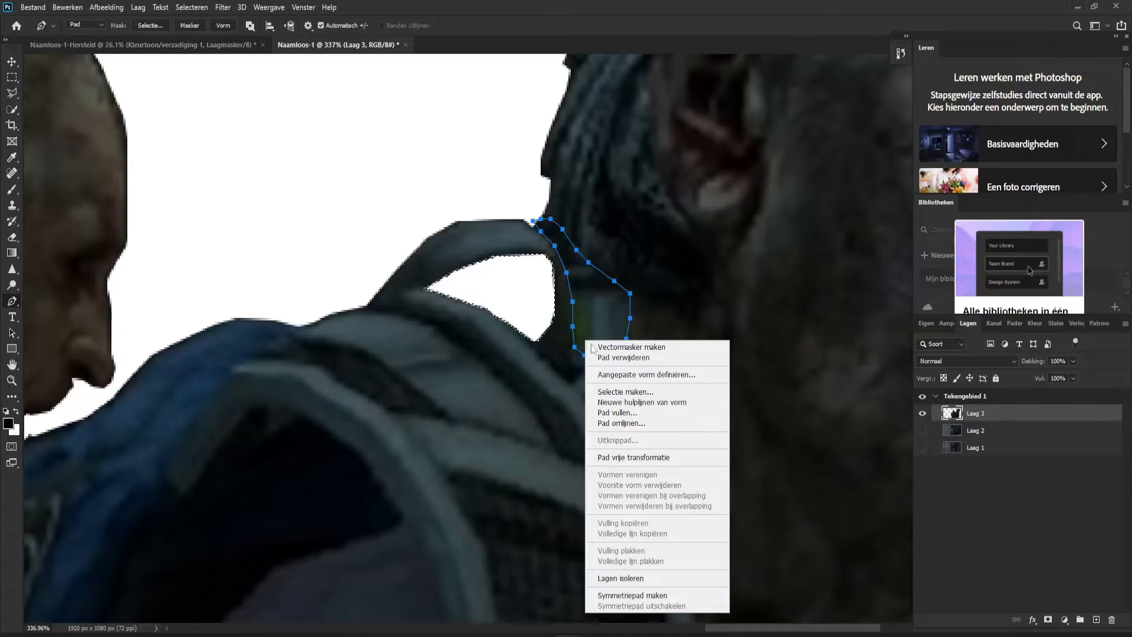
click(625, 391)
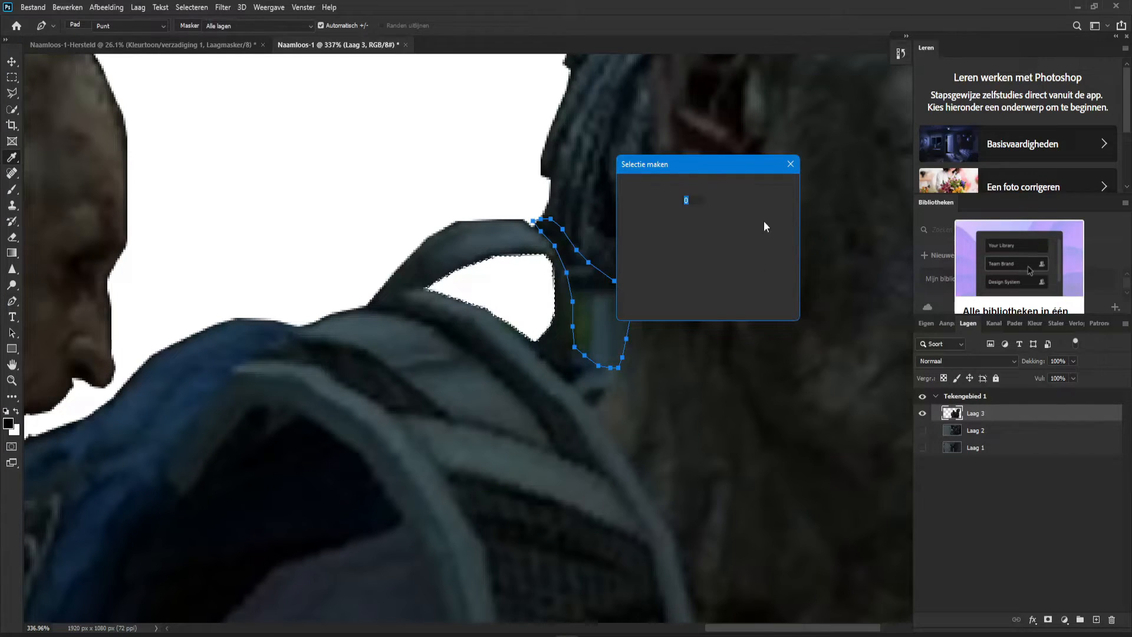
click(773, 193)
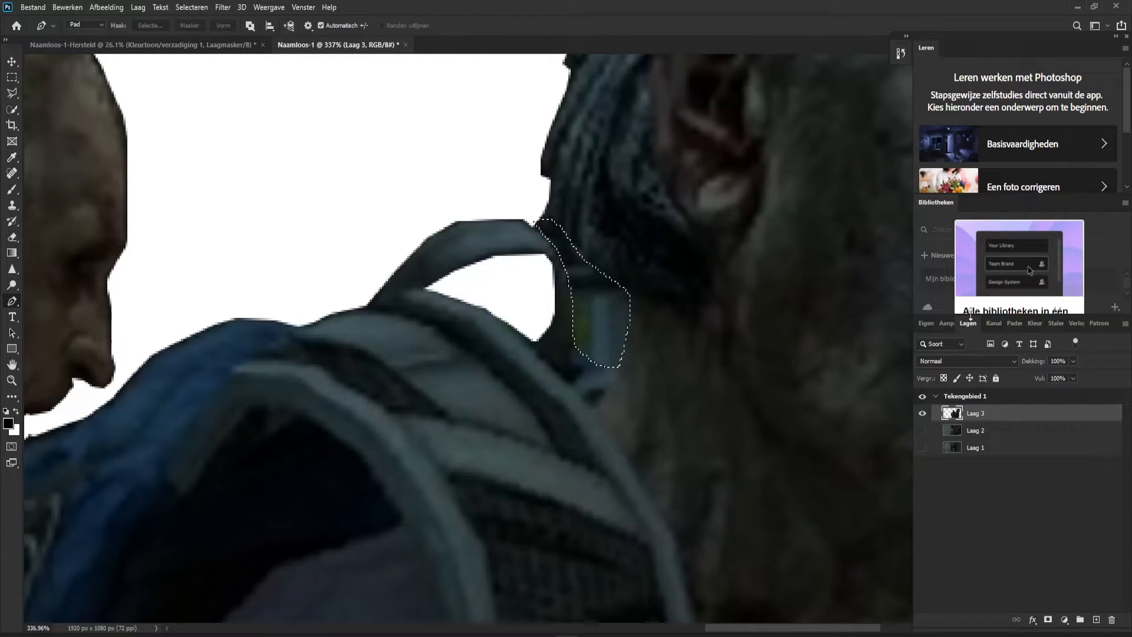
key(Delete)
key(ctrl+d)
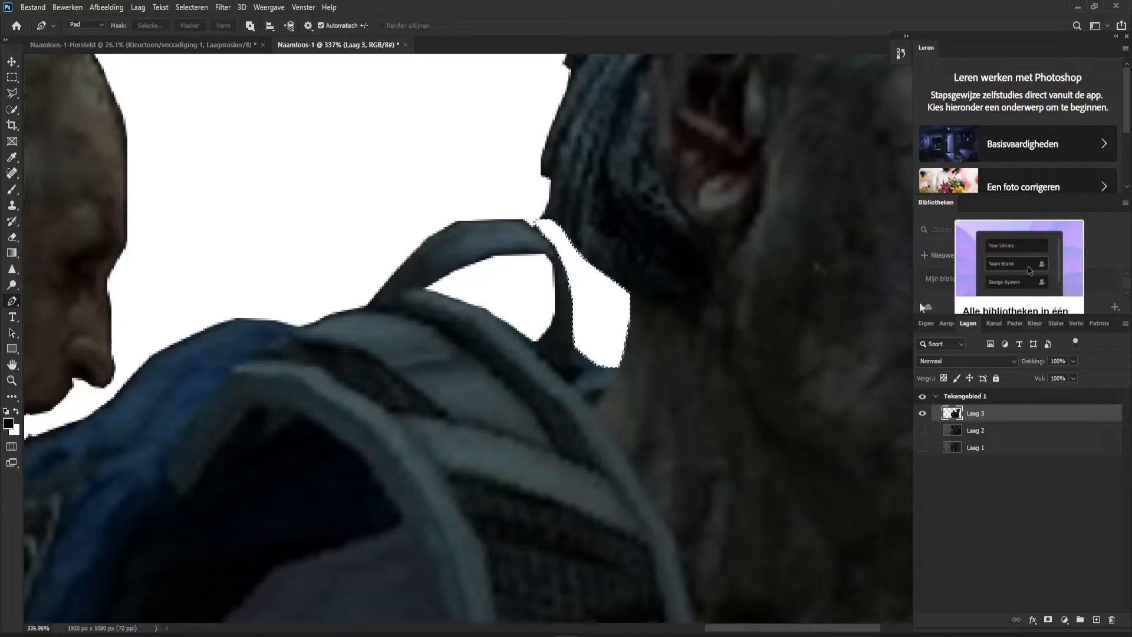
Step: Show Laag 2 behind the cutout again, switch to the Quick Selection tool, and review the whole artboard
click(922, 430)
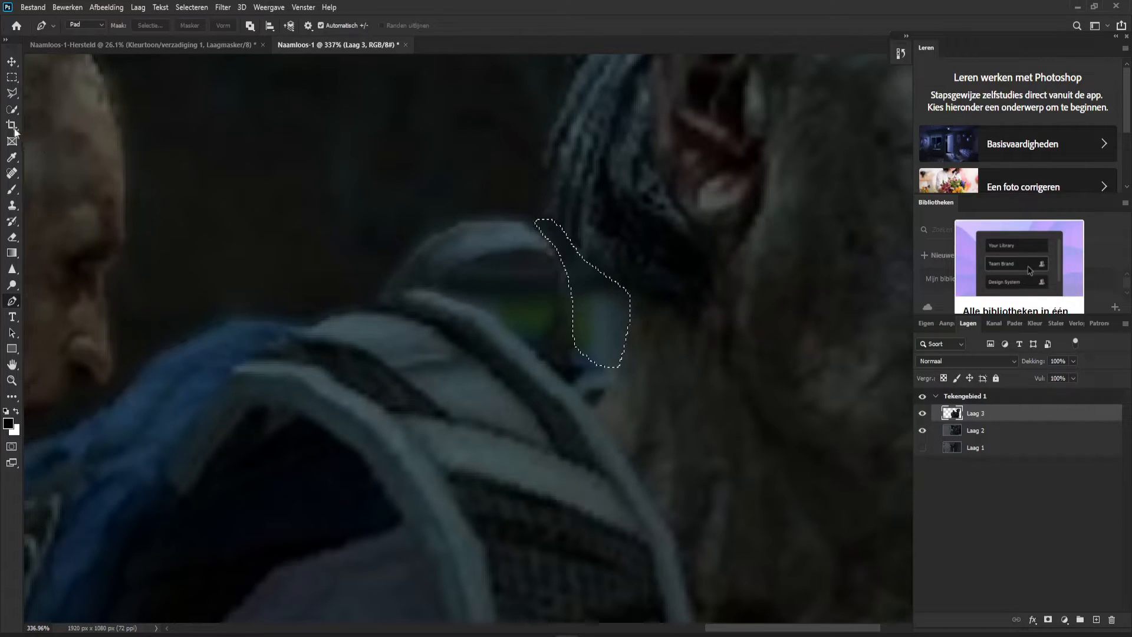
click(12, 109)
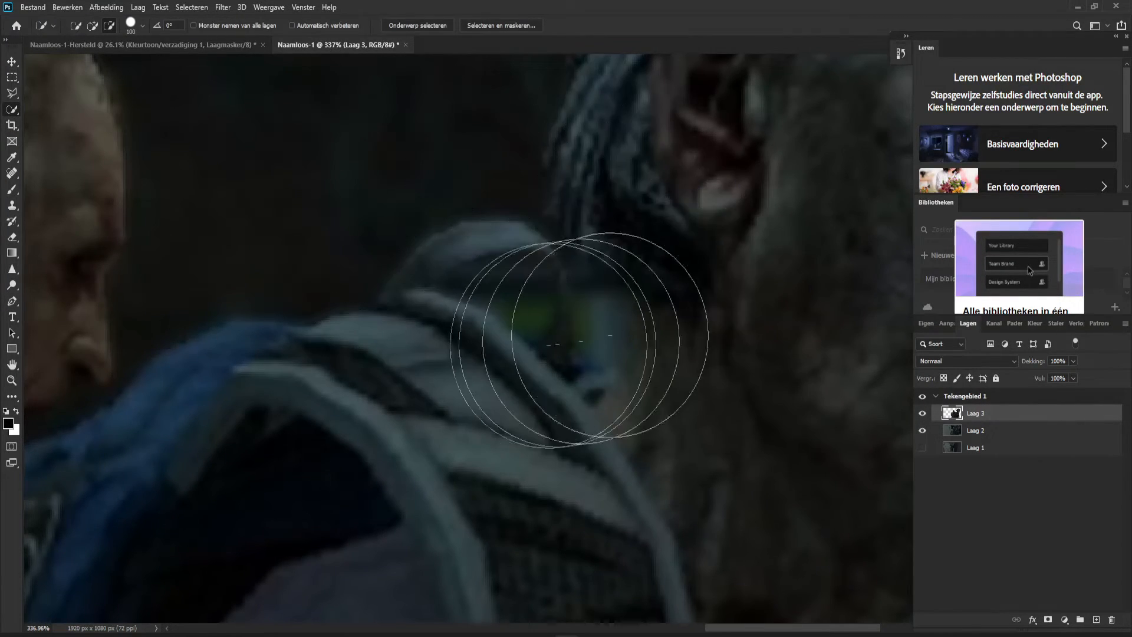
scroll(589, 339, down, 10)
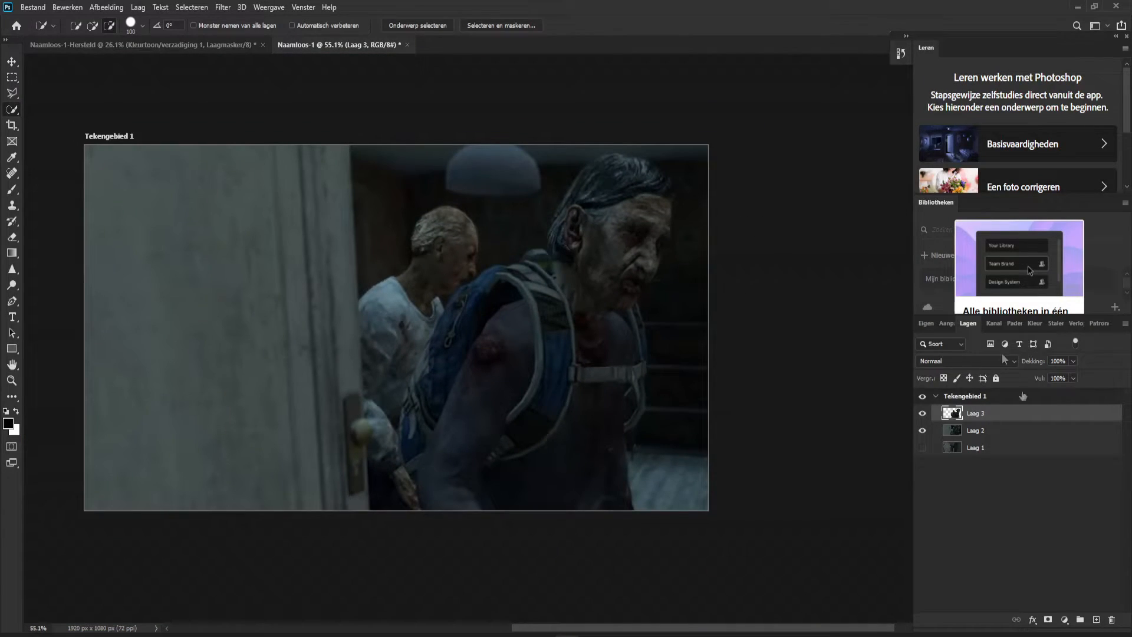
scroll(434, 418, down, 5)
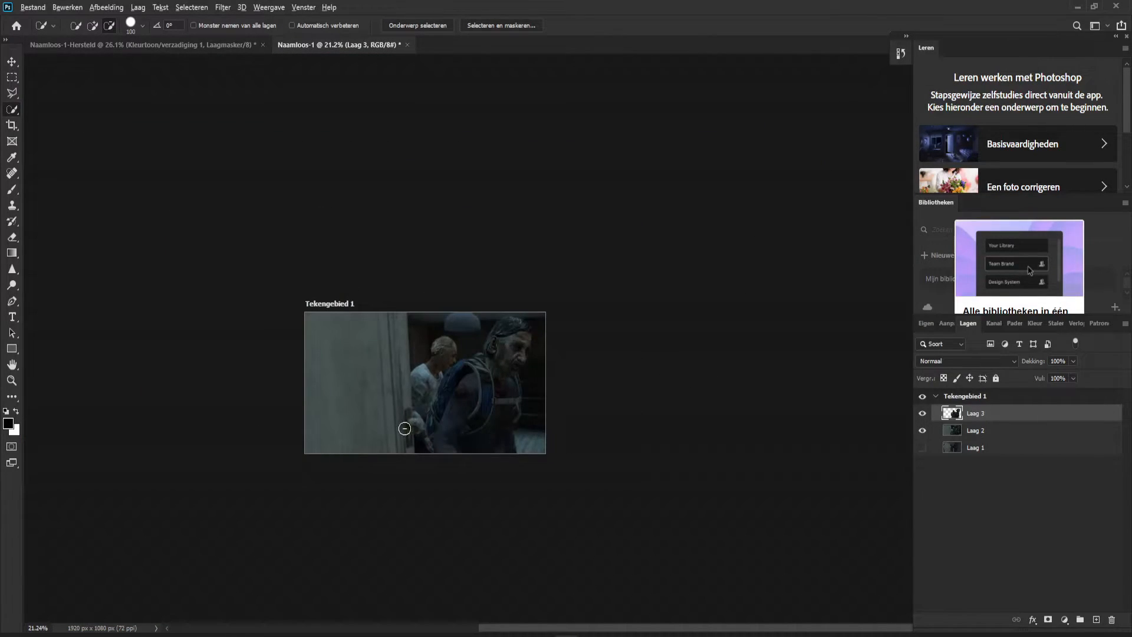
scroll(404, 427, up, 3)
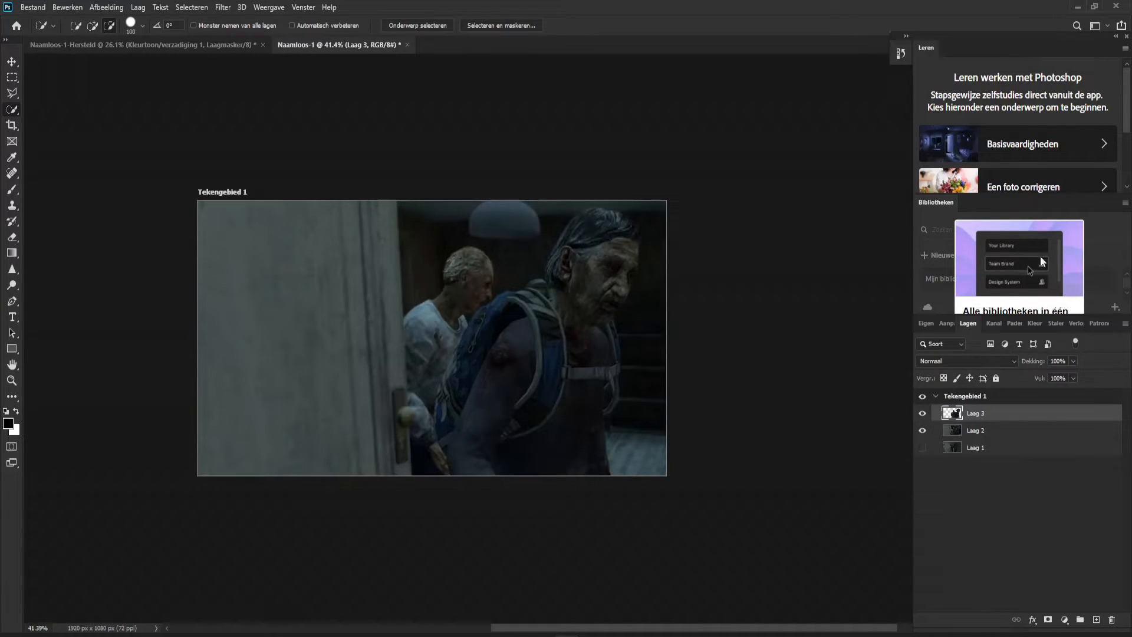
Step: Add a Helderheid/contrast adjustment layer above Laag 3 with brightness 92 and contrast 11
click(948, 325)
click(989, 325)
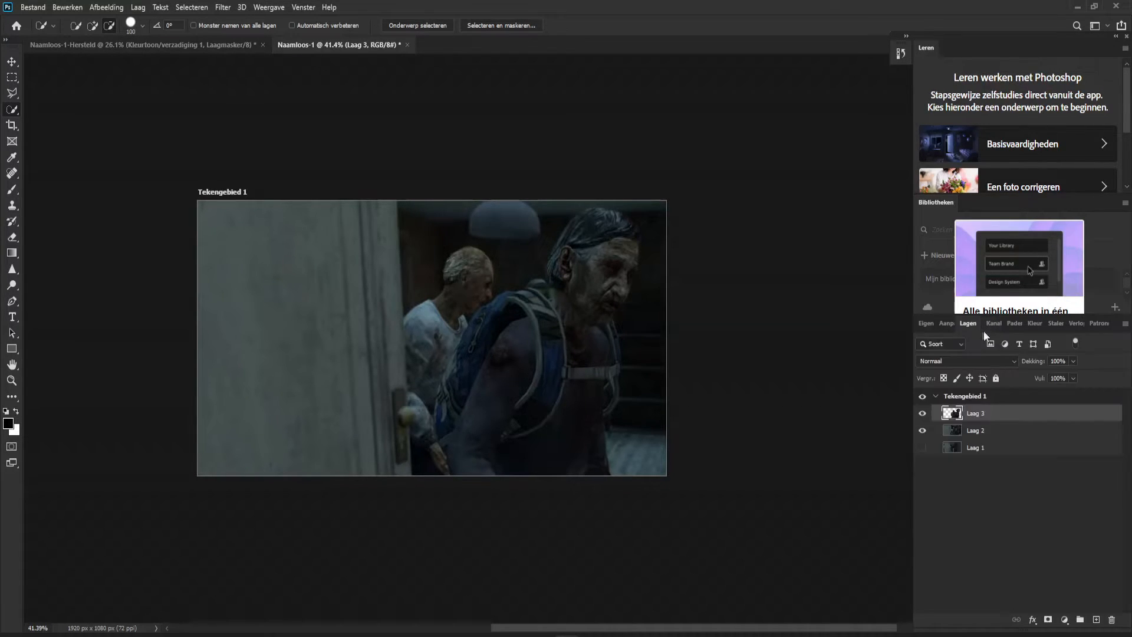
click(946, 322)
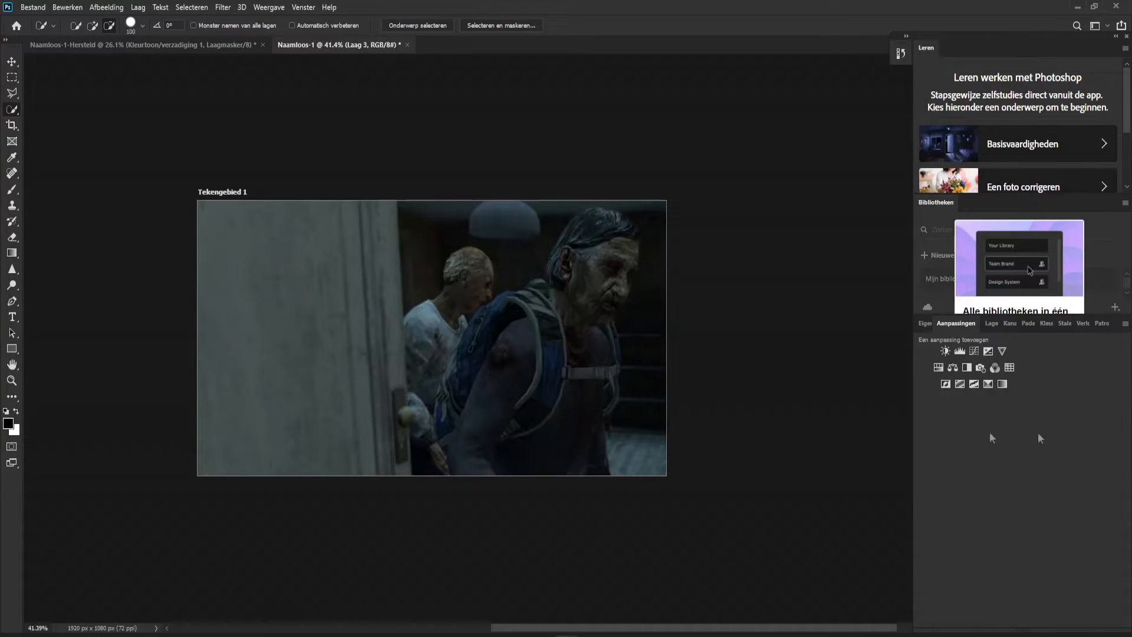
click(945, 352)
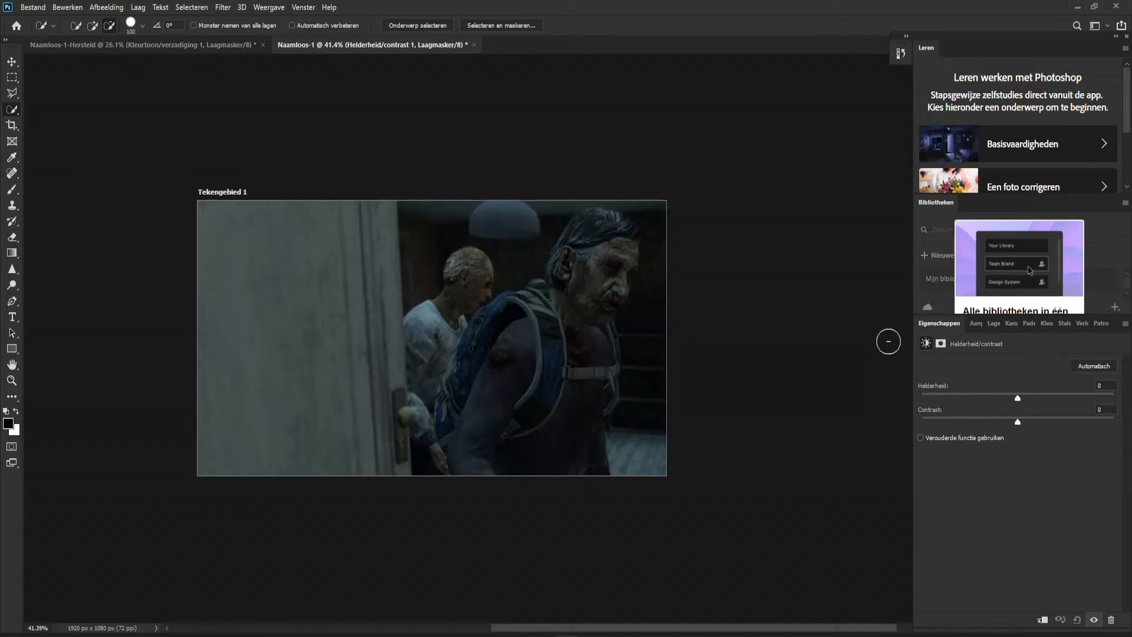
drag(1018, 402, 1057, 402)
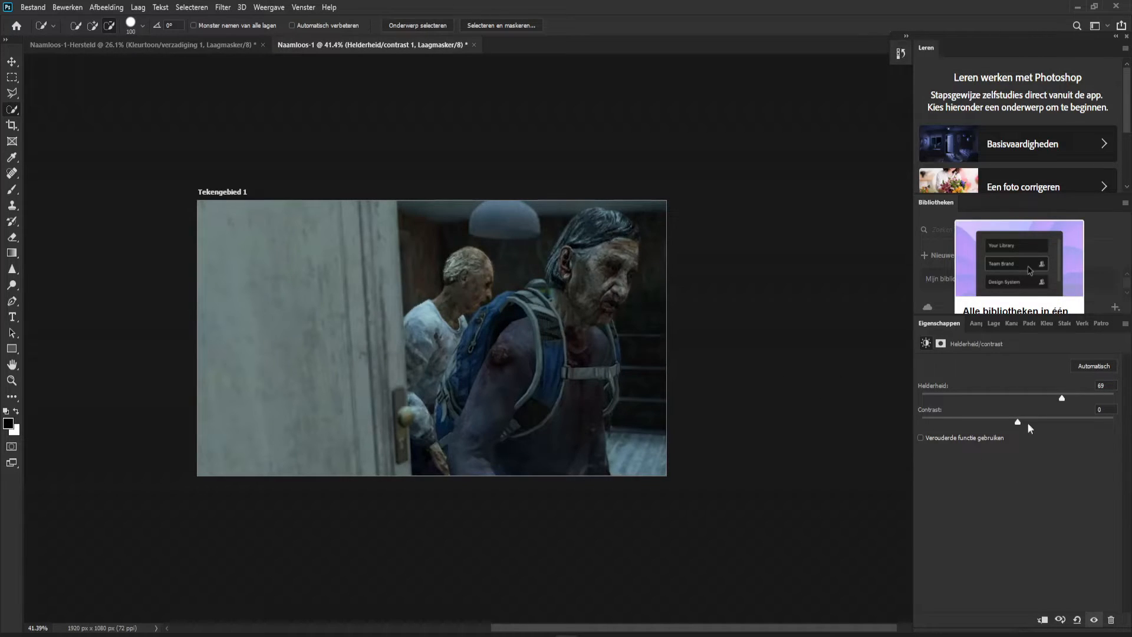
drag(1047, 422, 1083, 398)
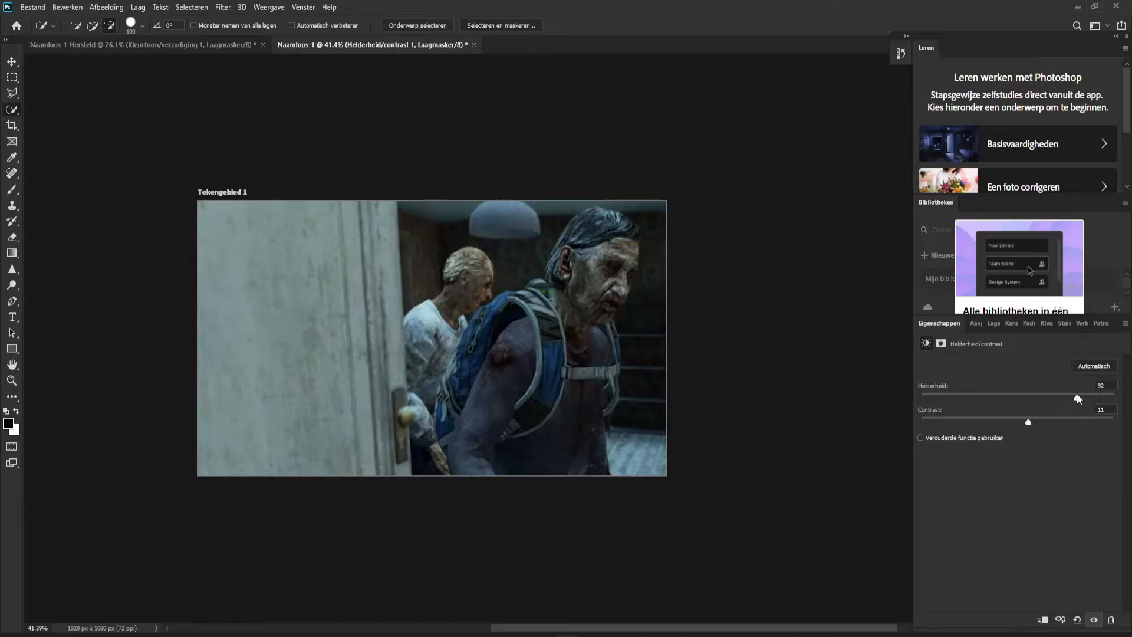
Step: Clip the Helderheid/contrast adjustment layer to Laag 3 so it brightens only the zombies, and keep the adjustment layer active
click(992, 325)
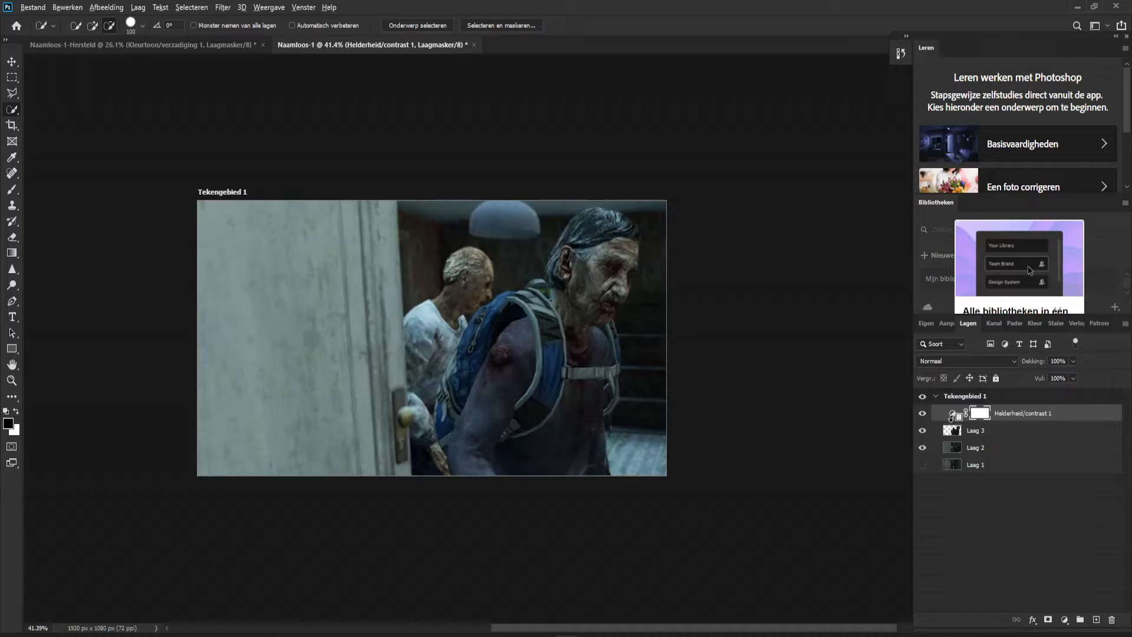
alt+click(952, 416)
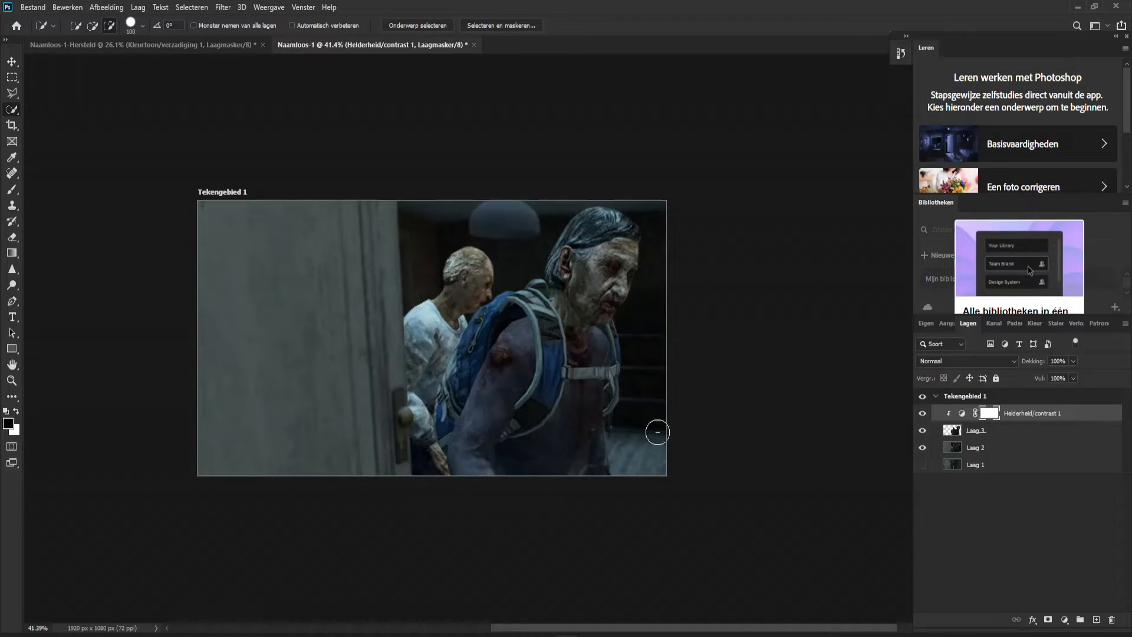
scroll(519, 346, up, 2)
scroll(517, 347, up, 2)
scroll(524, 352, down, 3)
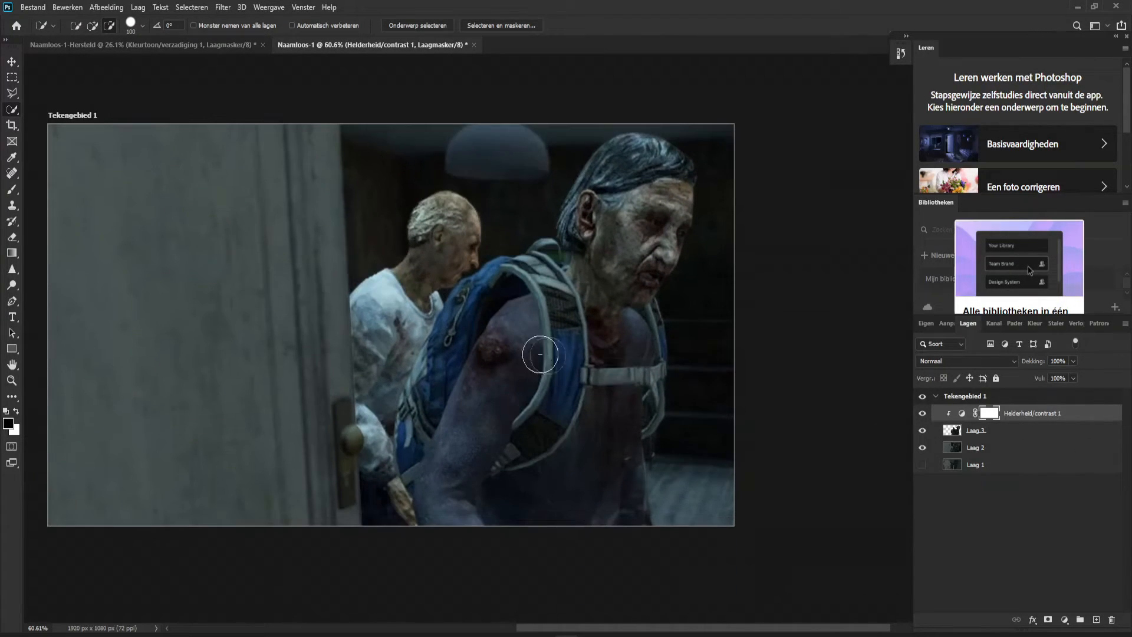
click(991, 439)
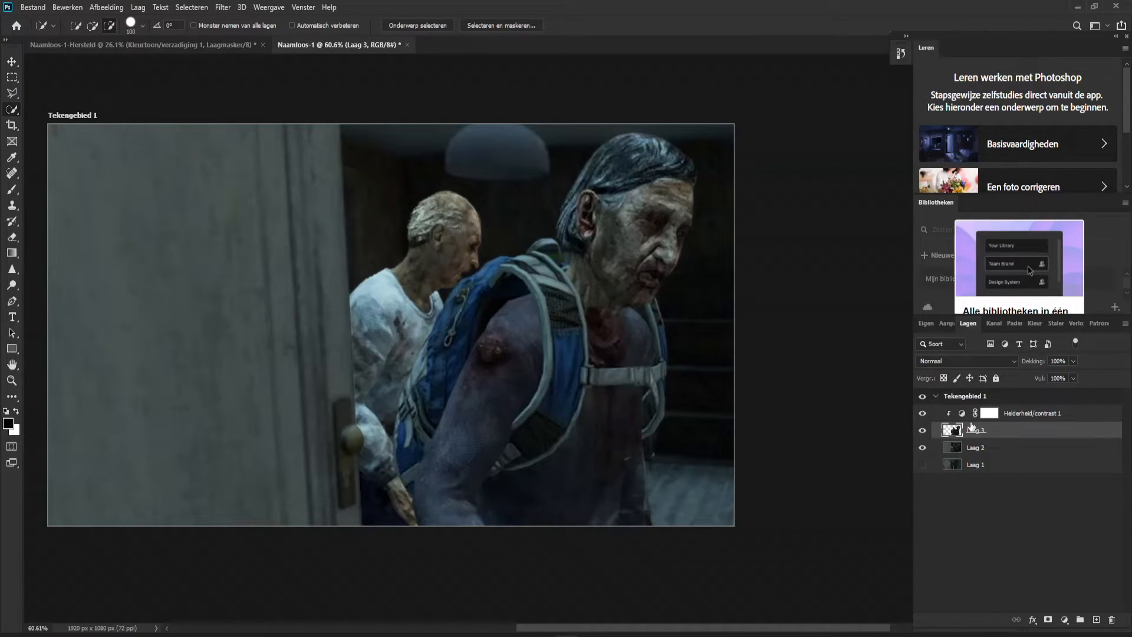
click(1032, 418)
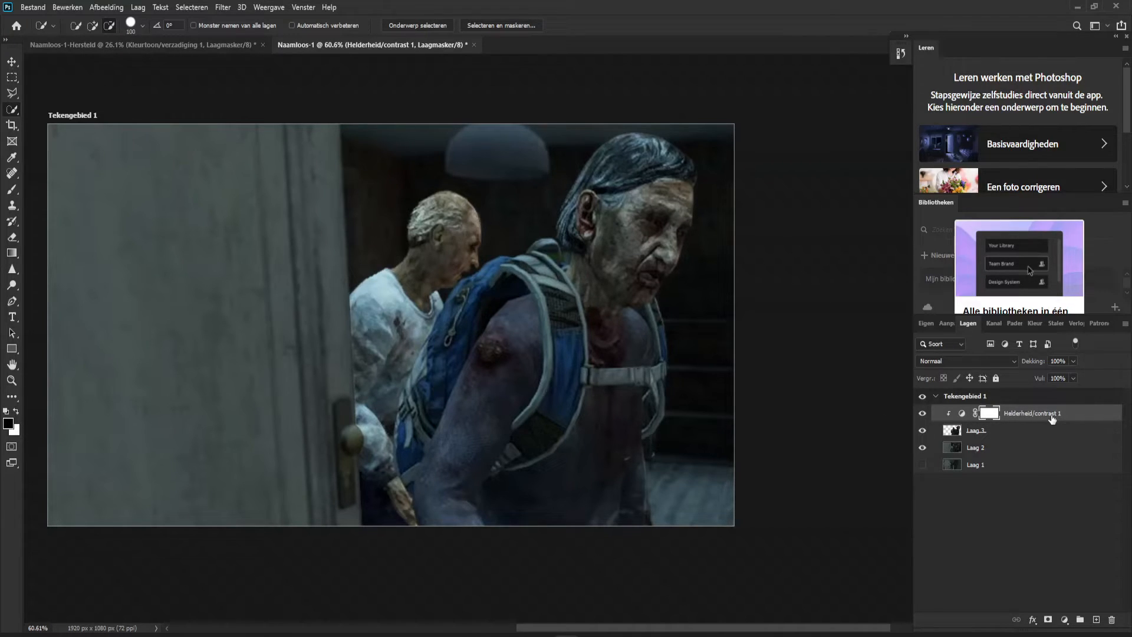
Step: Try placing Laag 2 between the clipped adjustment and Laag 3, and return it beneath Laag 3
click(1000, 449)
drag(997, 456, 1011, 421)
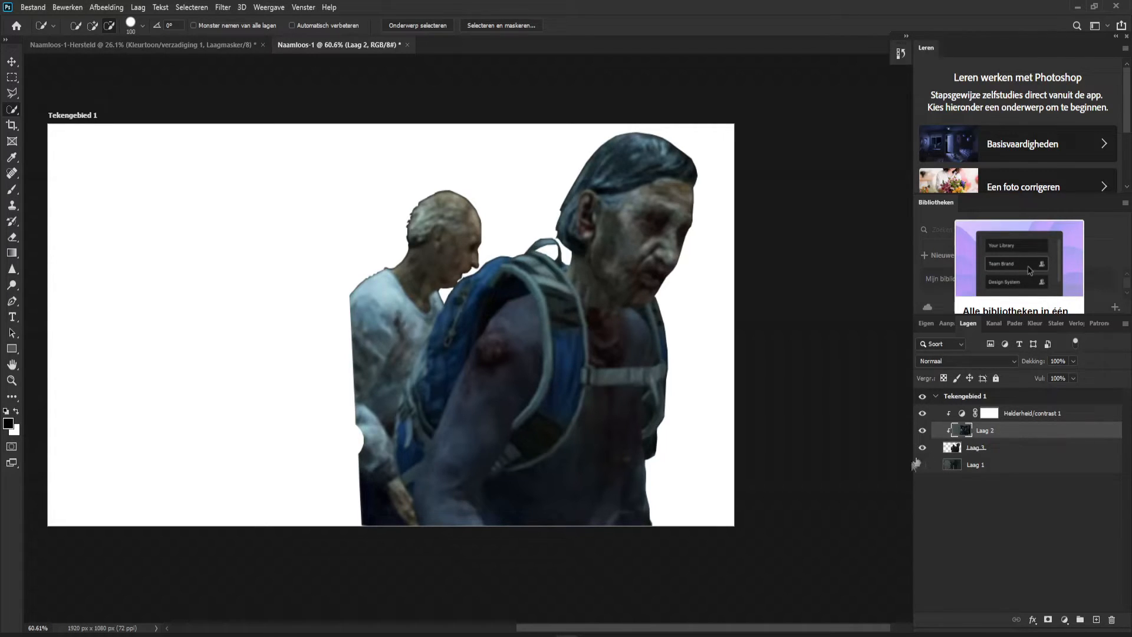
drag(996, 436, 999, 455)
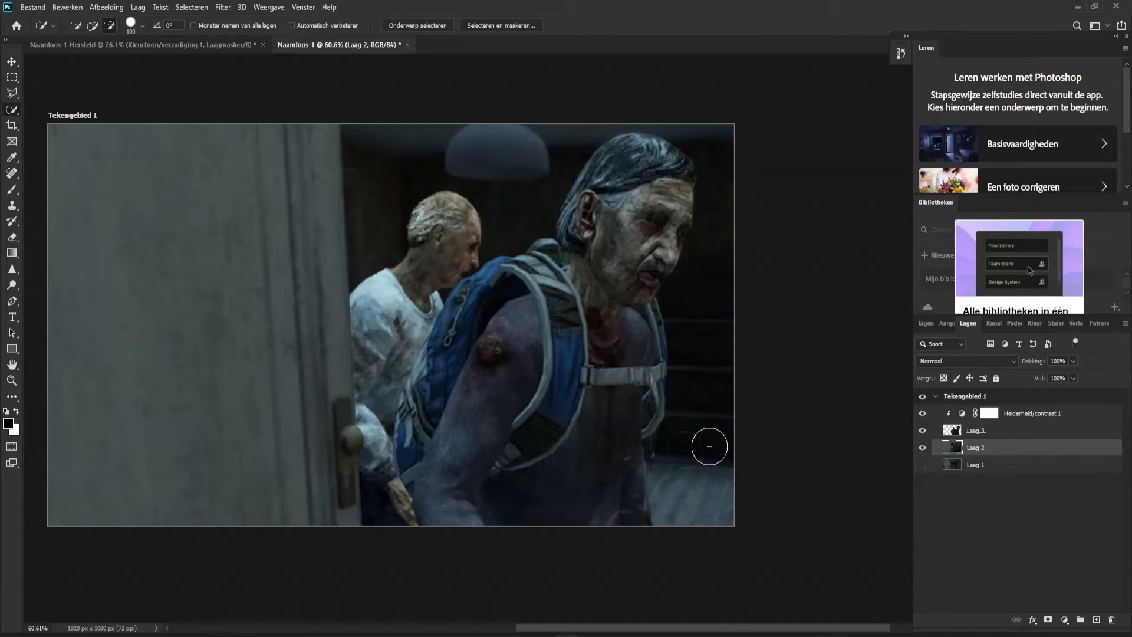
drag(1014, 448, 1013, 426)
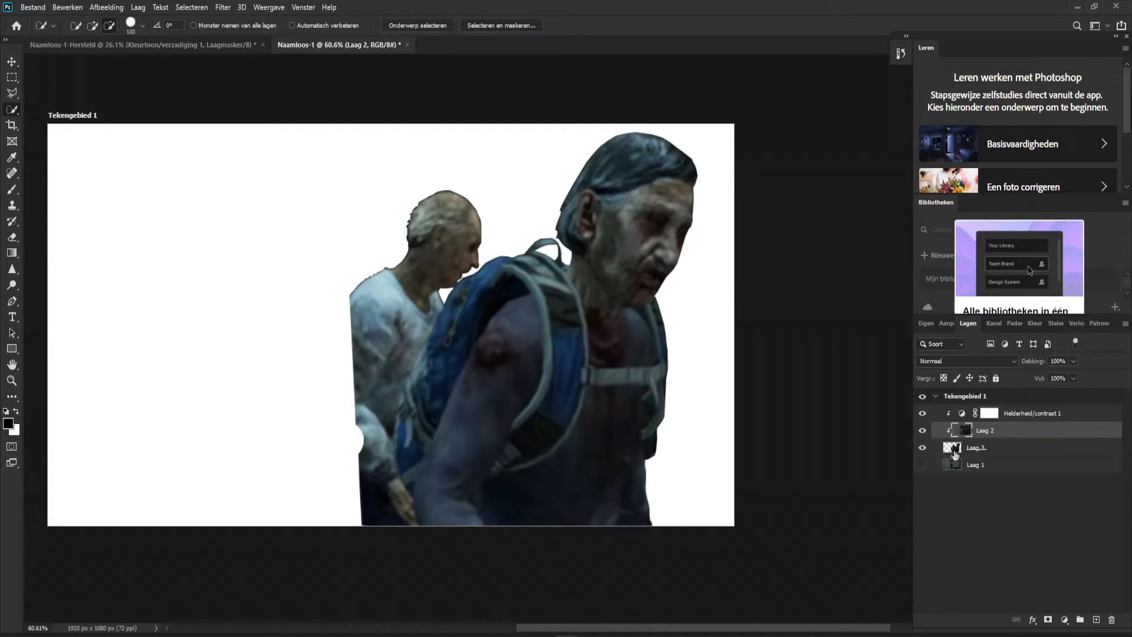
drag(959, 450, 998, 445)
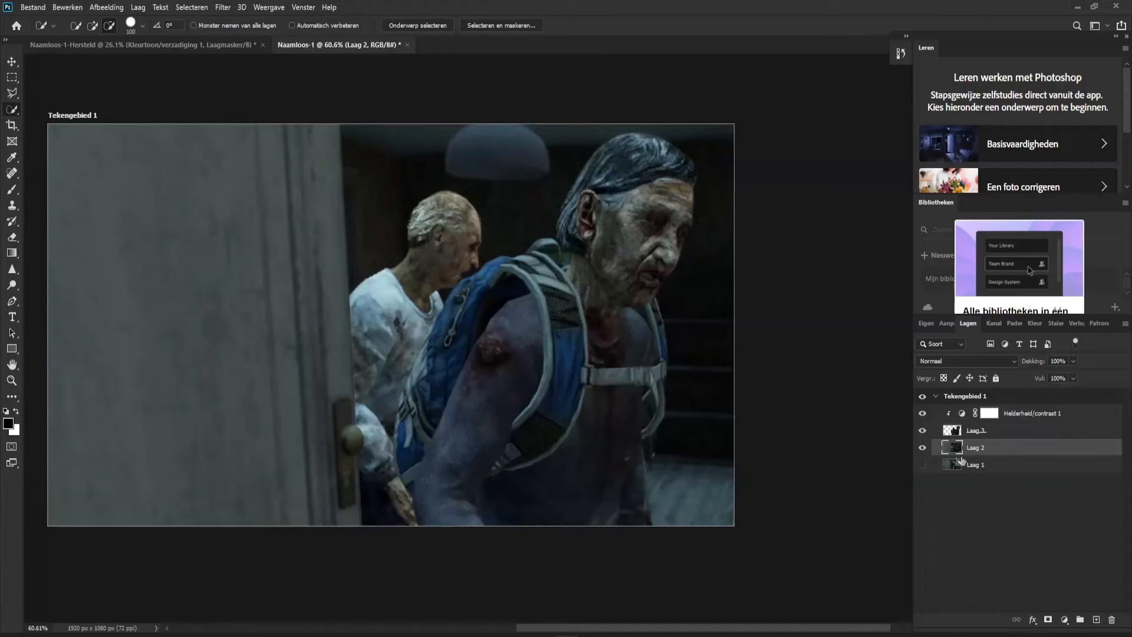
Step: Release the Helderheid/contrast adjustment layer's clipping to Laag 3
alt+click(953, 419)
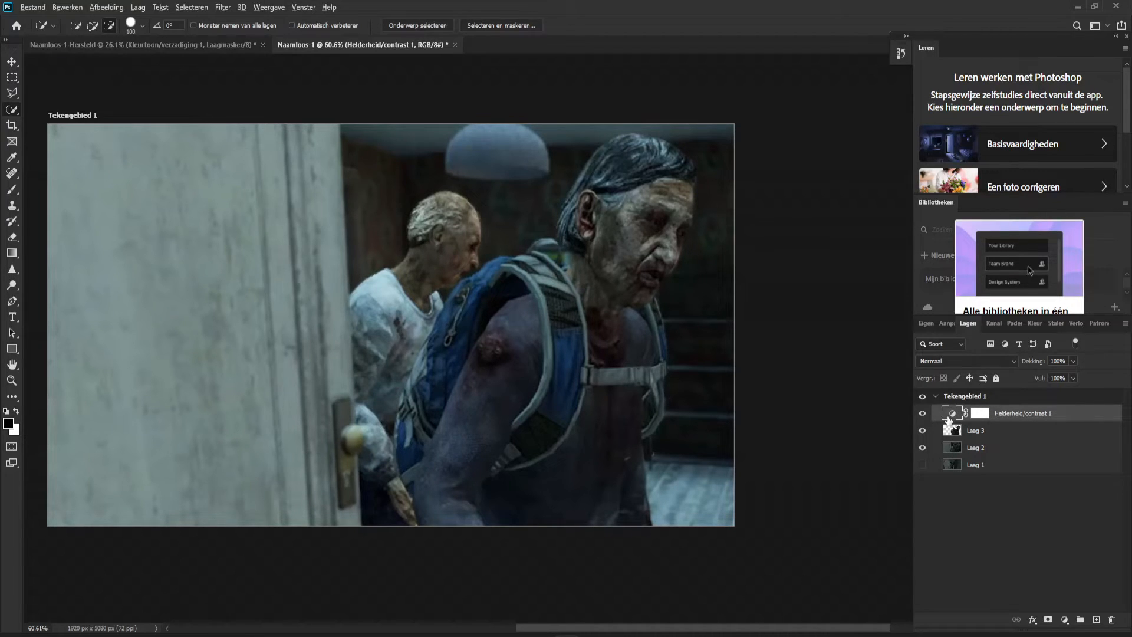
Step: Clip the Helderheid/contrast adjustment layer to Laag 3 and compare the brightened zombies with the background at small and large scale
alt+click(951, 418)
scroll(625, 359, down, 5)
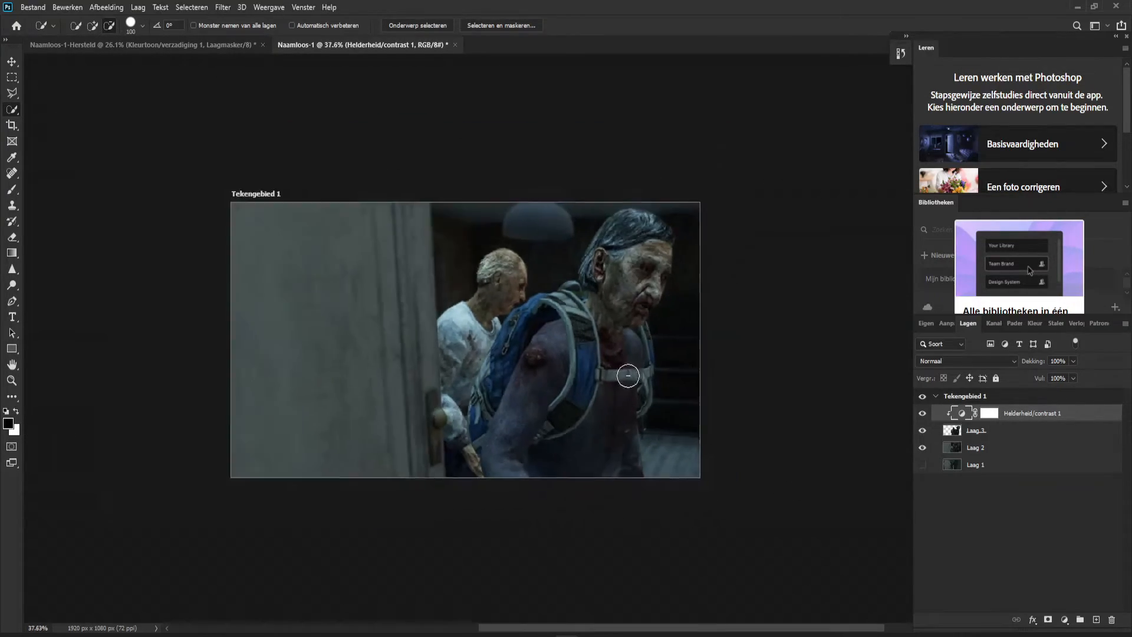
scroll(629, 337, up, 3)
scroll(628, 321, down, 3)
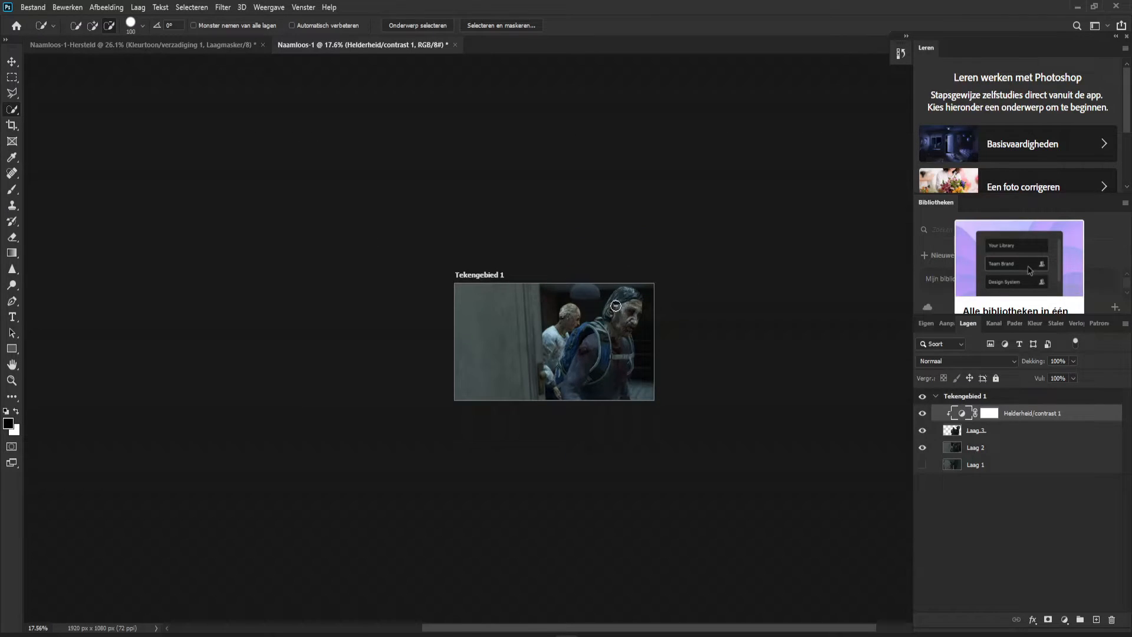
scroll(656, 313, up, 3)
scroll(651, 313, up, 1)
scroll(652, 328, down, 3)
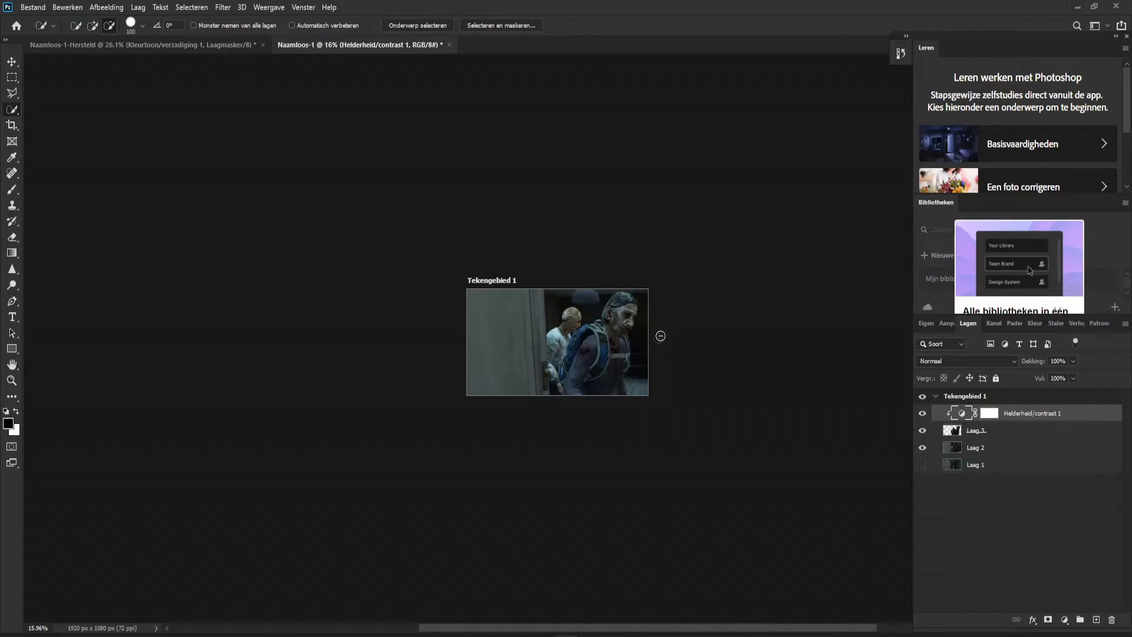
scroll(657, 336, up, 3)
scroll(656, 338, up, 3)
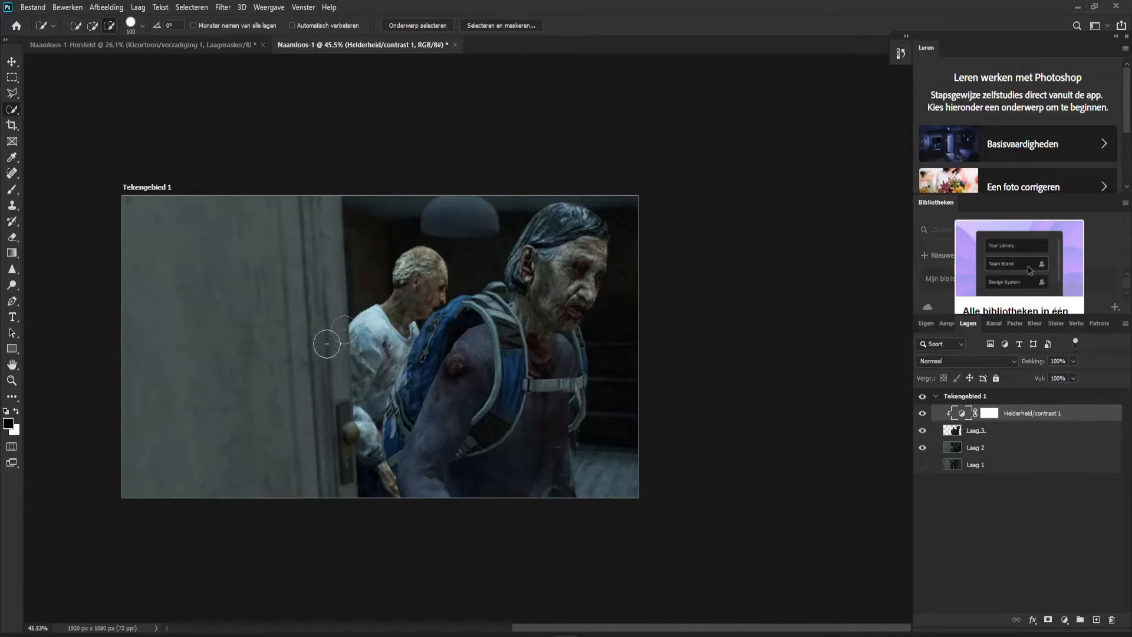
Step: Add a Kleurtoon/verzadiging adjustment layer above the Helderheid/contrast layer and raise its saturation to +69
click(943, 323)
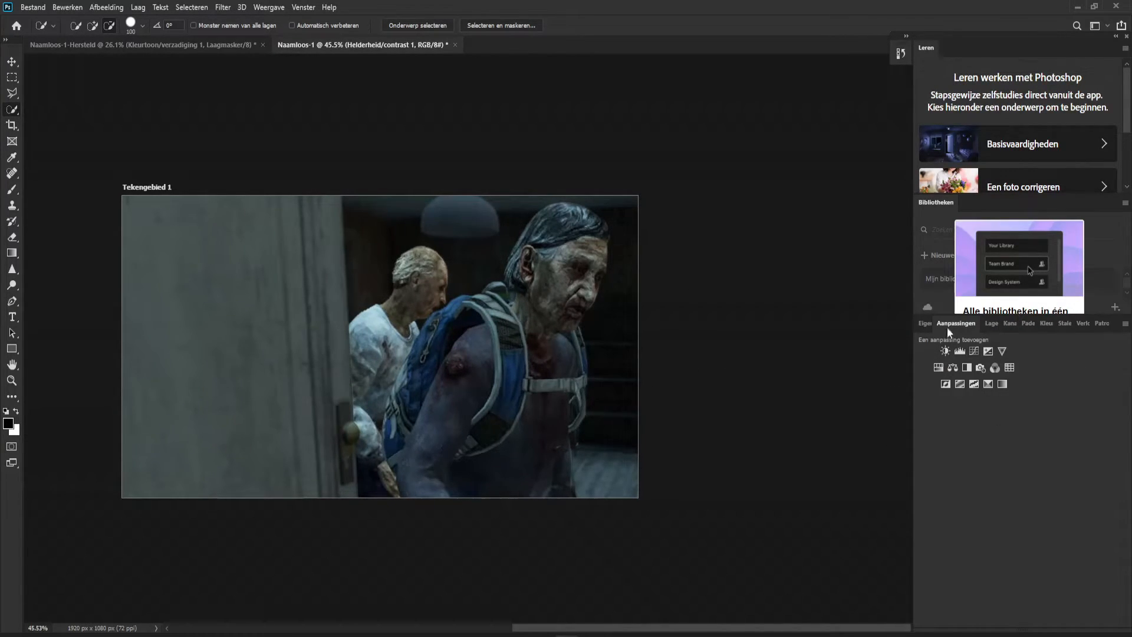
click(937, 368)
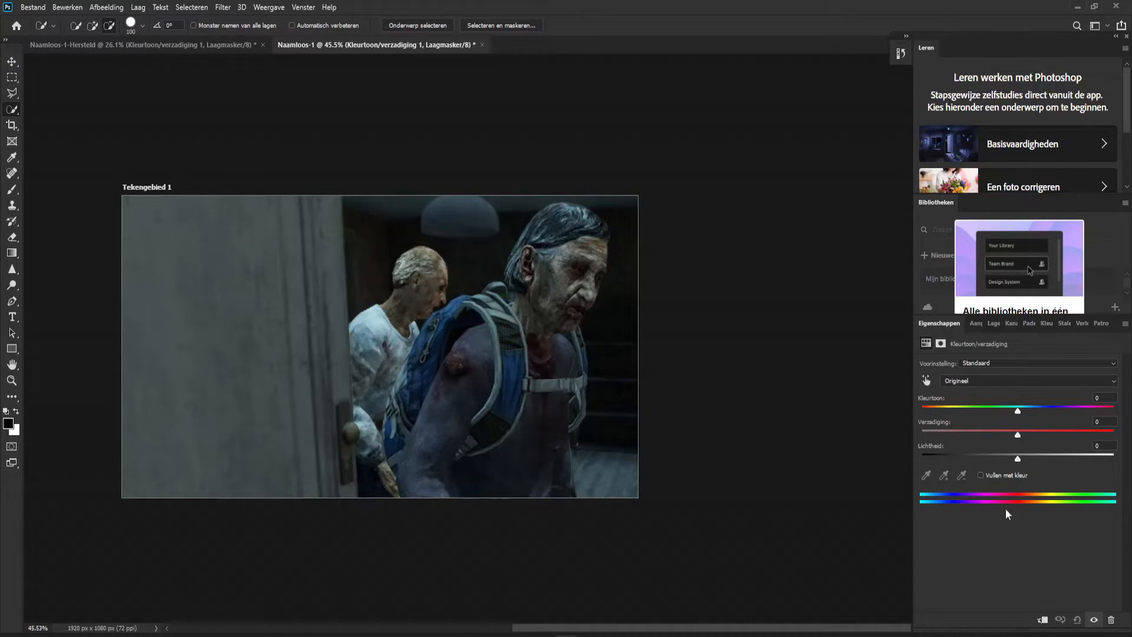
drag(1019, 438, 1075, 428)
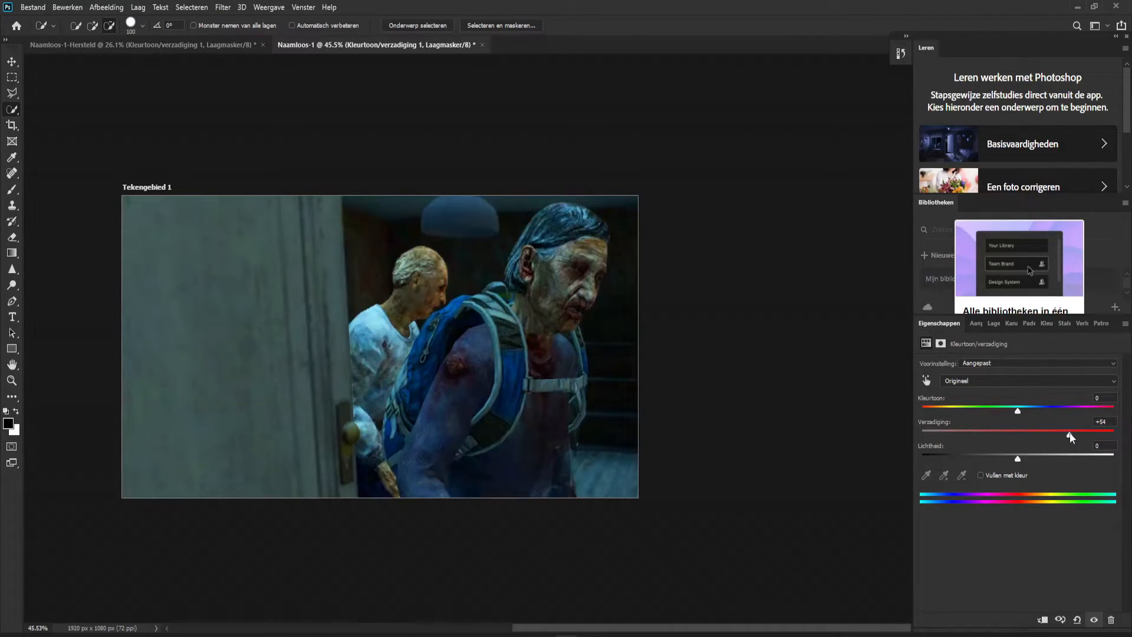
drag(1070, 433, 1126, 435)
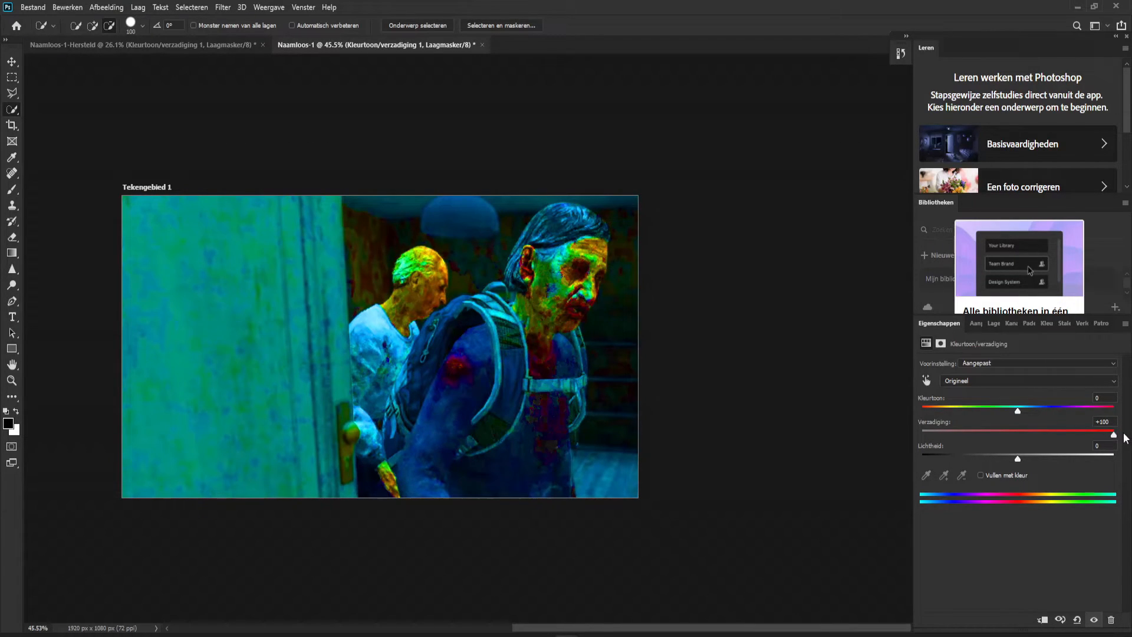
drag(1117, 440, 1070, 436)
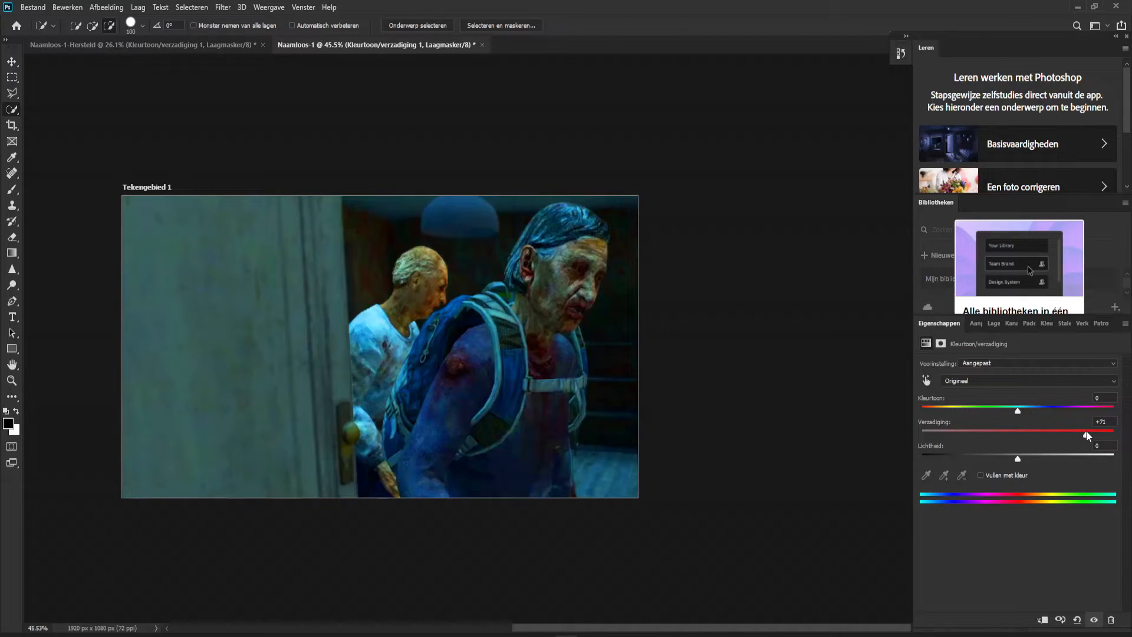
mouse_move(1078, 432)
mouse_down()
mouse_move(1097, 430)
mouse_move(1083, 422)
mouse_up()
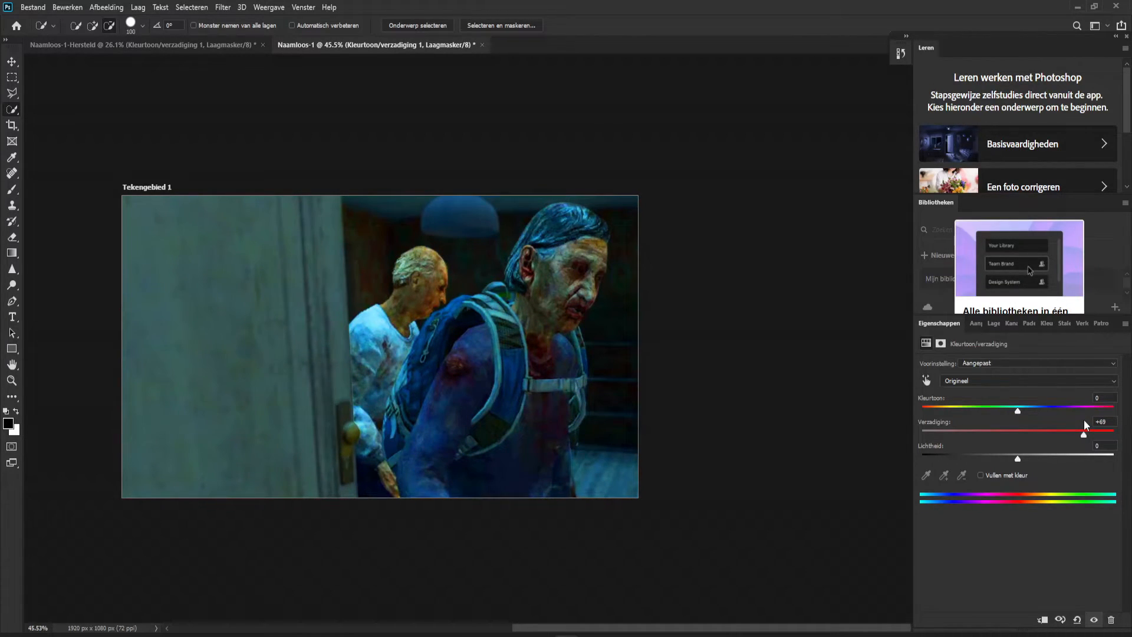
Step: Fine-tune the Kleurtoon/verzadiging layer's saturation slightly and return to the layer stack
click(995, 325)
click(954, 327)
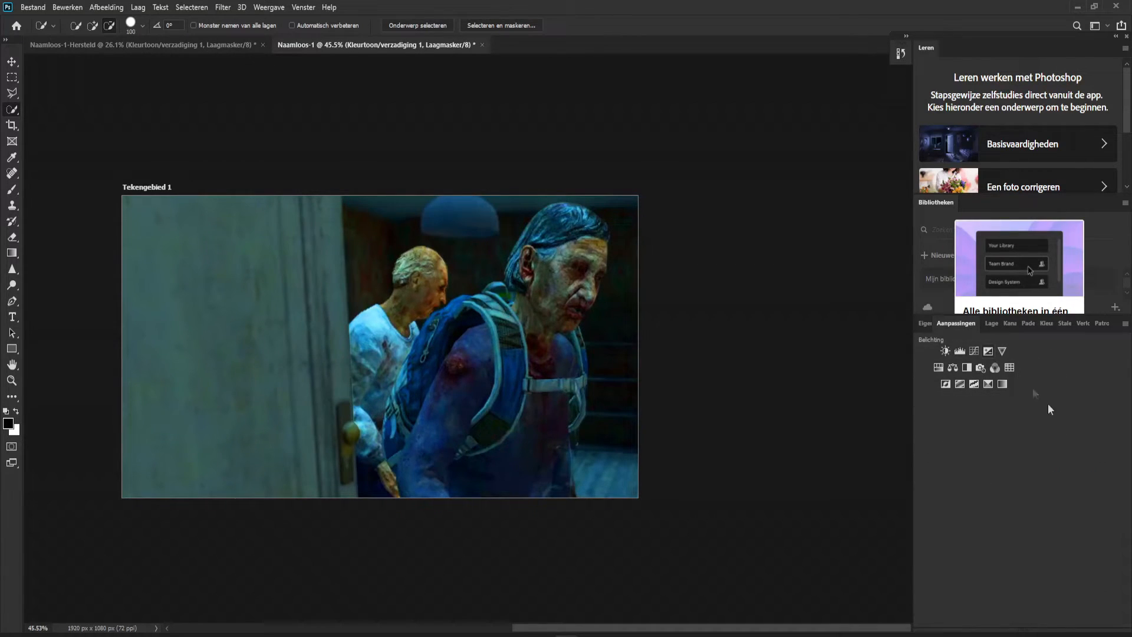
click(924, 324)
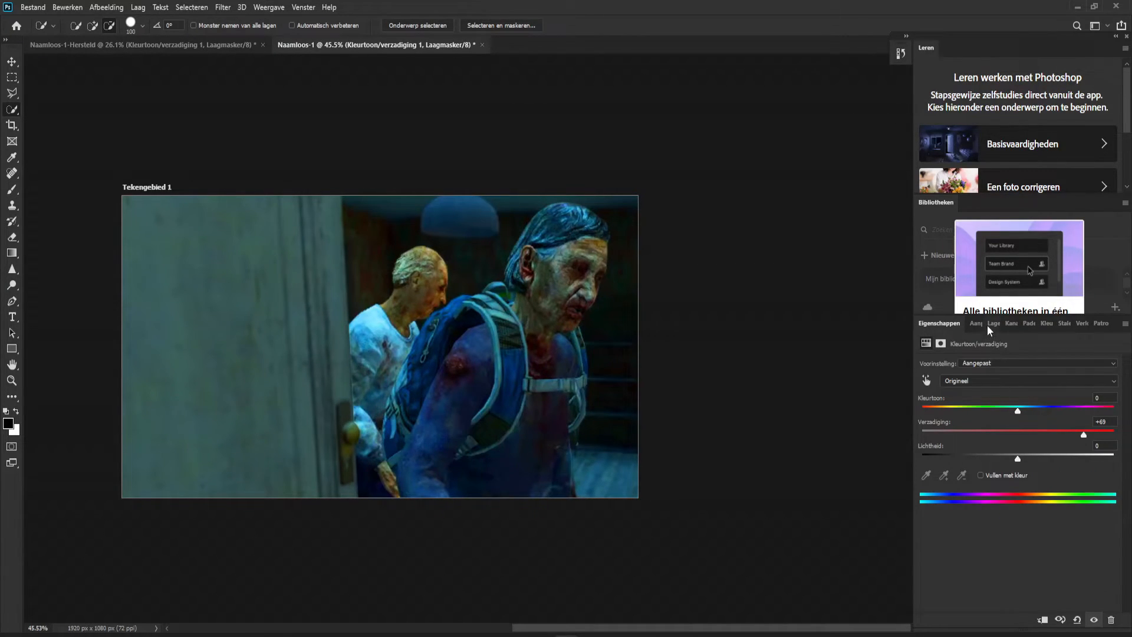
drag(1081, 436, 1076, 437)
drag(1074, 435, 1077, 435)
drag(1091, 429, 1087, 430)
click(993, 323)
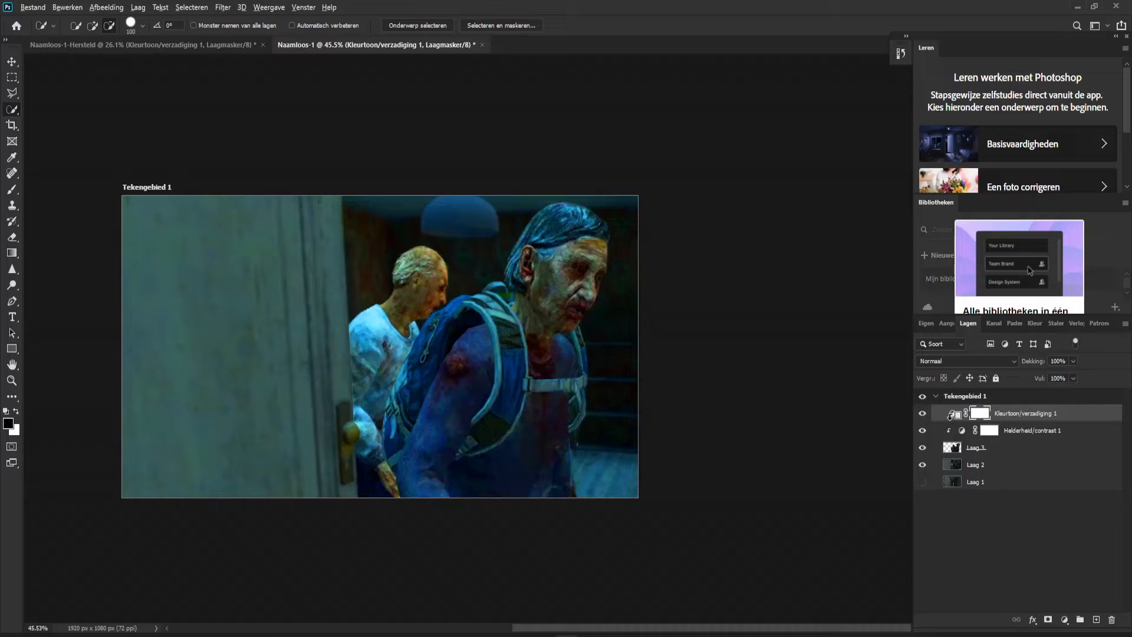
Step: Clip the Kleurtoon/verzadiging layer to Laag 3 so only the zombies are saturated, and check the thumbnail at different scales
alt+click(956, 421)
scroll(470, 437, down, 5)
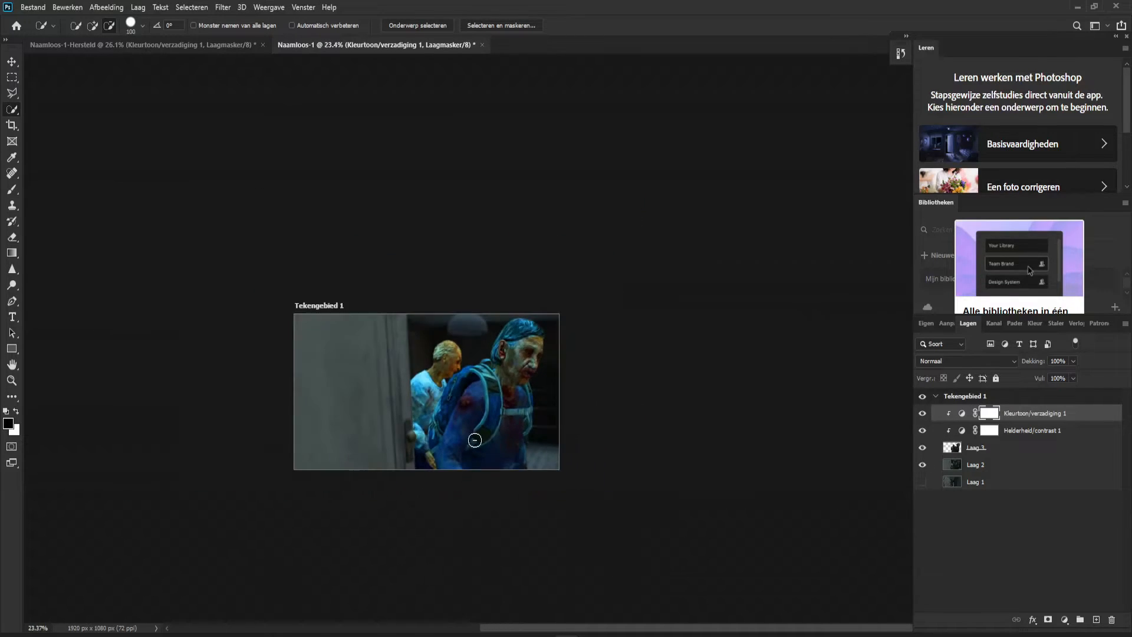
scroll(436, 436, up, 4)
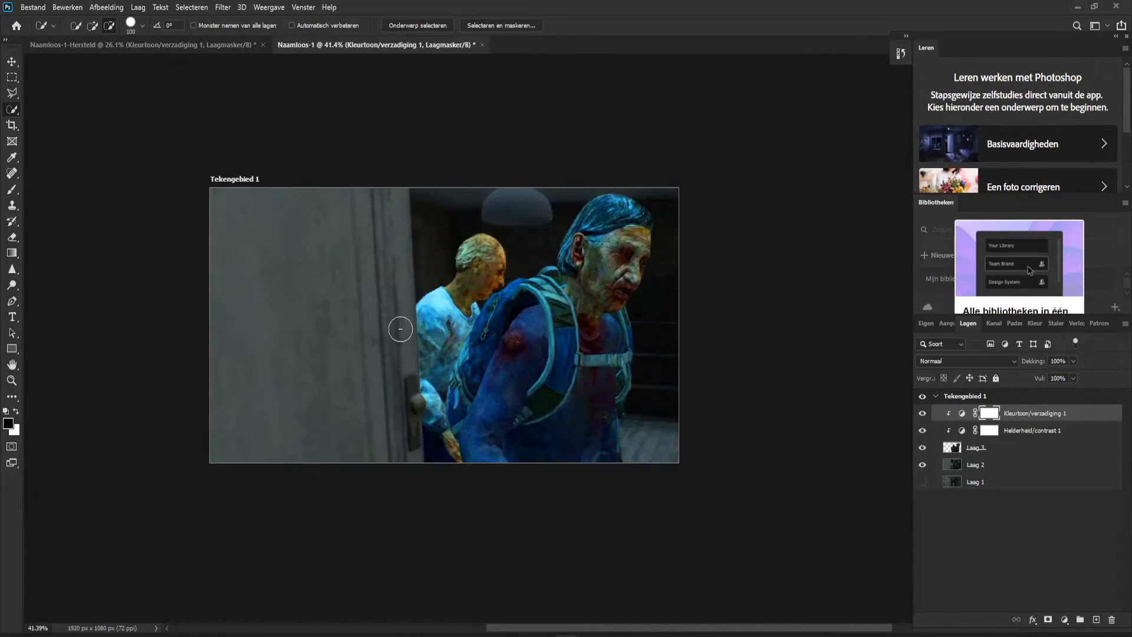
scroll(593, 303, down, 1)
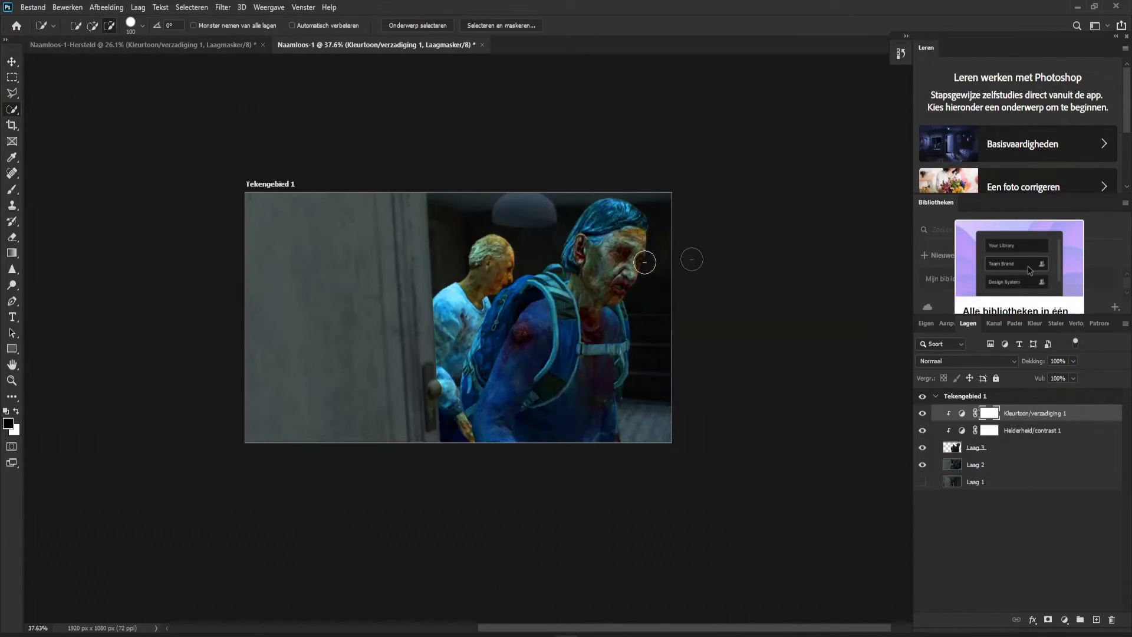
scroll(591, 287, down, 4)
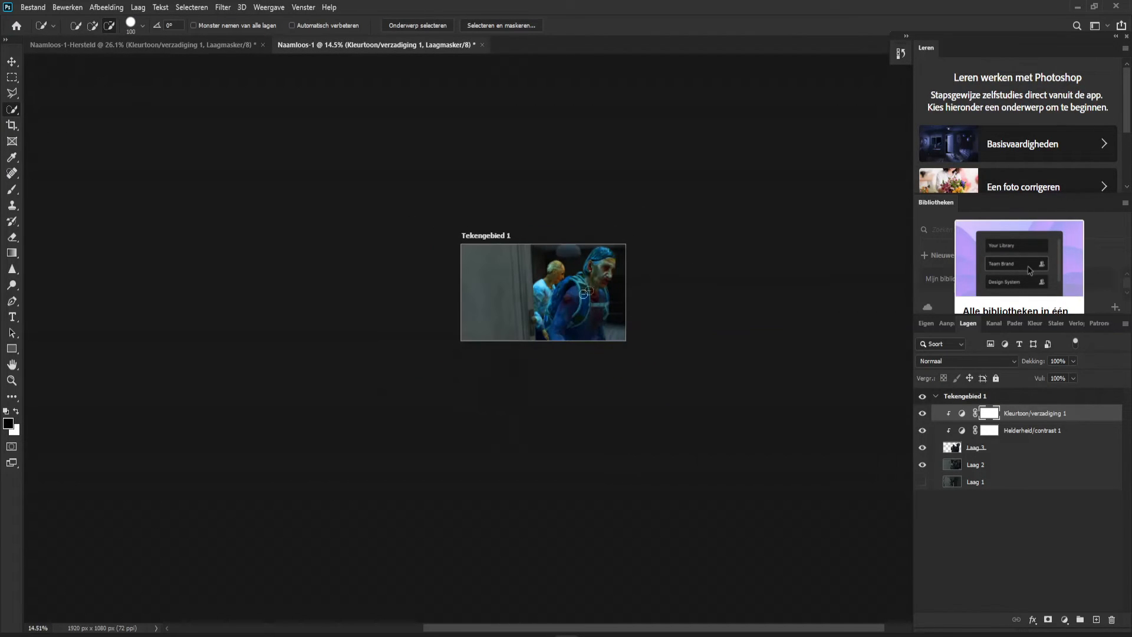
scroll(590, 286, down, 1)
scroll(522, 259, up, 5)
scroll(523, 259, up, 1)
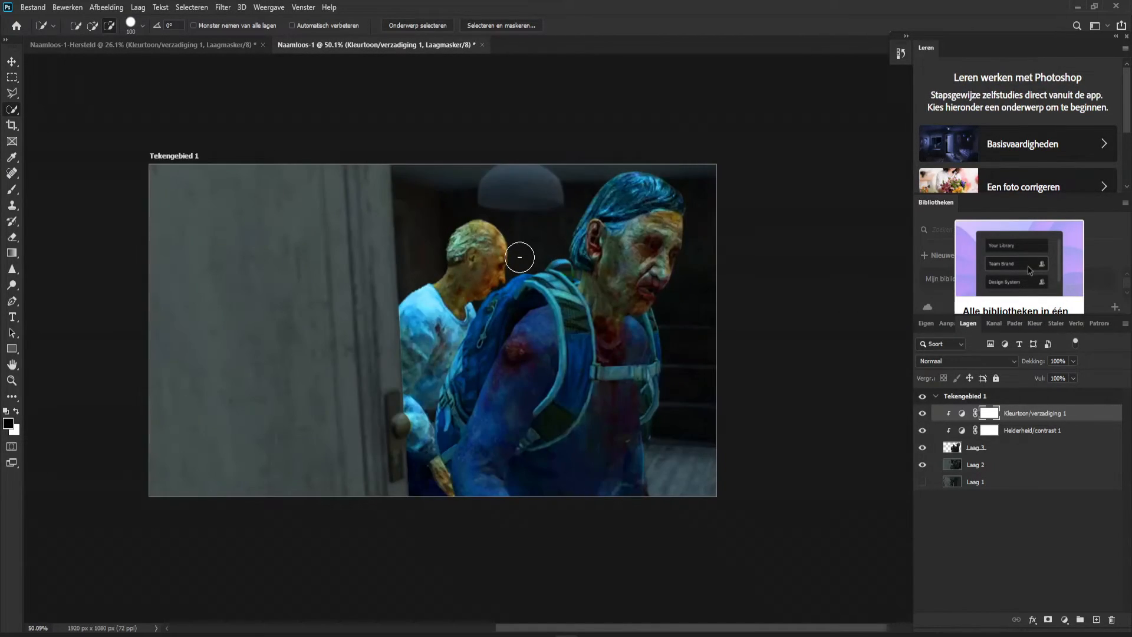
Step: Add a Helderheid/contrast adjustment above Laag 2 with brightness 55 and contrast 37, and clip it to the background layer
click(995, 464)
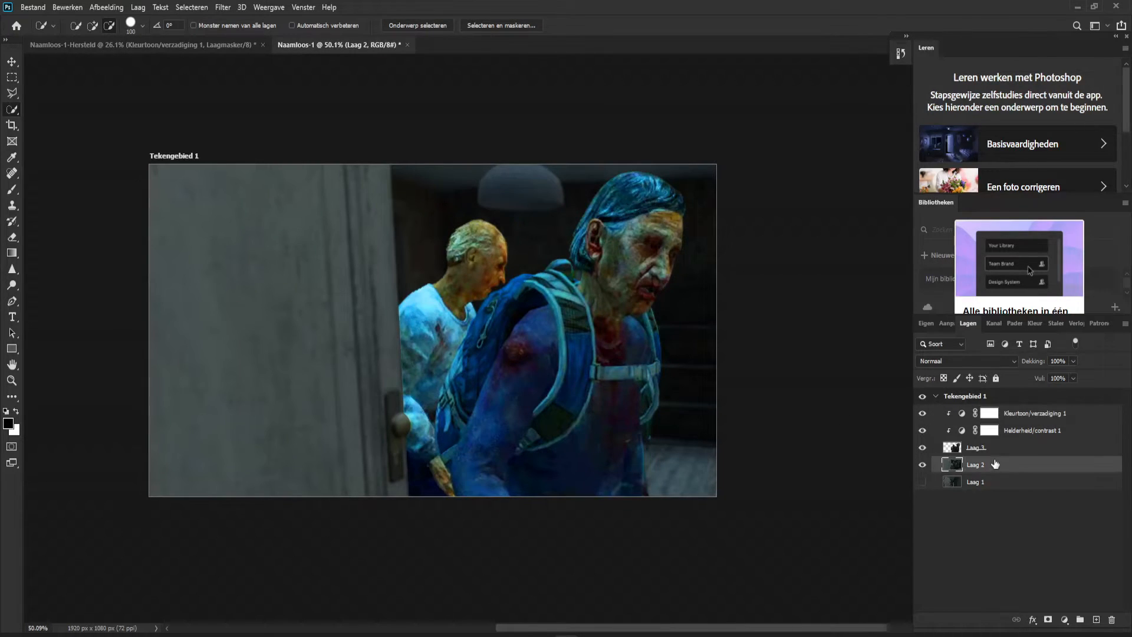
click(951, 326)
click(947, 349)
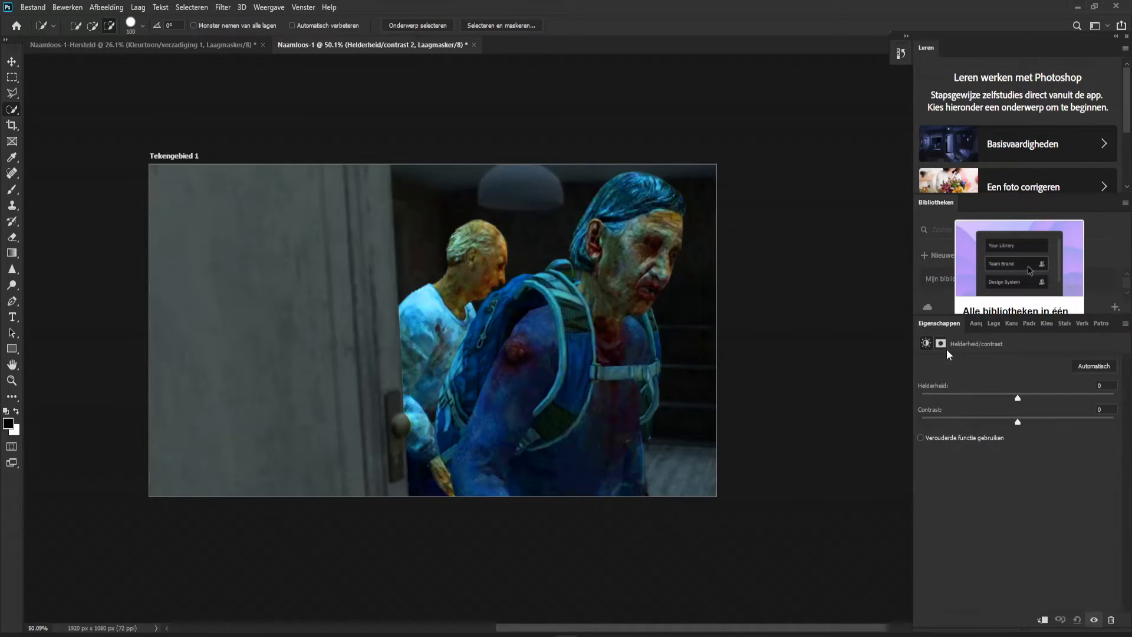
drag(1017, 396, 1059, 416)
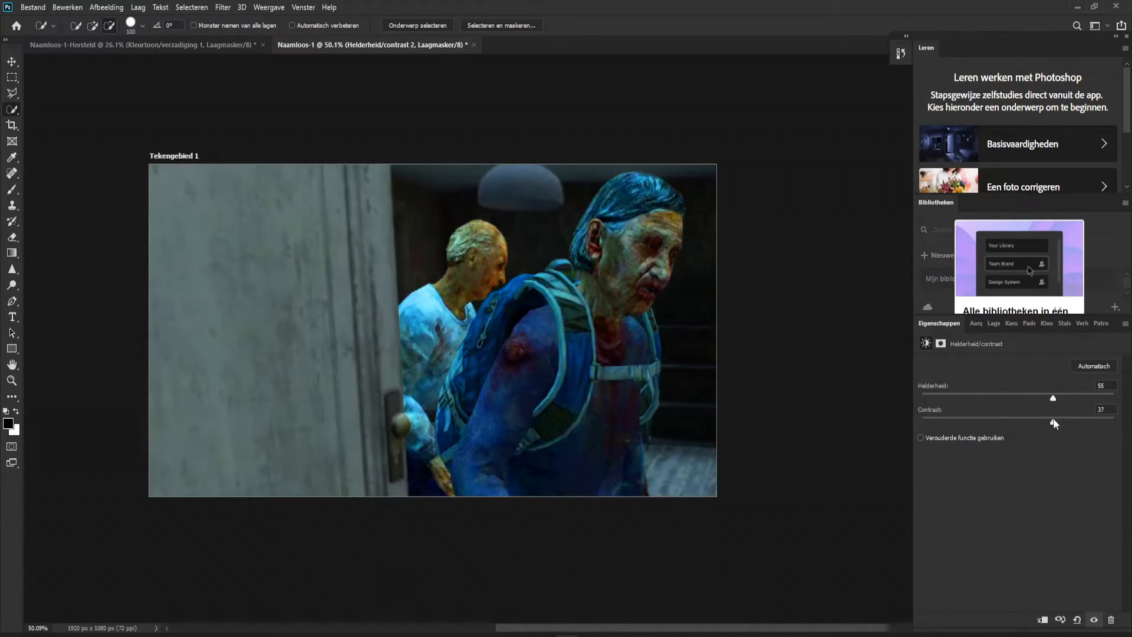
click(992, 324)
alt+click(949, 469)
Step: Open the blending options of Laag 3 and enable its Slagschaduw effect, keeping the artwork in view beside the dialog
right_click(1013, 447)
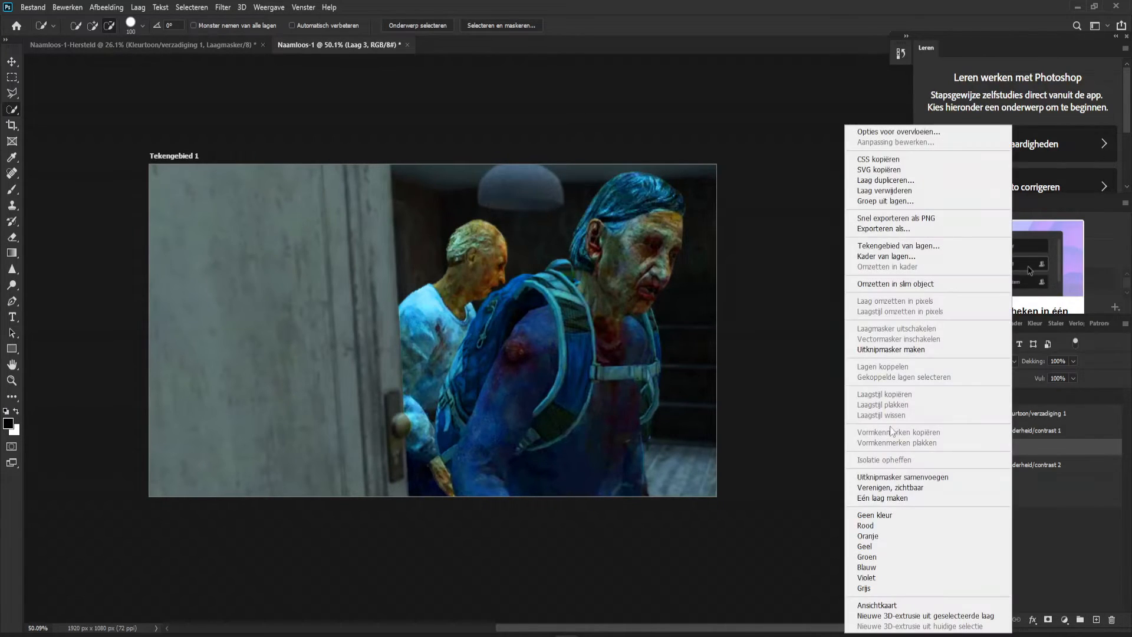
click(1092, 508)
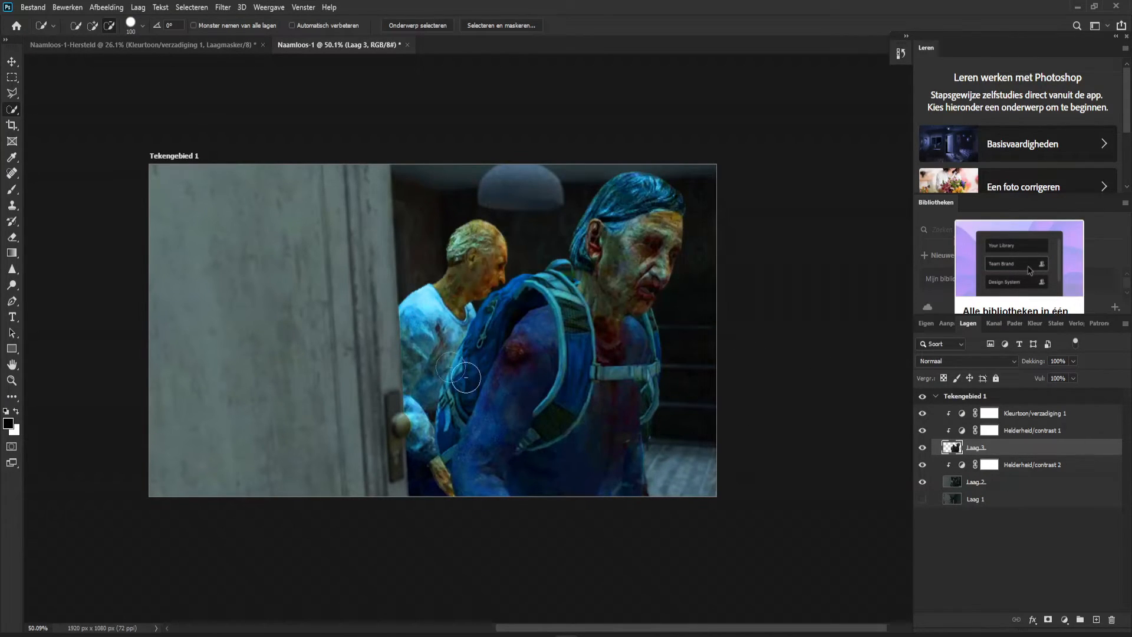
right_click(1013, 451)
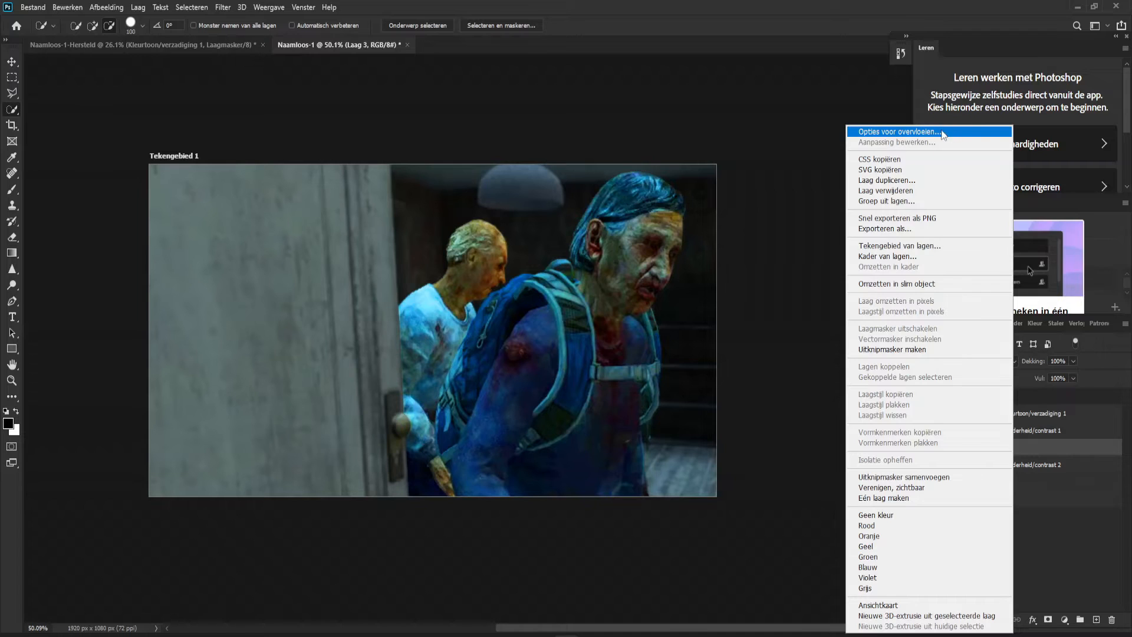
click(967, 130)
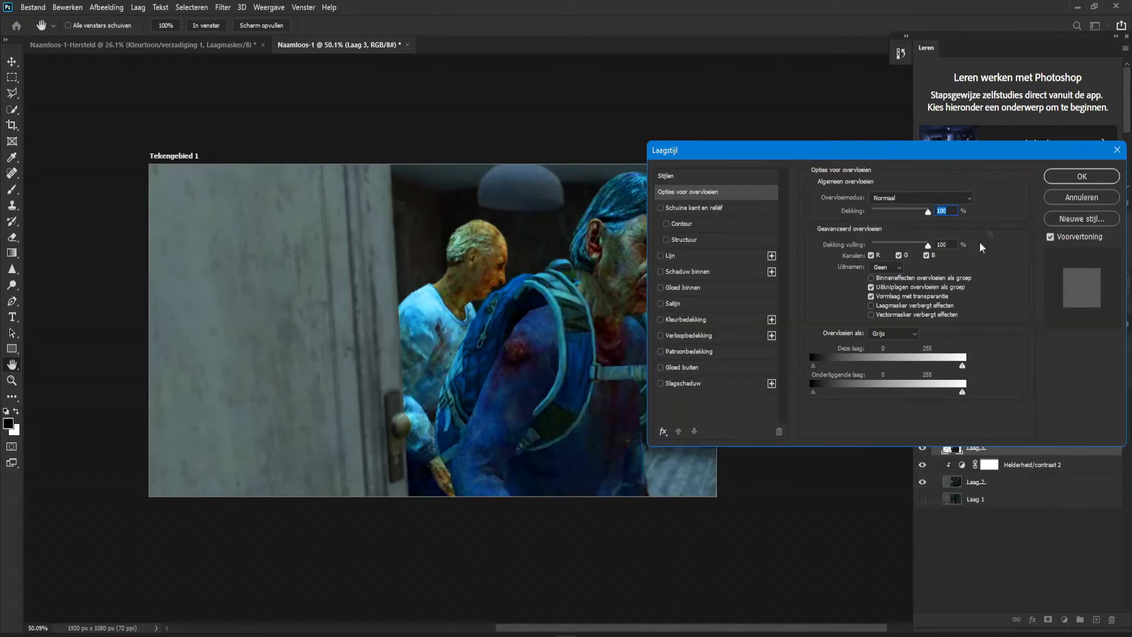
drag(921, 147, 924, 66)
drag(743, 77, 766, 190)
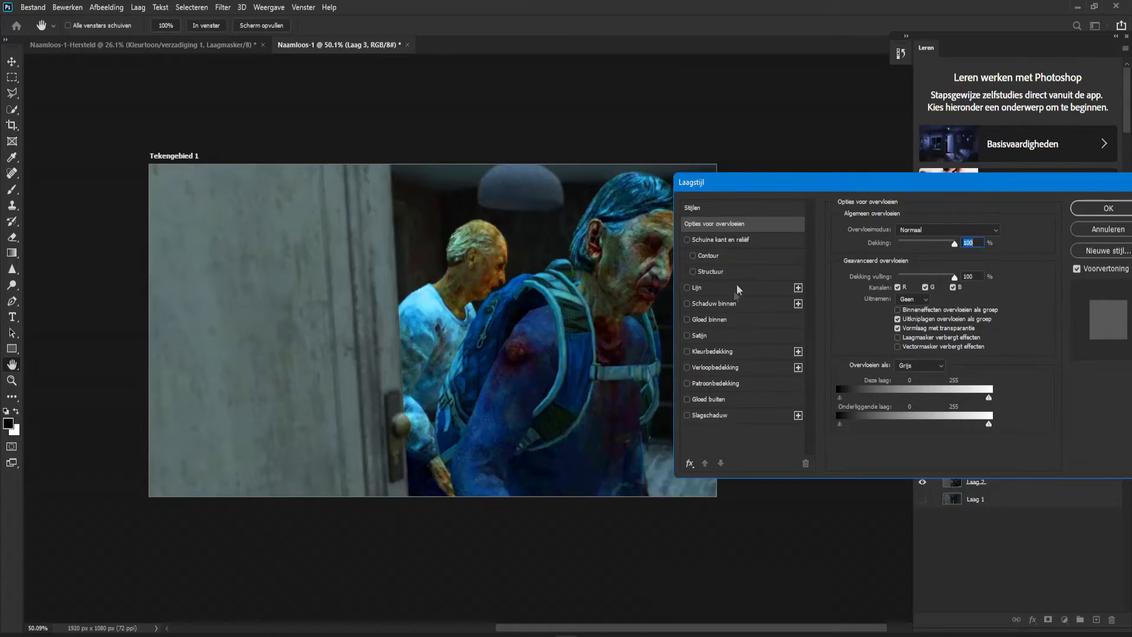
click(688, 415)
click(724, 419)
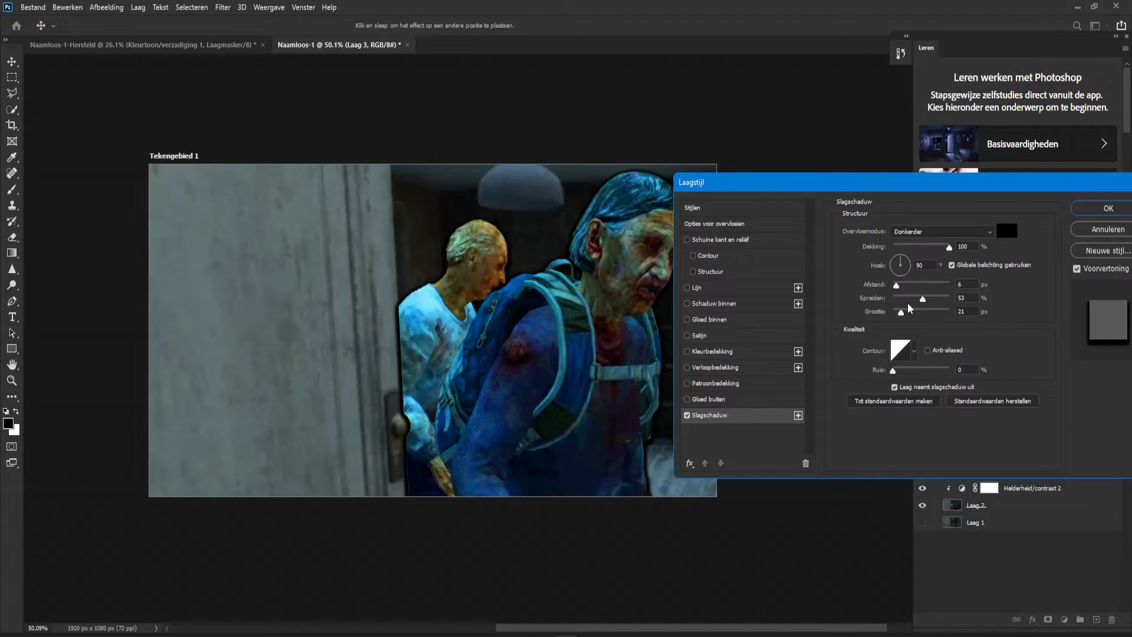
Step: Set the zombies' drop shadow to distance 0 px, spread 11% and size 7 px
drag(904, 312, 808, 308)
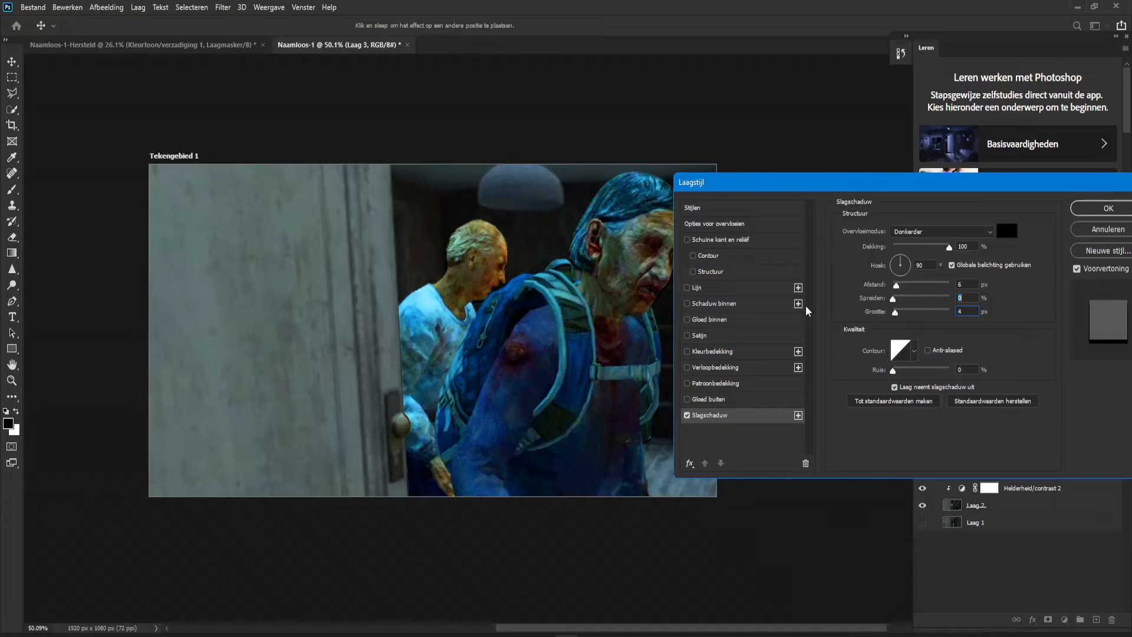
drag(895, 285, 850, 301)
drag(894, 311, 849, 316)
mouse_move(894, 315)
mouse_down()
mouse_move(911, 317)
mouse_move(890, 319)
mouse_move(902, 319)
mouse_move(897, 302)
mouse_move(943, 301)
mouse_move(867, 305)
mouse_move(914, 293)
mouse_move(902, 289)
mouse_move(899, 312)
mouse_up()
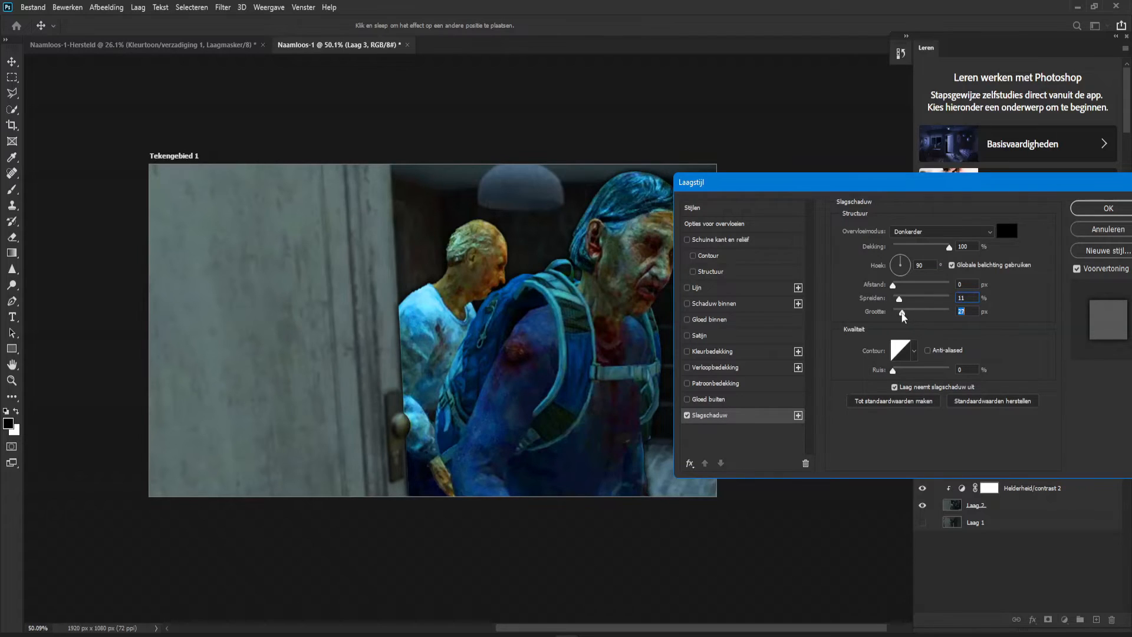
drag(903, 317, 899, 312)
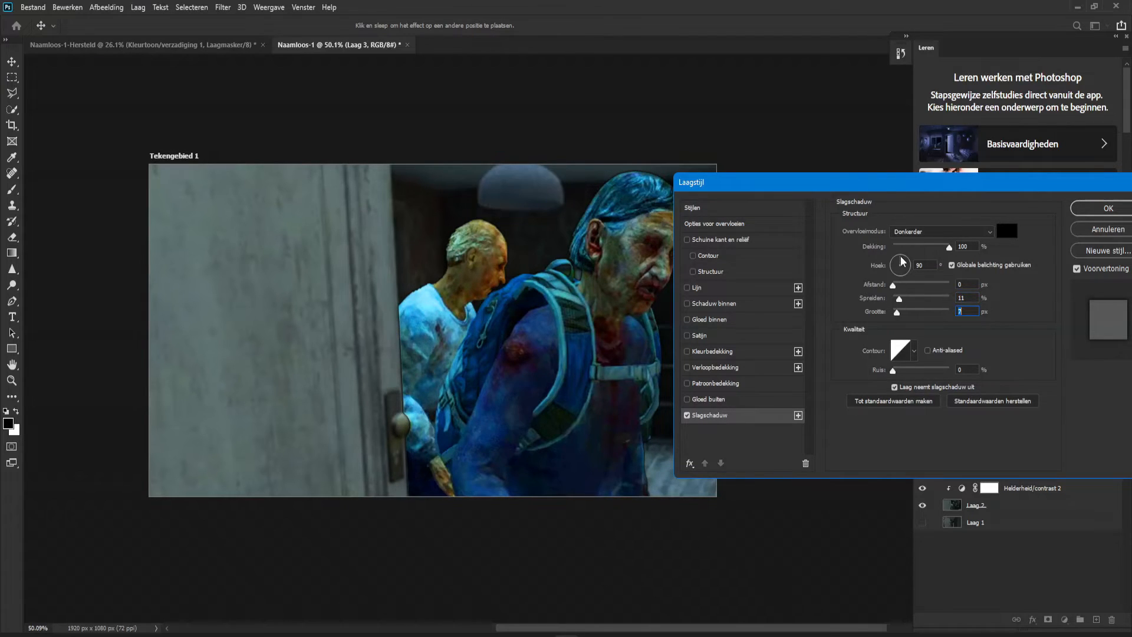
Step: Try the zombies' drop shadow at 33 px distance with other angles and a lower opacity, and restore 100%, 90° and 0 px
drag(906, 257, 908, 260)
drag(901, 260, 906, 253)
drag(900, 260, 902, 260)
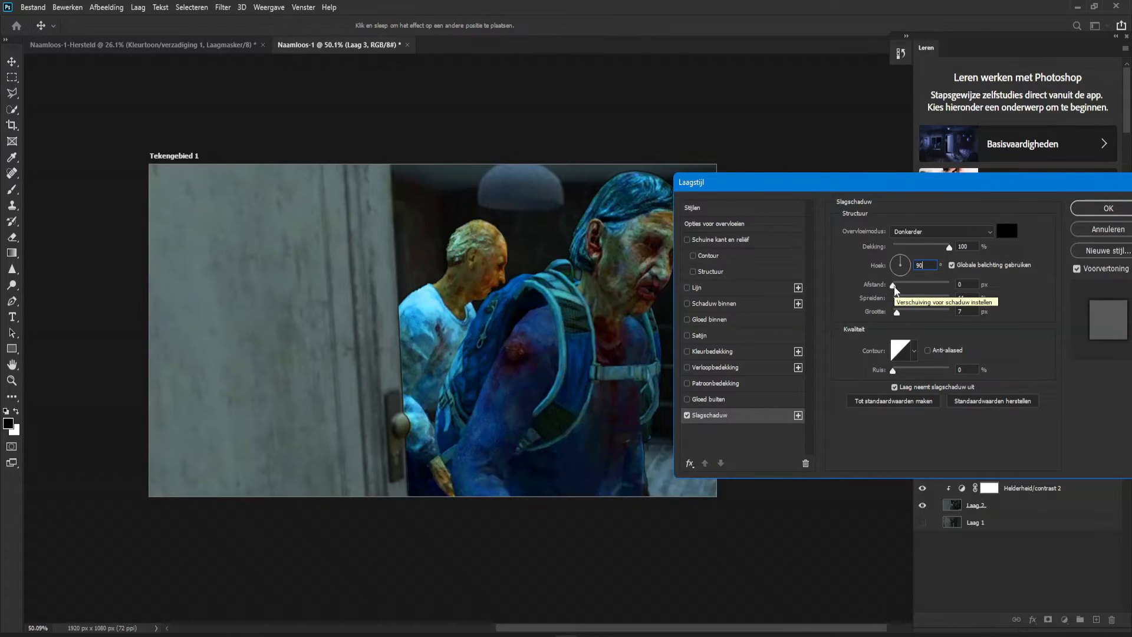
drag(894, 288, 911, 271)
click(907, 266)
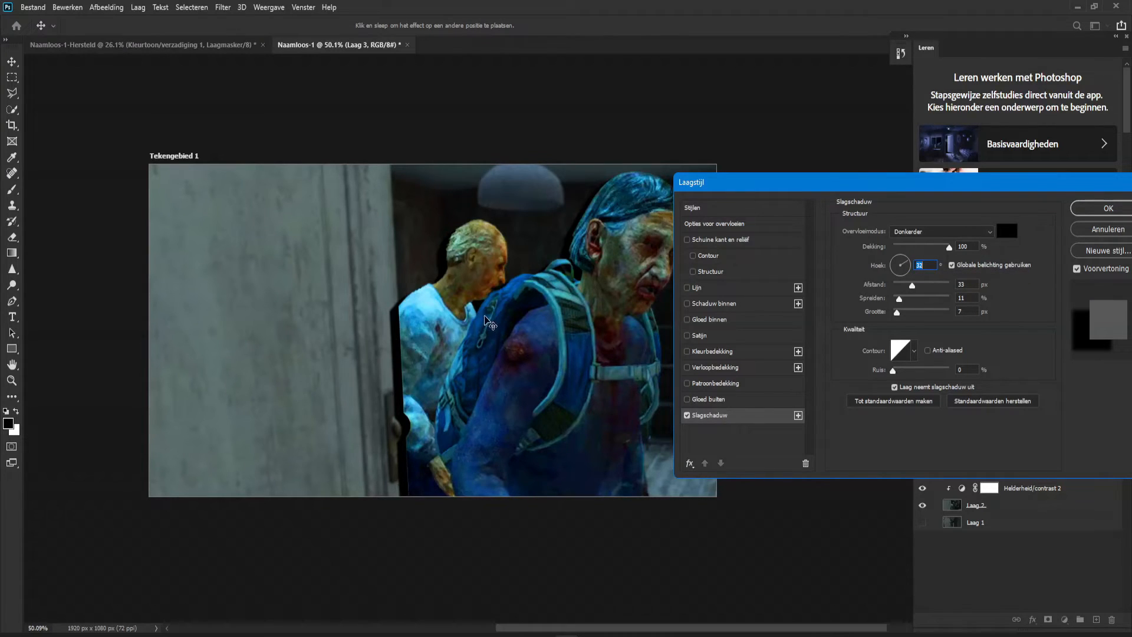
click(891, 266)
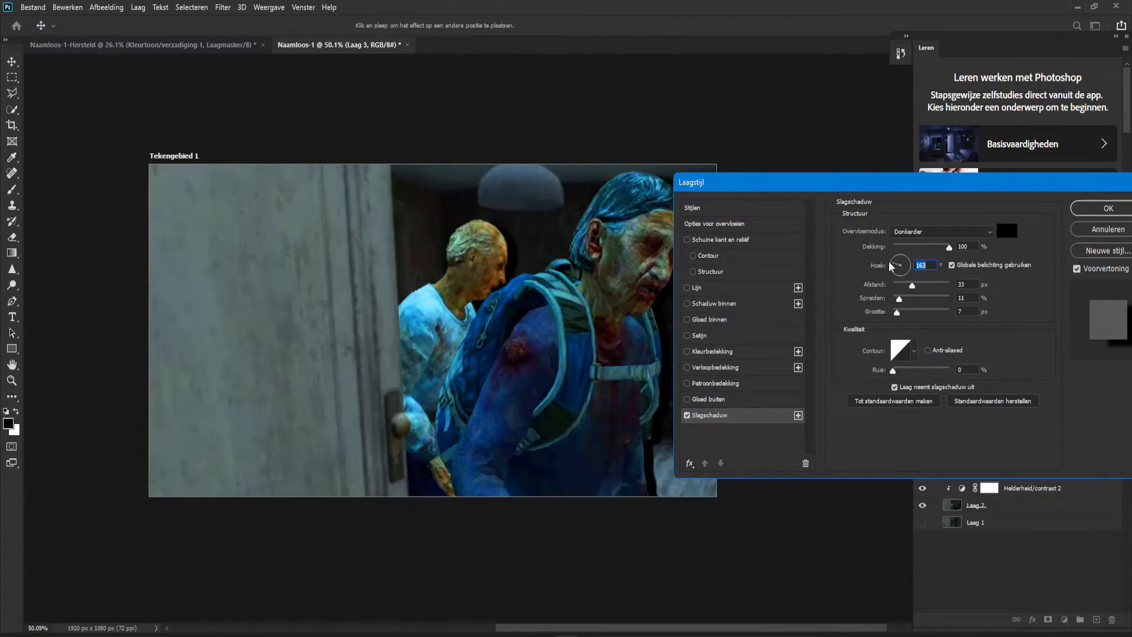
click(909, 246)
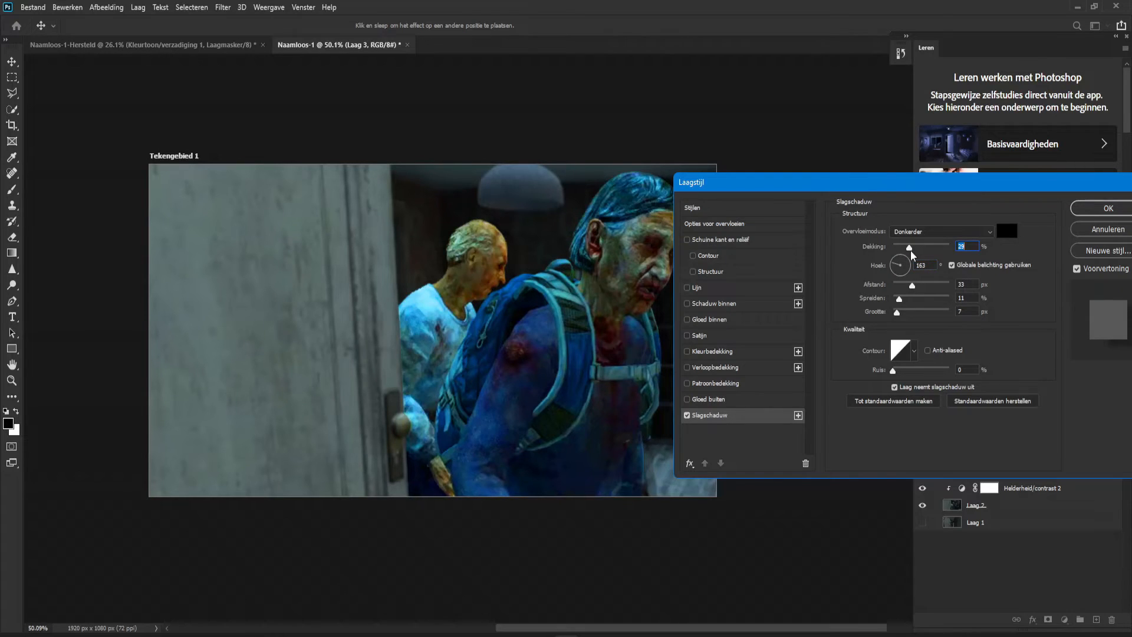
drag(909, 248, 995, 235)
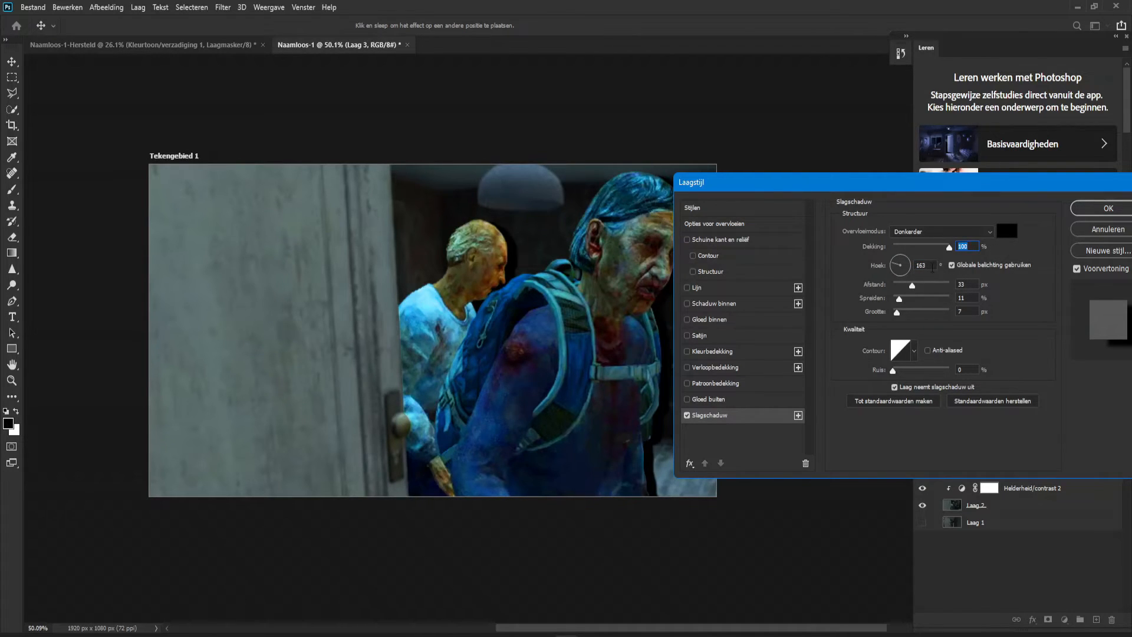
text(90)
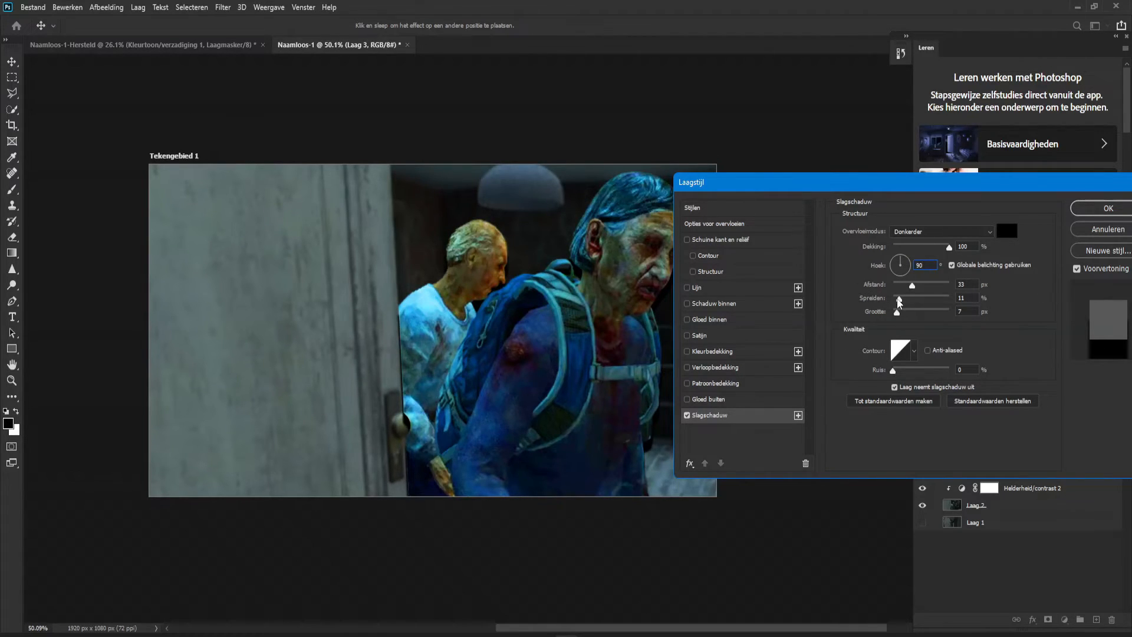
drag(911, 286, 876, 298)
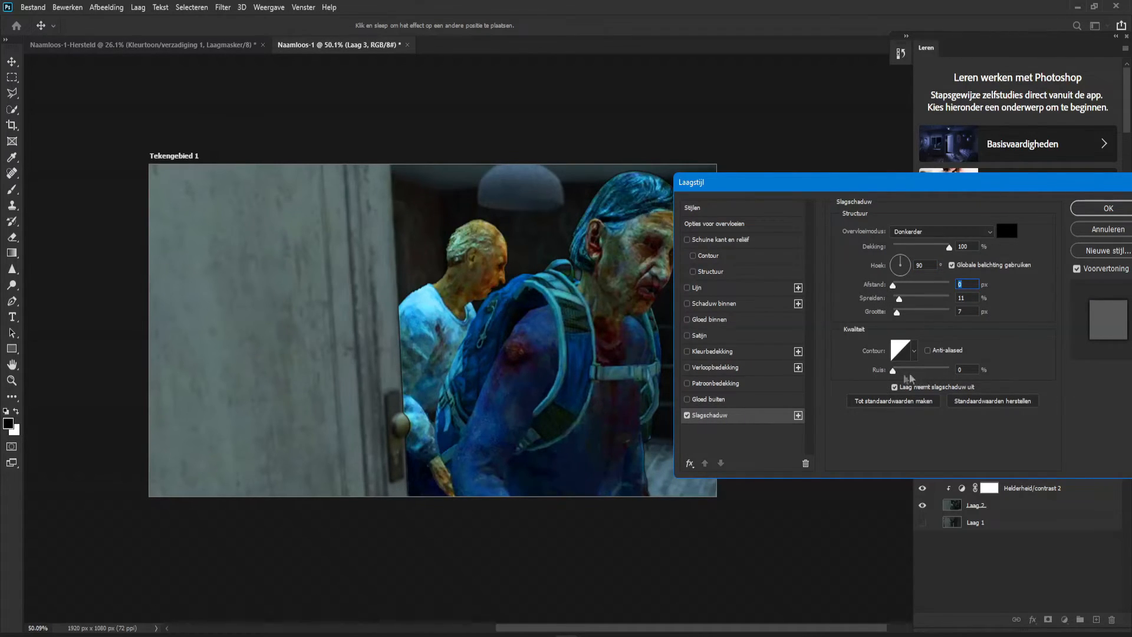
Step: Accept the drop shadow settings for Laag 3 and check the thumbnail at different scales
drag(892, 370, 328, 459)
click(1108, 208)
key(w)
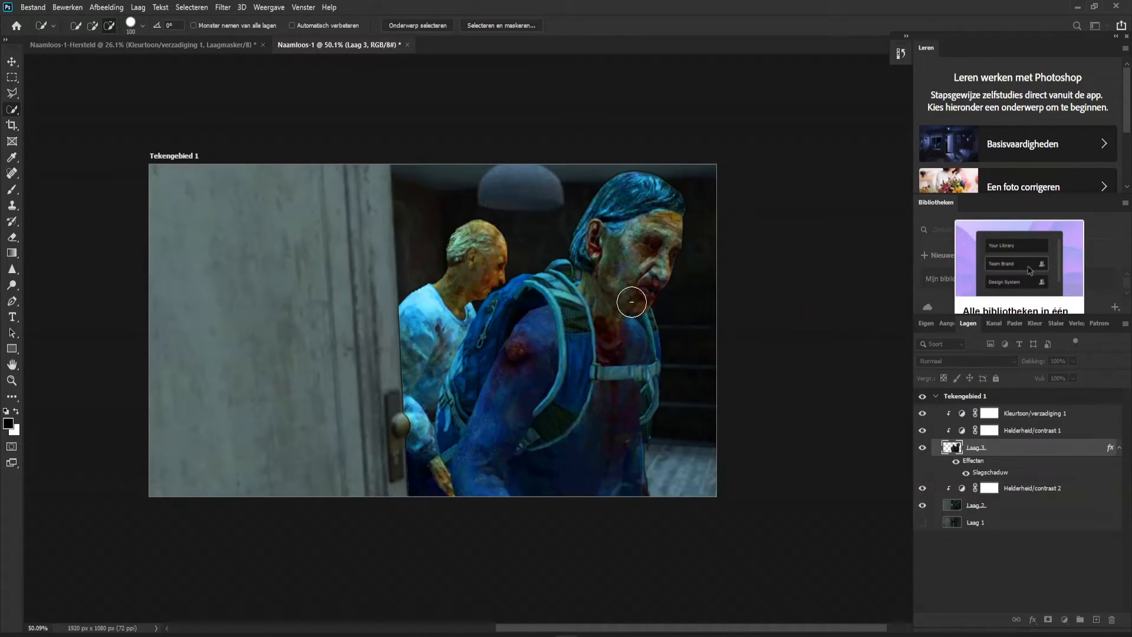
scroll(618, 286, down, 2)
scroll(560, 325, down, 3)
scroll(566, 330, up, 5)
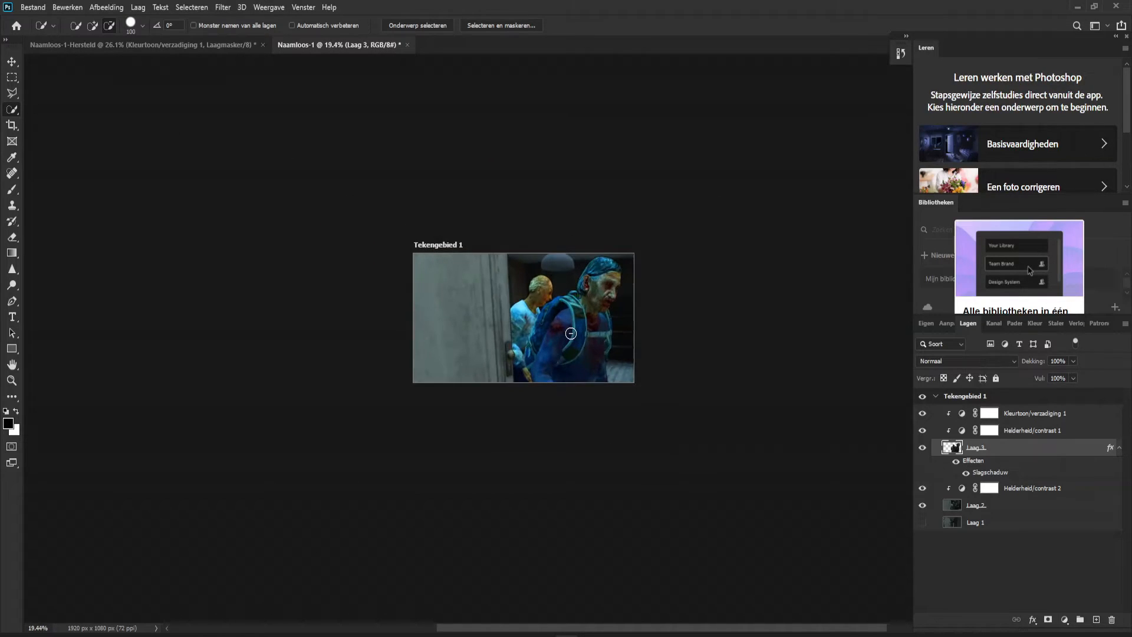
scroll(569, 330, up, 3)
scroll(570, 330, down, 4)
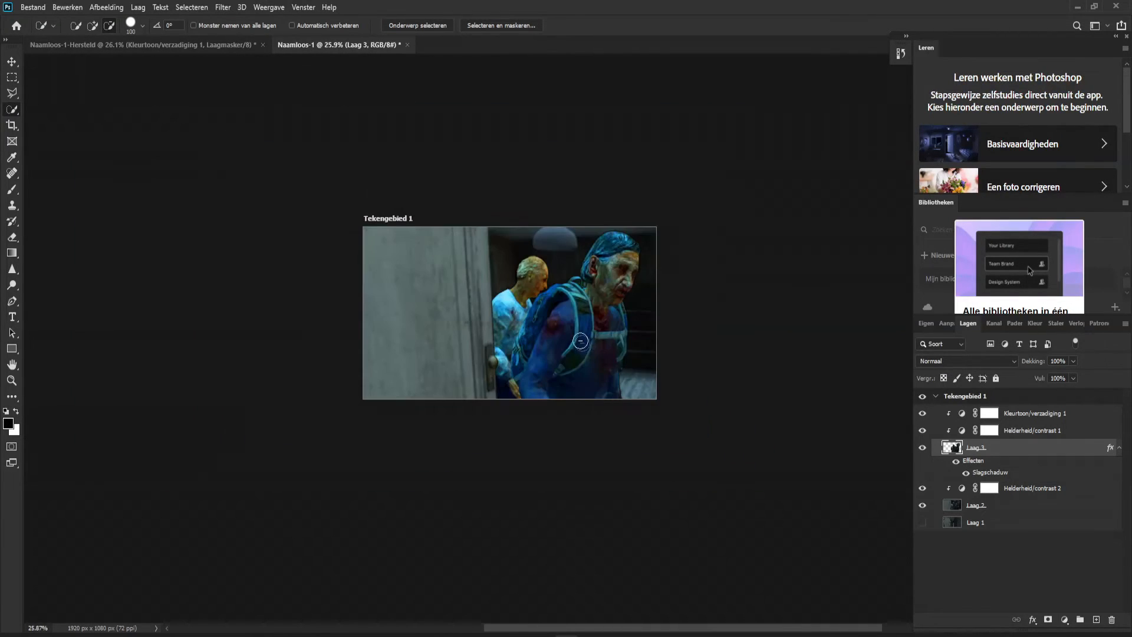
Step: Place the white DayZ logo image directly above the Helderheid/contrast 2 layer and move it onto the door beside the zombies
click(1025, 488)
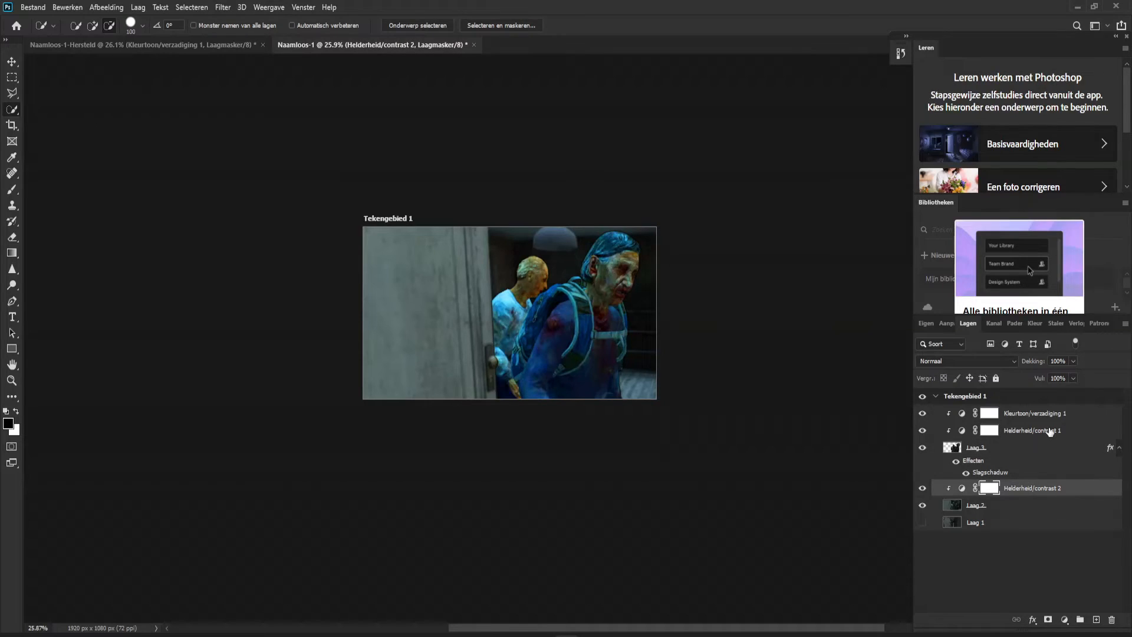
click(1044, 430)
click(1031, 448)
click(1009, 489)
click(506, 632)
drag(779, 189, 1131, 168)
drag(1131, 328, 639, 323)
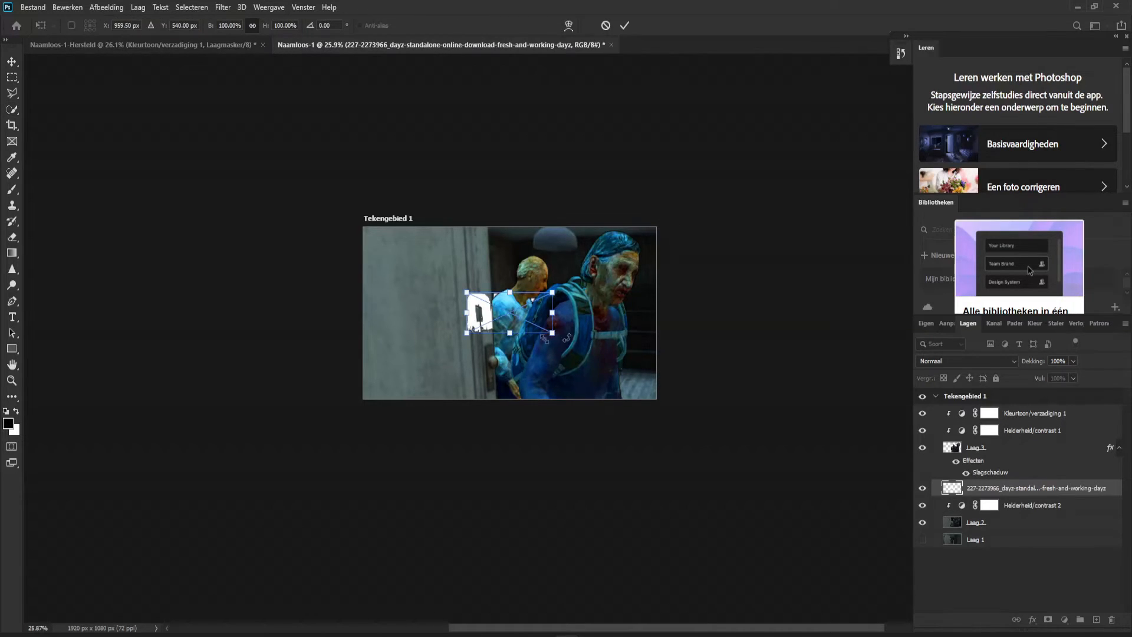
drag(487, 317, 410, 301)
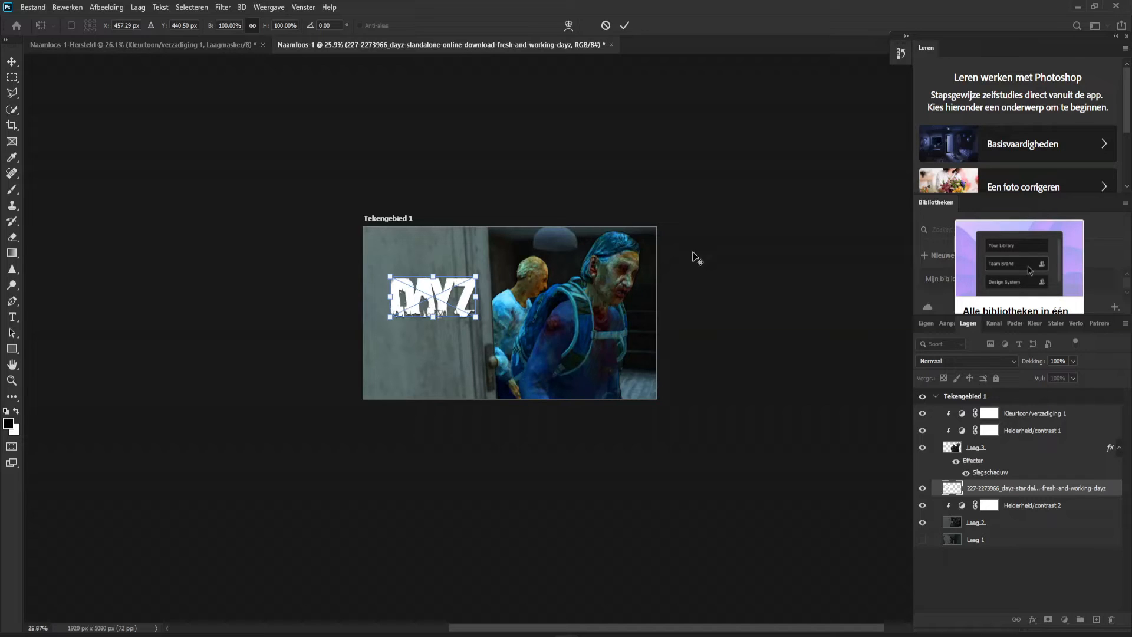
Step: Scale the DayZ logo to about 156.73%, move it to the upper part of the door and rotate it about 9.6°
scroll(483, 297, up, 3)
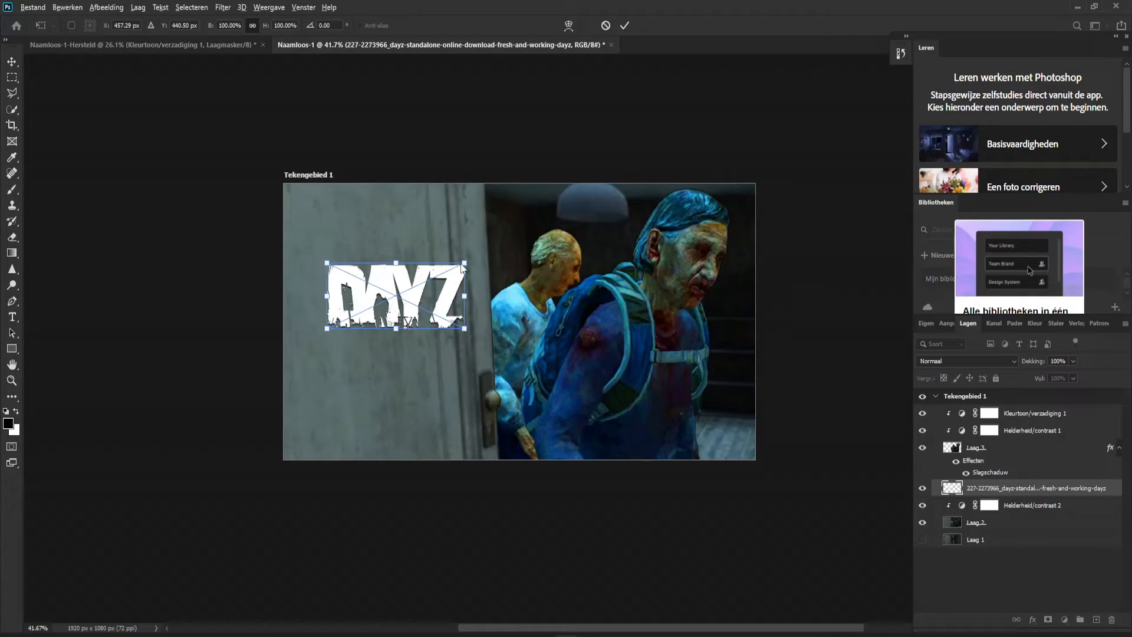
drag(465, 264, 535, 242)
drag(397, 258, 430, 253)
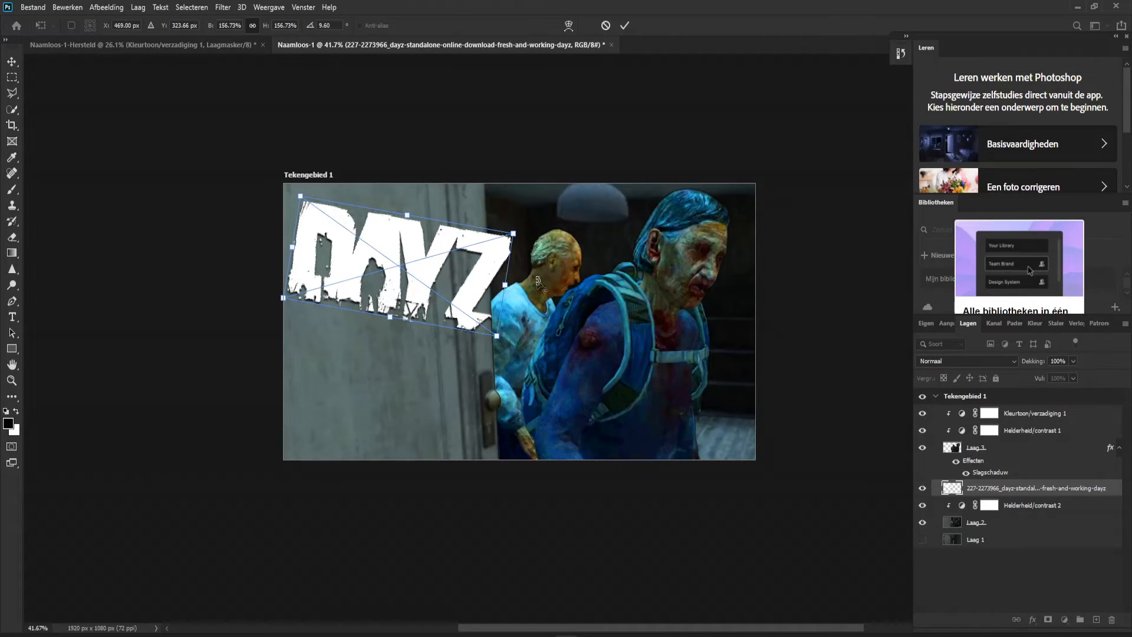
scroll(541, 268, down, 5)
scroll(537, 266, up, 5)
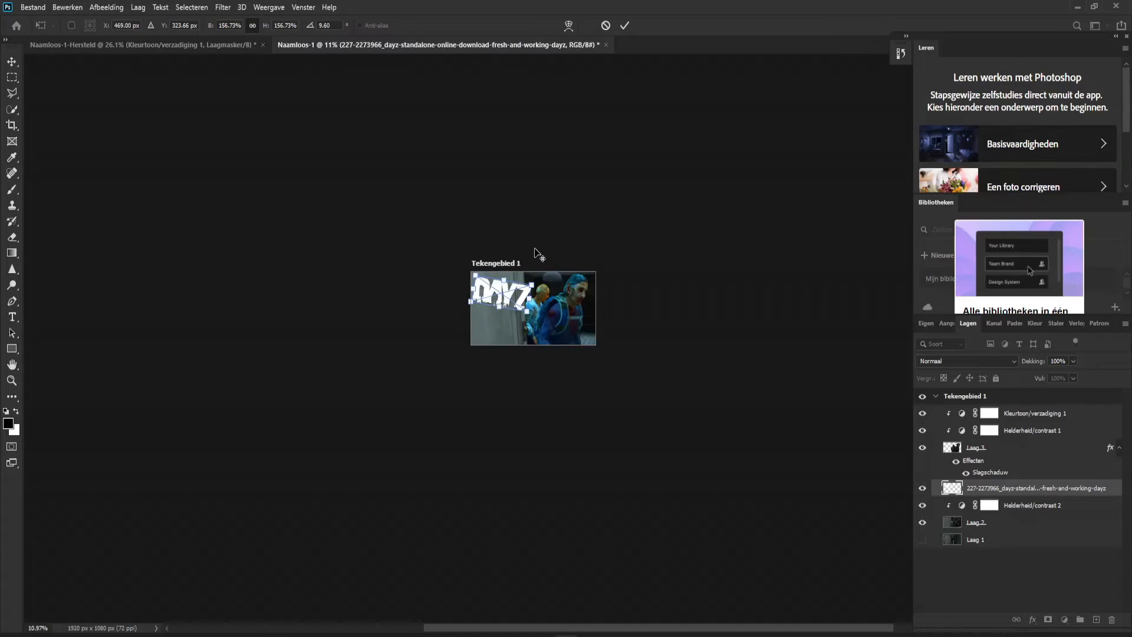
scroll(519, 287, up, 2)
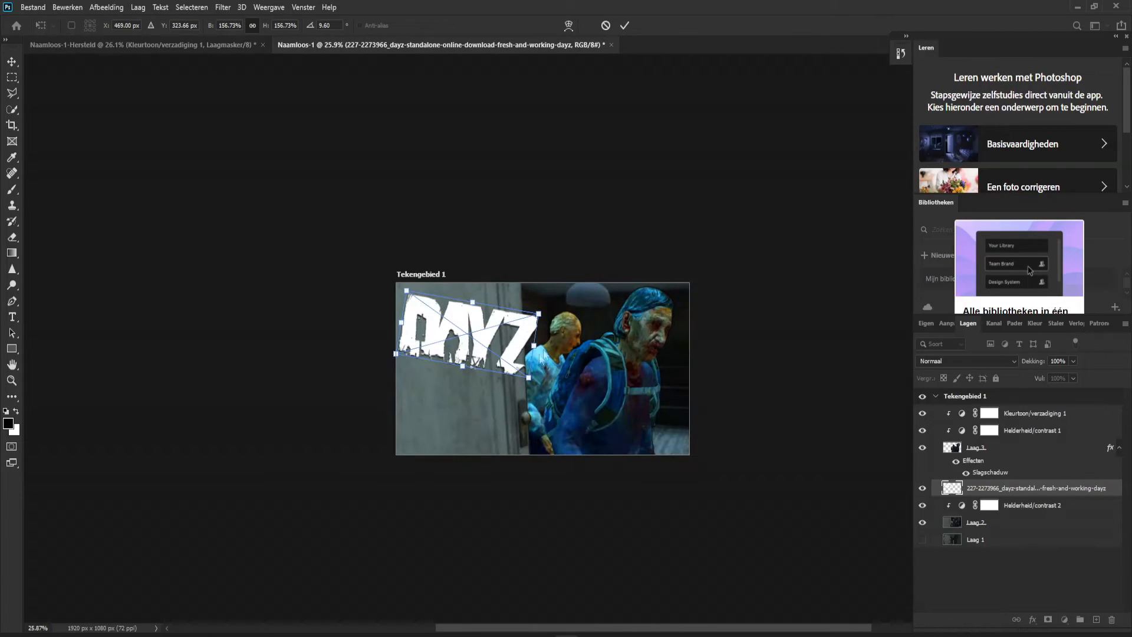
Step: Reduce the DayZ logo's rotation to about 3.65°, lower it slightly on the door, and accept the placement
mouse_move(548, 311)
mouse_down()
mouse_move(538, 278)
mouse_move(553, 299)
mouse_up()
drag(502, 341, 500, 343)
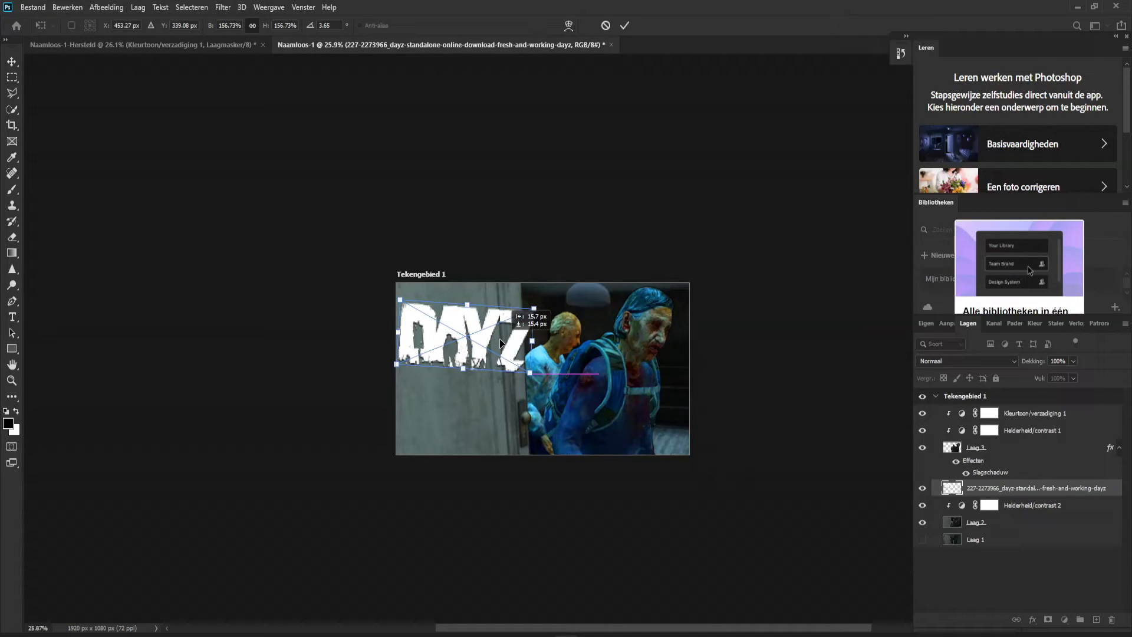
drag(500, 343, 501, 353)
click(625, 23)
key(w)
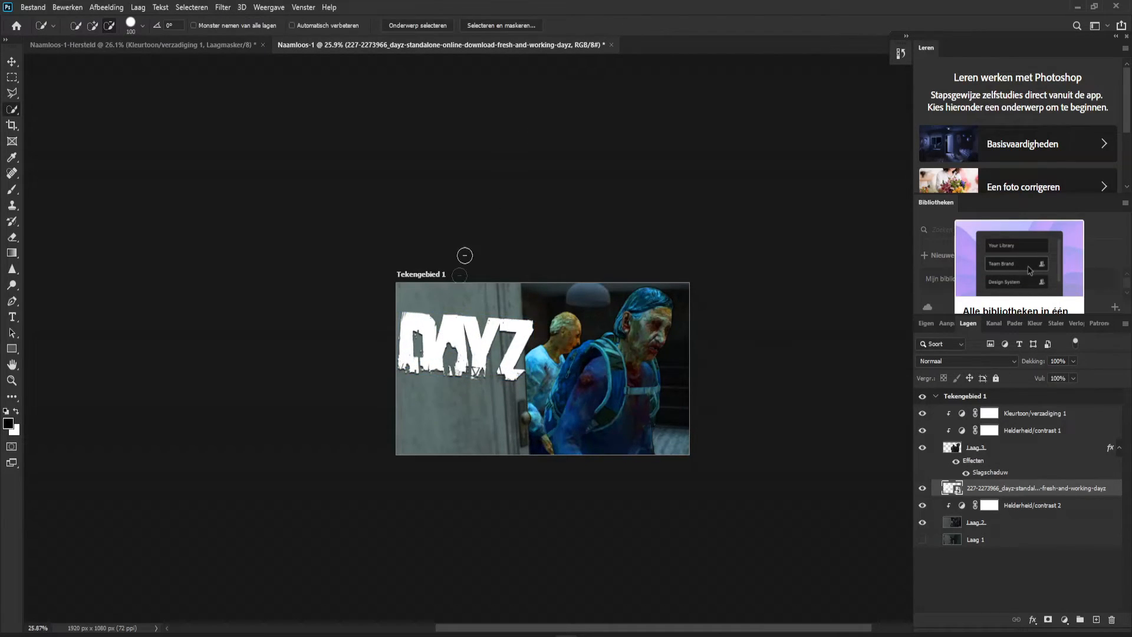
scroll(461, 311, up, 4)
scroll(461, 310, up, 1)
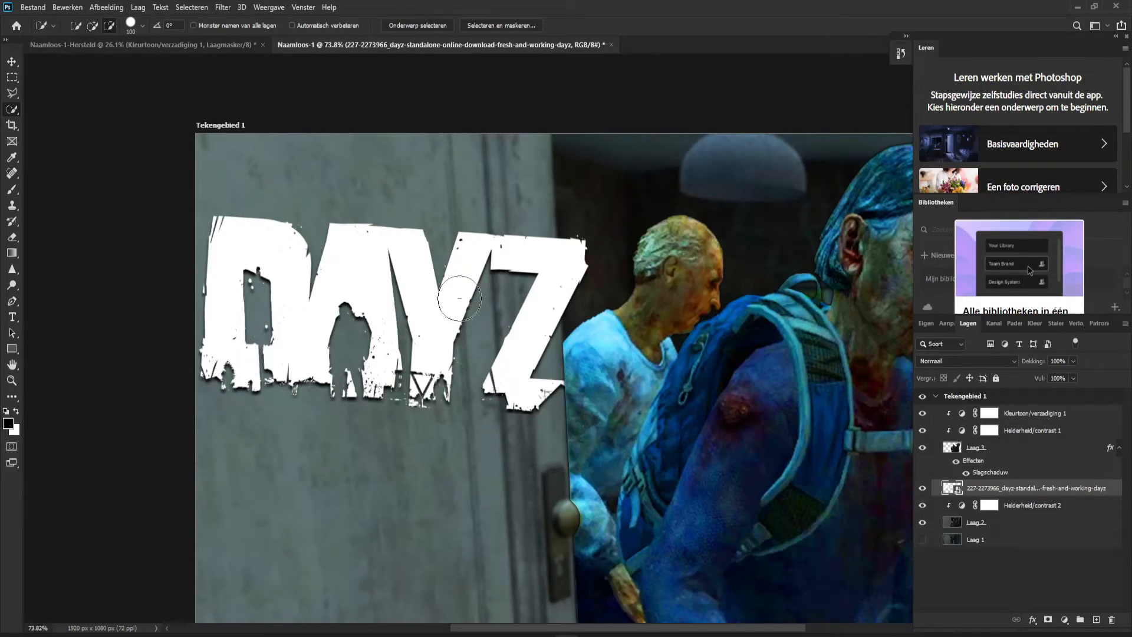
scroll(459, 298, down, 4)
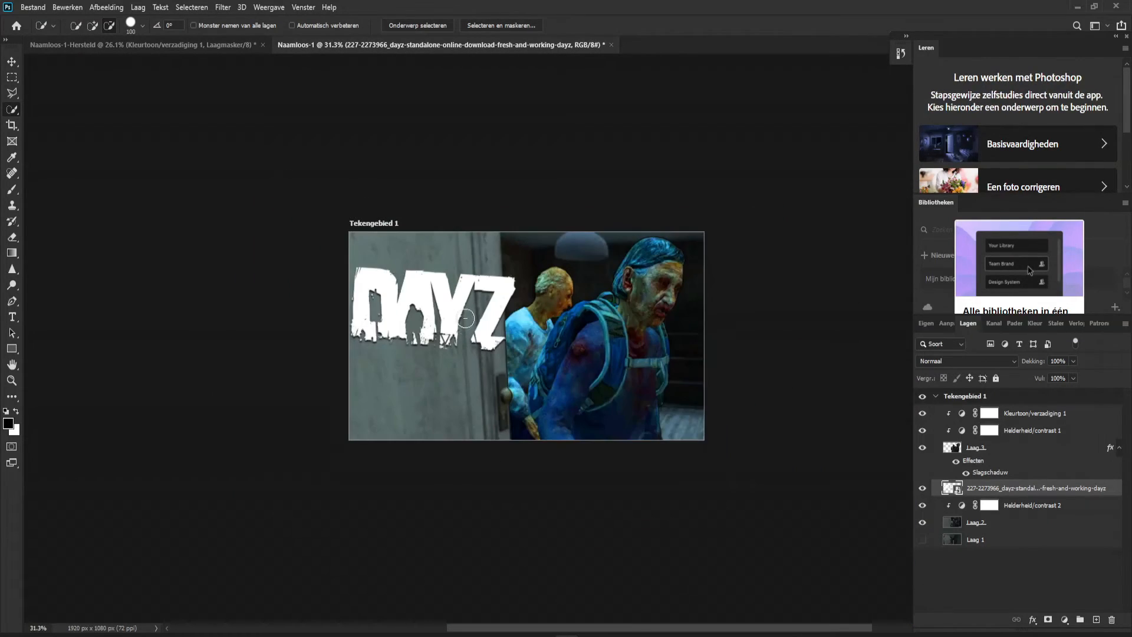
scroll(601, 412, down, 7)
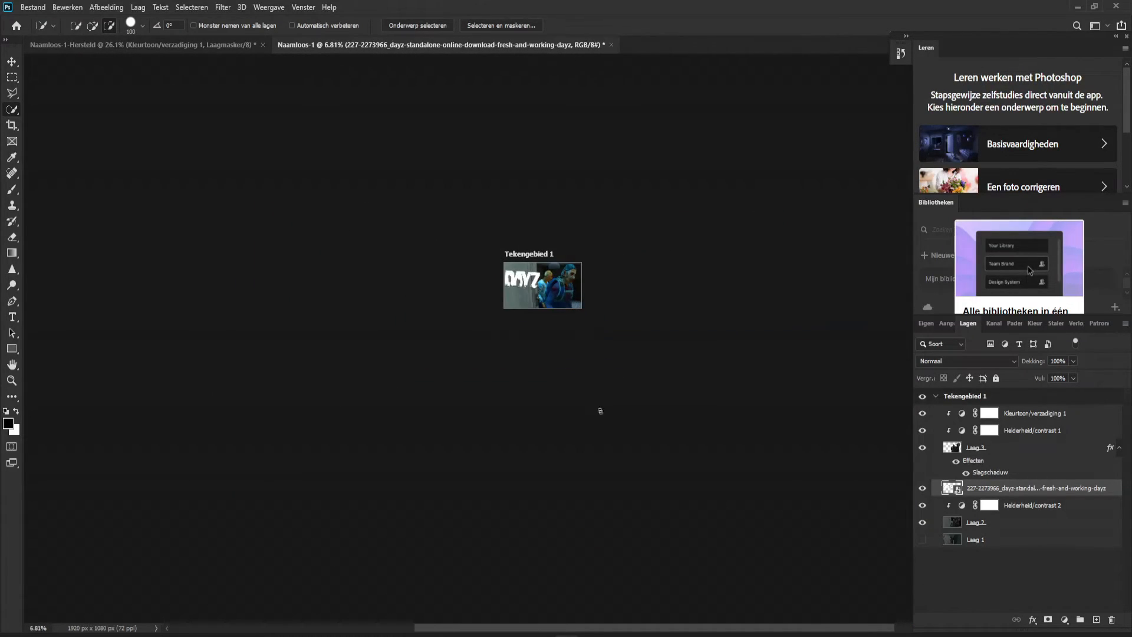
scroll(633, 362, up, 7)
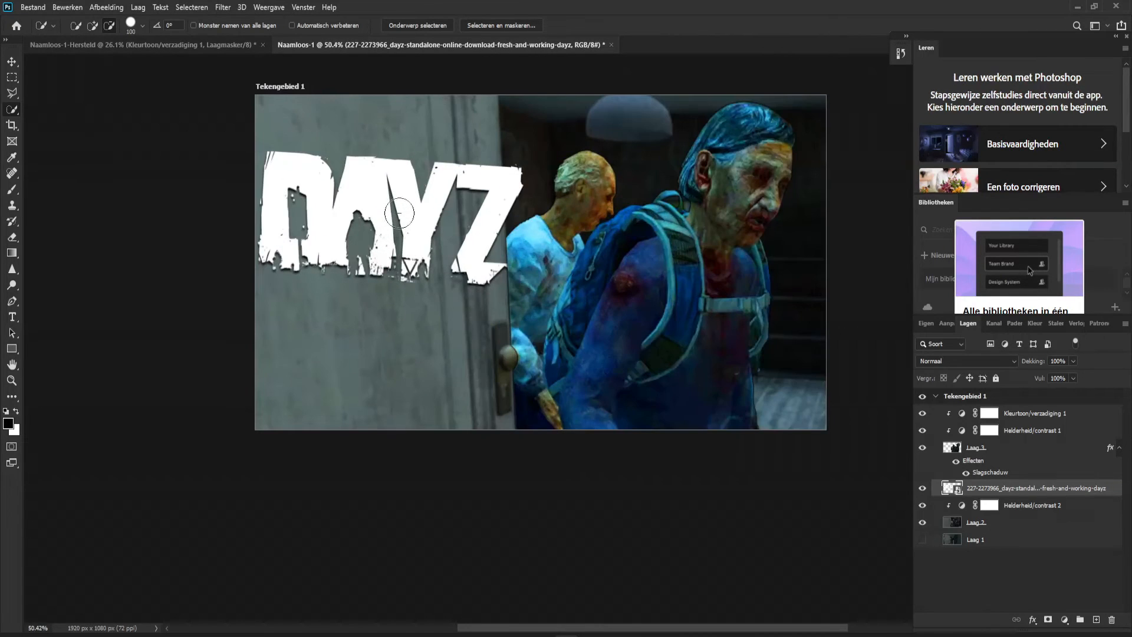
Step: Give the DayZ logo layer a Slagschaduw effect with 0% spread and a size of 27 px
right_click(1009, 487)
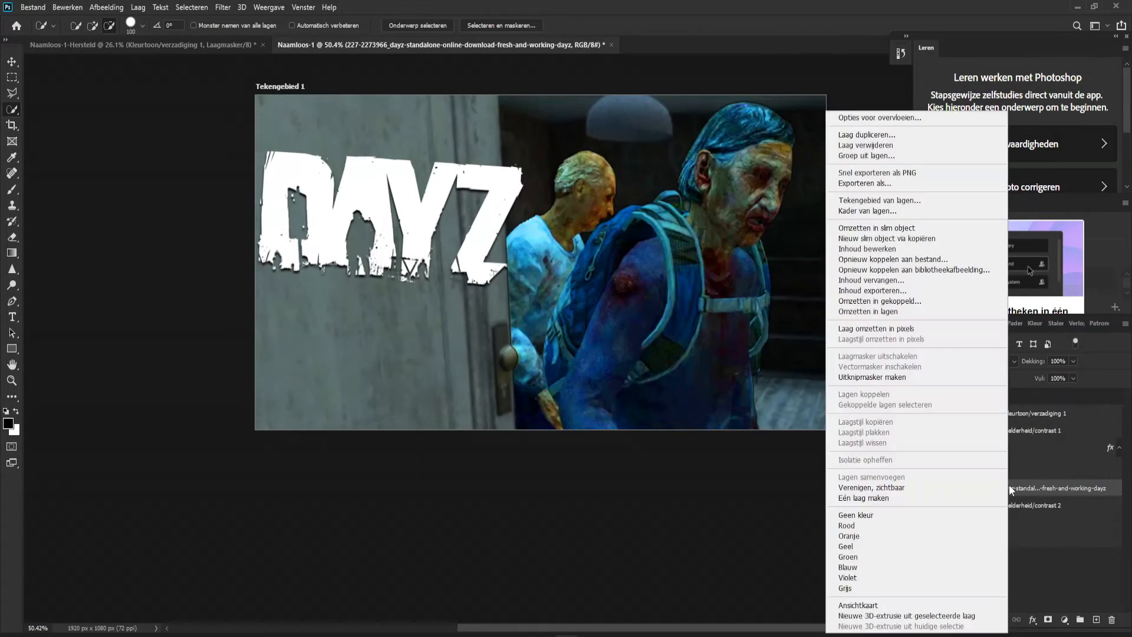
click(921, 118)
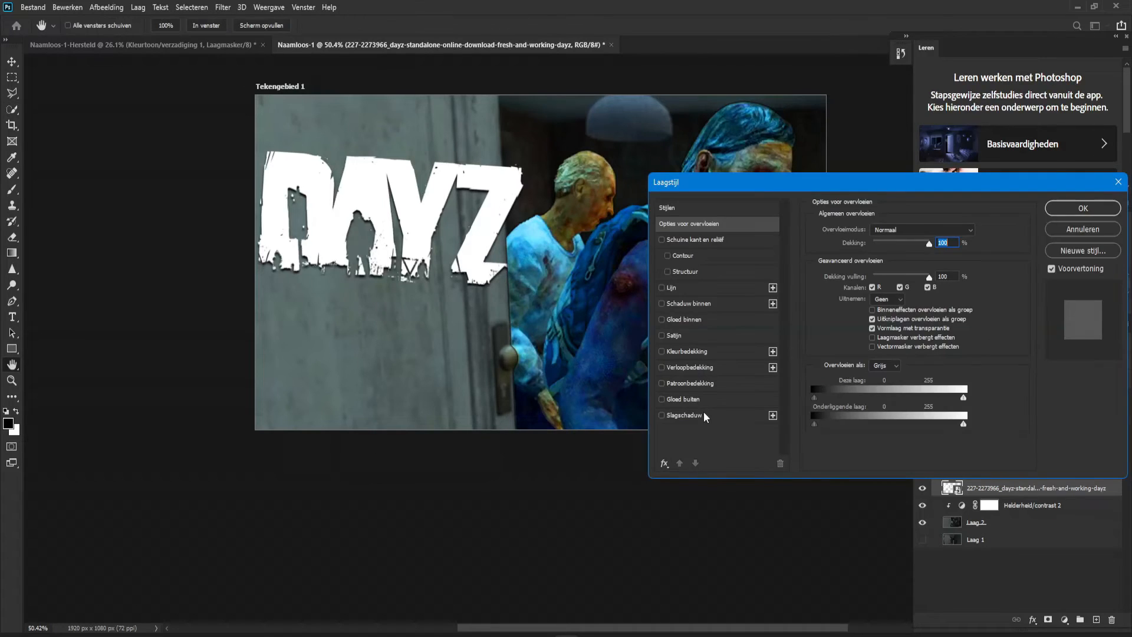
click(662, 415)
click(690, 415)
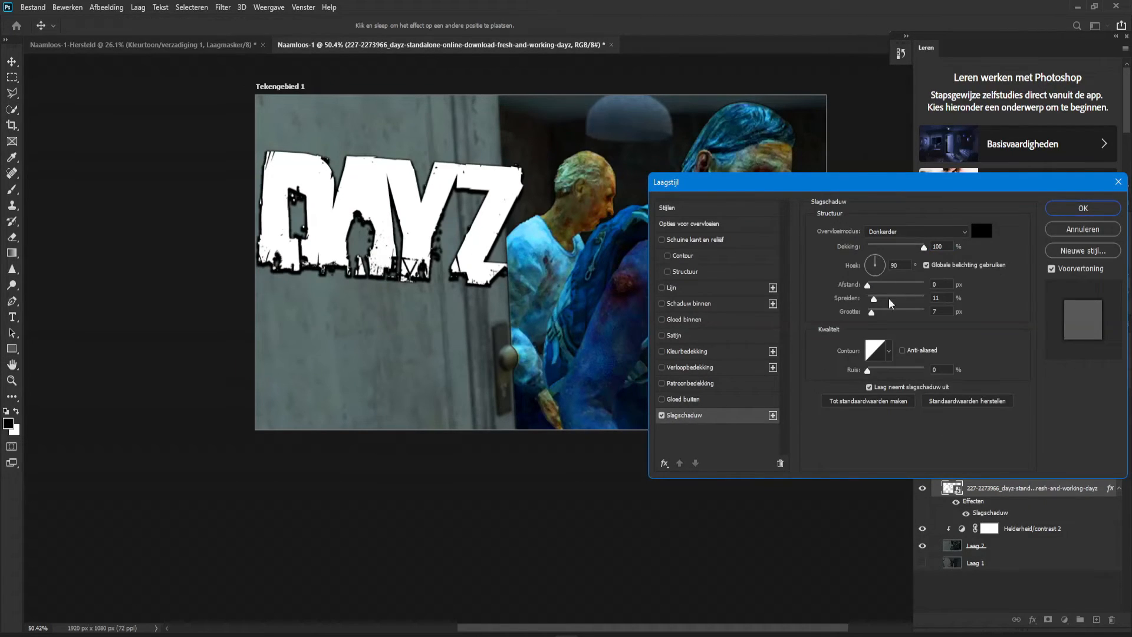
drag(878, 304, 867, 301)
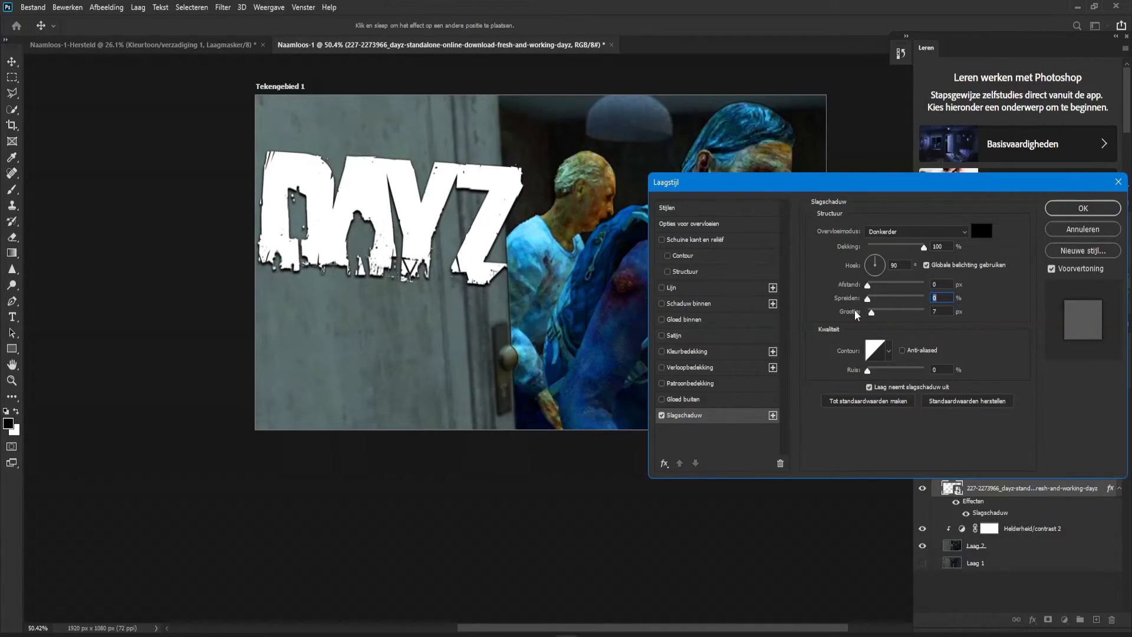
drag(872, 312, 878, 311)
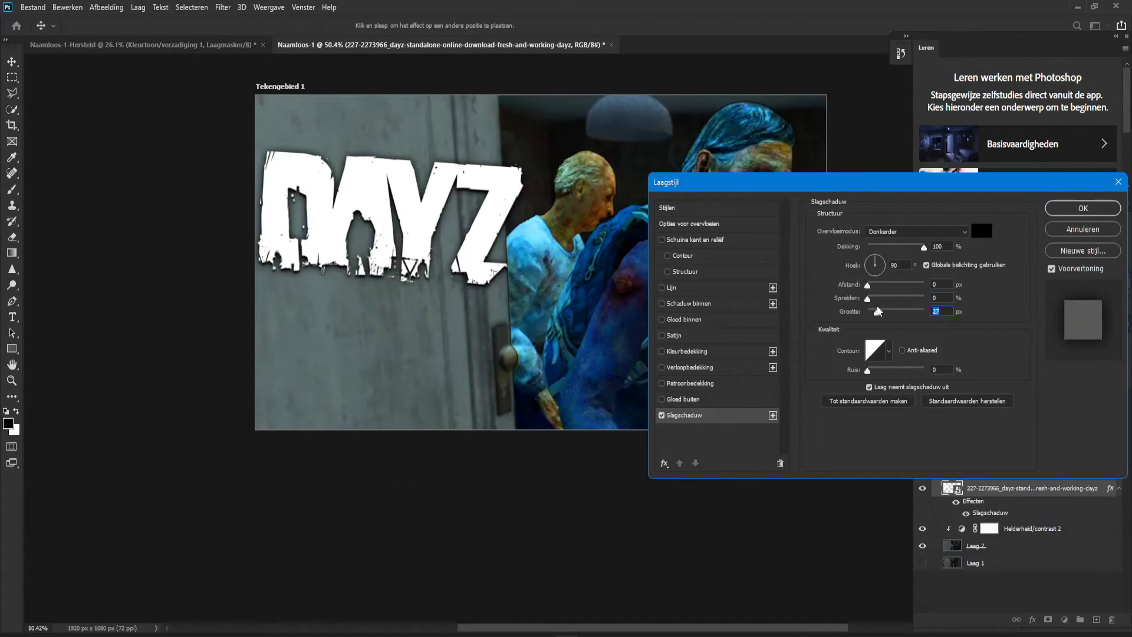
click(1106, 204)
key(w)
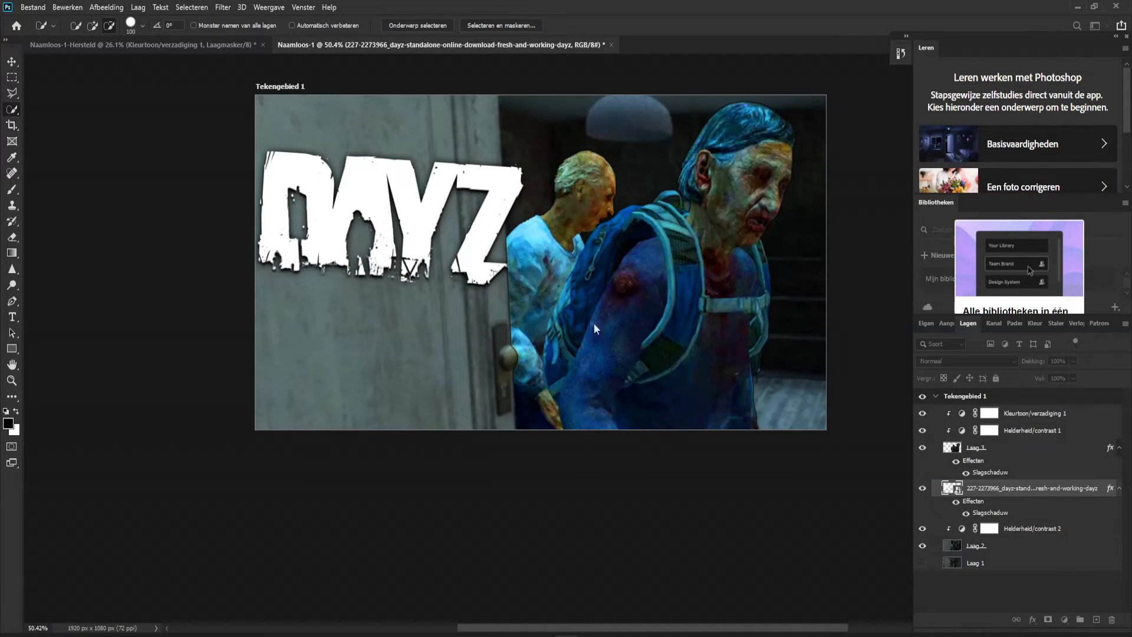
Step: Examine how the logo and zombies read together in the thumbnail at small and large scales
scroll(583, 309, down, 2)
scroll(558, 283, down, 12)
scroll(629, 229, up, 4)
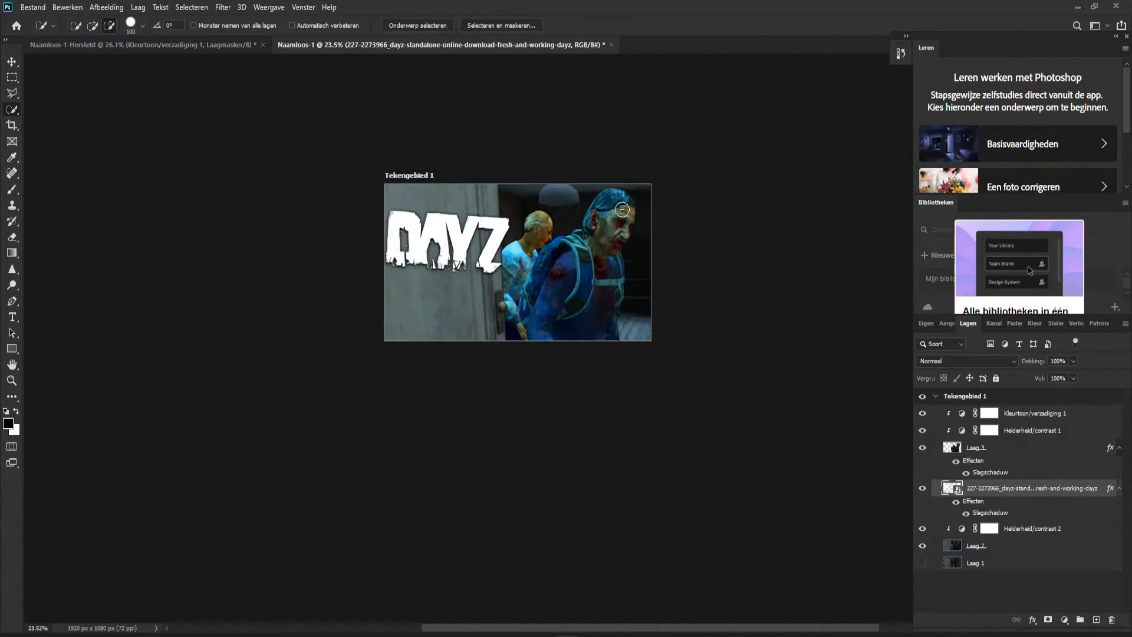
scroll(613, 189, up, 5)
scroll(456, 338, down, 12)
scroll(457, 336, up, 1)
scroll(454, 336, down, 3)
scroll(479, 307, up, 2)
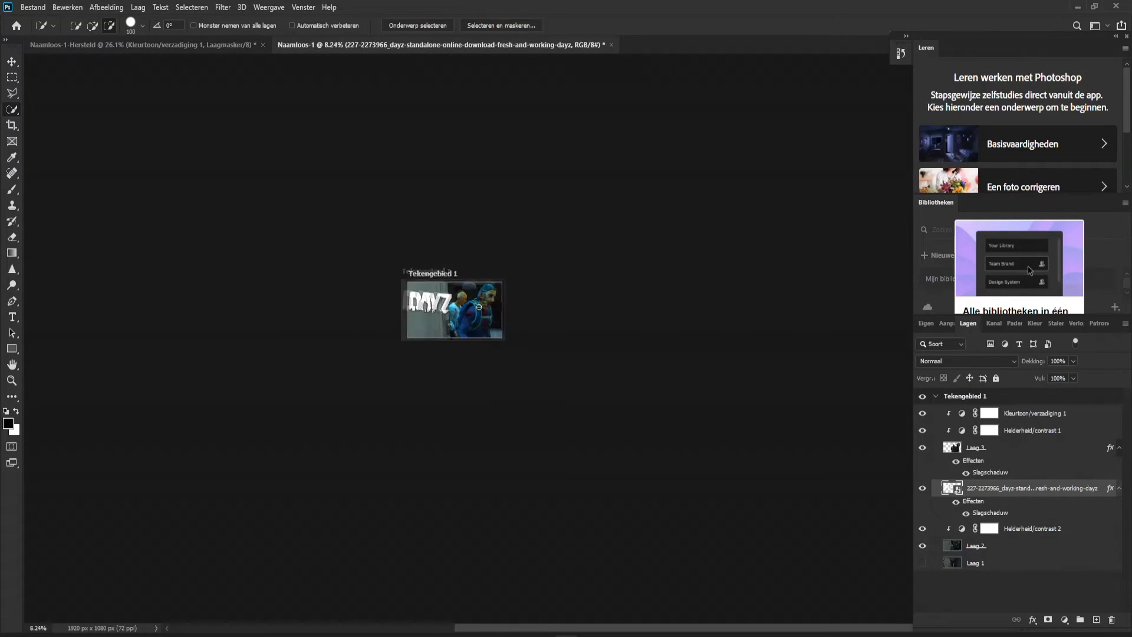
scroll(486, 277, up, 5)
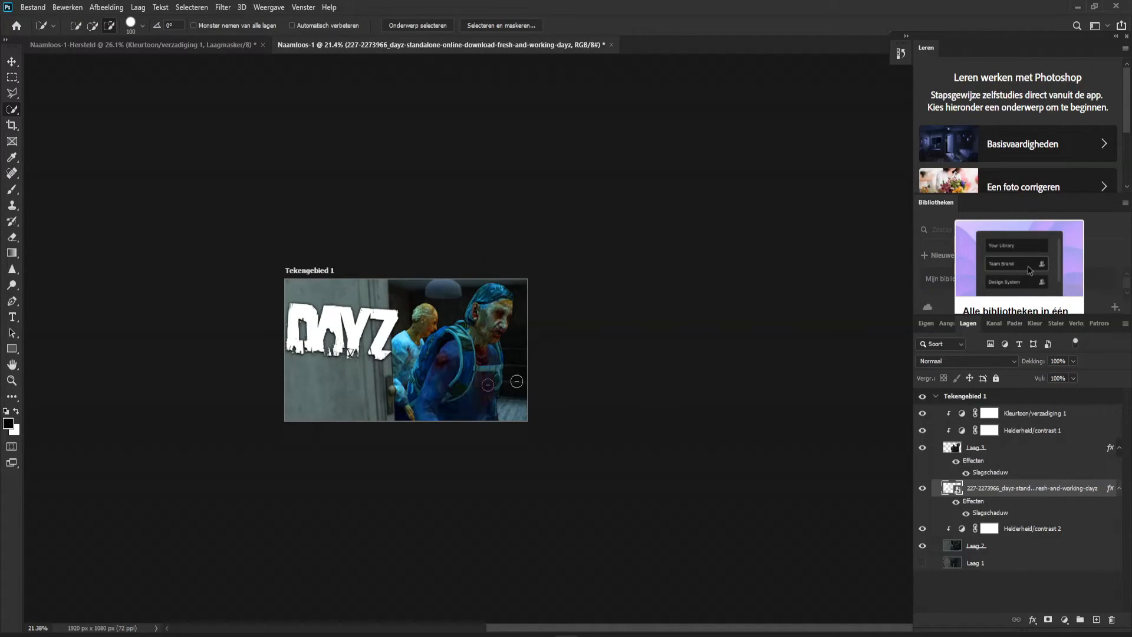
scroll(427, 355, up, 2)
Step: Place the red arrow image Daco_5697964 over the lower door, rotated about -24.45°, and move its layer above all other layers
mouse_move(463, 635)
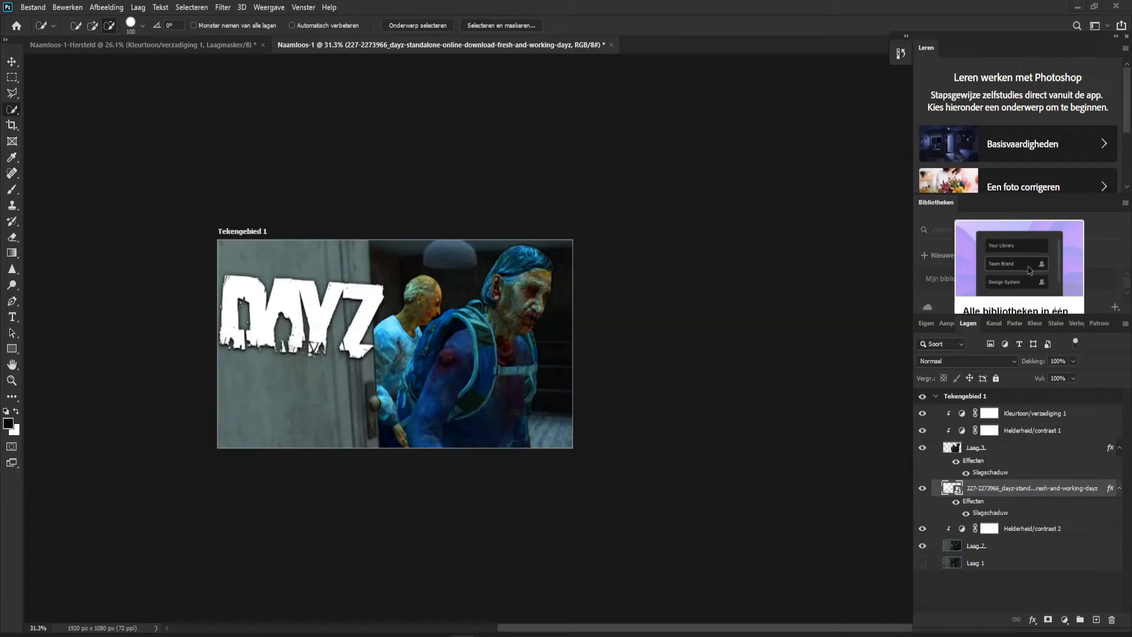
drag(581, 407, 322, 404)
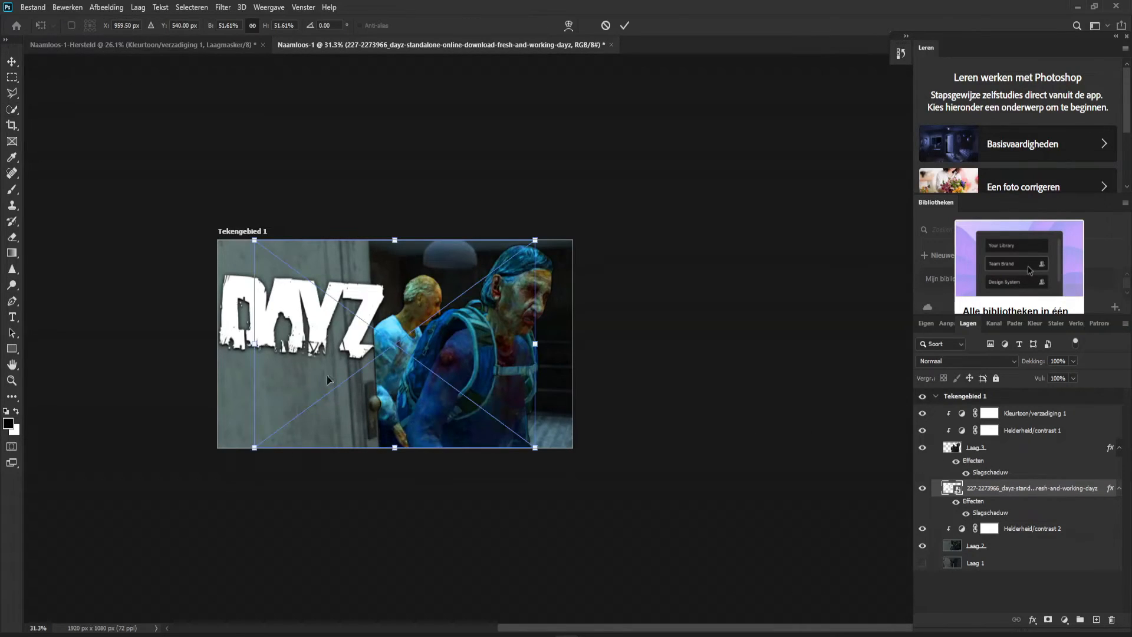
drag(377, 347, 285, 422)
drag(448, 281, 566, 185)
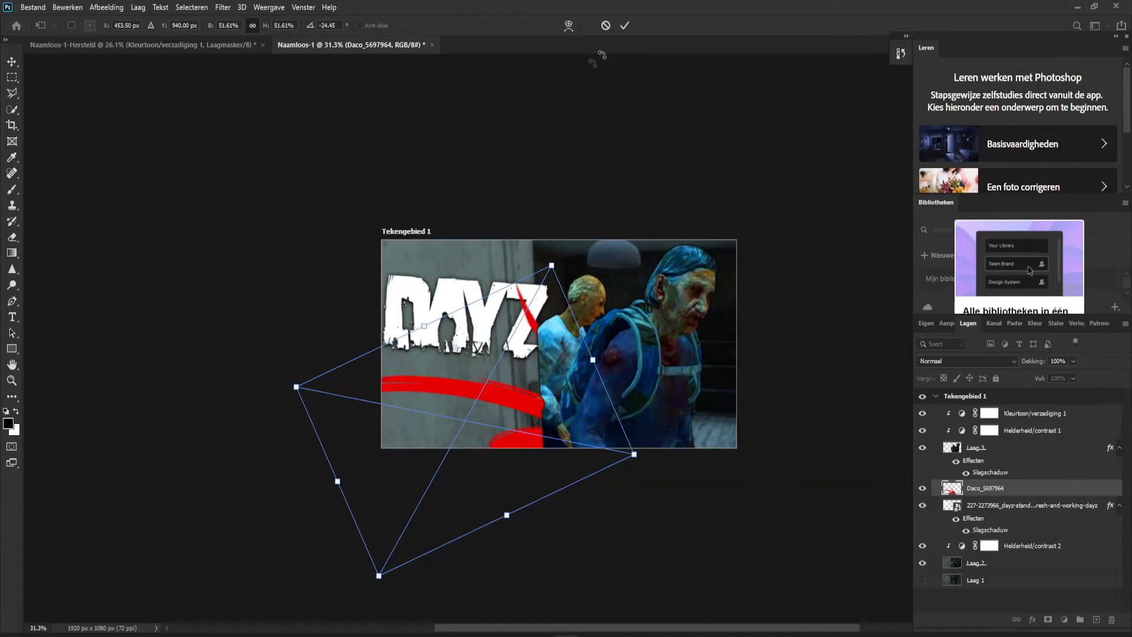
click(623, 26)
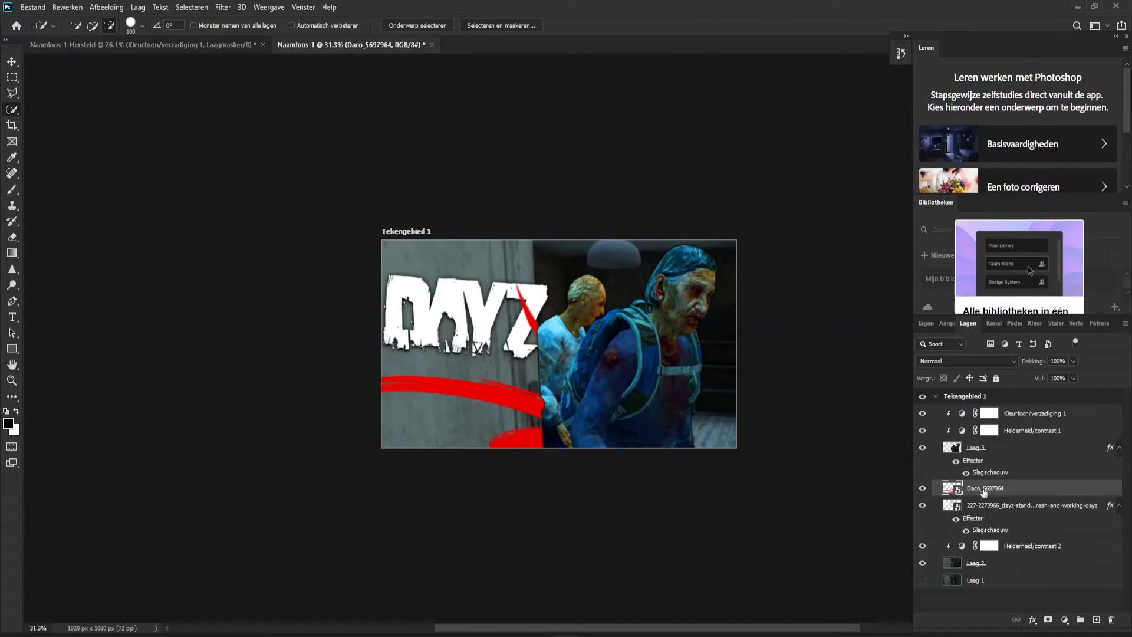
drag(983, 498, 982, 407)
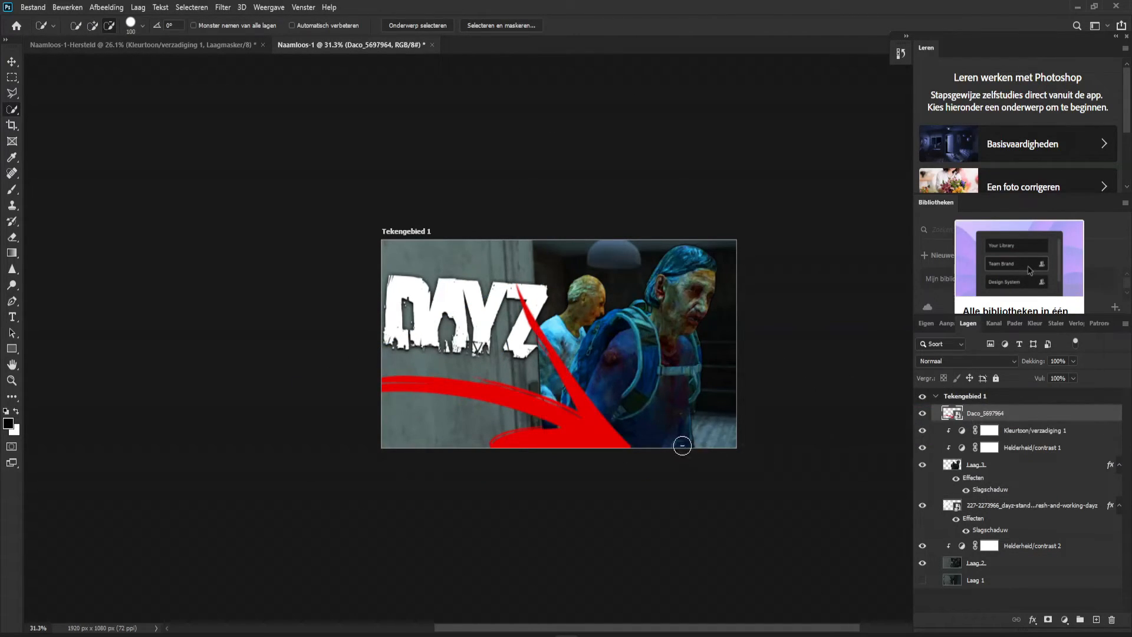
Step: Scale the red arrow to about 27.98%, rotate it to about -31.5°, and place it over the upper door pointing at the rear zombie
key(ctrl+t)
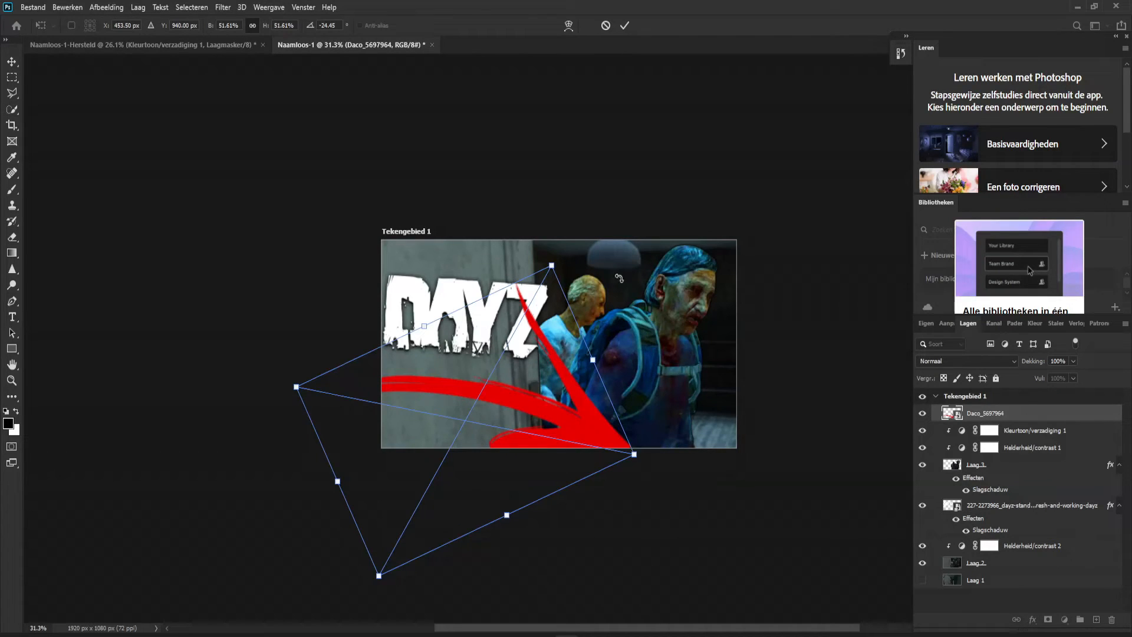
drag(559, 268, 466, 427)
drag(439, 489, 470, 272)
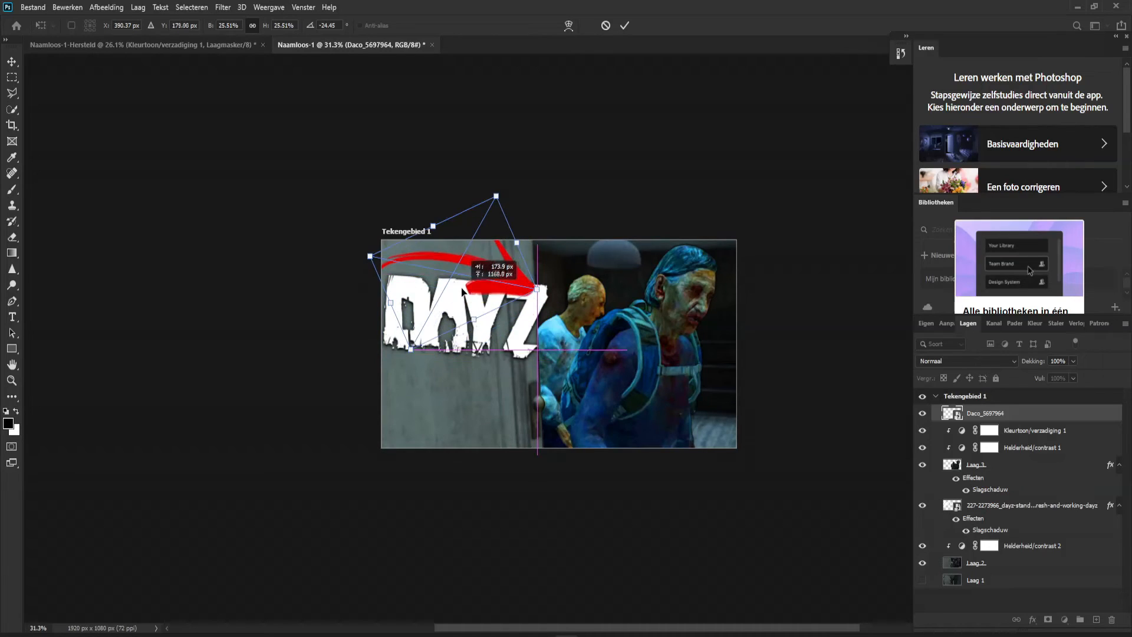
drag(557, 273, 570, 271)
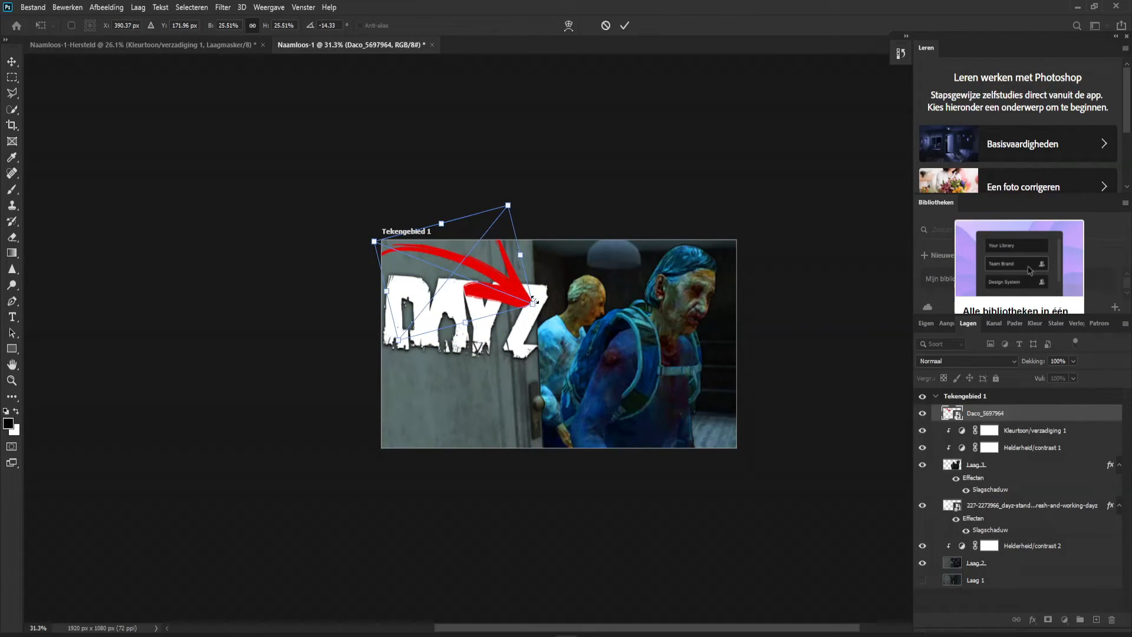
drag(533, 304, 495, 306)
drag(547, 272, 535, 242)
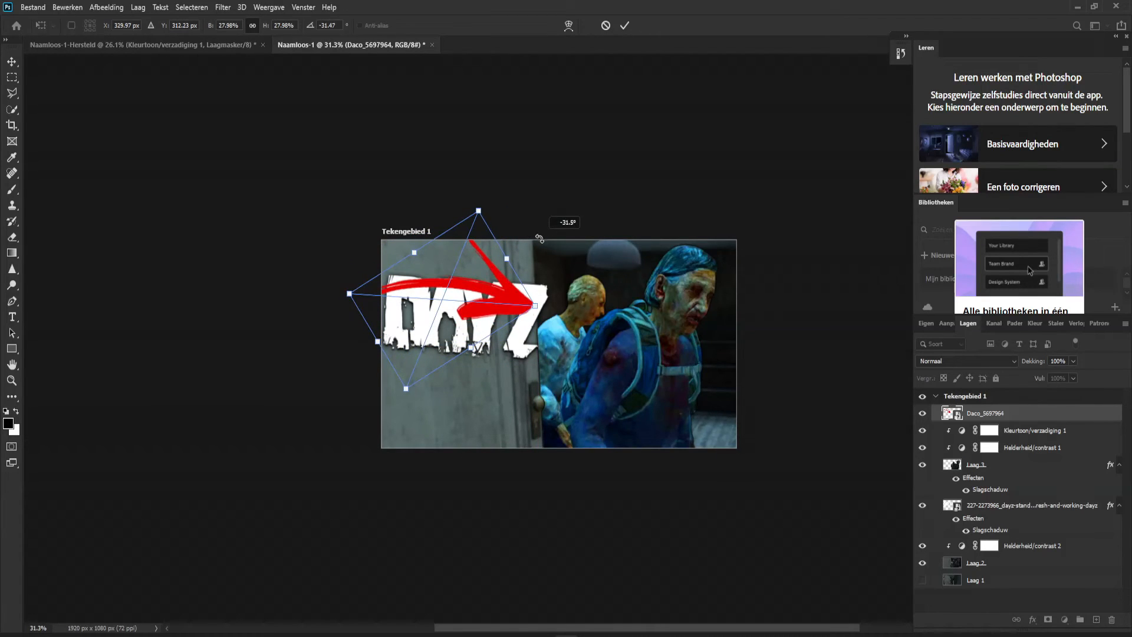
click(626, 25)
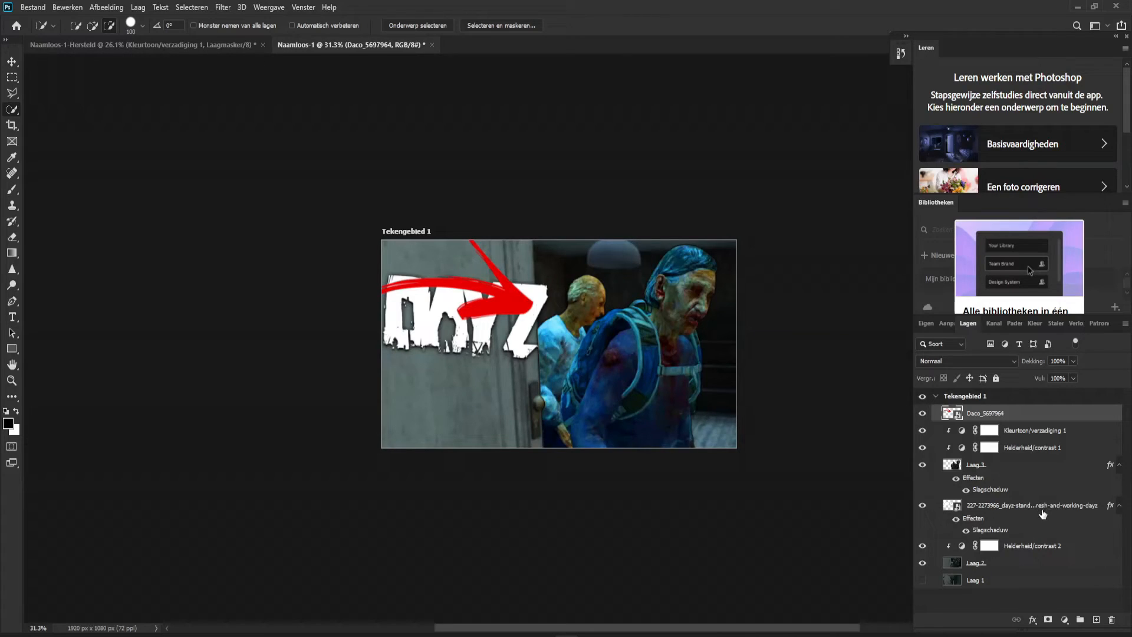
Step: Hide the DayZ logo layer and move the red arrow slightly lower on the door
click(1044, 508)
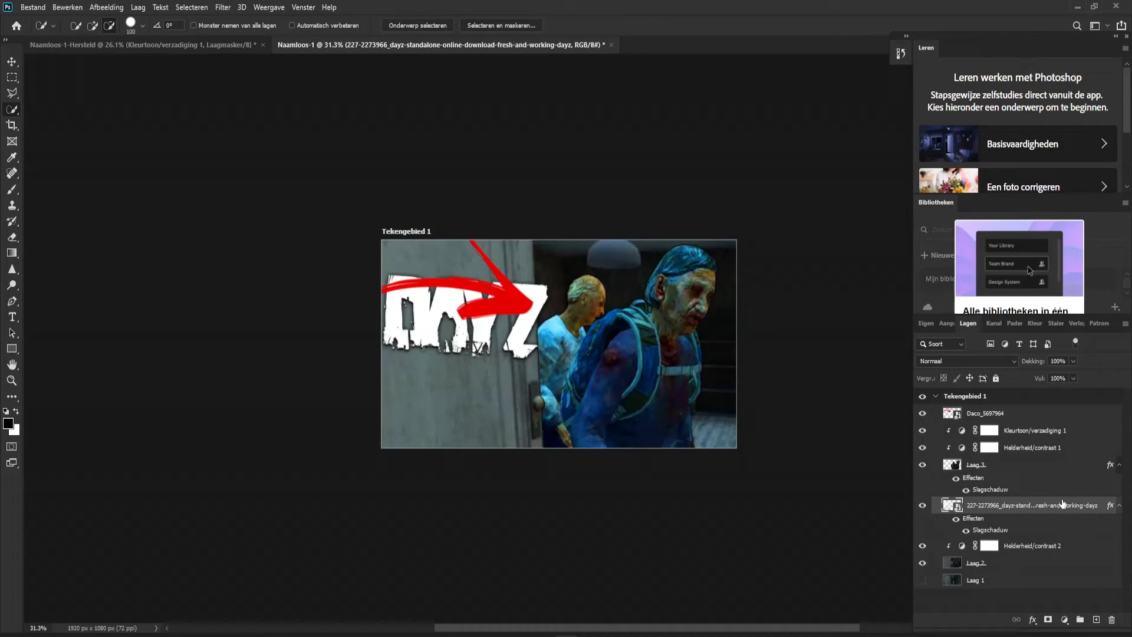
click(922, 506)
key(Tab)
key(Tab)
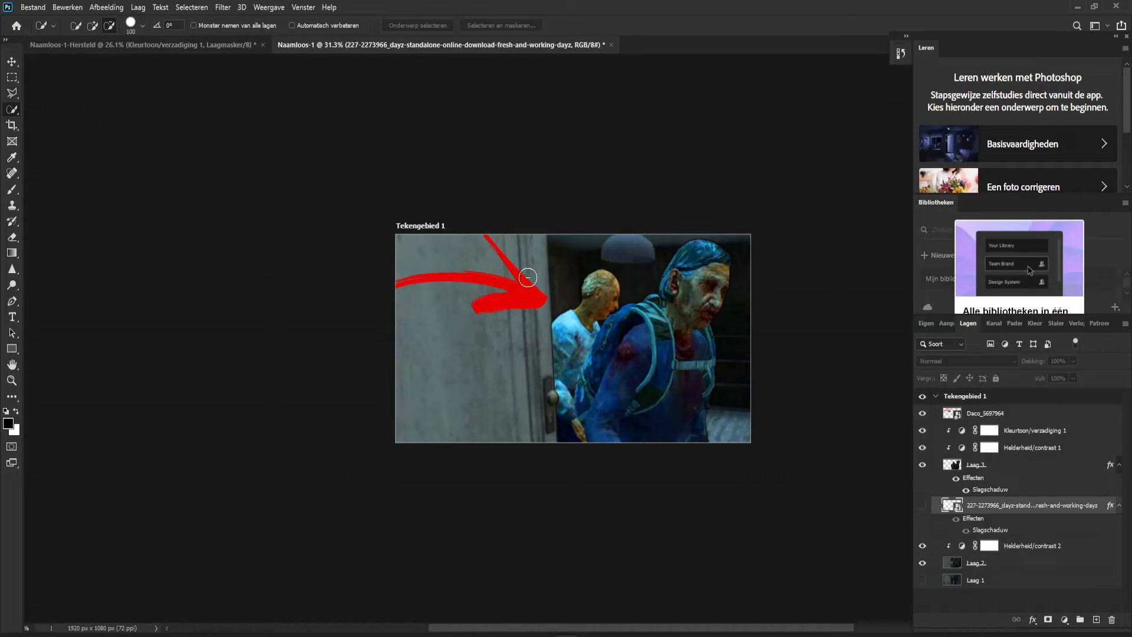
click(11, 61)
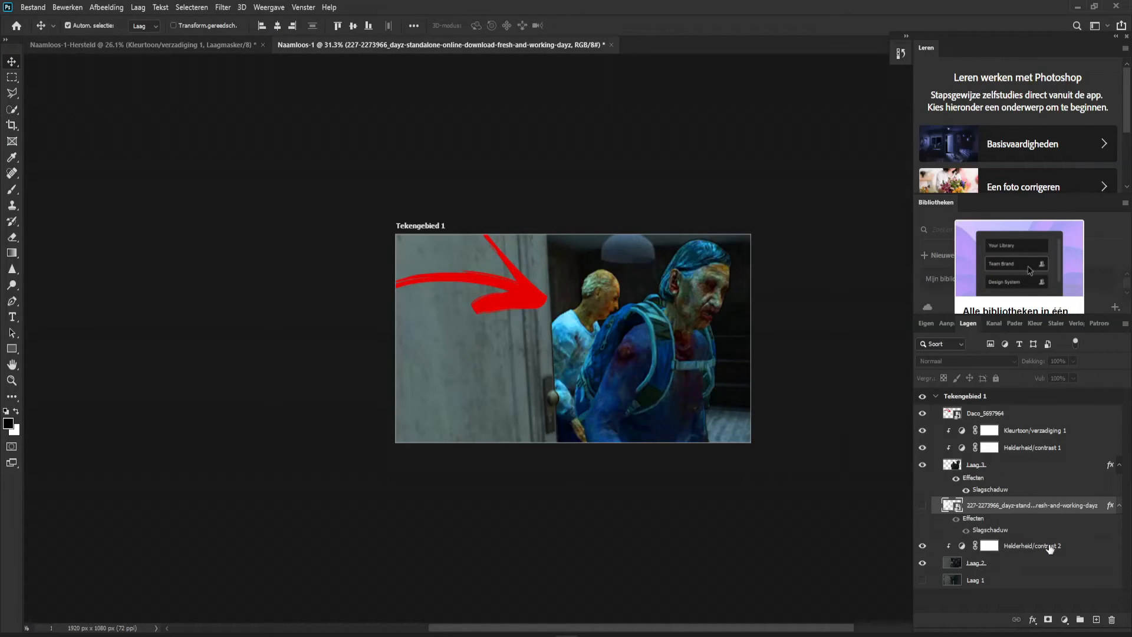
click(518, 292)
drag(515, 290, 523, 324)
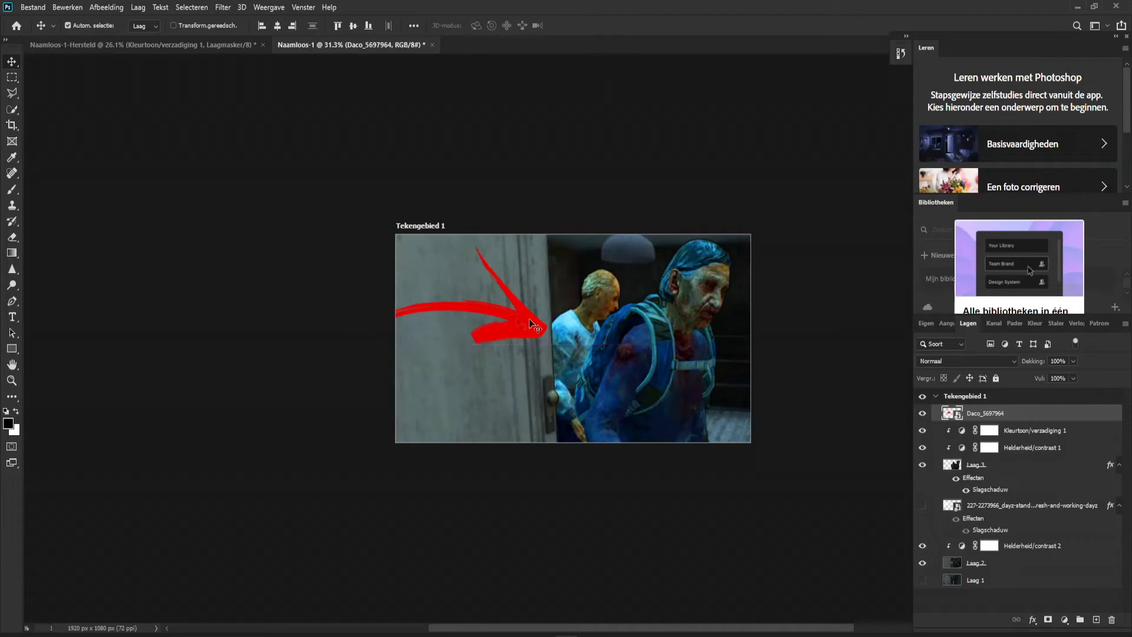
Step: Give the red arrow layer a Slagschaduw effect with 18% spread and a size of 21 px
right_click(1006, 416)
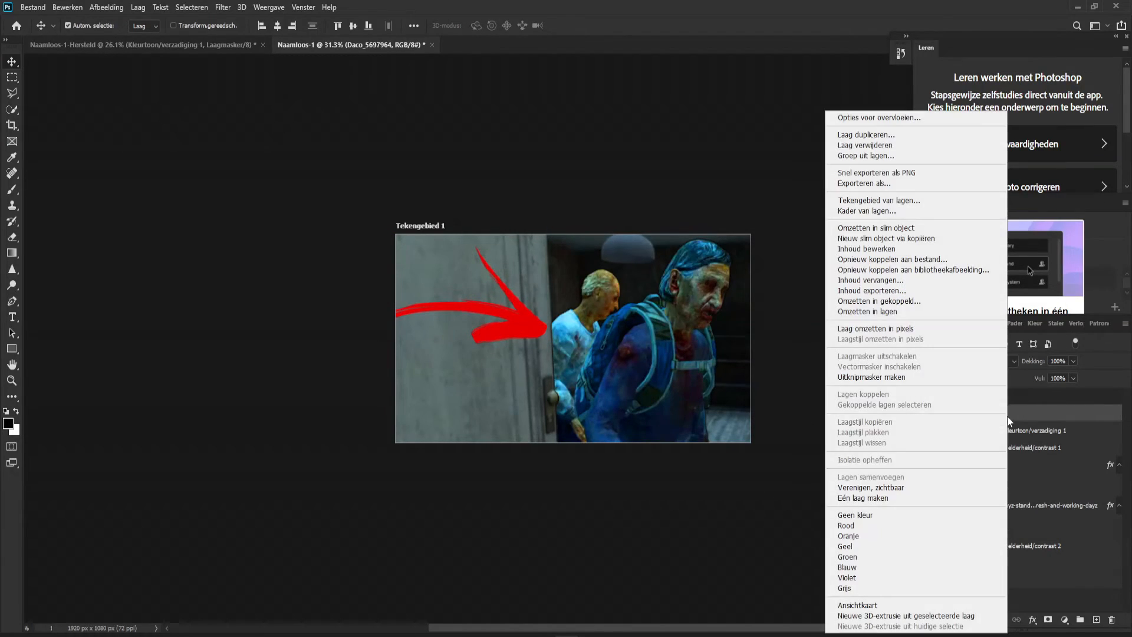
click(878, 117)
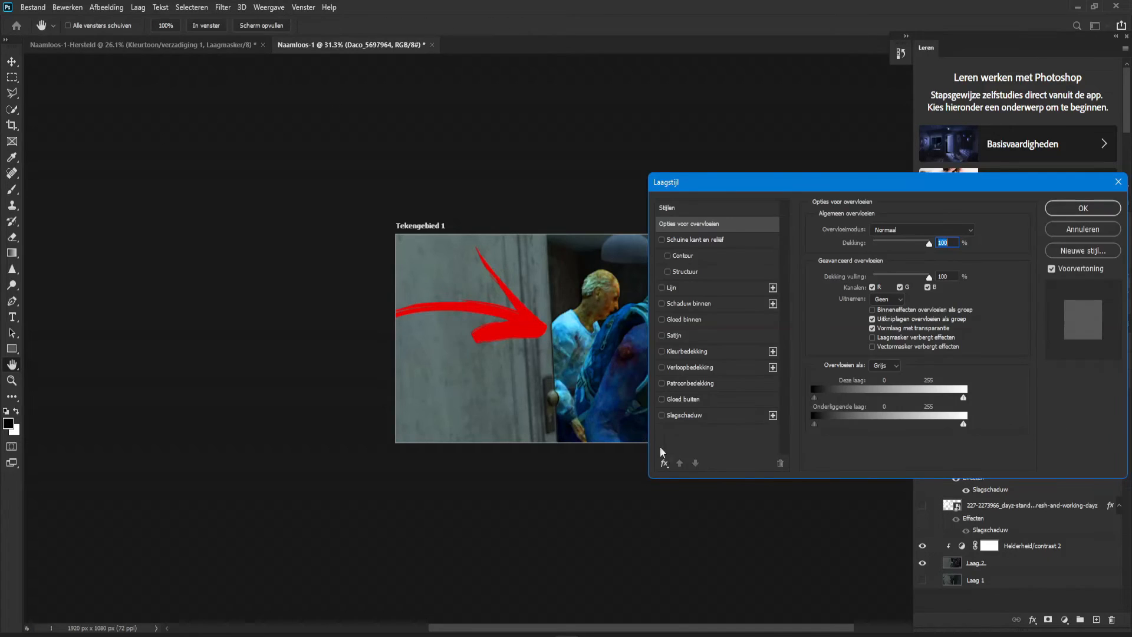
click(661, 415)
click(670, 417)
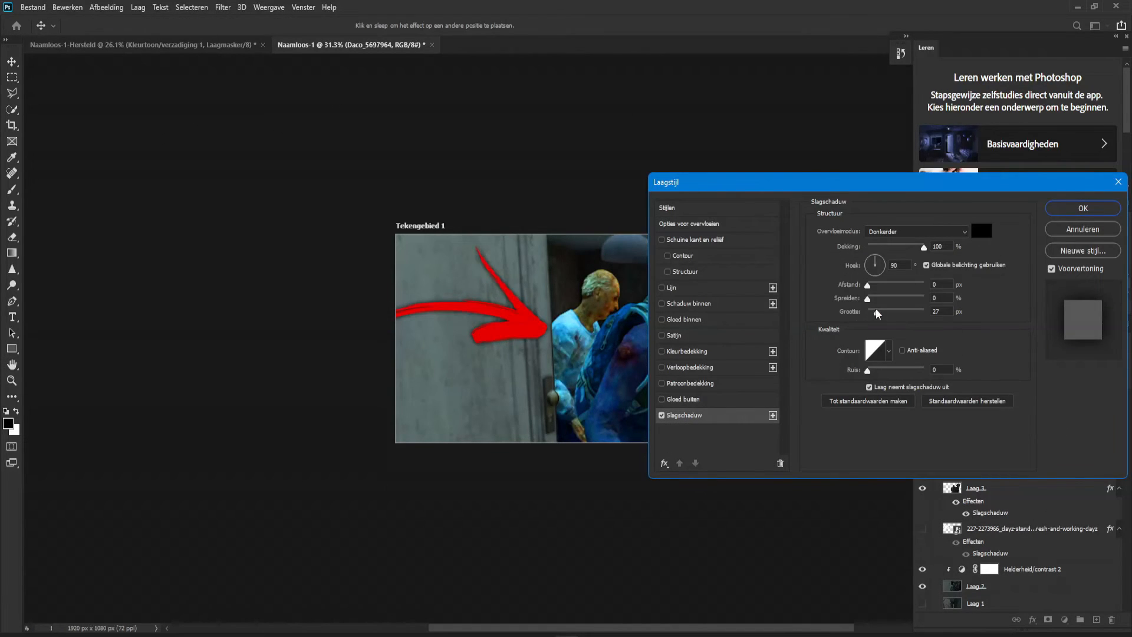
mouse_move(869, 302)
mouse_down()
mouse_move(883, 298)
mouse_move(874, 296)
mouse_move(878, 316)
mouse_up()
click(1083, 208)
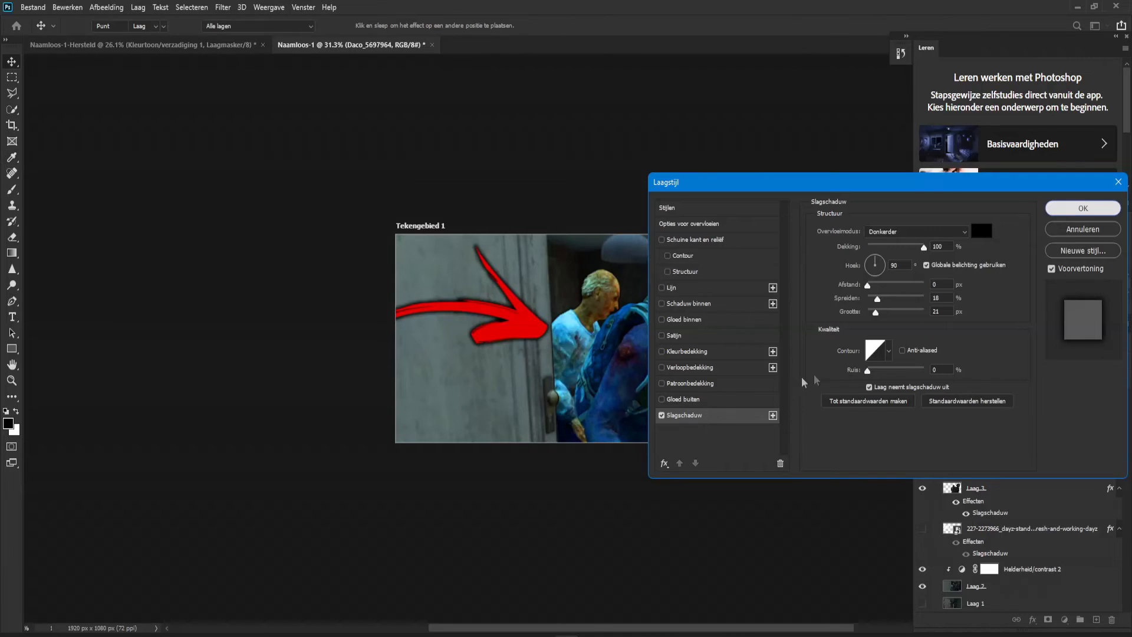
Step: Examine how the shadowed arrow reads against the door and zombies at small and large scales
scroll(668, 327, down, 6)
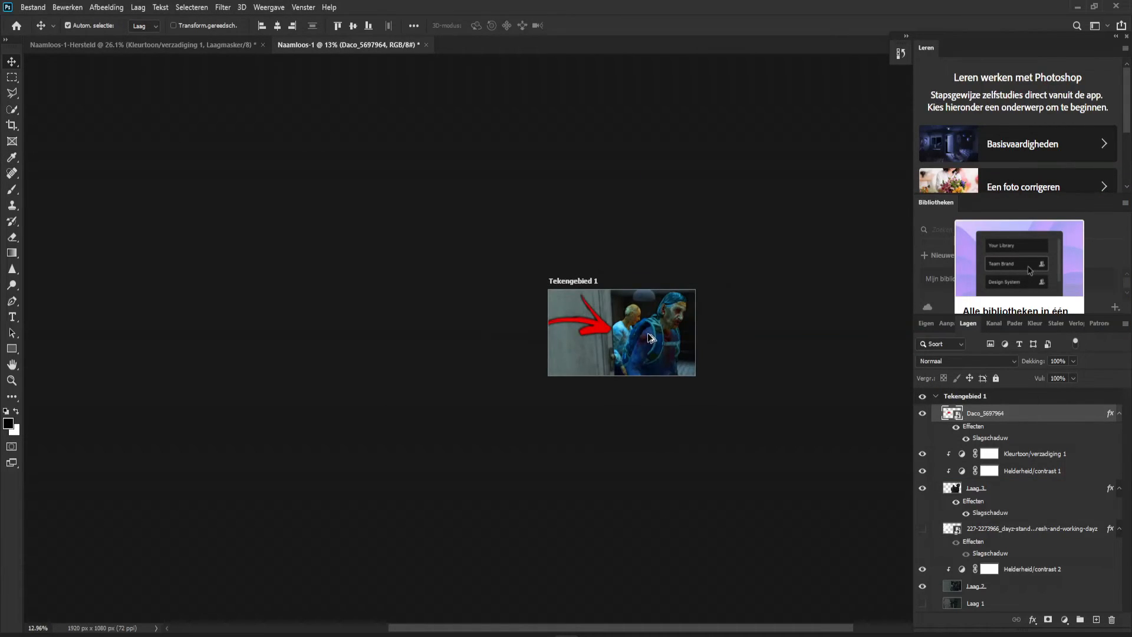
scroll(657, 318, down, 2)
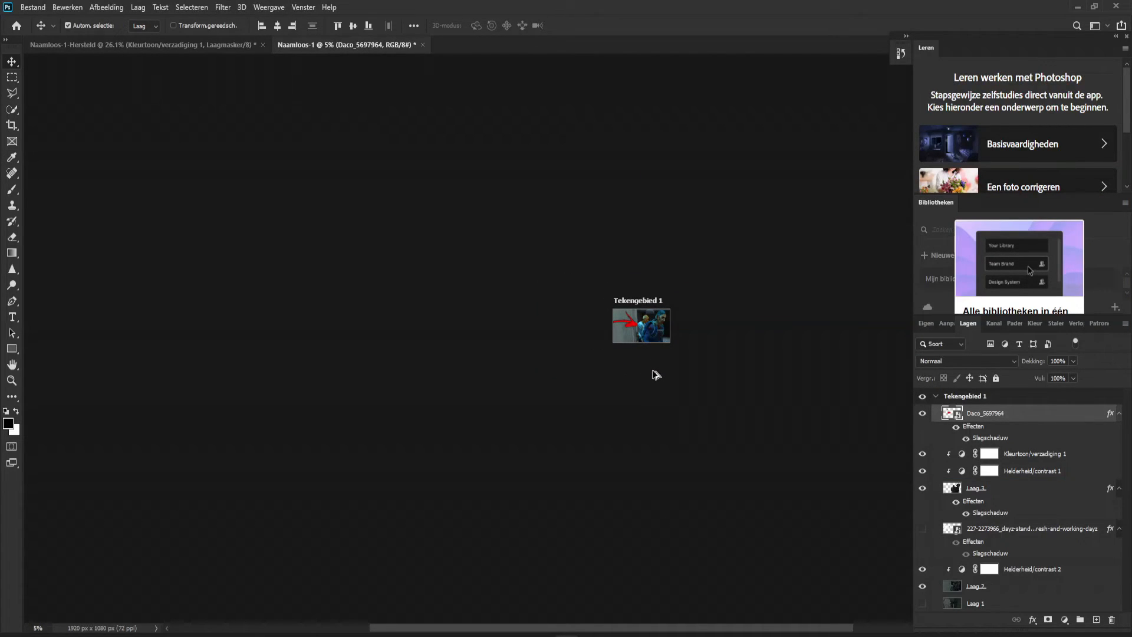
scroll(654, 370, up, 2)
scroll(625, 274, up, 2)
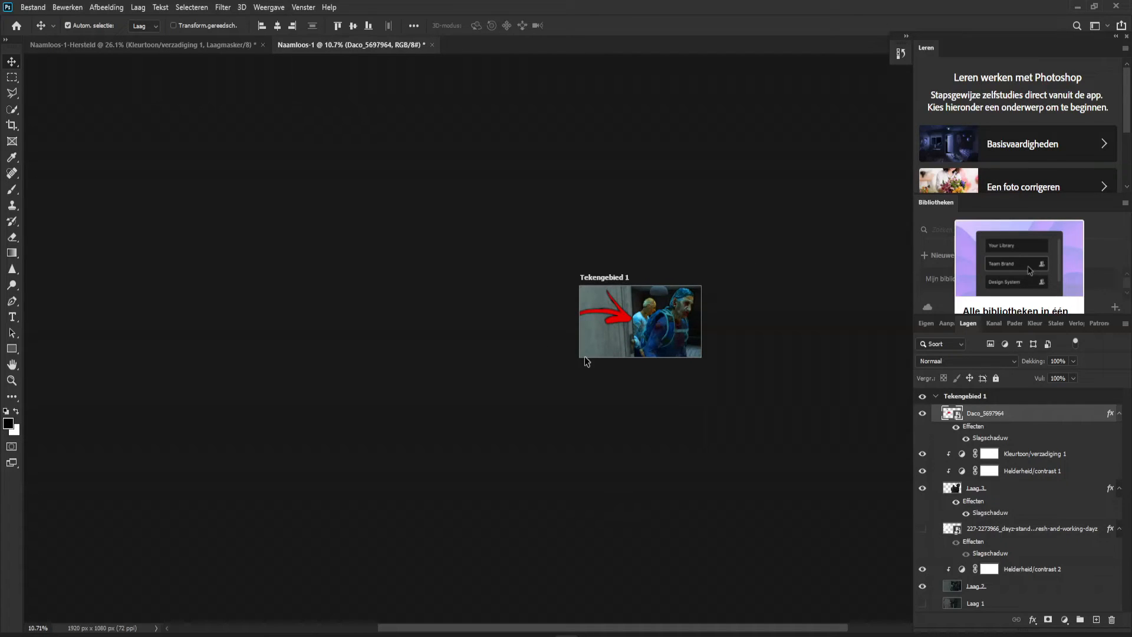
scroll(594, 430, up, 6)
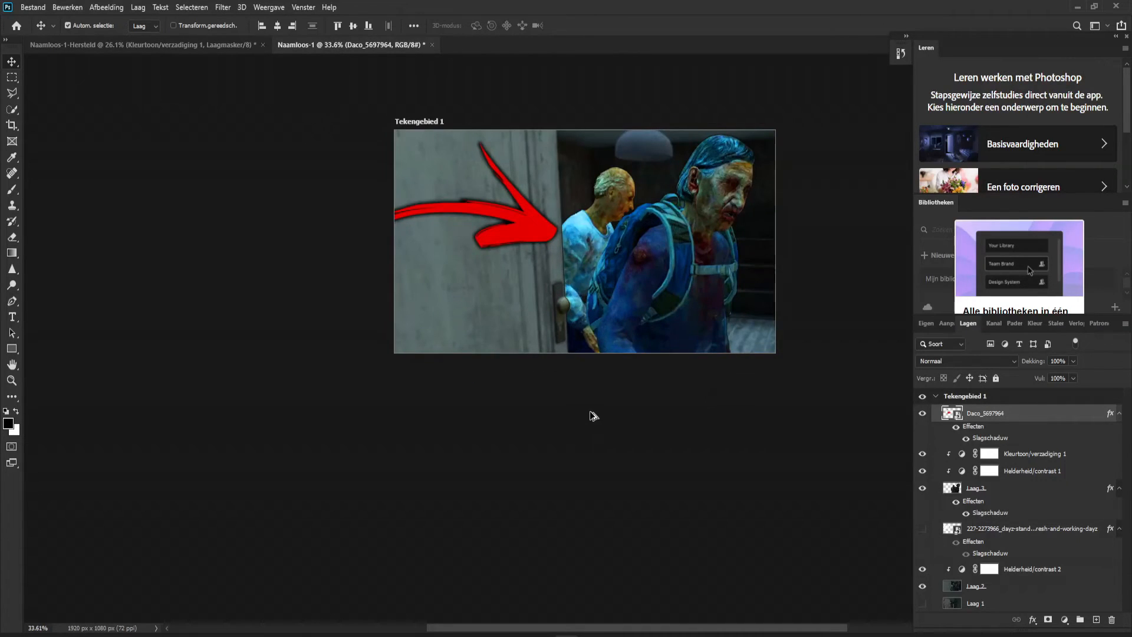
scroll(387, 224, down, 6)
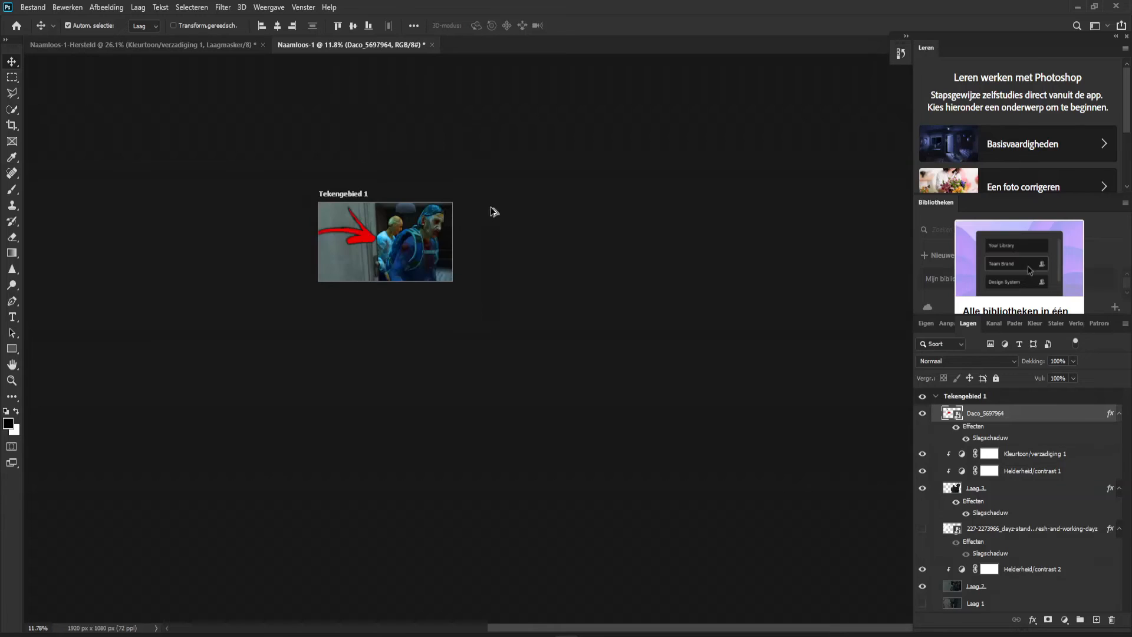
scroll(350, 222, up, 6)
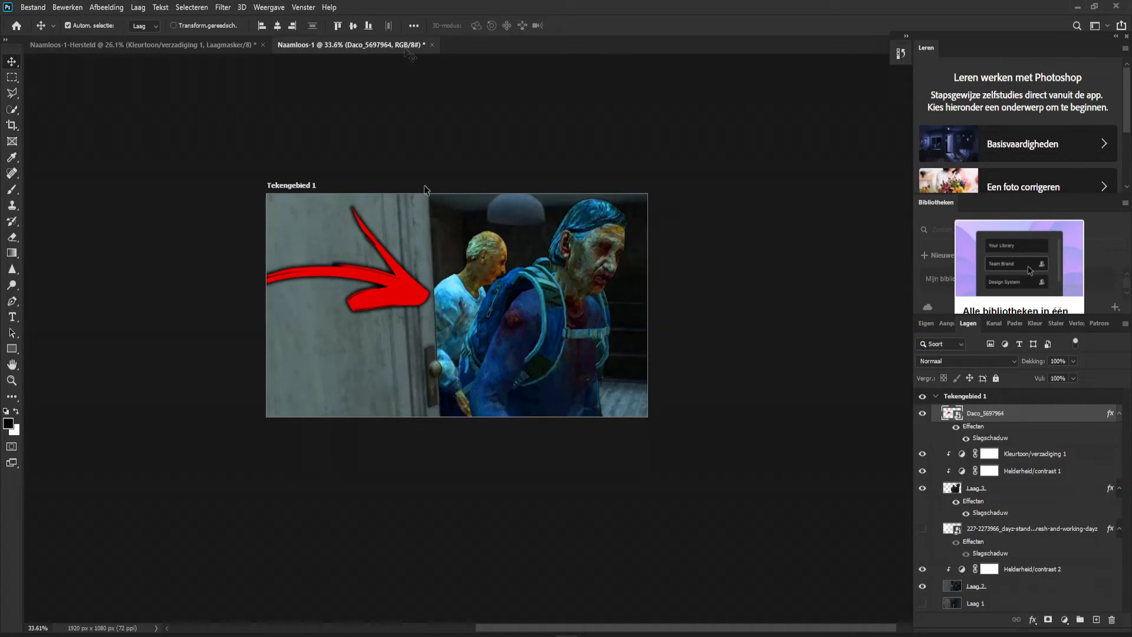
scroll(590, 188, up, 2)
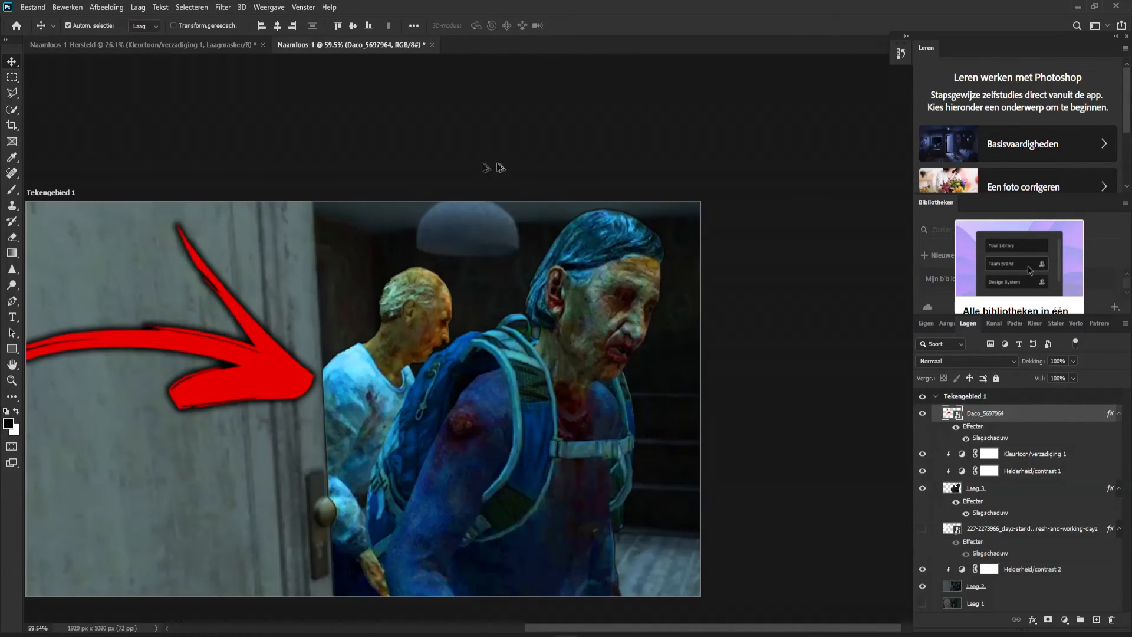
scroll(354, 271, down, 5)
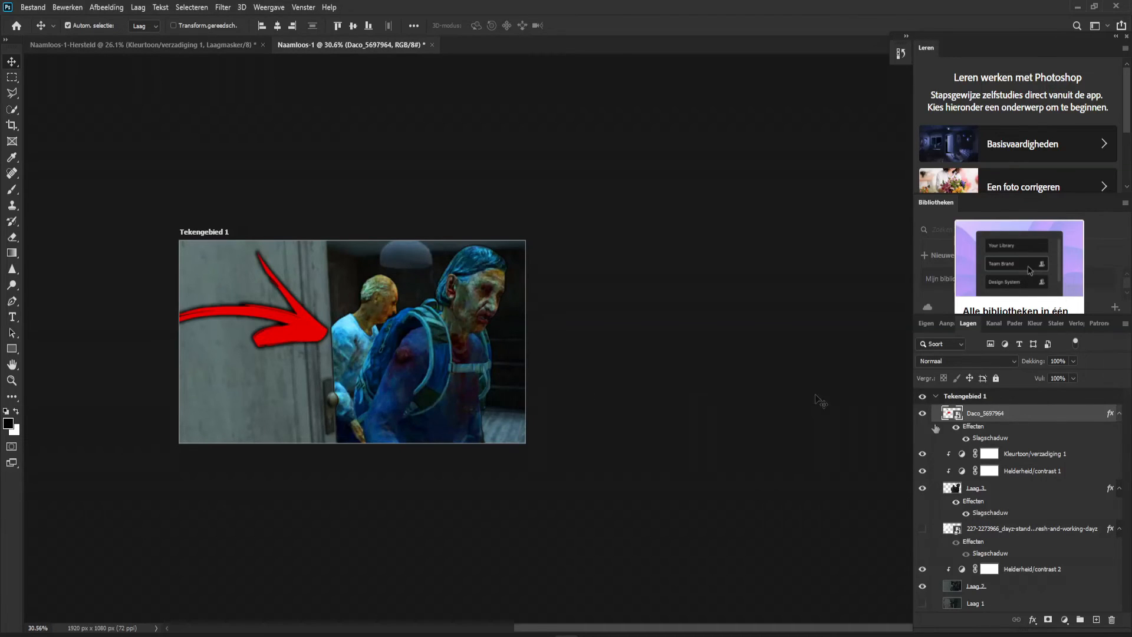
Step: Show the DayZ logo layer again and hide the red arrow layer
click(922, 529)
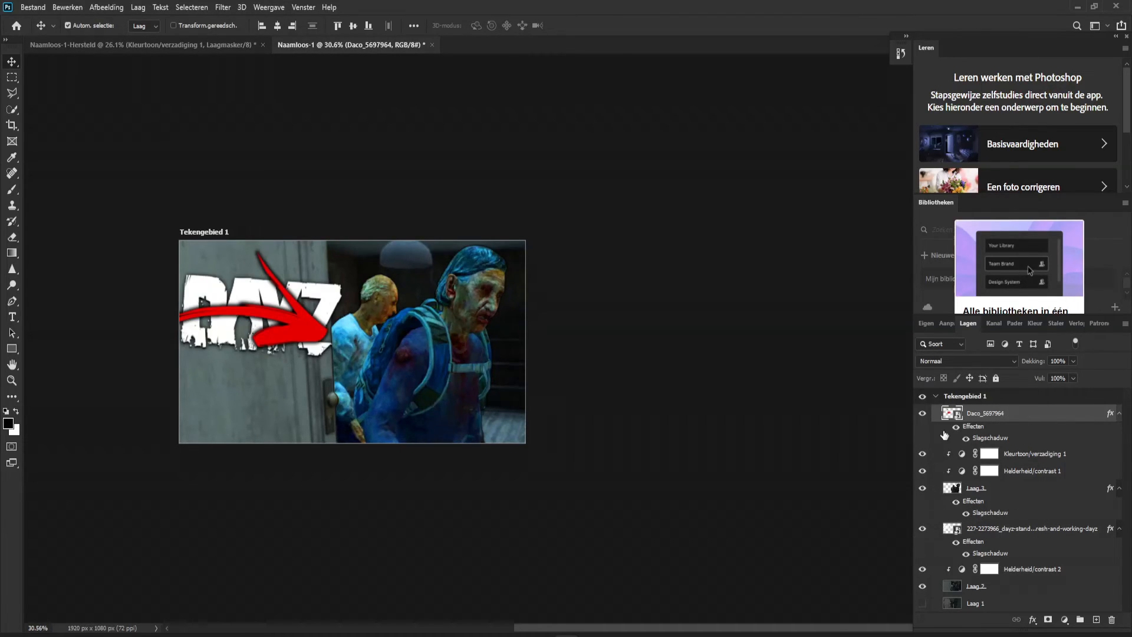
click(923, 413)
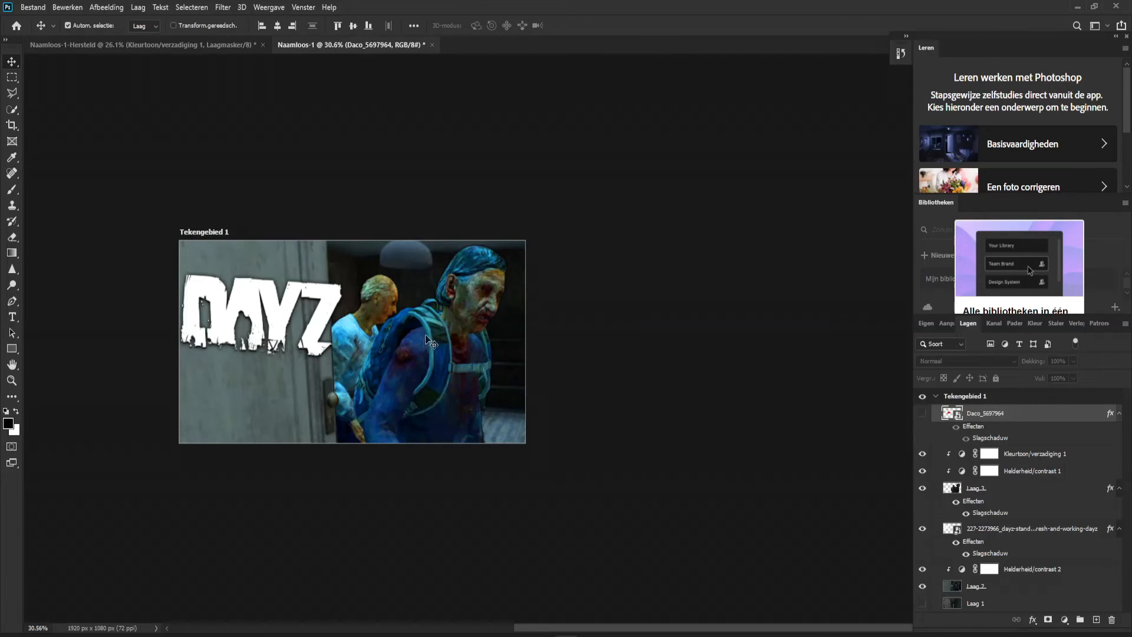
click(30, 8)
click(29, 8)
Step: Review the thumbnail with the DayZ logo and zombies at small and large scales
scroll(263, 413, down, 3)
scroll(259, 443, up, 8)
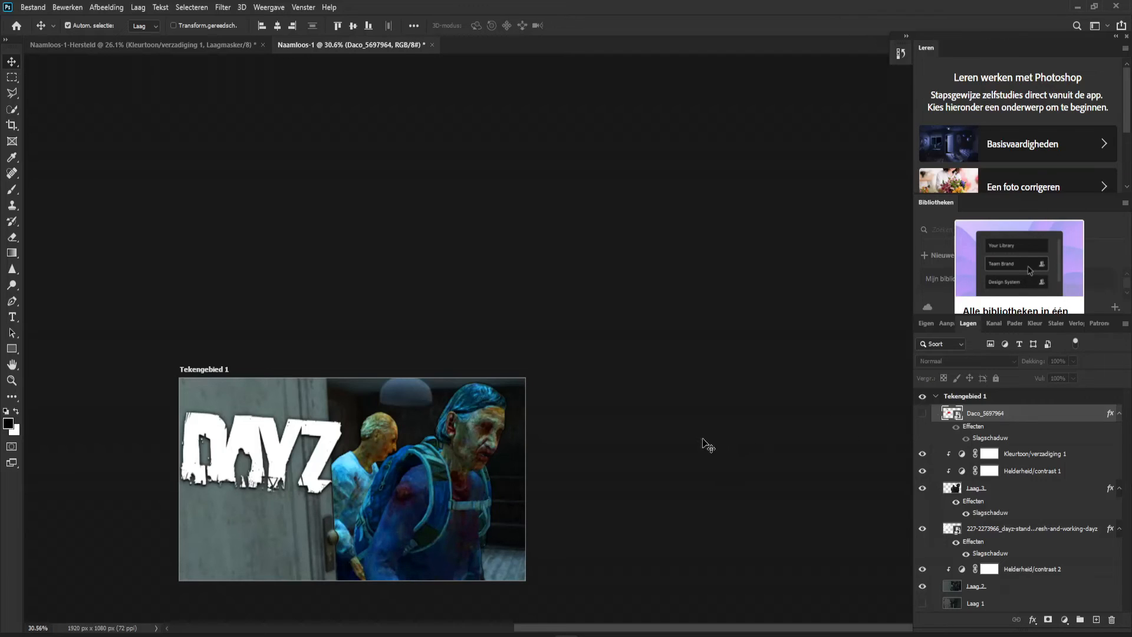
scroll(639, 434, down, 2)
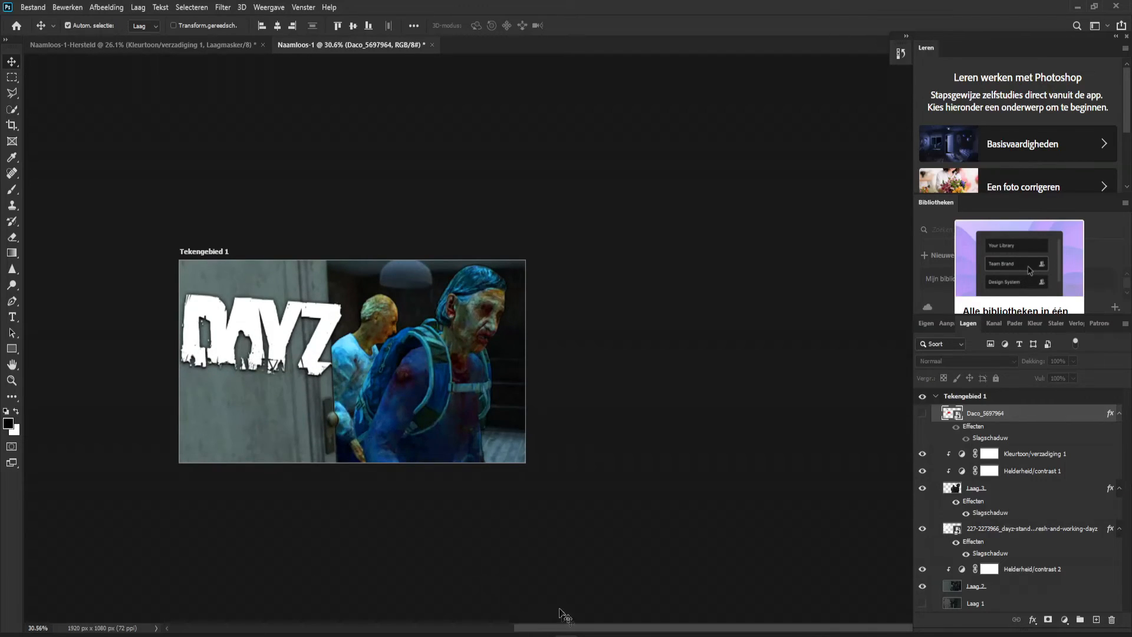
drag(568, 627, 505, 625)
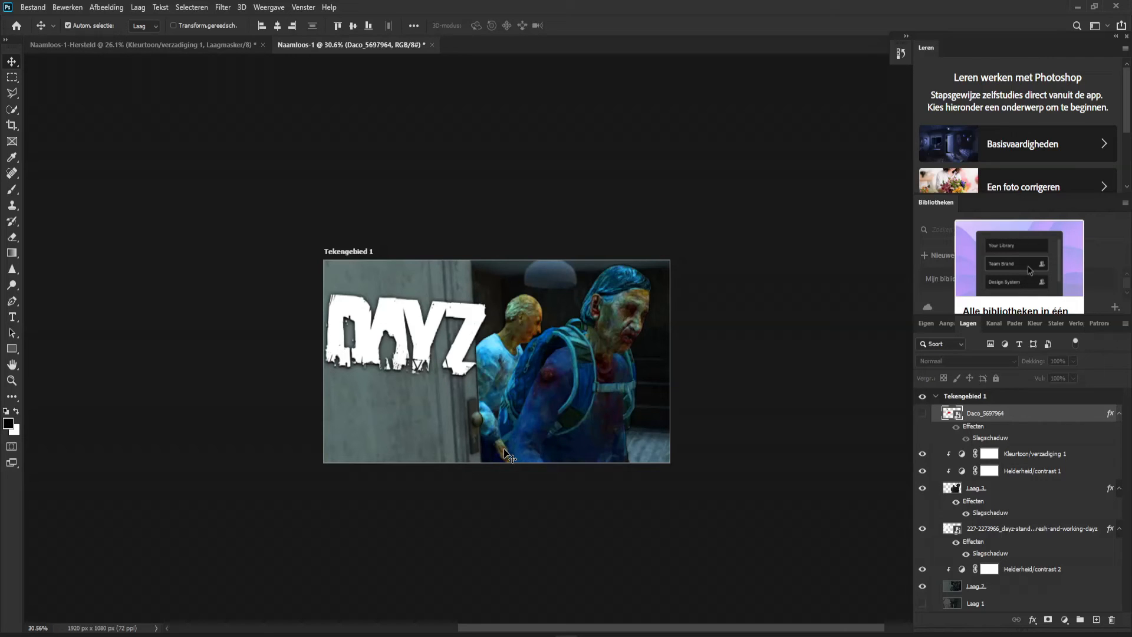
scroll(514, 370, up, 2)
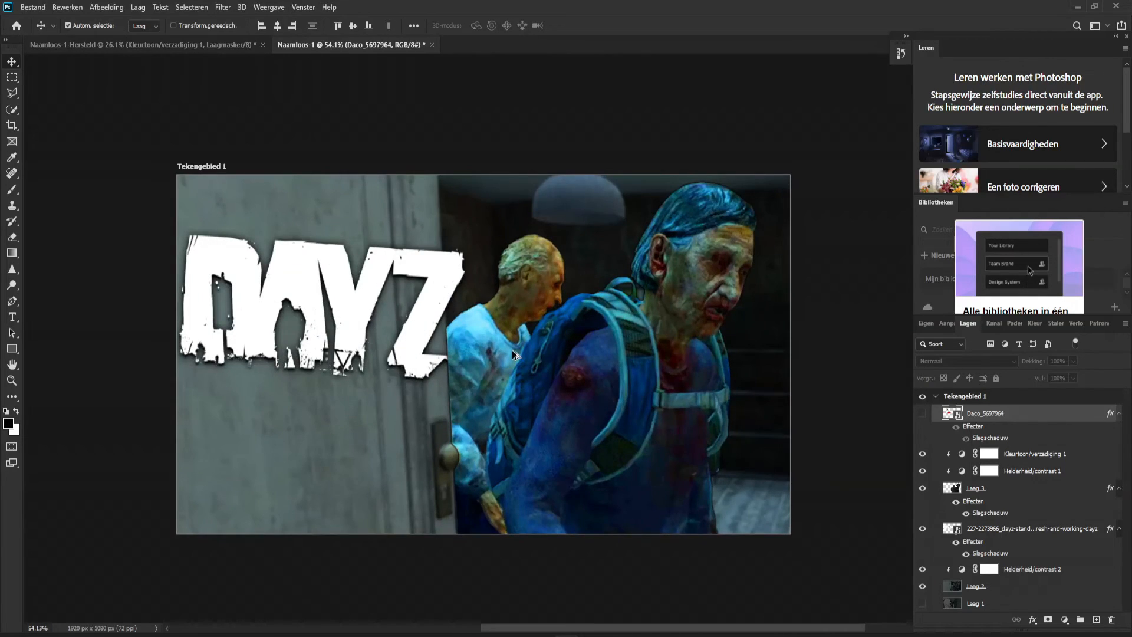
scroll(512, 349, down, 2)
scroll(357, 262, down, 1)
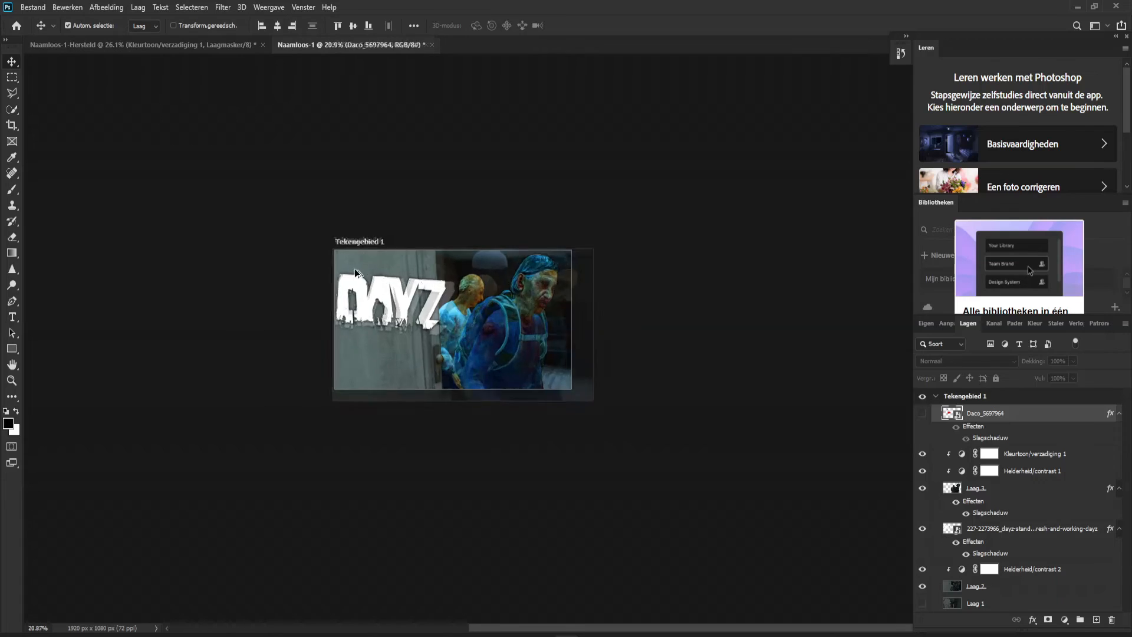
scroll(353, 258, up, 2)
scroll(655, 463, down, 1)
scroll(656, 464, up, 2)
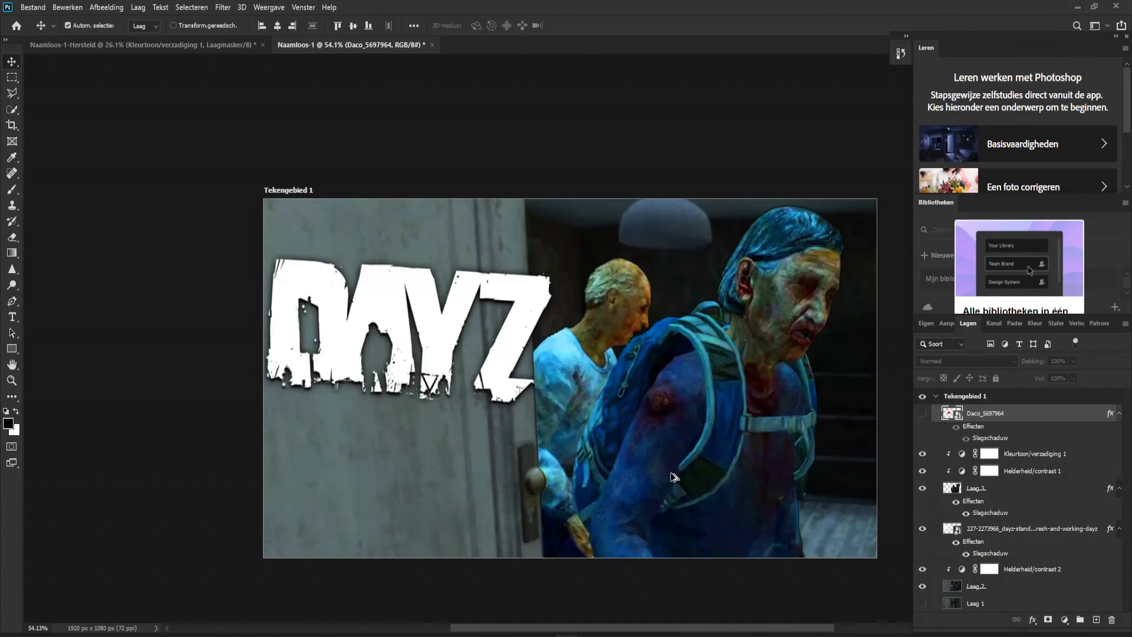
scroll(671, 466, down, 3)
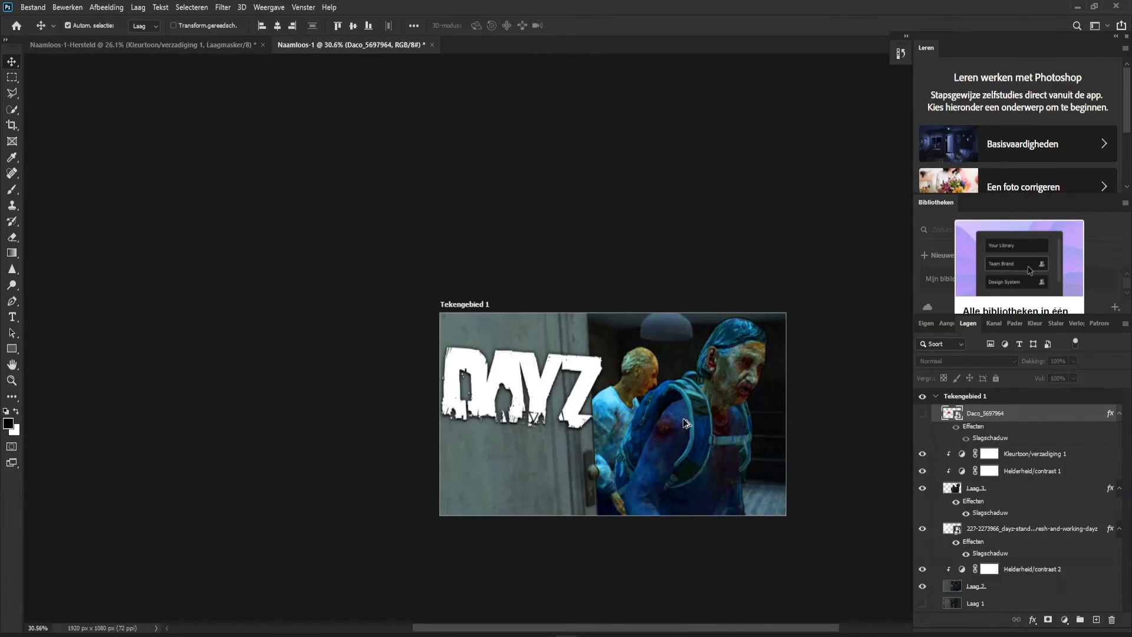
Step: Save the thumbnail as a JPEG on the computer instead of in cloud documents
scroll(687, 420, down, 2)
scroll(672, 415, up, 3)
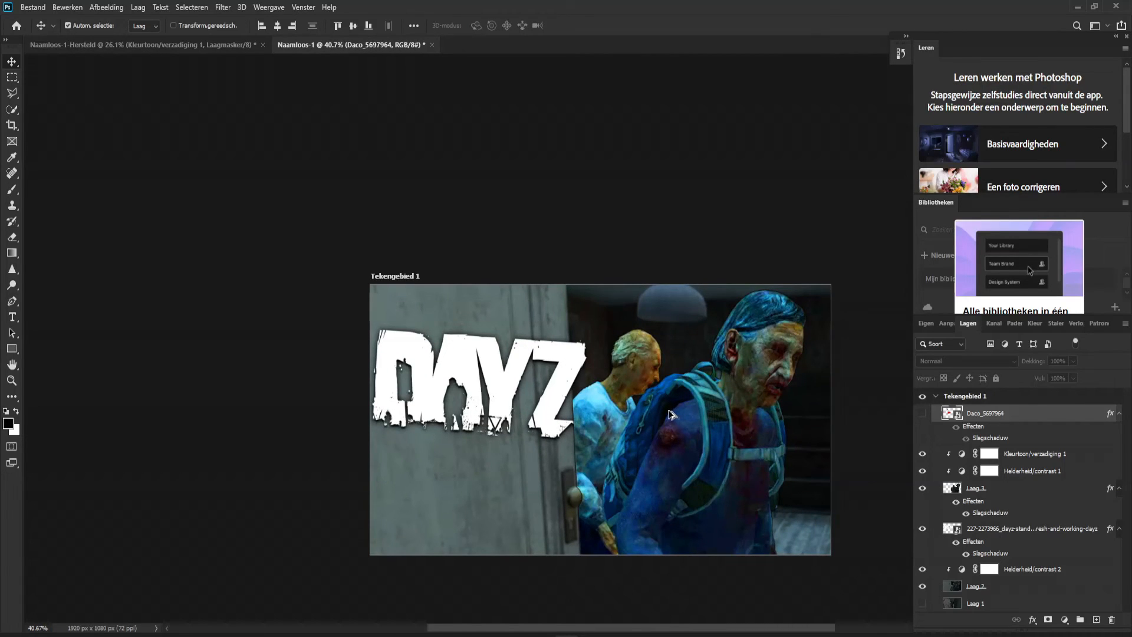
click(33, 11)
click(33, 10)
click(33, 11)
click(33, 10)
click(34, 8)
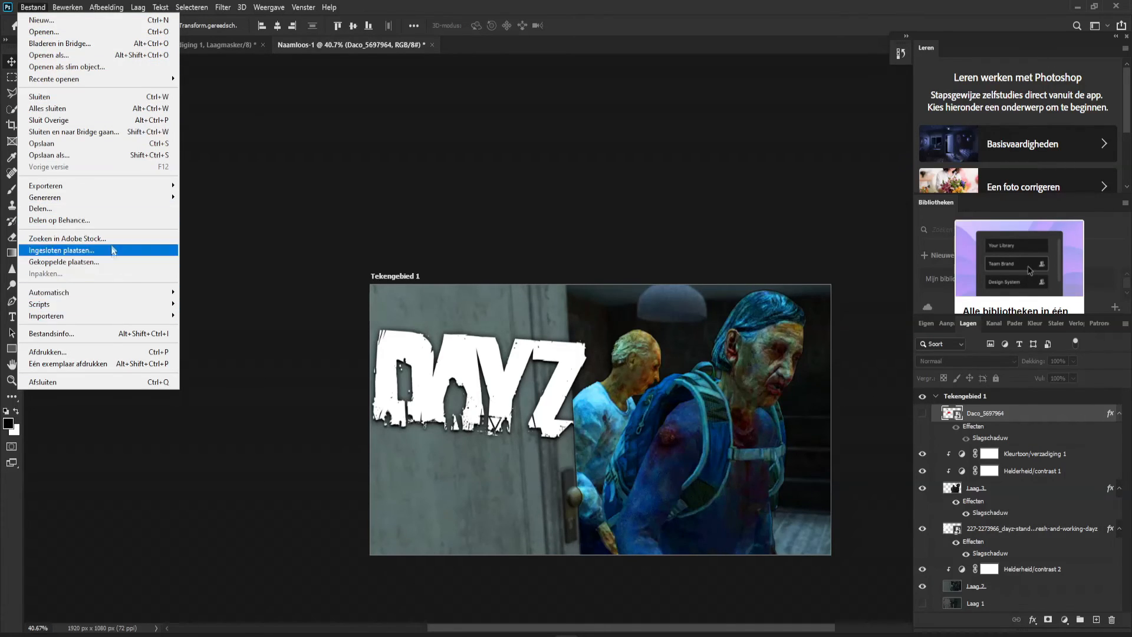
click(94, 156)
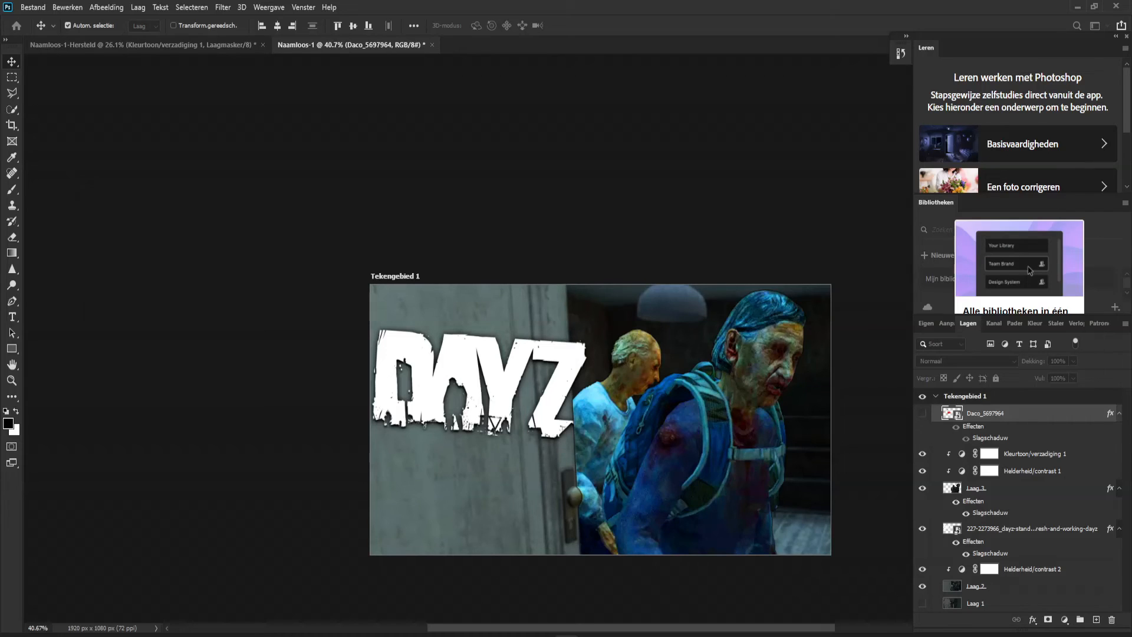
drag(749, 154, 899, 68)
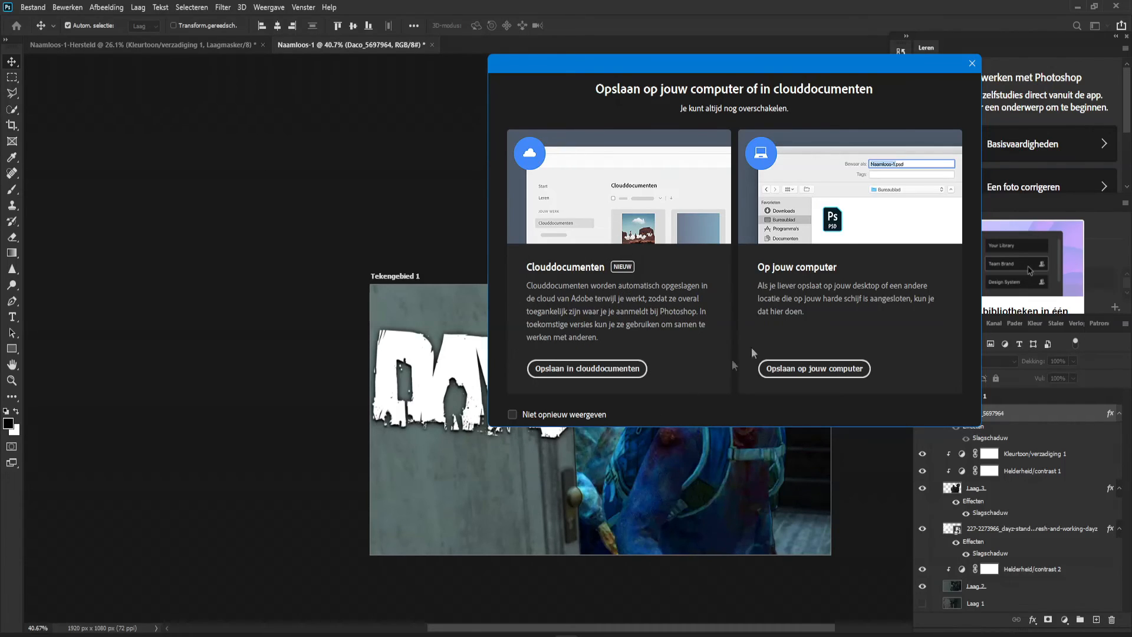
click(804, 370)
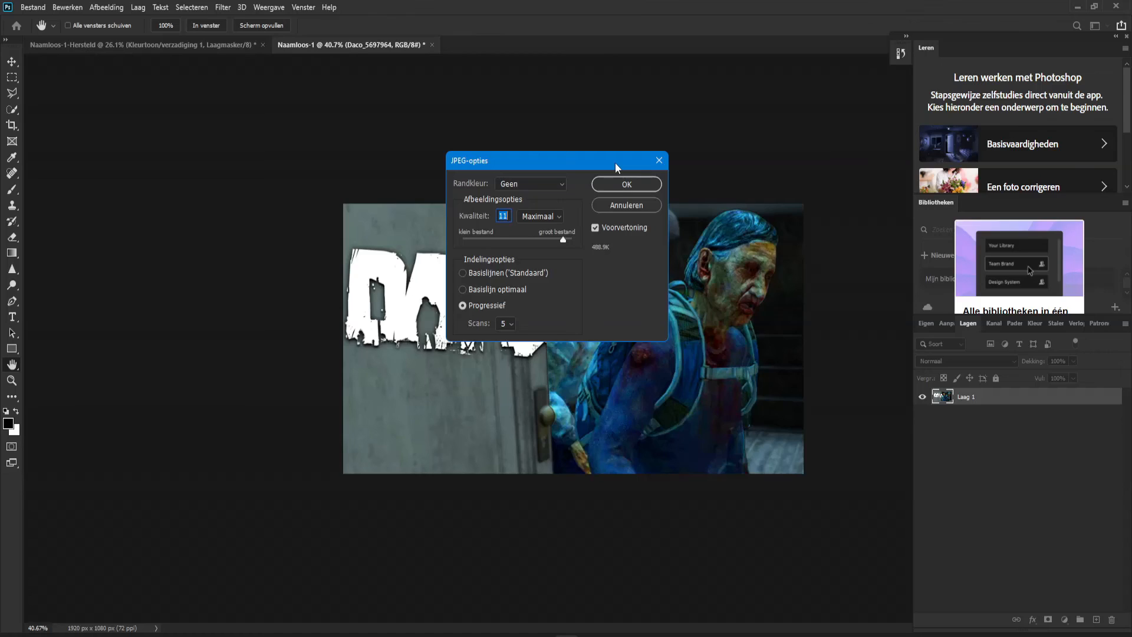
Step: Set the JPEG quality to 11 (Maximaal) and finish the export
drag(614, 162, 572, 157)
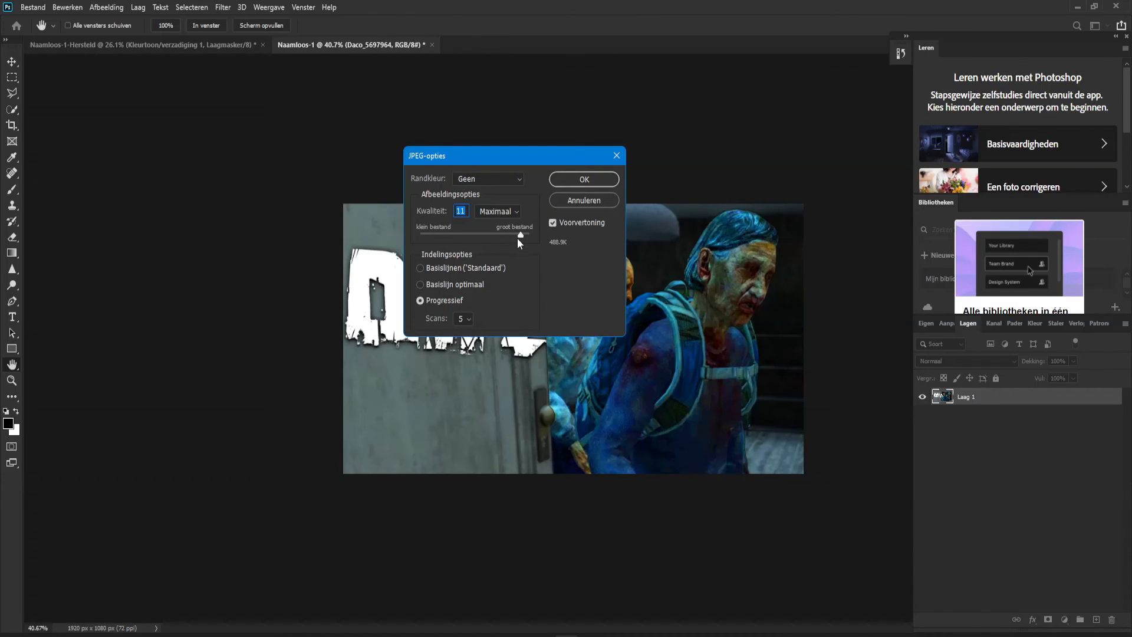
mouse_move(522, 235)
mouse_down()
mouse_move(451, 219)
mouse_move(508, 229)
mouse_up()
drag(517, 234, 521, 234)
click(571, 179)
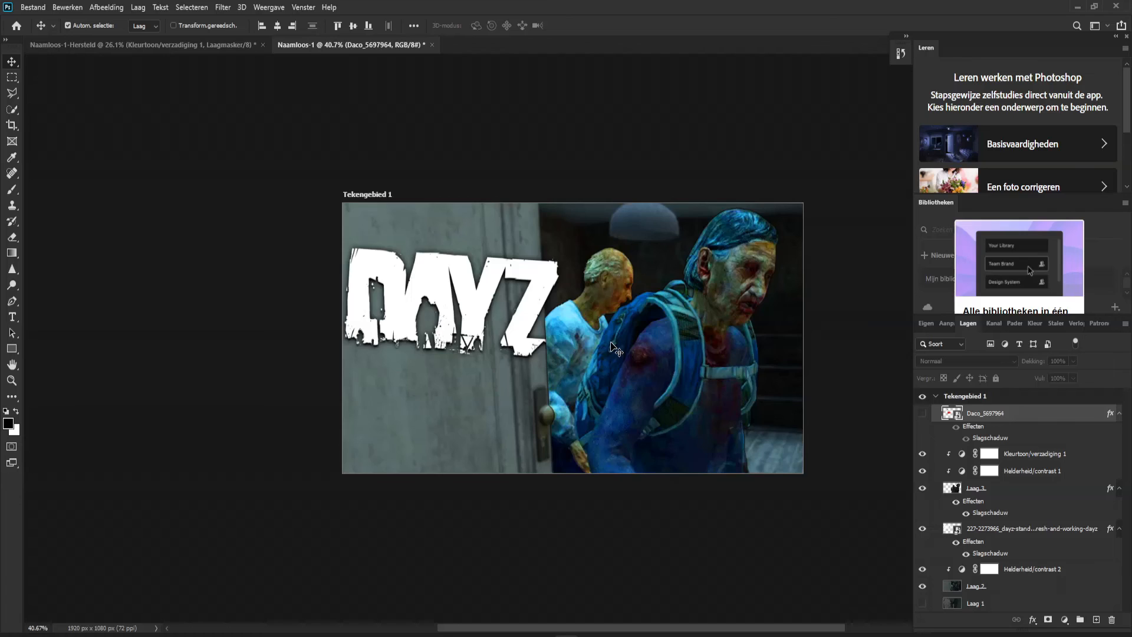
Step: Examine the finished thumbnail's logo, zombie cut-outs and blurred background at small and large scales
scroll(621, 354, down, 2)
scroll(679, 338, up, 5)
scroll(679, 338, down, 3)
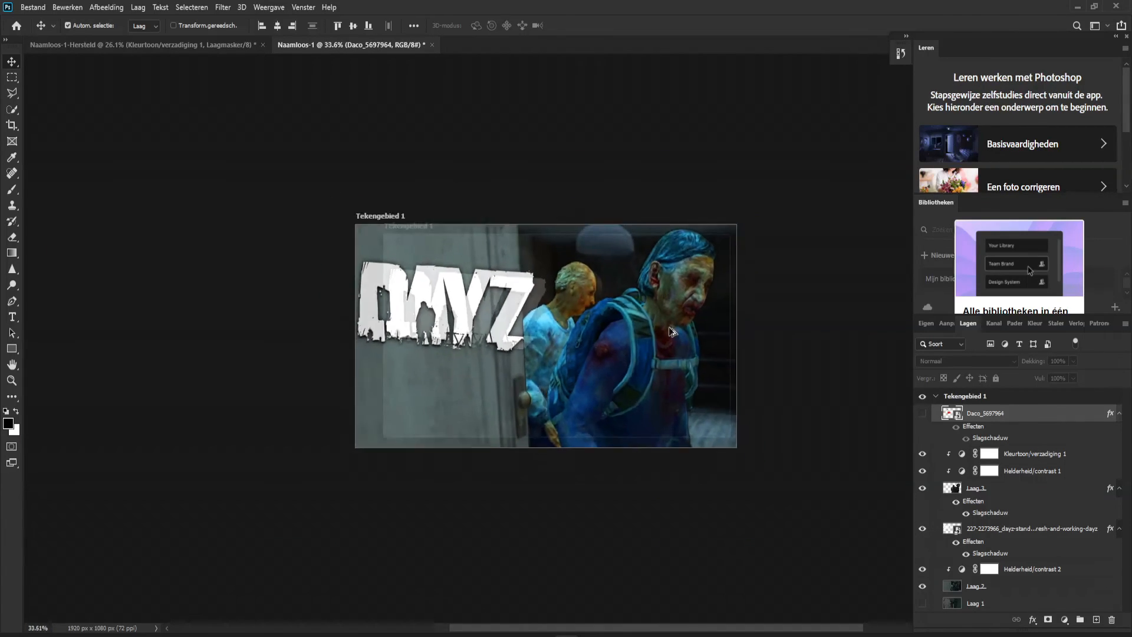
click(40, 6)
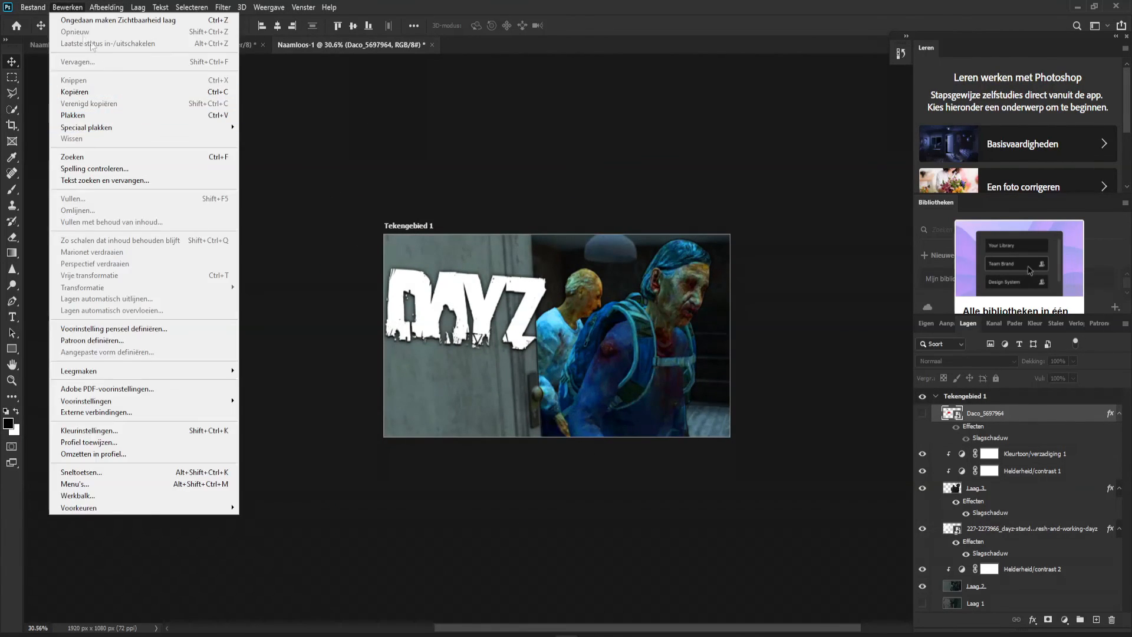
click(40, 6)
scroll(678, 262, down, 5)
scroll(853, 229, up, 4)
scroll(853, 228, up, 1)
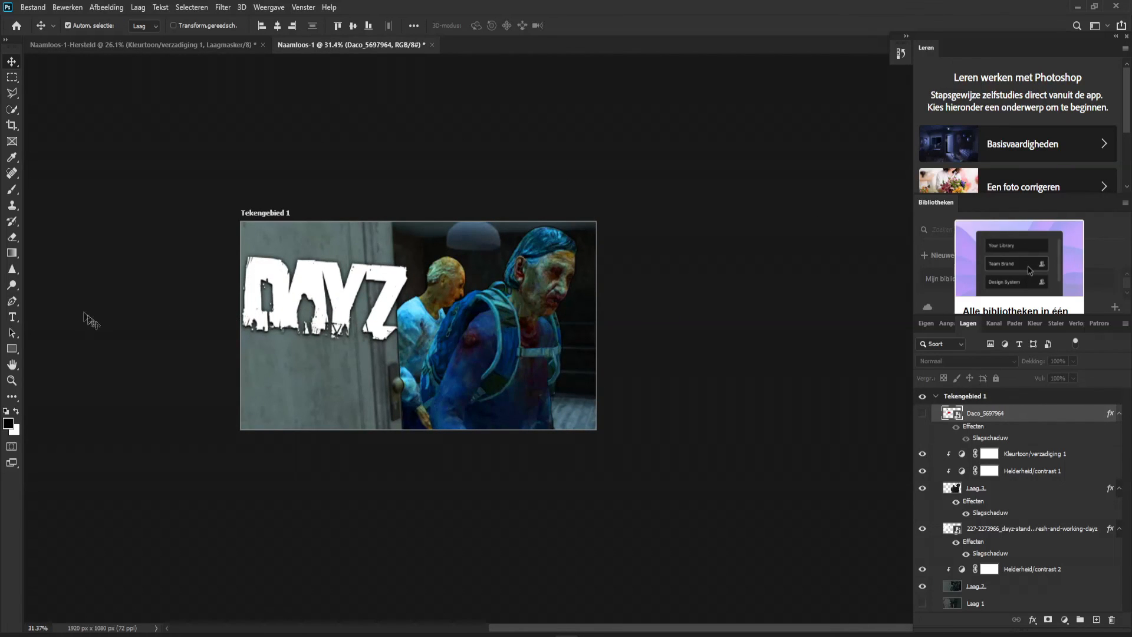
scroll(105, 350, down, 1)
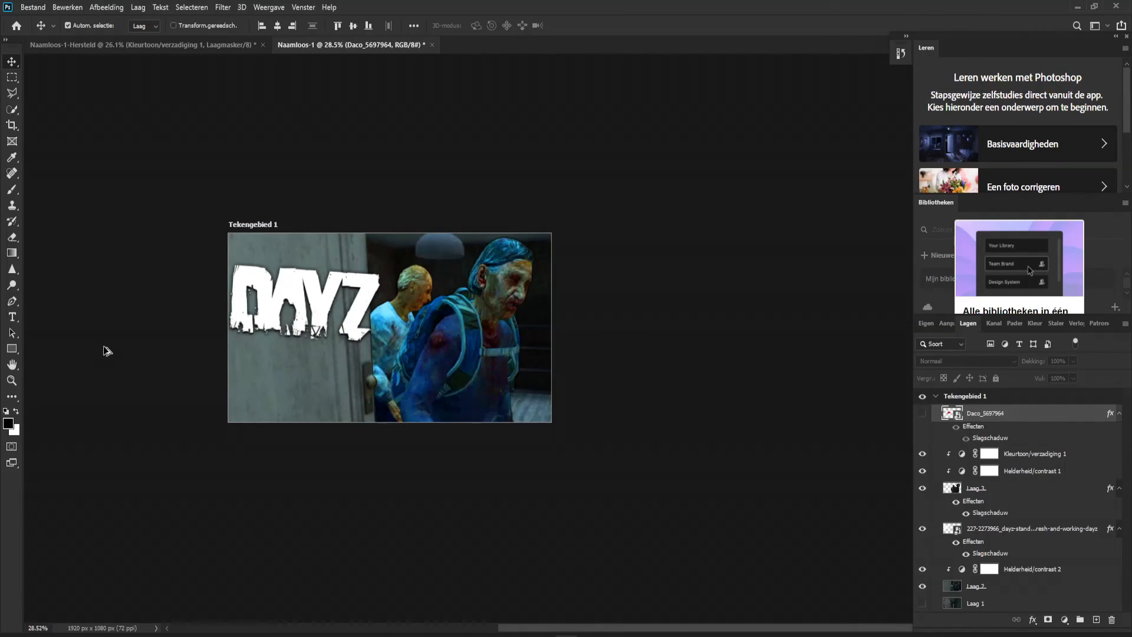
scroll(107, 350, up, 1)
scroll(105, 350, up, 1)
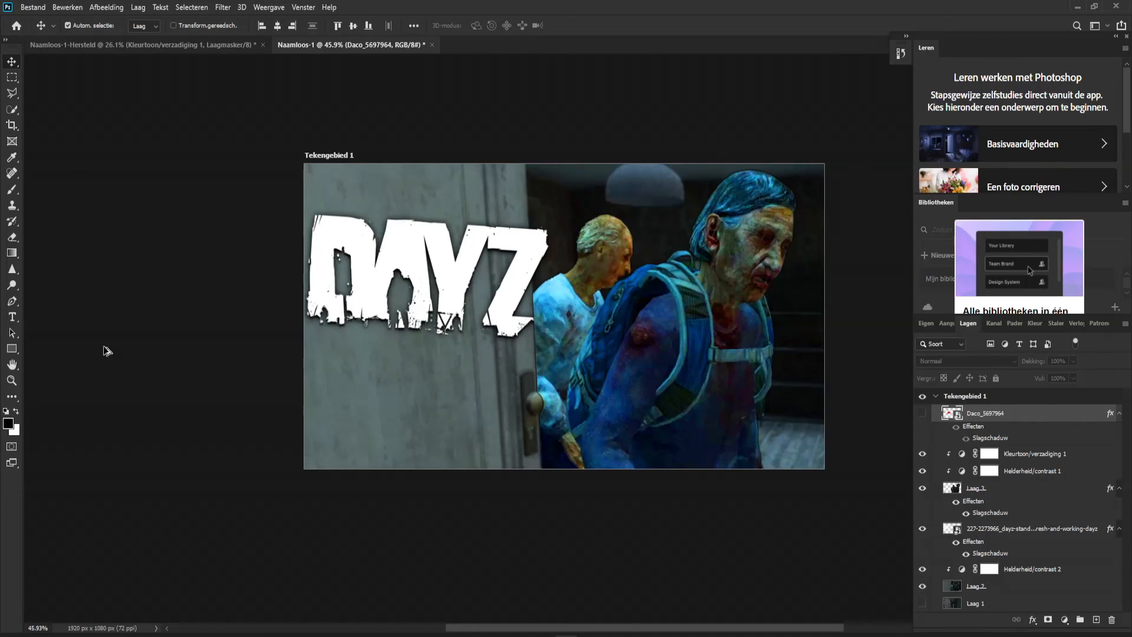
scroll(645, 344, down, 5)
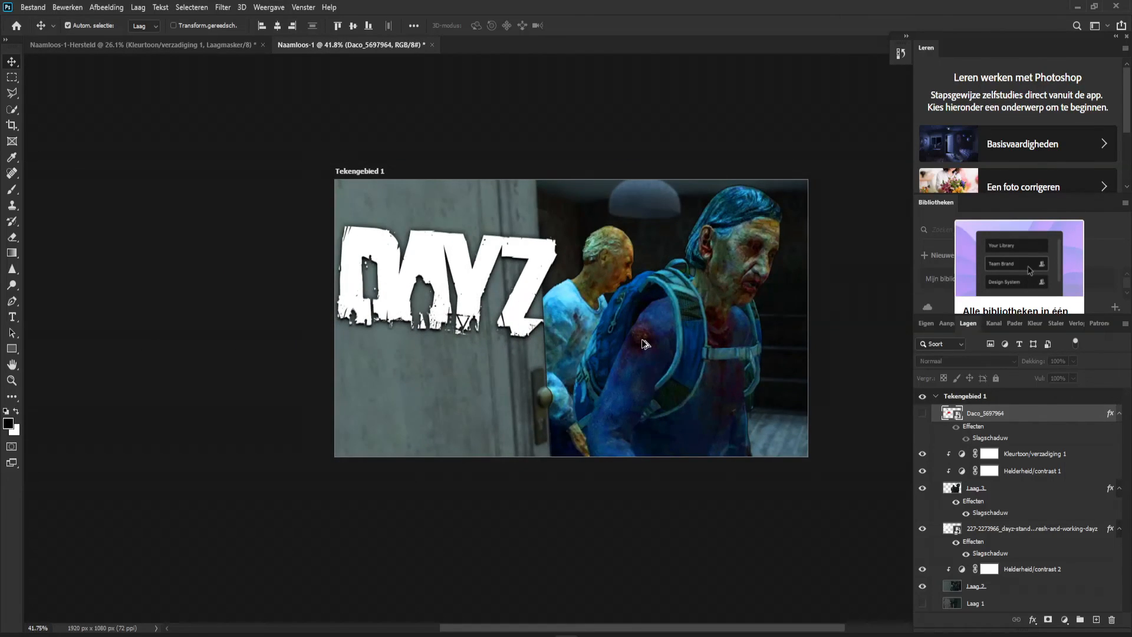
scroll(701, 277, up, 4)
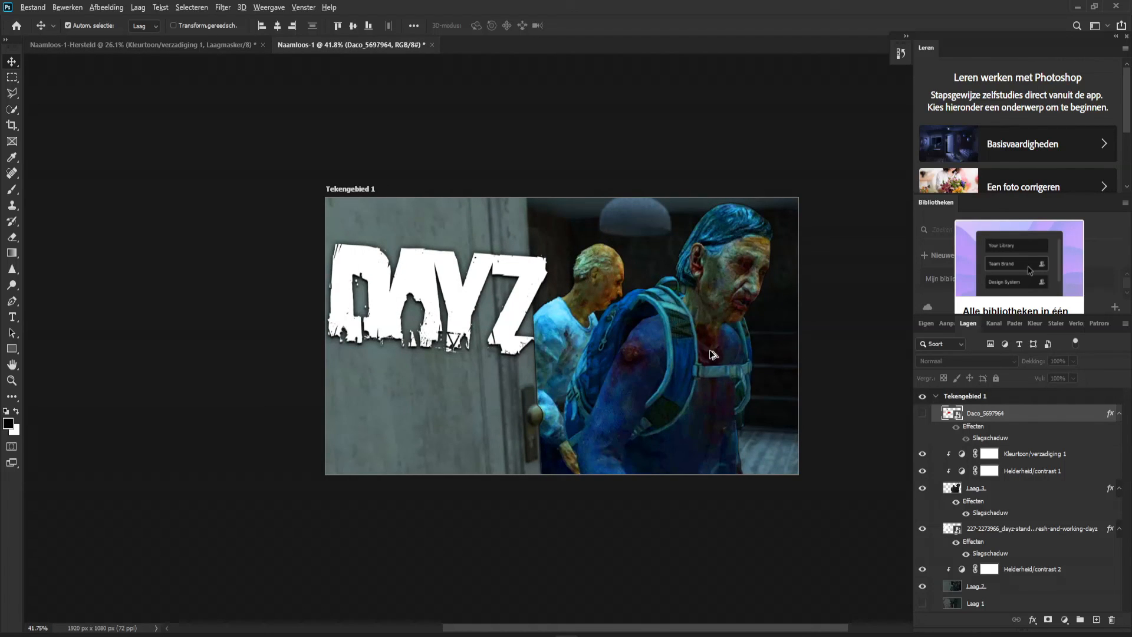
scroll(713, 354, up, 1)
scroll(705, 342, down, 4)
scroll(796, 254, up, 4)
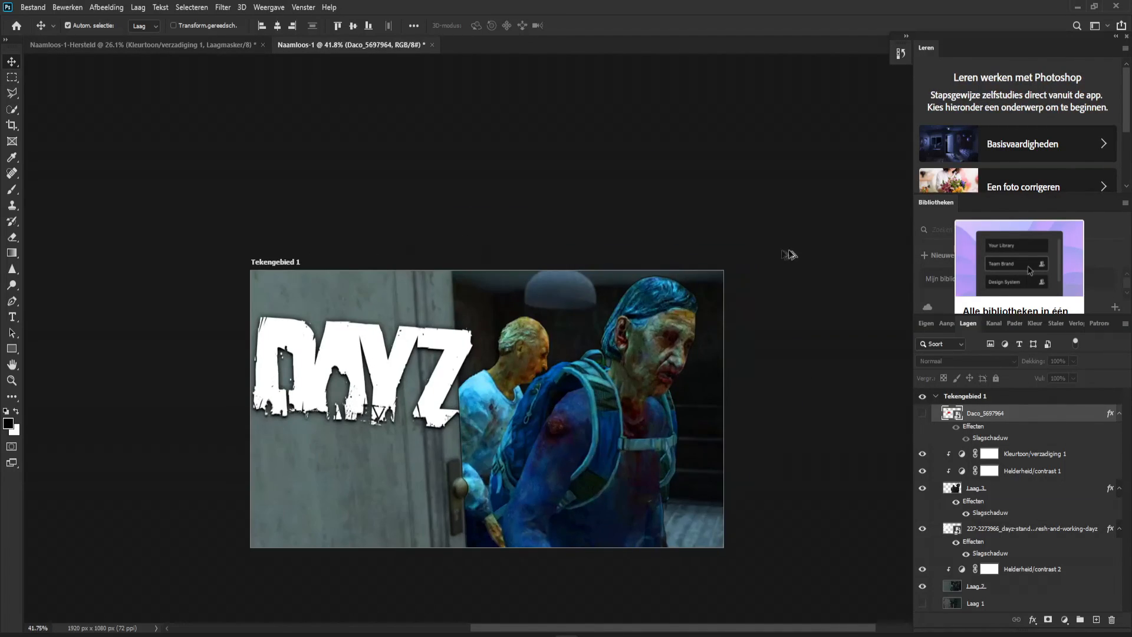
scroll(583, 522, up, 2)
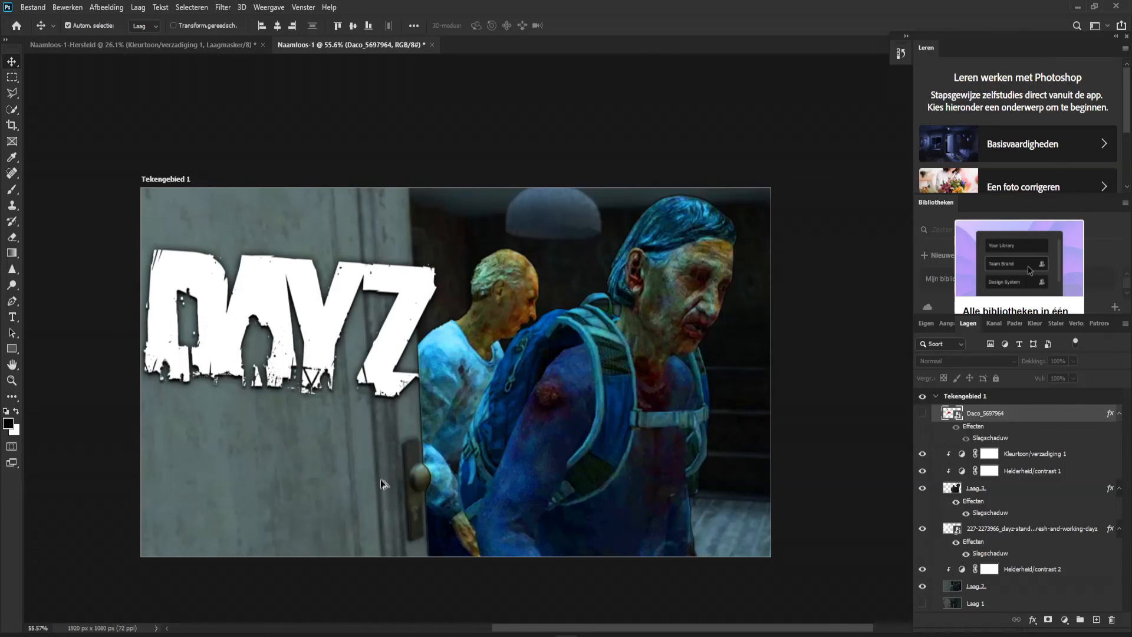
scroll(379, 475, down, 3)
scroll(373, 458, up, 2)
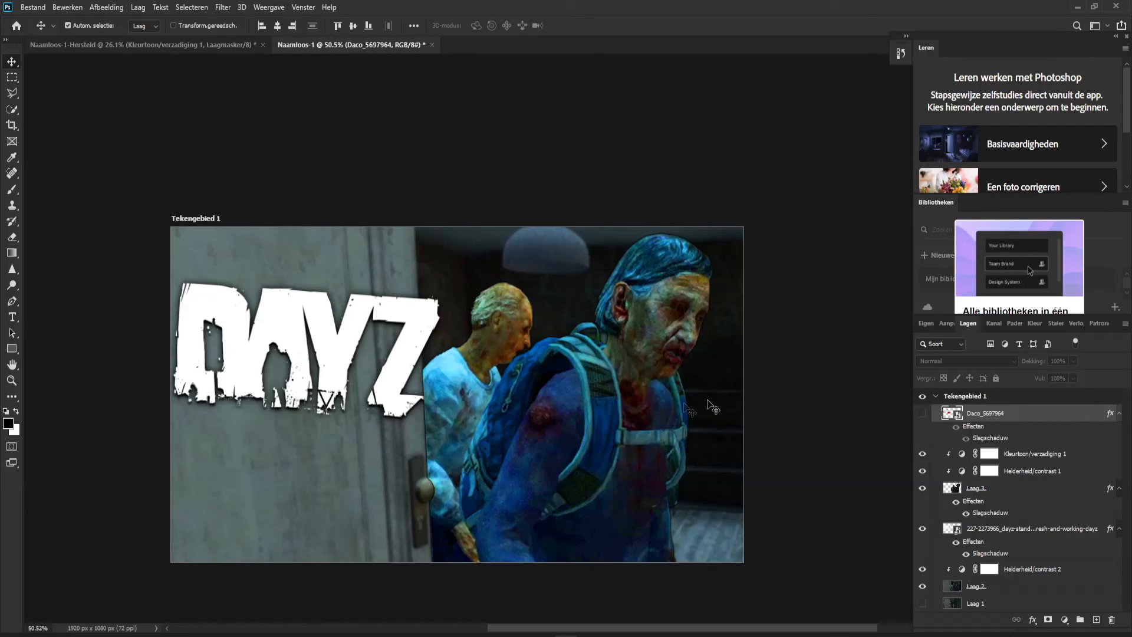
scroll(728, 401, up, 1)
scroll(663, 415, down, 2)
scroll(577, 554, up, 1)
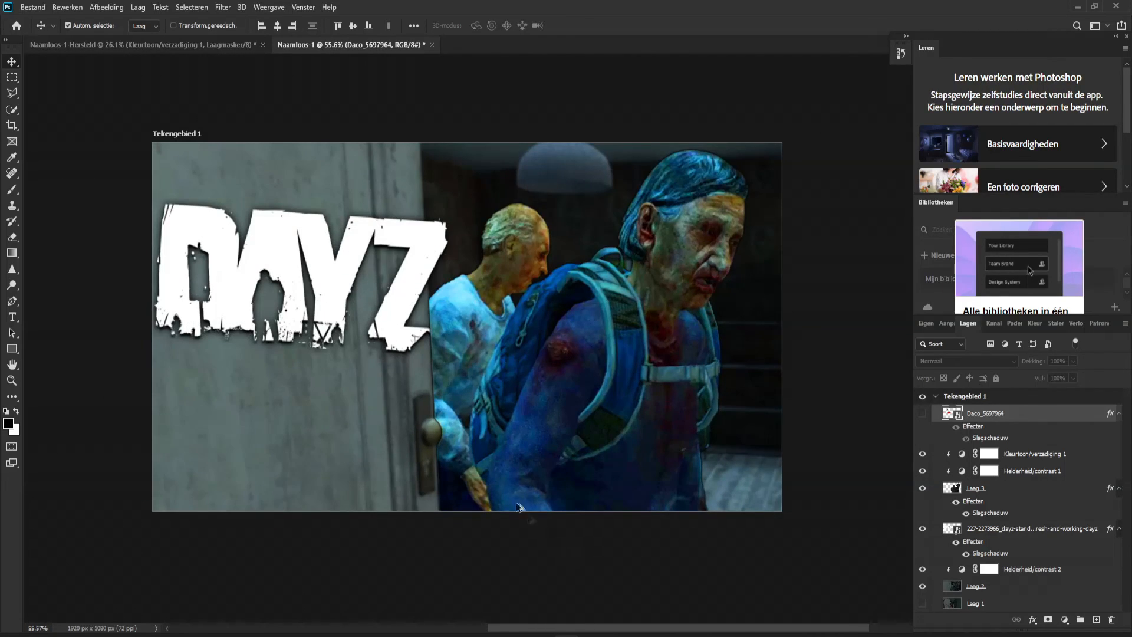